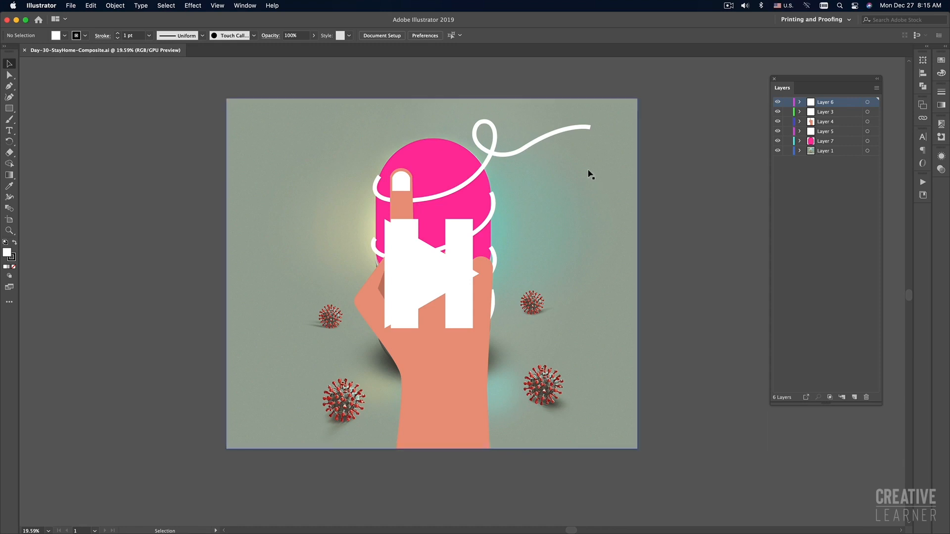
Step: Inspect the white string path's stroke settings and check the hand artwork by toggling Layer 4's visibility
left_click(540, 142)
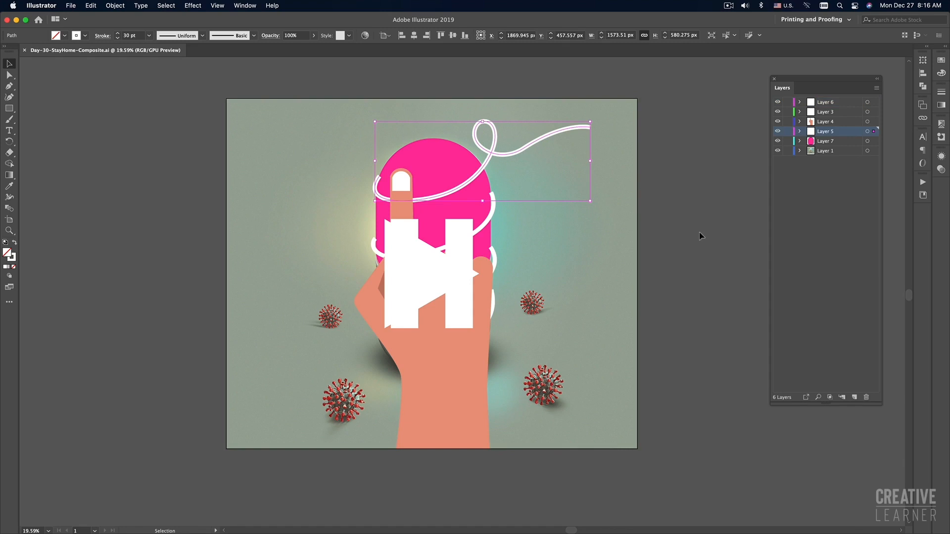
left_click(698, 236)
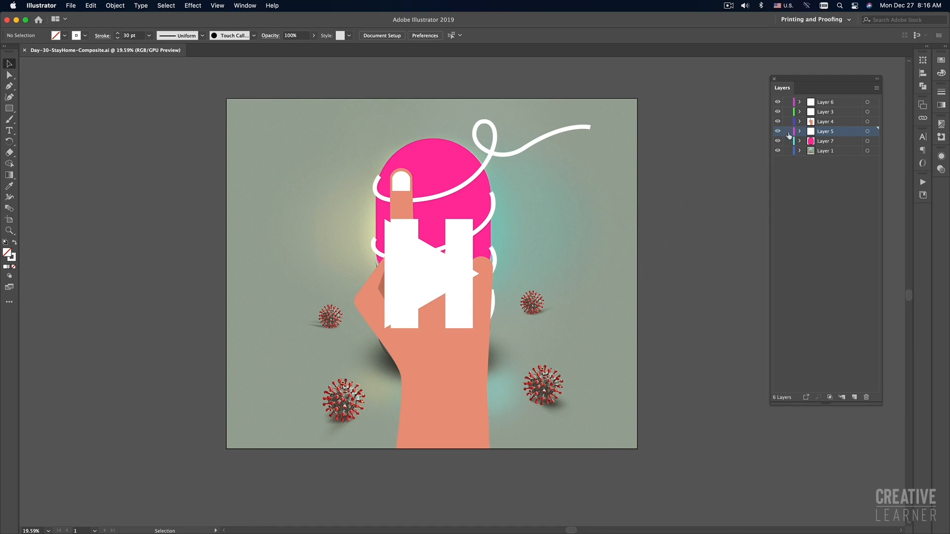
left_click(777, 121)
left_click(777, 121)
left_click(574, 305)
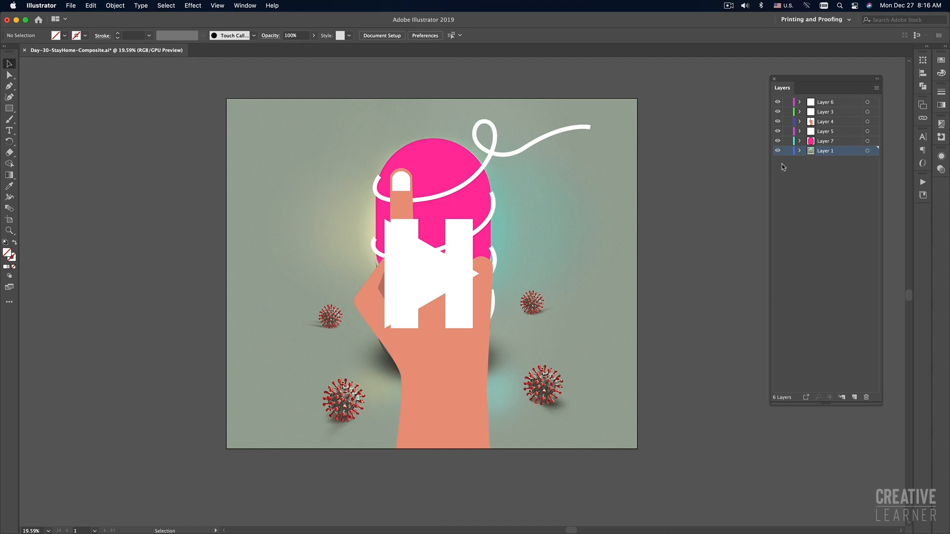
Step: Hide Layers 6, 3, 4 and 5, keeping only the pink Layer 7 shape and the Layer 1 background visible
left_click(778, 102)
left_click_drag(778, 103, 778, 144)
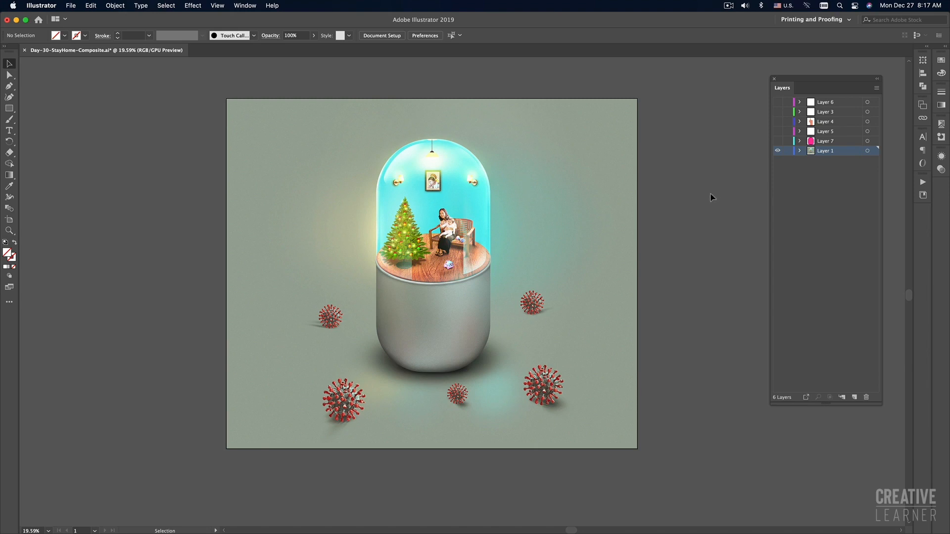
left_click(777, 141)
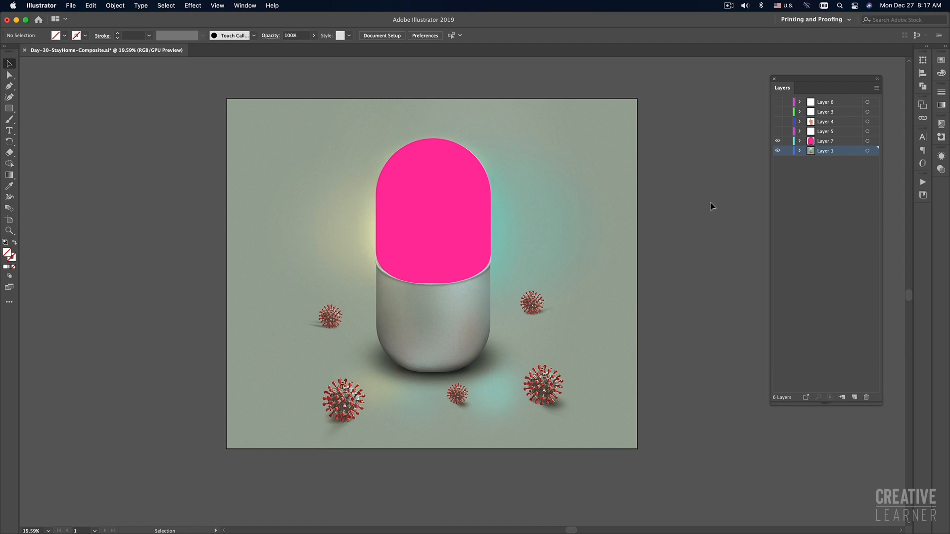
left_click(777, 142)
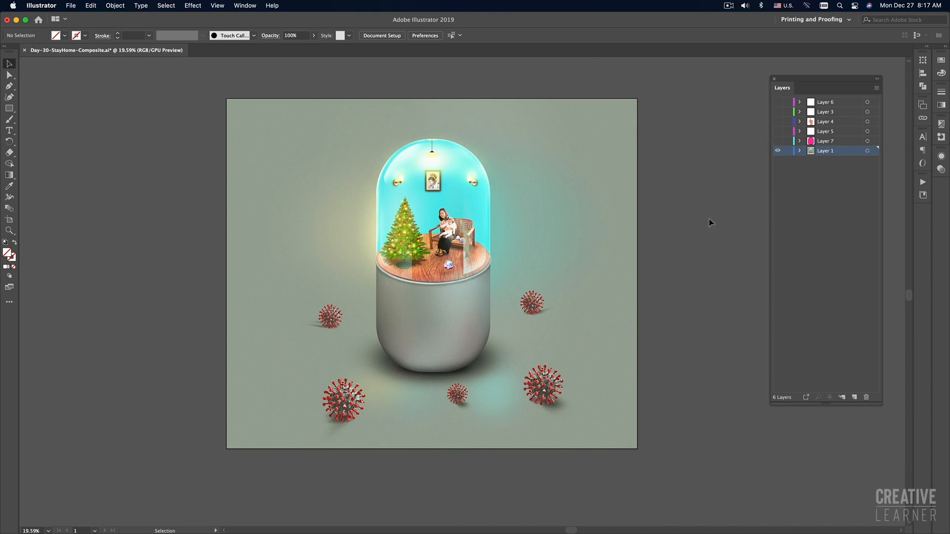
left_click(777, 141)
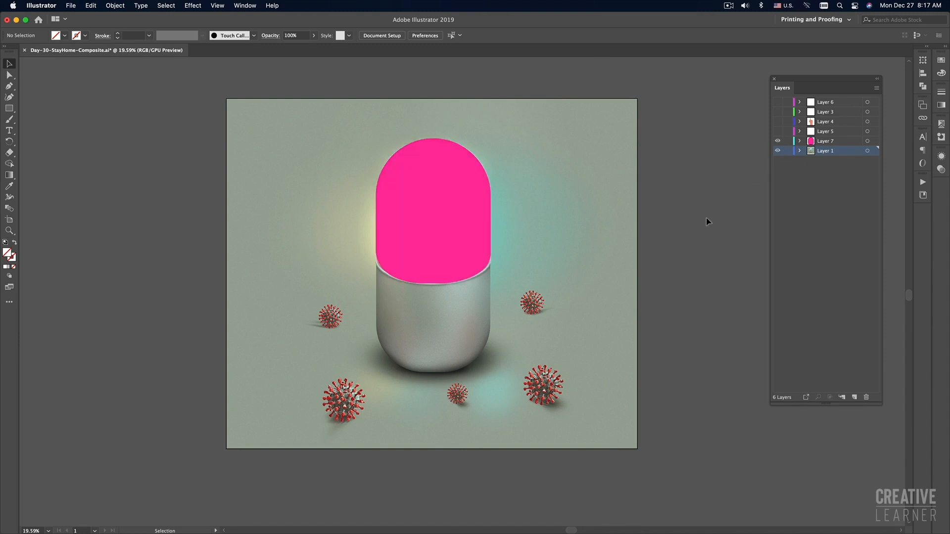
Step: Examine the pink shape on Layer 7 against the capsule and the string on Layer 5 by toggling their visibility
left_click(831, 142)
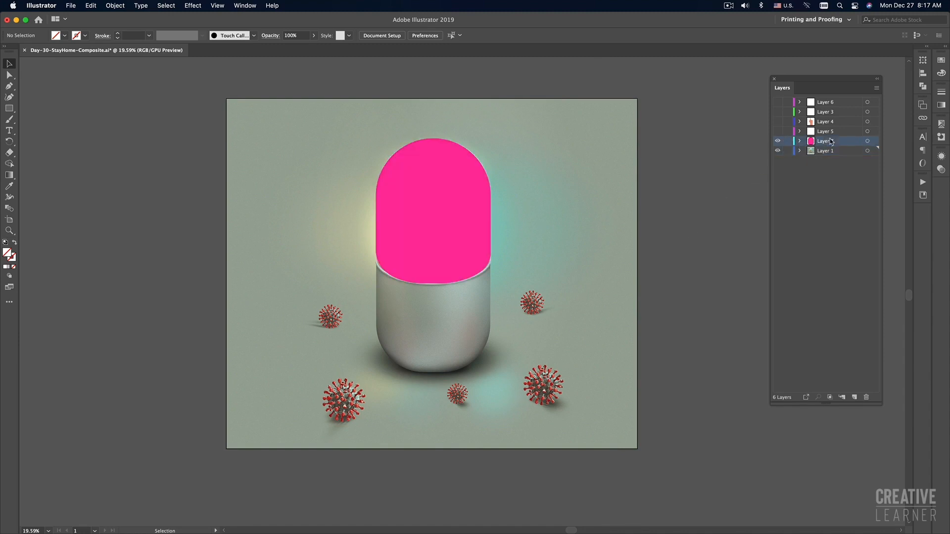
left_click(457, 211)
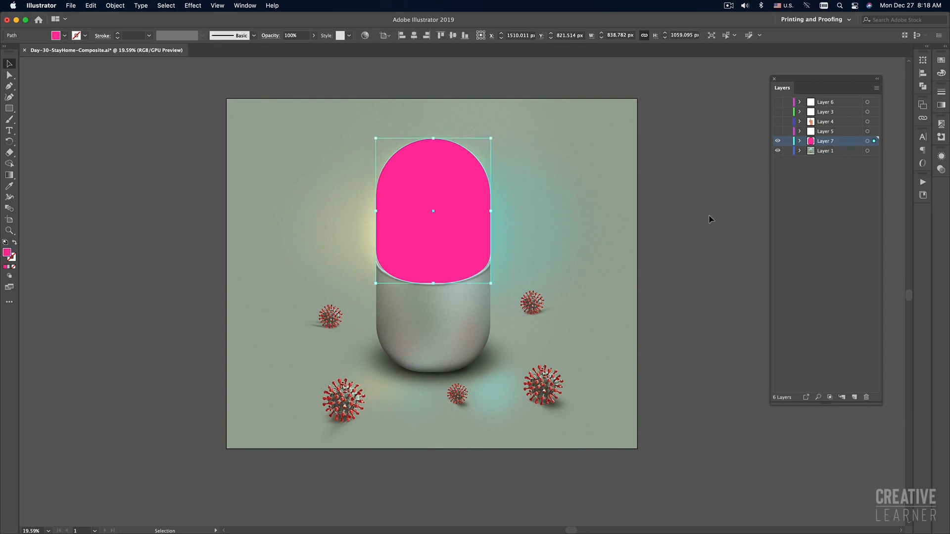
left_click(777, 141)
left_click(777, 131)
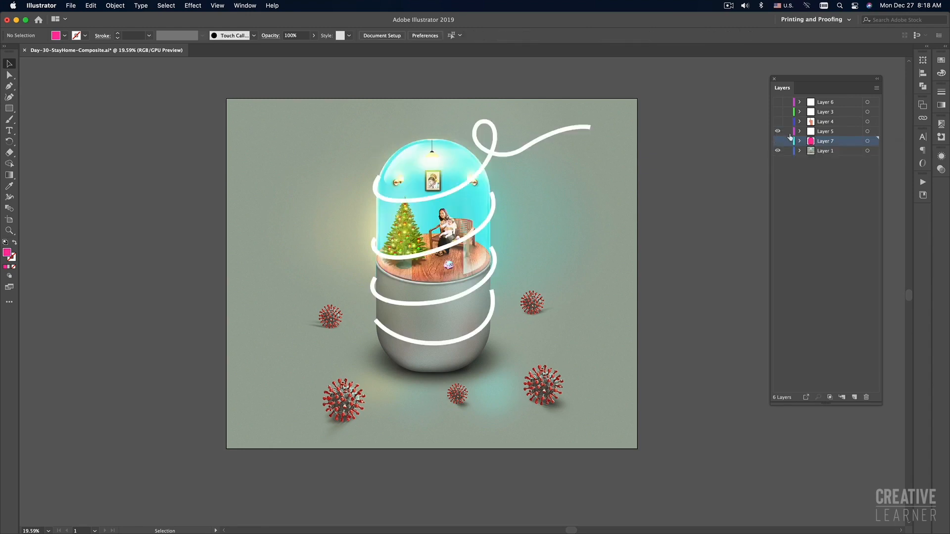
left_click(777, 141)
left_click(777, 131)
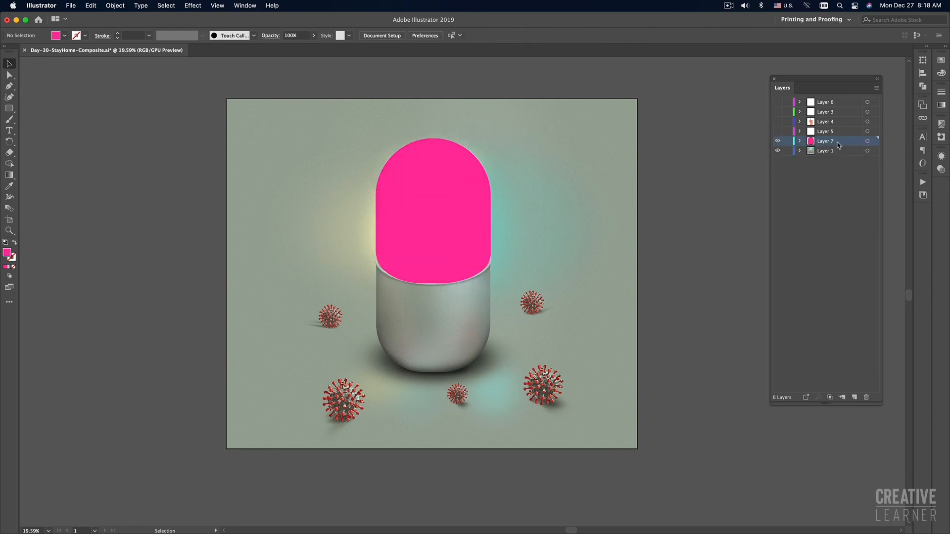
left_click(836, 152)
left_click(834, 142)
left_click(823, 155)
left_click(827, 142)
left_click(778, 142)
left_click(777, 141)
left_click(778, 142)
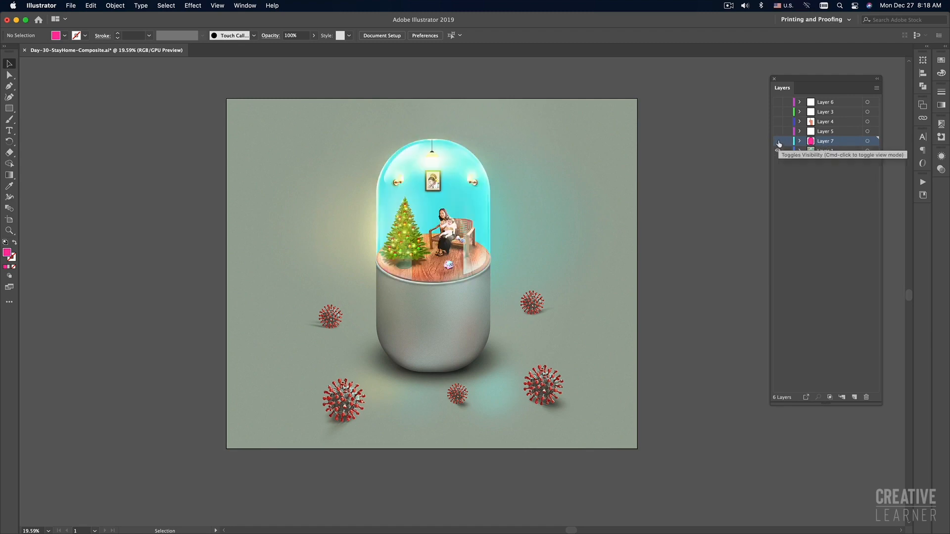
Step: Show Layer 7 and rename it as mask
left_click(778, 141)
double_click(824, 141)
type("mask")
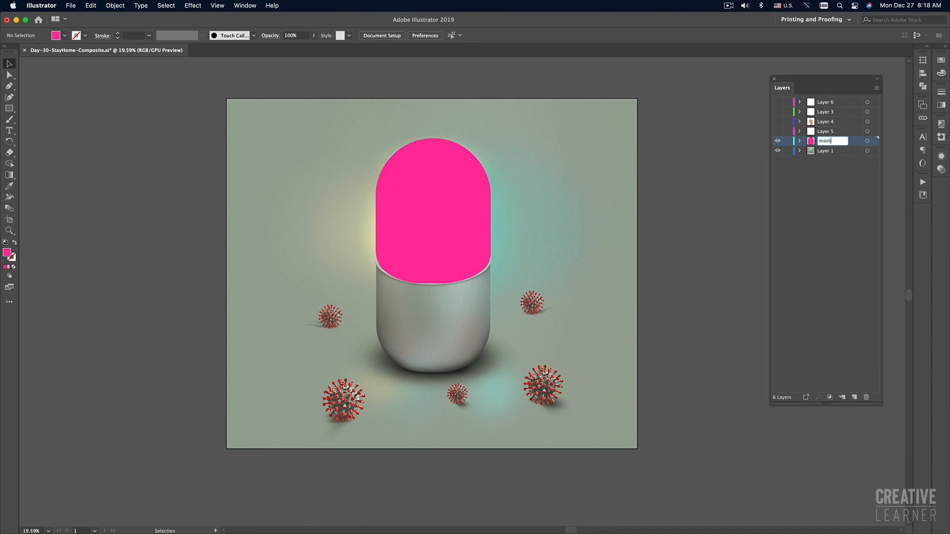
key("Return")
Step: View the string on Layer 5 without the mask and inspect its lowest loop's path
left_click(777, 138)
left_click(777, 132)
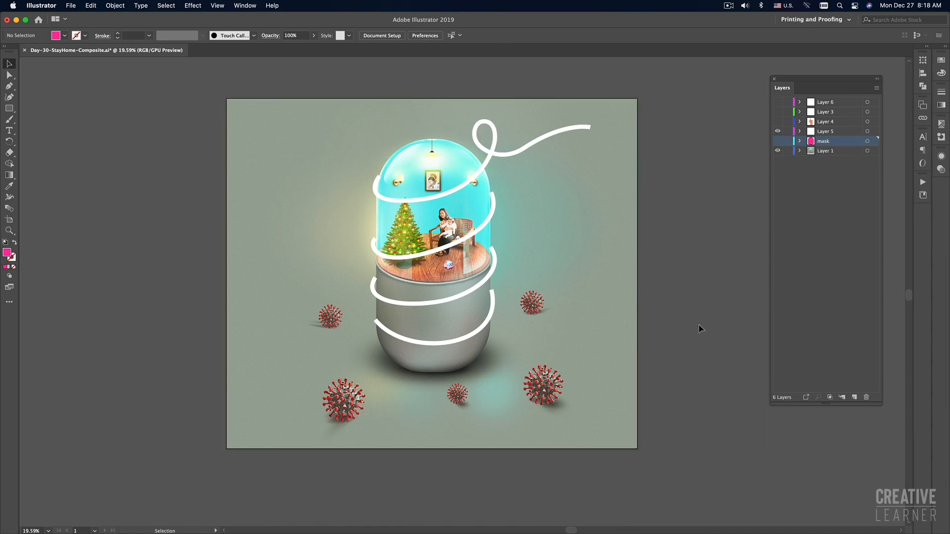
scroll(698, 325, "down", 1)
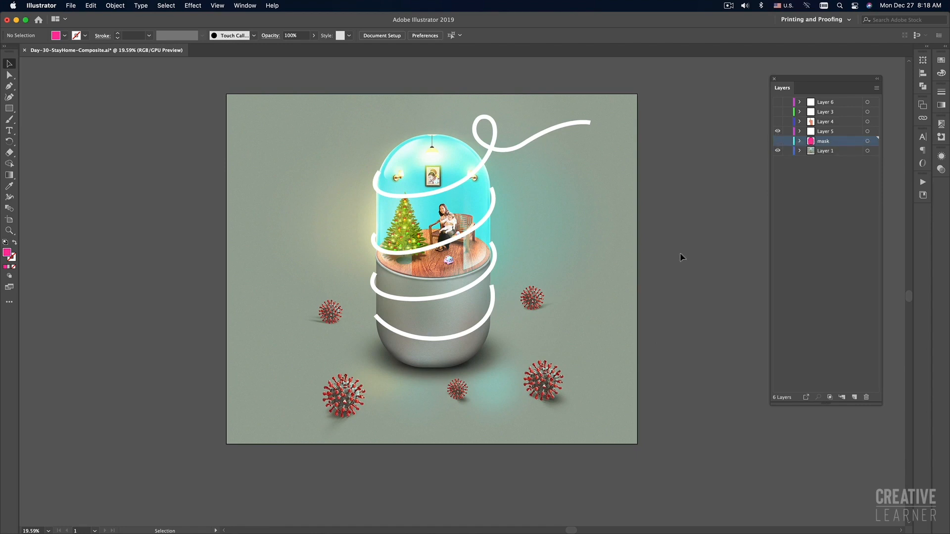
left_click(468, 328)
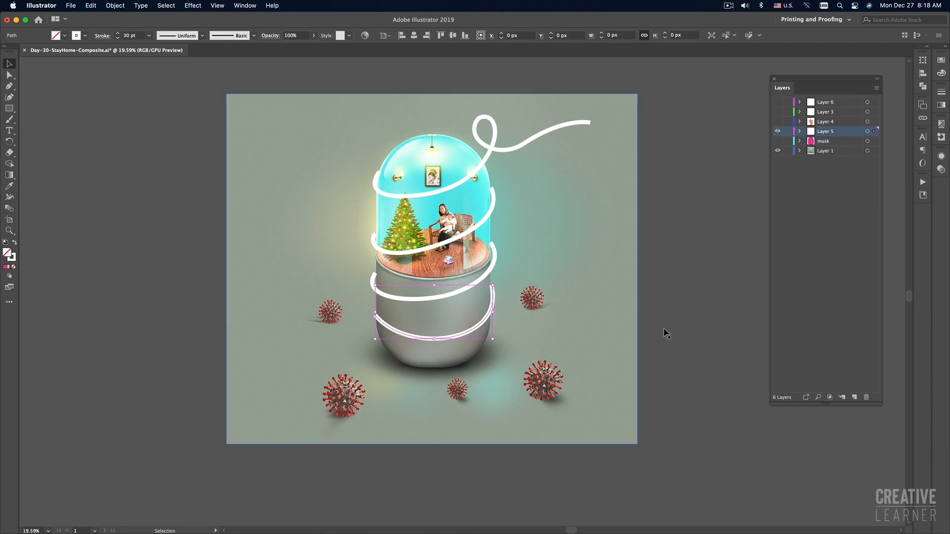
left_click(705, 321)
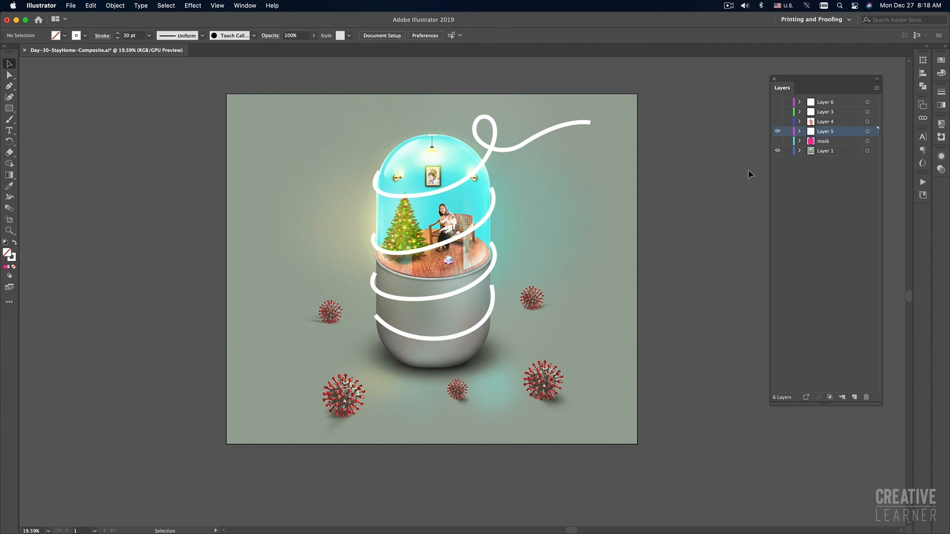
Step: Preview the hand on Layer 4, the play triangle on Layer 3 and the pause bars on Layer 6 separately
left_click(778, 131)
left_click(777, 122)
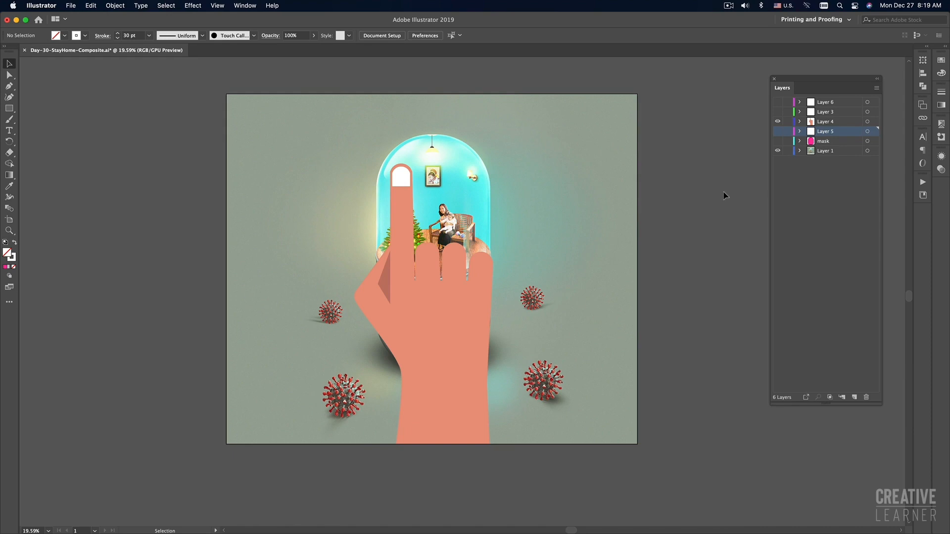
left_click(778, 122)
left_click(777, 112)
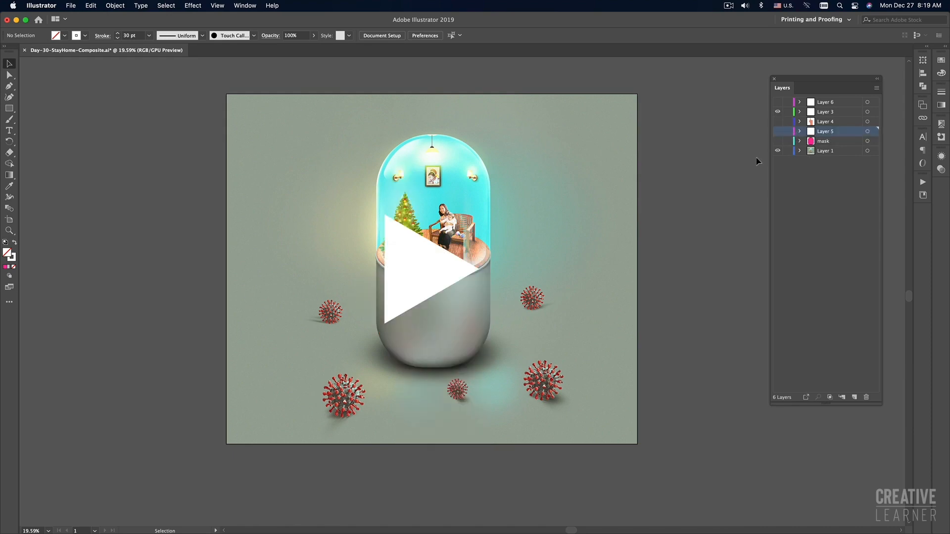
left_click(778, 111)
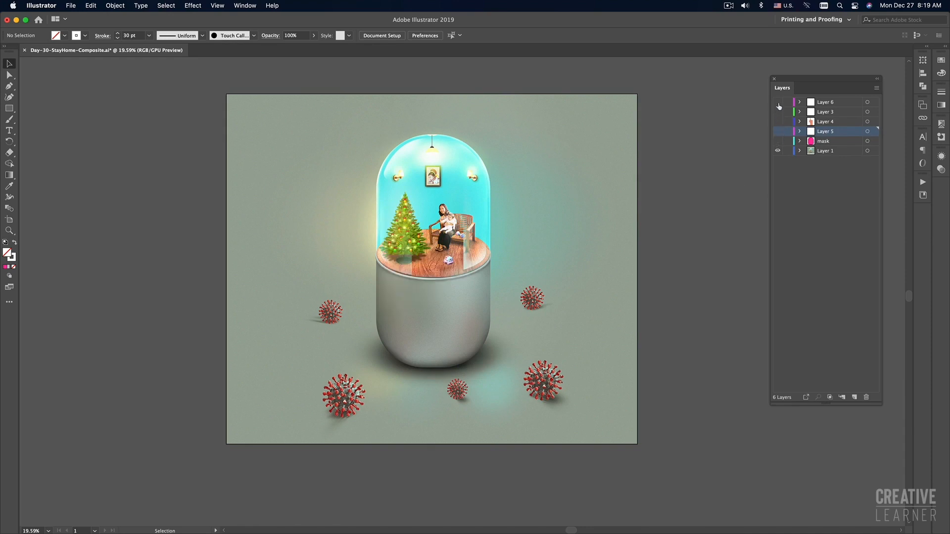
left_click(778, 102)
left_click(778, 102)
left_click(778, 102)
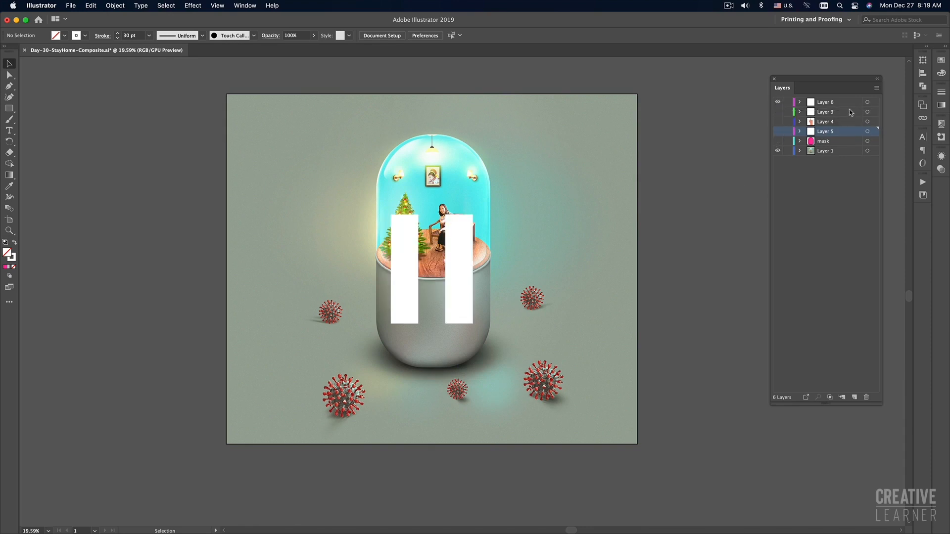
left_click(847, 104)
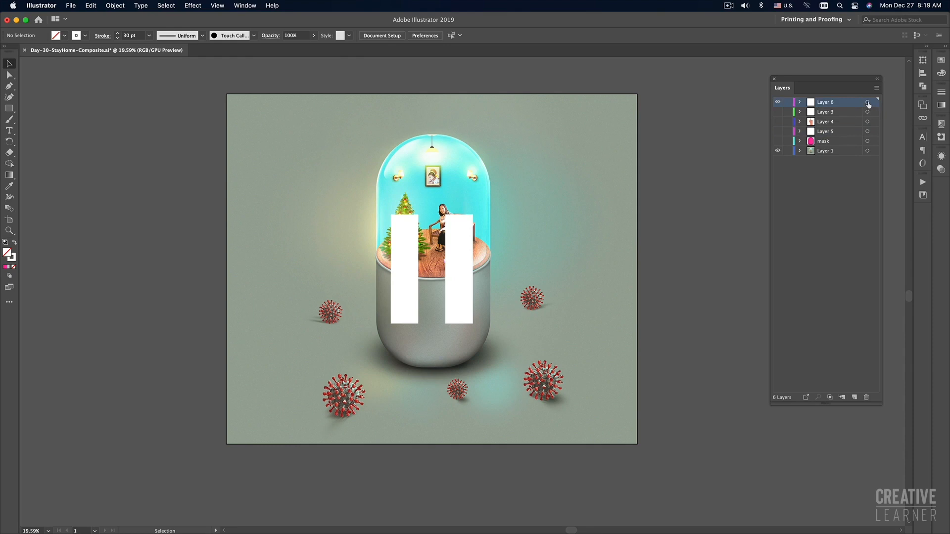
left_click(867, 102)
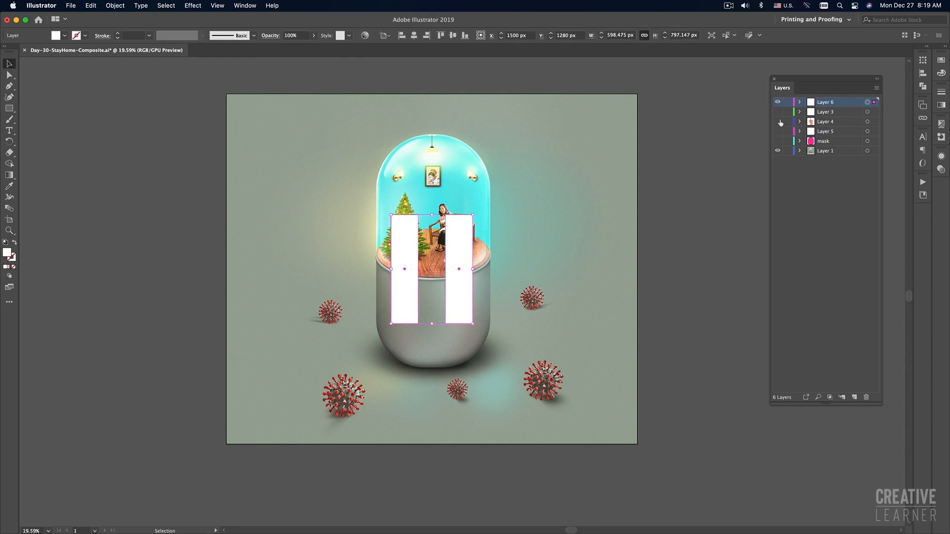
Step: Review all the layers together, ending with only the mask layer and Layer 1 visible
left_click_drag(778, 116, 778, 133)
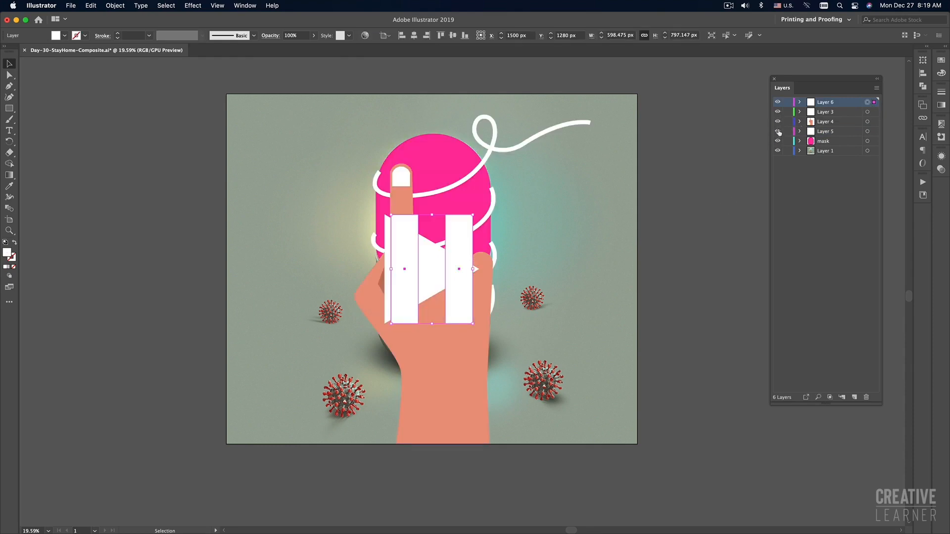
left_click(777, 103)
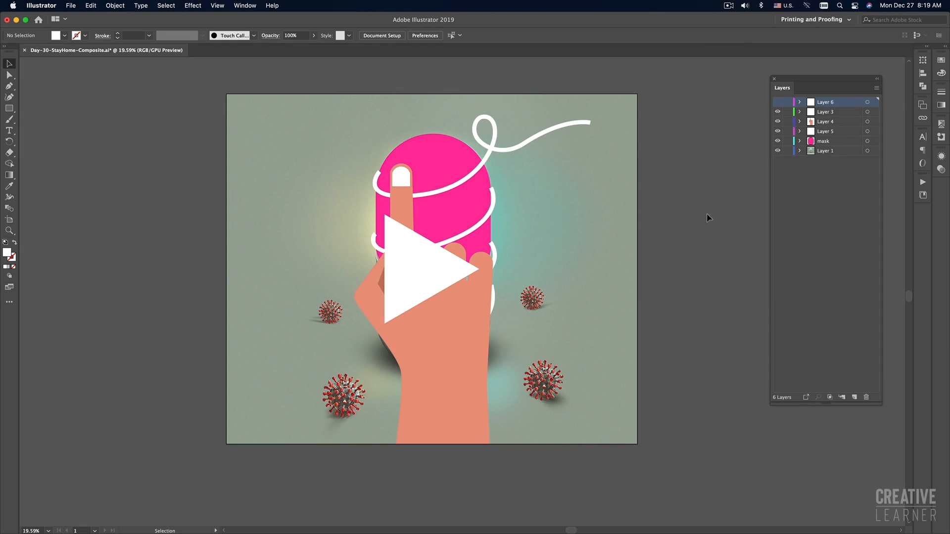
left_click(778, 131)
left_click(777, 121)
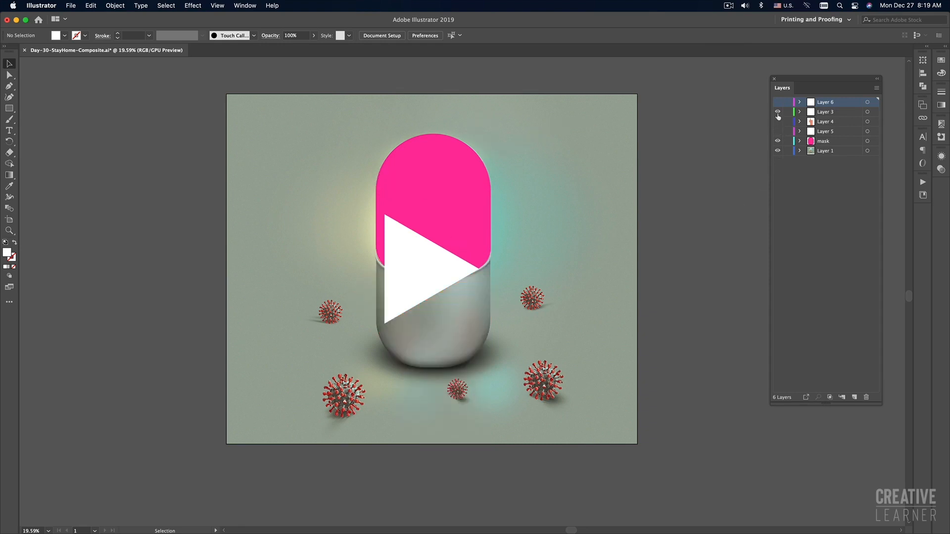
left_click(777, 112)
left_click(778, 141)
left_click(777, 142)
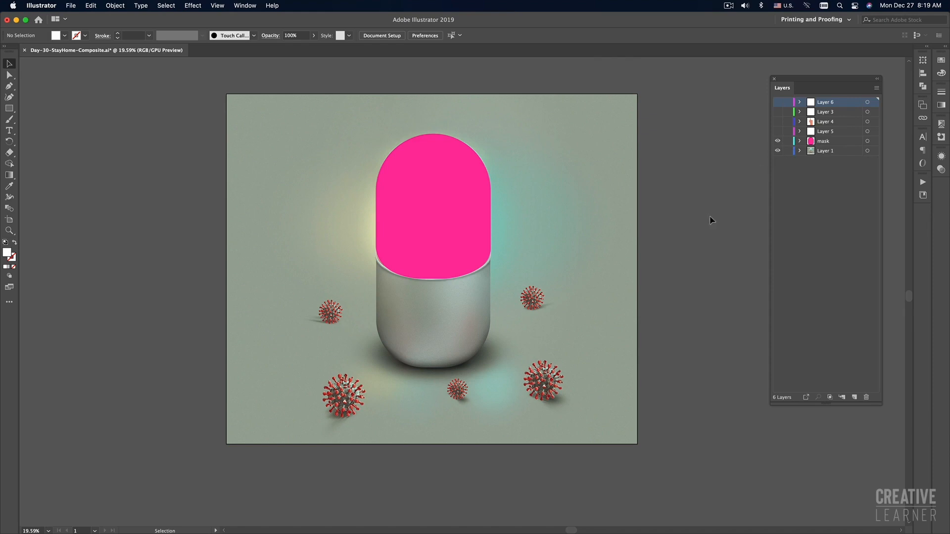
Step: Delete the pink shape from the mask layer
left_click(827, 143)
left_click(867, 141)
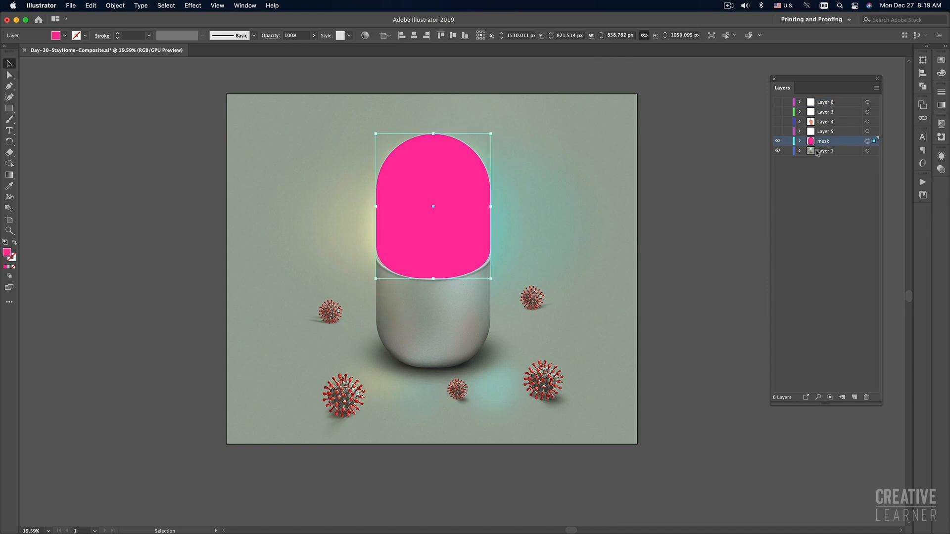
key("Delete")
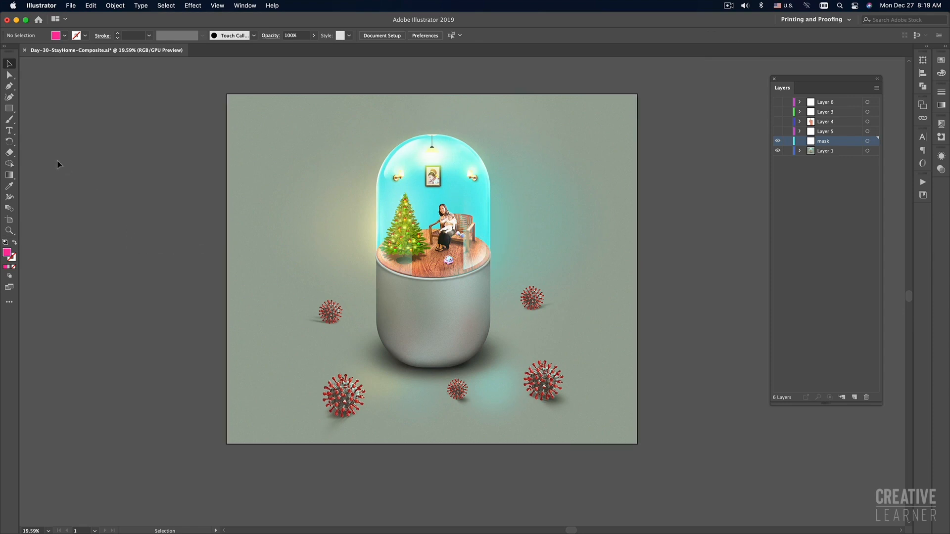
Step: Draw a pink rectangle about 837 by 1062 px on the mask layer, covering the capsule's glass dome
left_click(9, 85)
left_click_drag(9, 109, 43, 112)
mouse_move(375, 181)
left_mouse_down()
mouse_move(489, 239)
mouse_move(491, 279)
left_mouse_up()
key("v")
left_click_drag(434, 180, 434, 134)
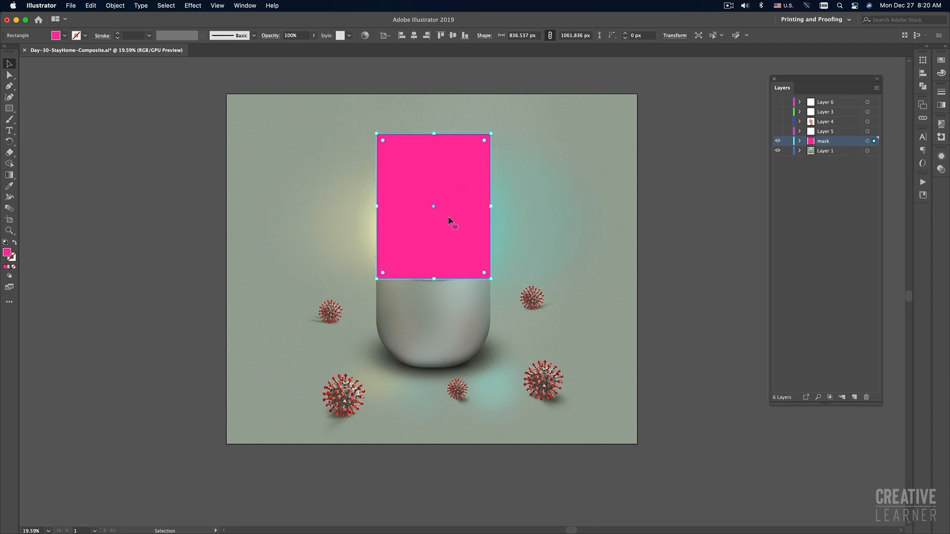
Step: Try rounding all four corners of the pink rectangle to about 418 px and undo the rounding
key("a")
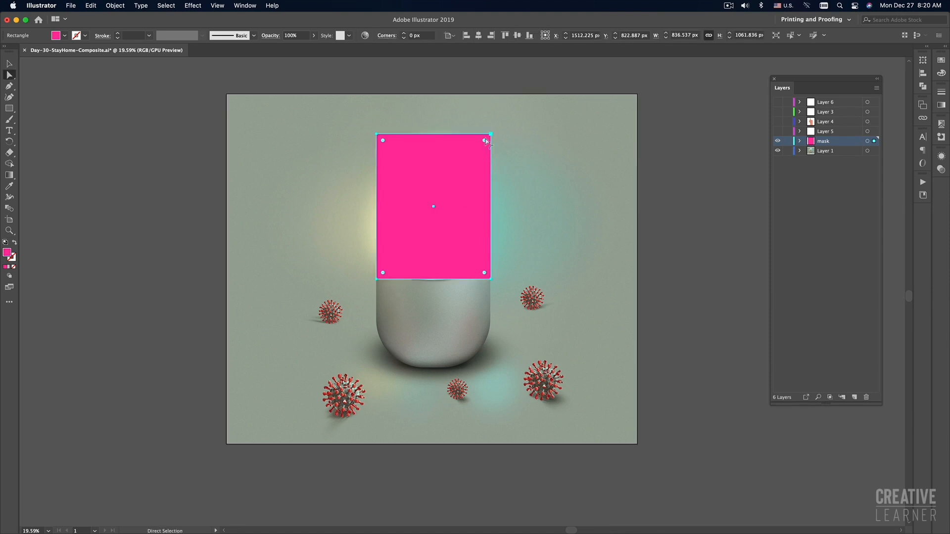
left_click_drag(485, 140, 439, 202)
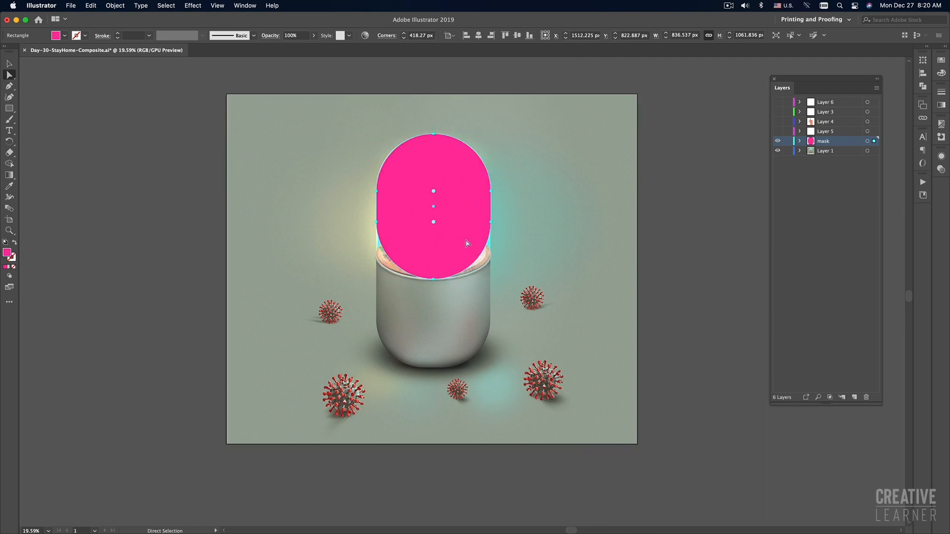
key("super+z")
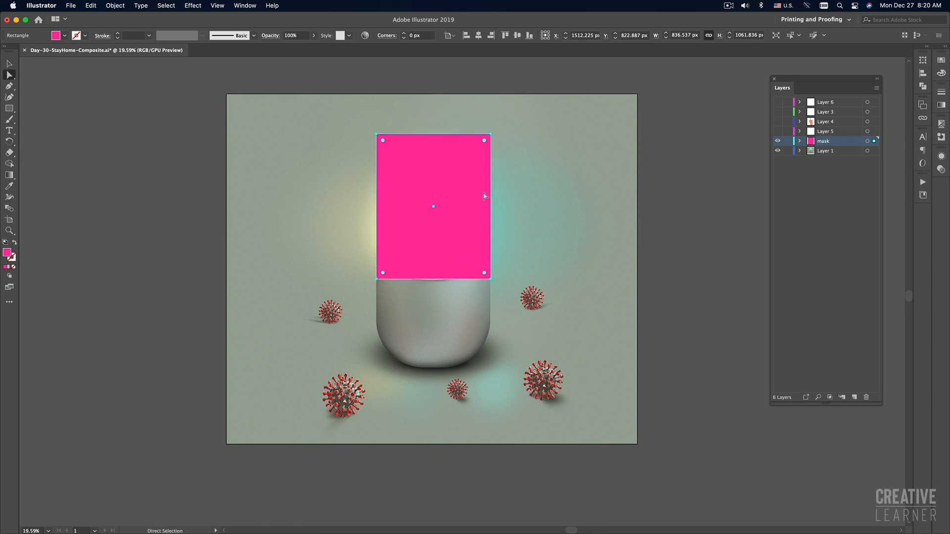
Step: Round only the pink rectangle's two upper corners to about 418 px so they follow the glass dome
left_click(422, 148)
left_click(377, 134, "shift")
left_click_drag(484, 142, 437, 207)
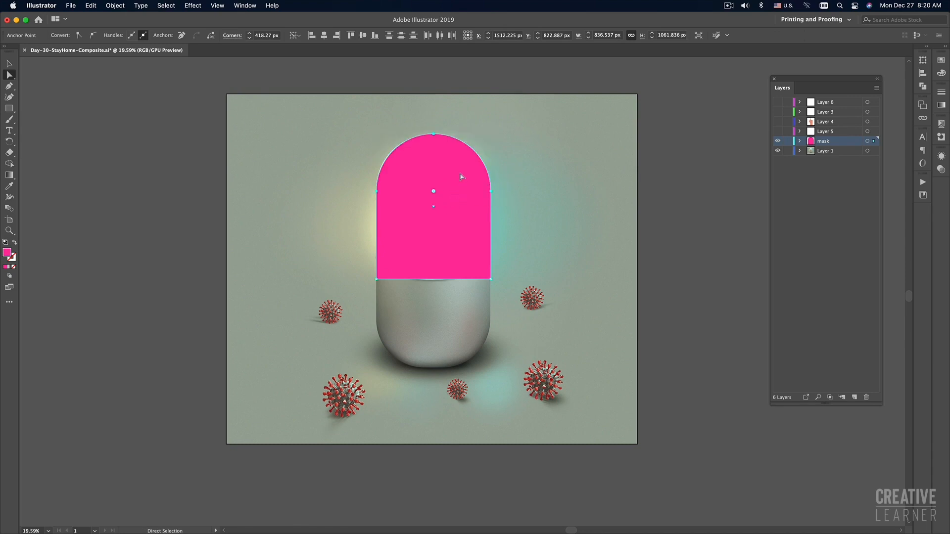
left_click(482, 215)
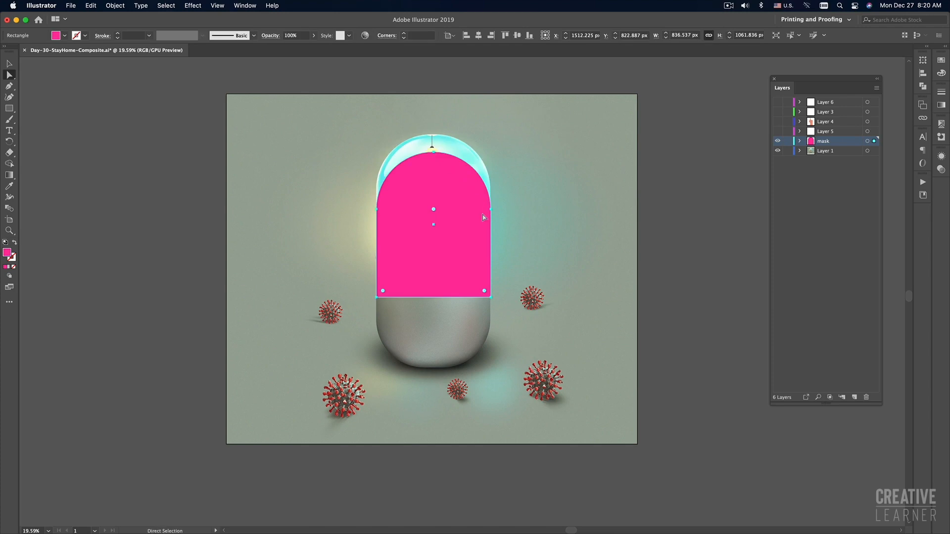
Step: Try moving the pink shape slightly down and undo the move
left_click_drag(466, 168, 470, 179)
key("cmd+z")
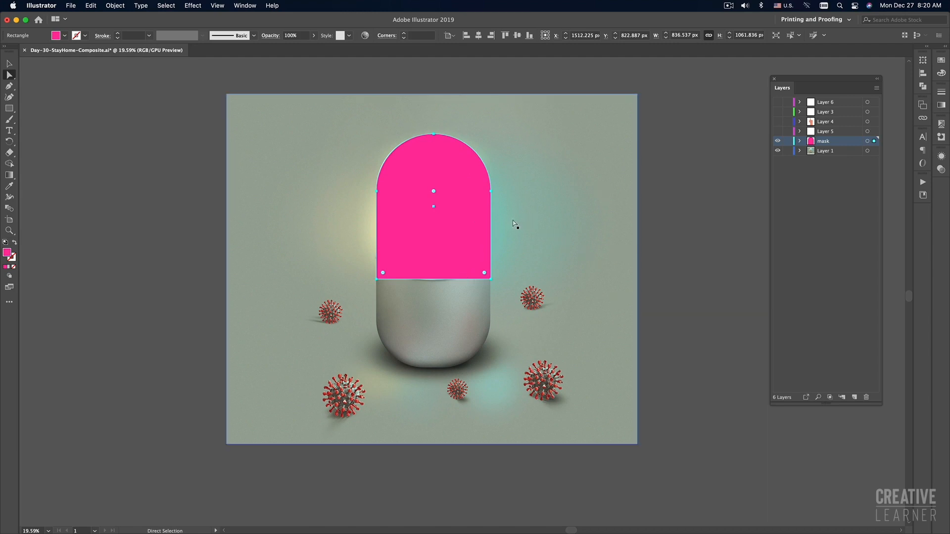
left_click(661, 297)
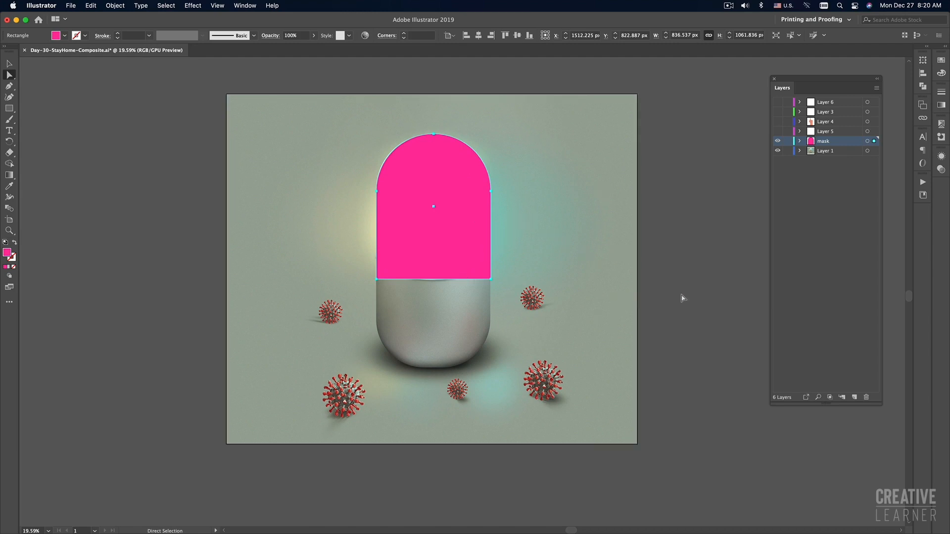
Step: Try rounding both lower corners of the pink shape to about 269 px and raising its bottom edge, and undo both
left_click(470, 253)
left_click(491, 280)
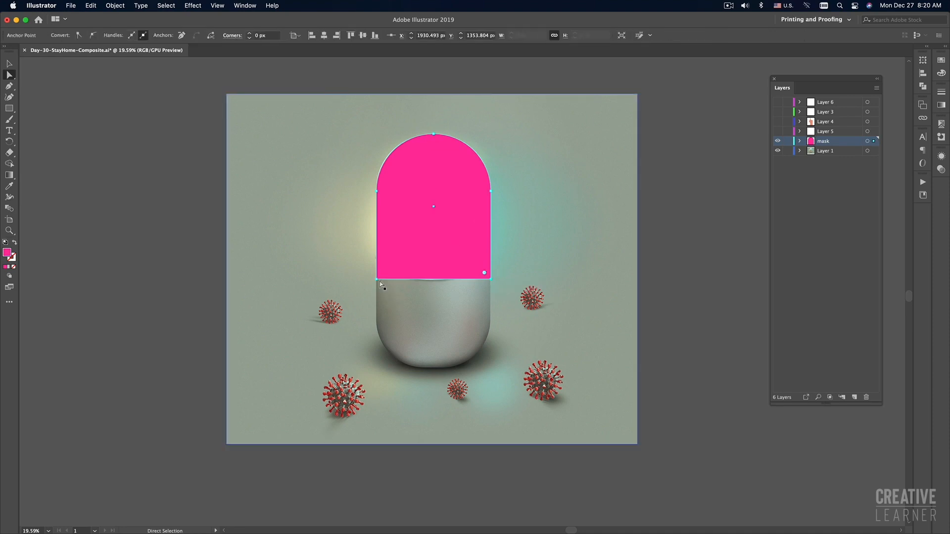
left_click(377, 279, "shift")
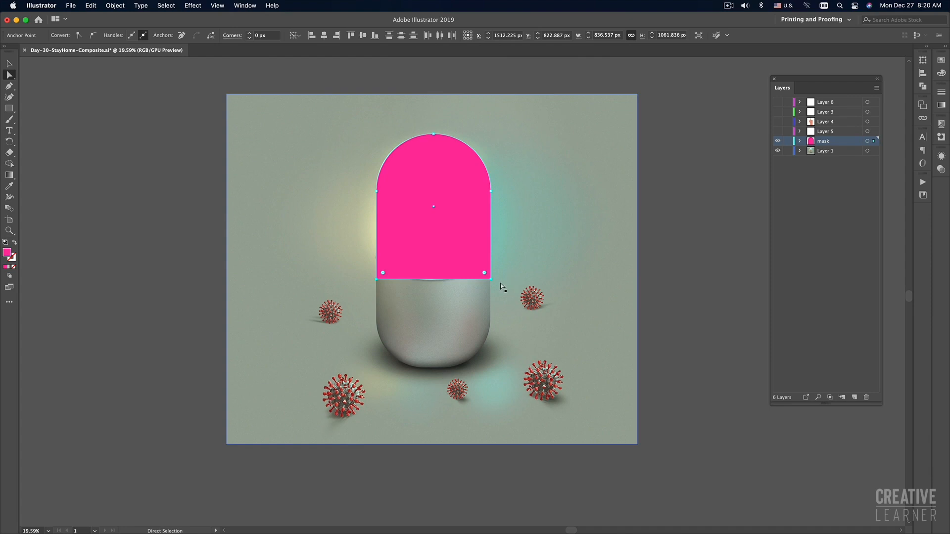
left_click_drag(484, 273, 459, 237)
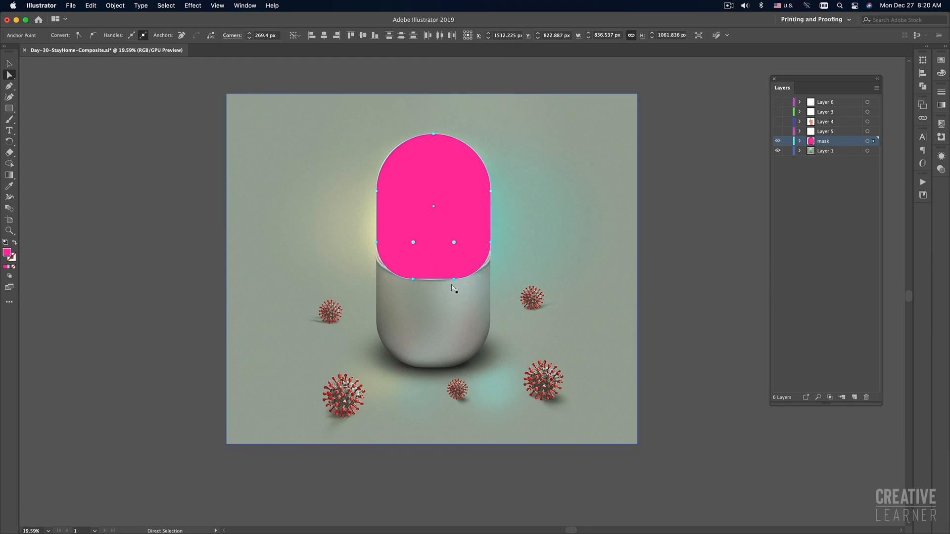
left_click_drag(454, 280, 454, 275)
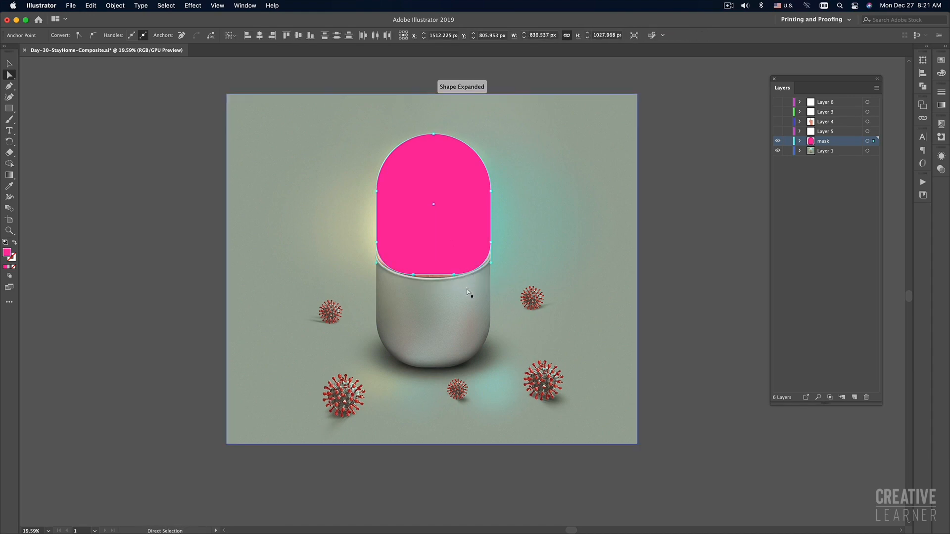
key("super+z")
key("super+z")
key("super+z")
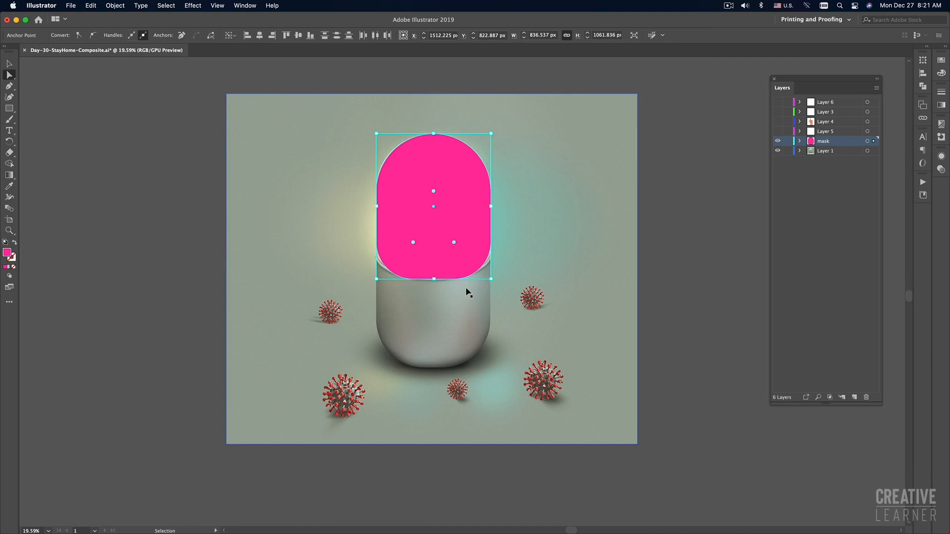
Step: Round the pink shape's lower-right corner to about 258 px and reshape its curve with the anchor handles to follow the capsule's rim
left_click(490, 280)
left_click_drag(483, 272, 455, 244)
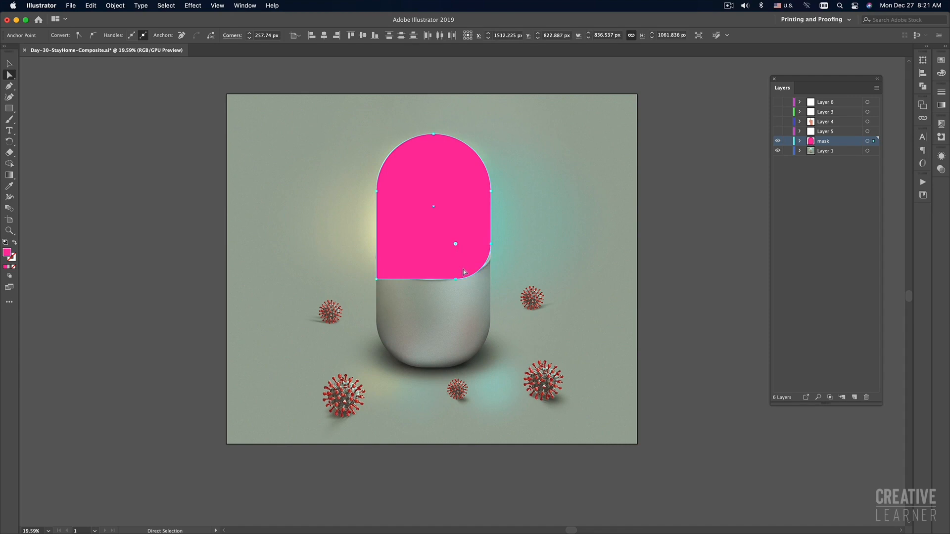
left_click(491, 244)
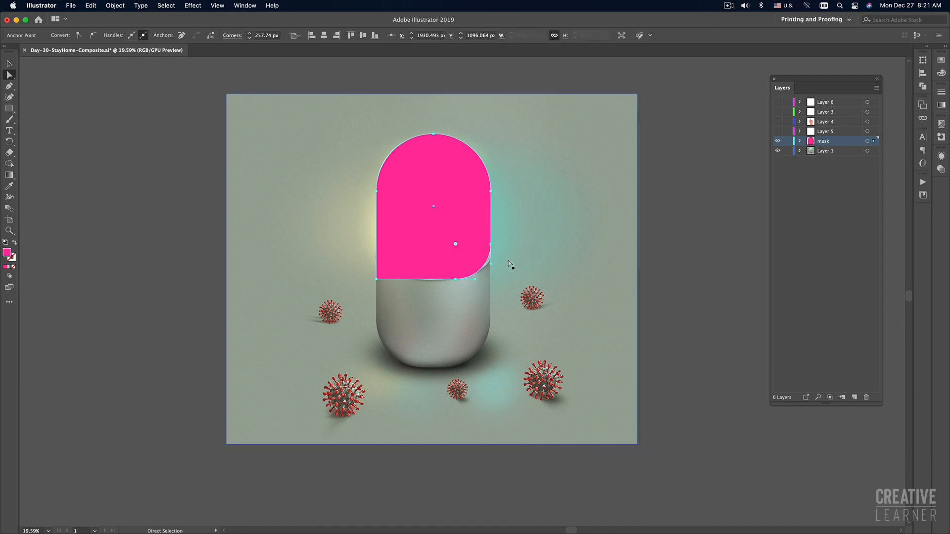
left_click(455, 279)
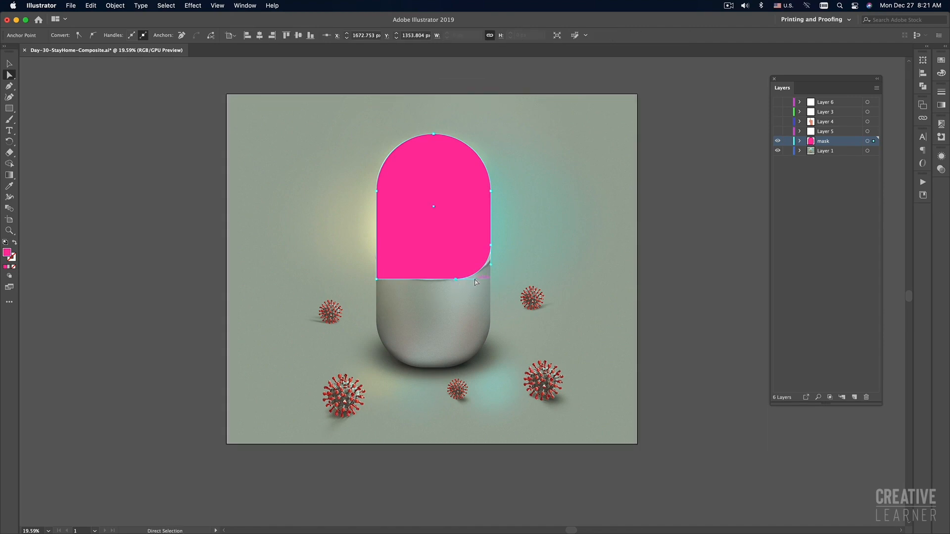
left_click_drag(474, 279, 449, 278)
left_click(491, 271)
left_click_drag(448, 280, 441, 279)
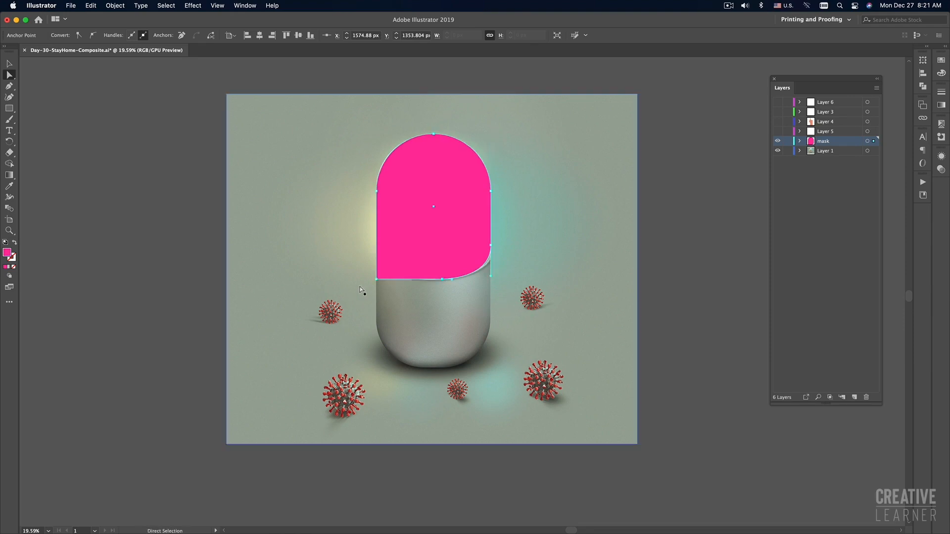
Step: Round the pink shape's lower-left corner and adjust its anchor and handles so the curve matches the capsule's rim
left_click(376, 279)
left_click_drag(376, 279, 376, 255)
key("super+z")
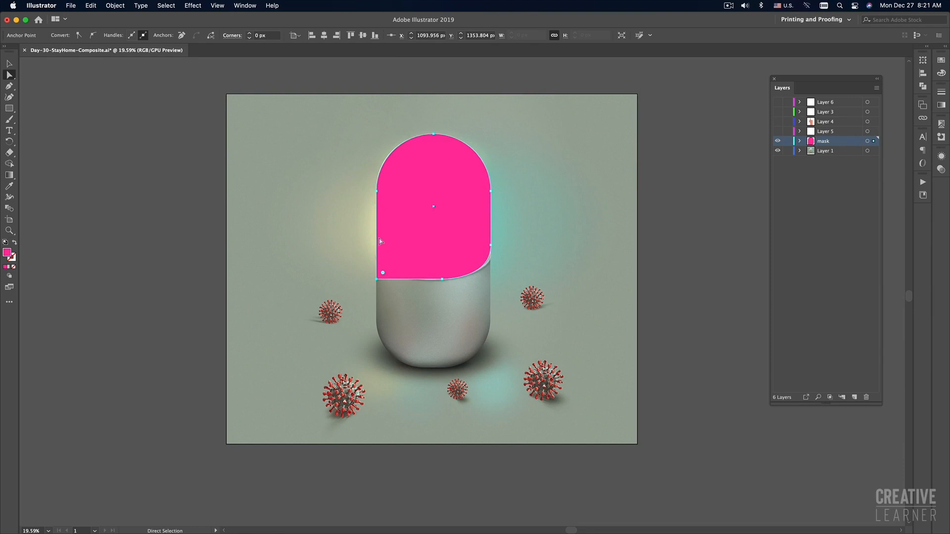
left_click_drag(383, 273, 416, 238)
left_click(376, 238)
left_click_drag(376, 238, 377, 249)
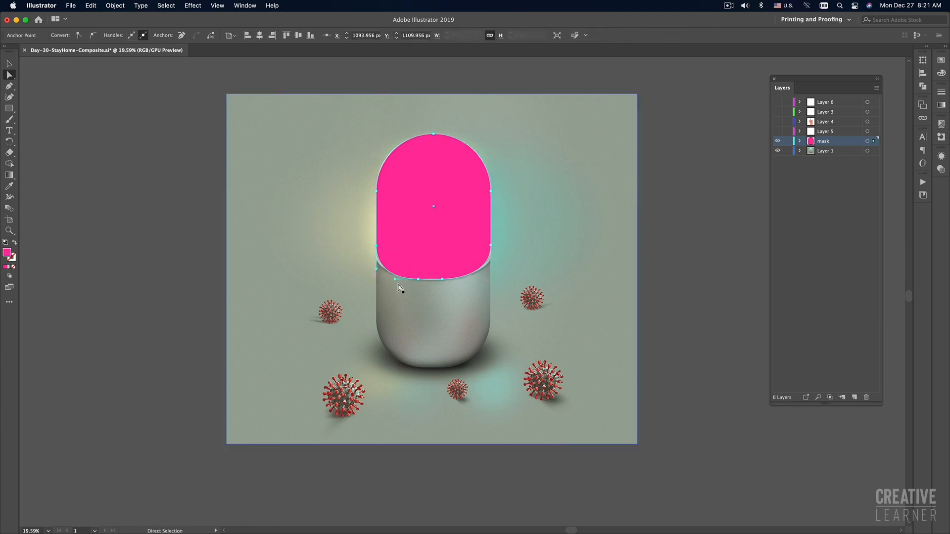
left_click_drag(396, 280, 404, 283)
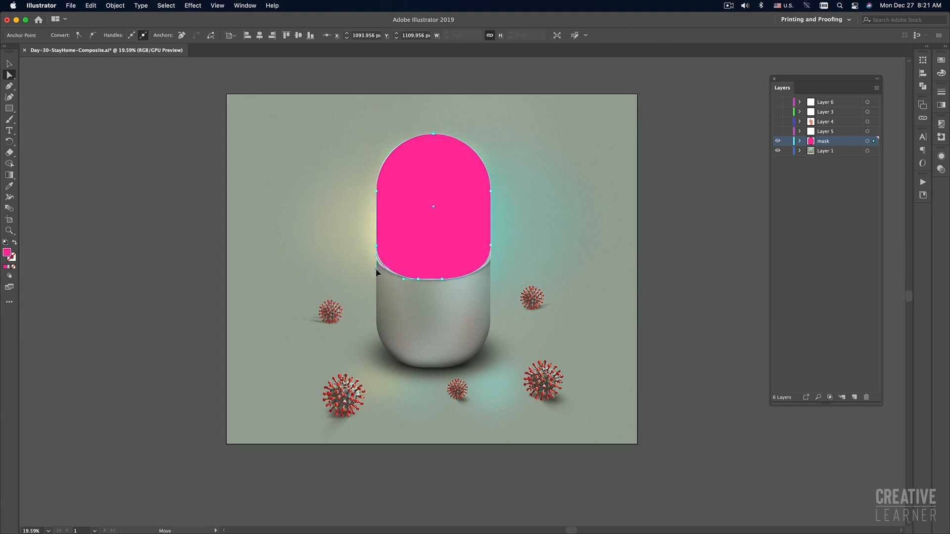
left_click_drag(377, 271, 375, 271)
Step: Refine the lower-left curve, shifting its bottom anchor inward and its side anchor down, and shortening the side handle slightly
left_click(687, 298)
key("super+space")
left_click(445, 301)
left_click(417, 283)
left_click(428, 291)
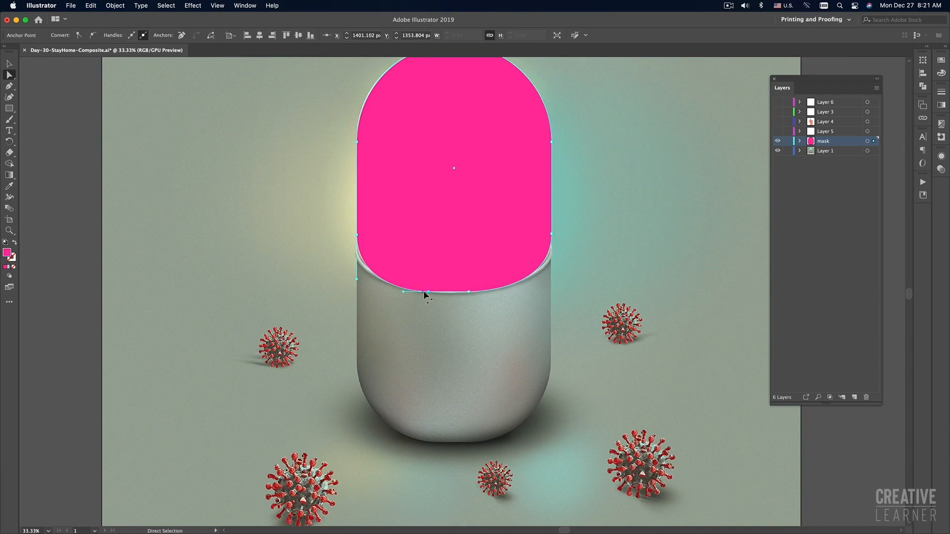
left_click_drag(429, 293, 437, 290)
left_click_drag(357, 236, 357, 242)
left_click_drag(356, 277, 357, 276)
Step: Nudge the pink shape's two bottom anchor points up four increments to clear the capsule's rim
left_click(469, 292)
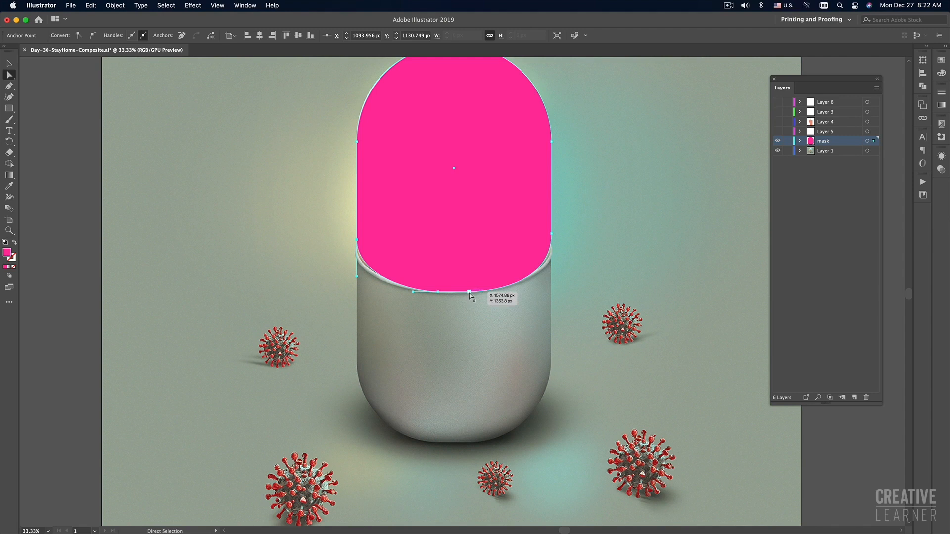
left_click(437, 292)
left_click(437, 292, "shift")
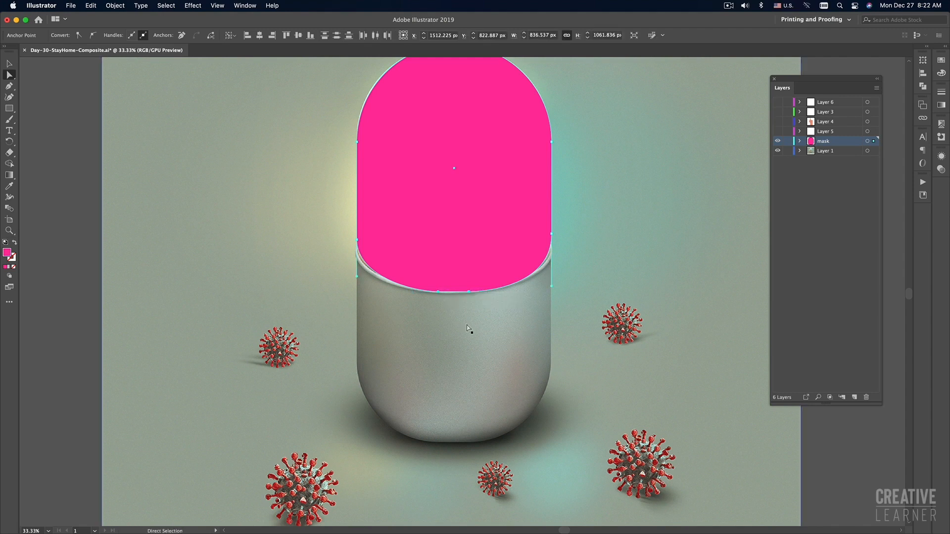
key("Up")
key("Up")
key("Up")
key("Up")
Step: Lower the pink shape's lower-right side anchor and adjust its handles to follow the rim, leaving nothing selected
left_click_drag(551, 286, 551, 283)
left_click(552, 233)
left_click_drag(552, 236, 553, 243)
left_click_drag(552, 287, 551, 284)
left_click_drag(486, 291, 483, 291)
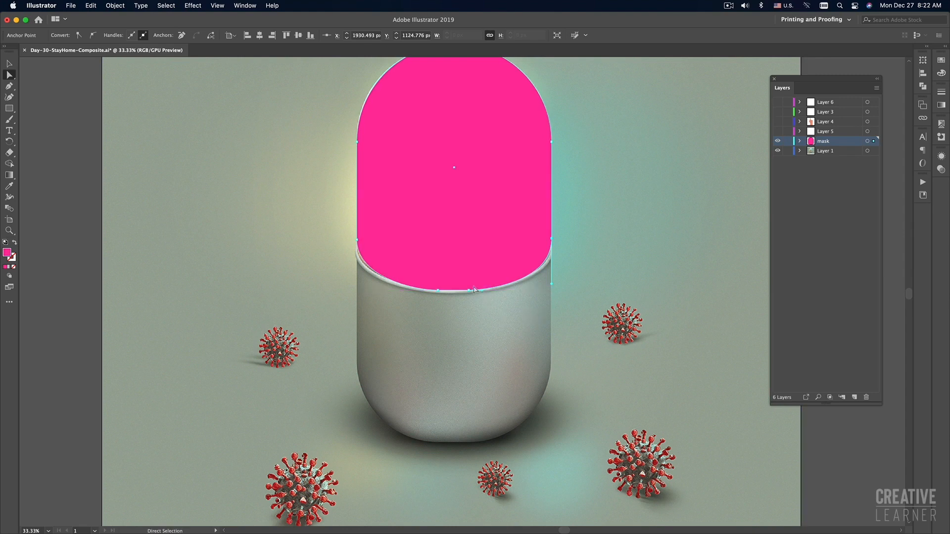
key("super+space")
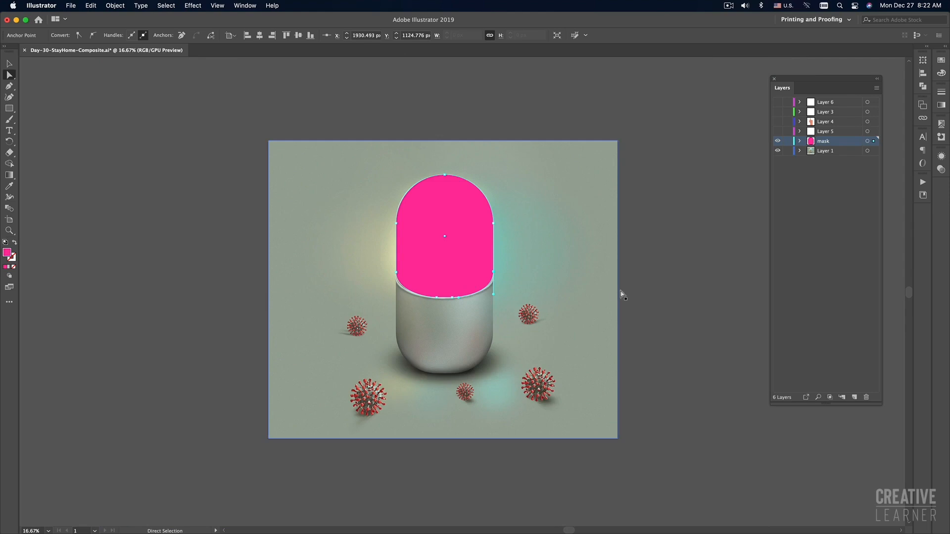
left_click(699, 297)
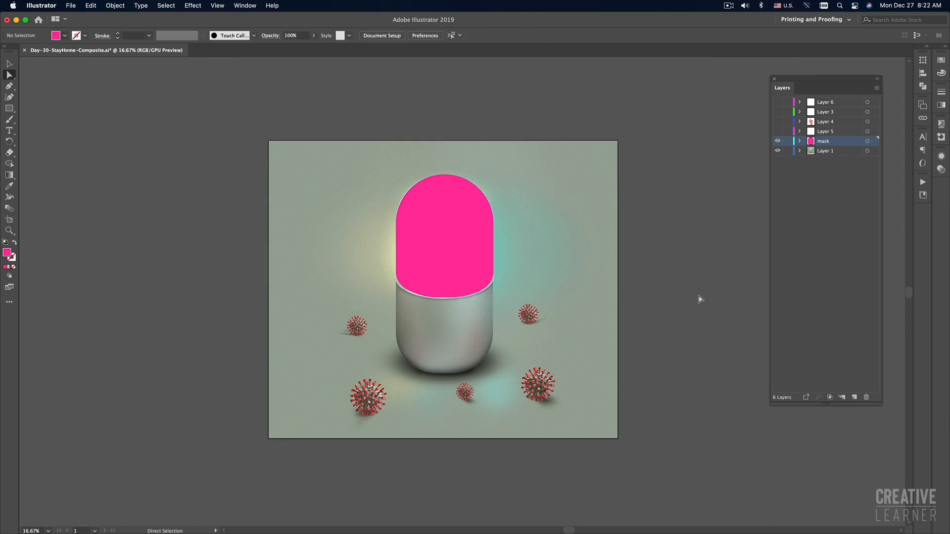
Step: Make Layer 5, Layer 4, Layer 3 and Layer 6 visible again and save the composite document
left_click(777, 131)
left_click(778, 121)
left_click(778, 112)
left_click(778, 102)
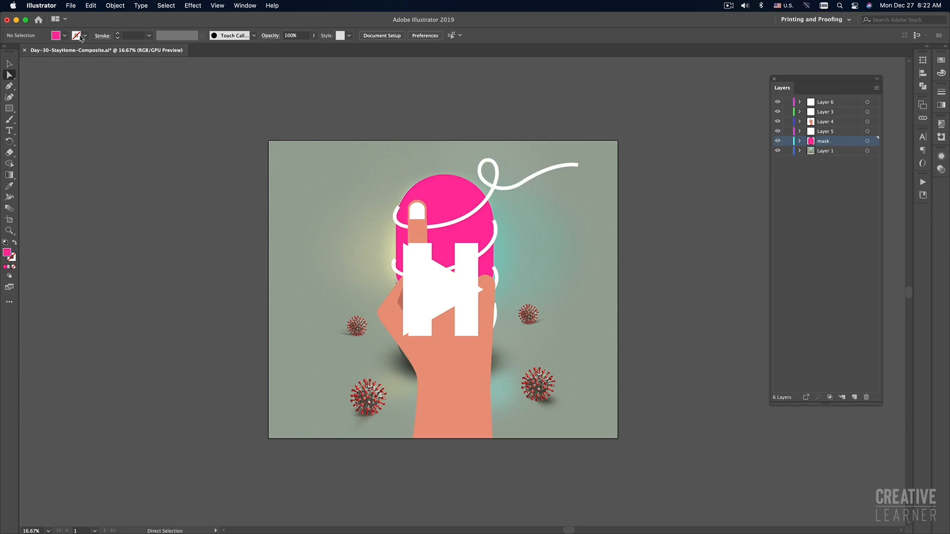
left_click(71, 6)
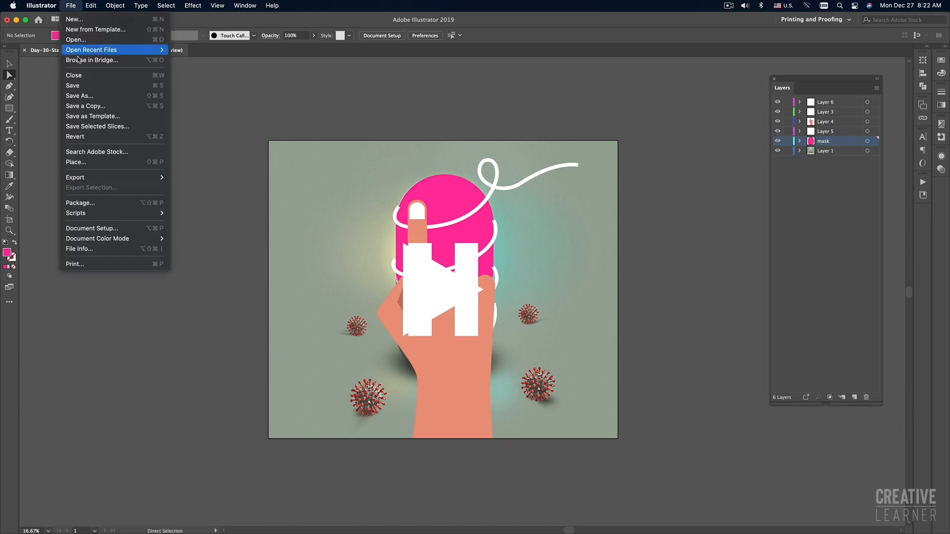
left_click(82, 88)
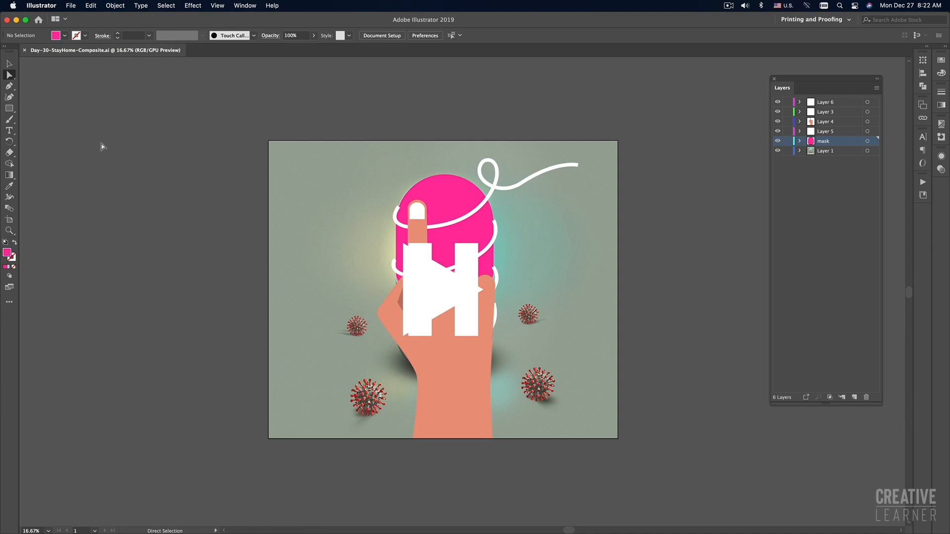
Step: Switch to After Effects and look over the available workspaces and the option for resetting the Default layout
key("super+Tab")
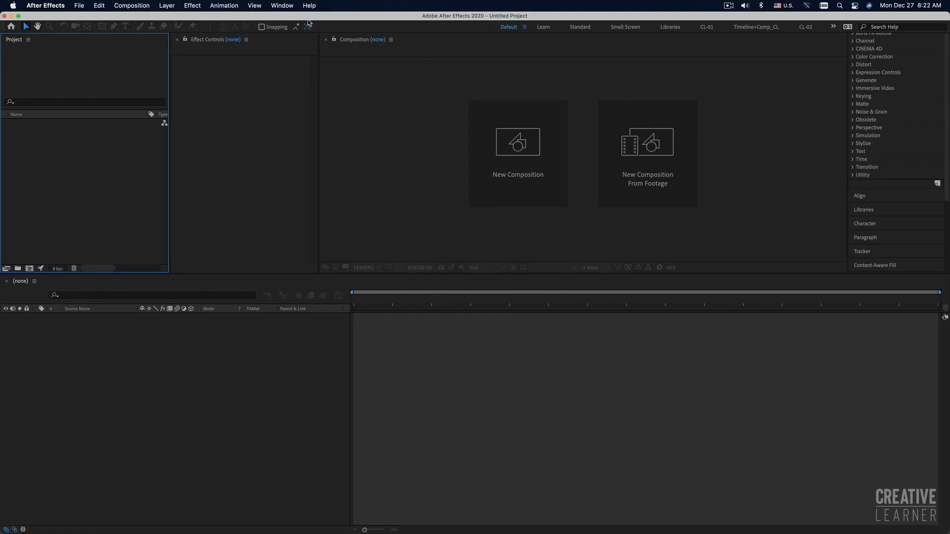
left_click(283, 5)
mouse_move(285, 20)
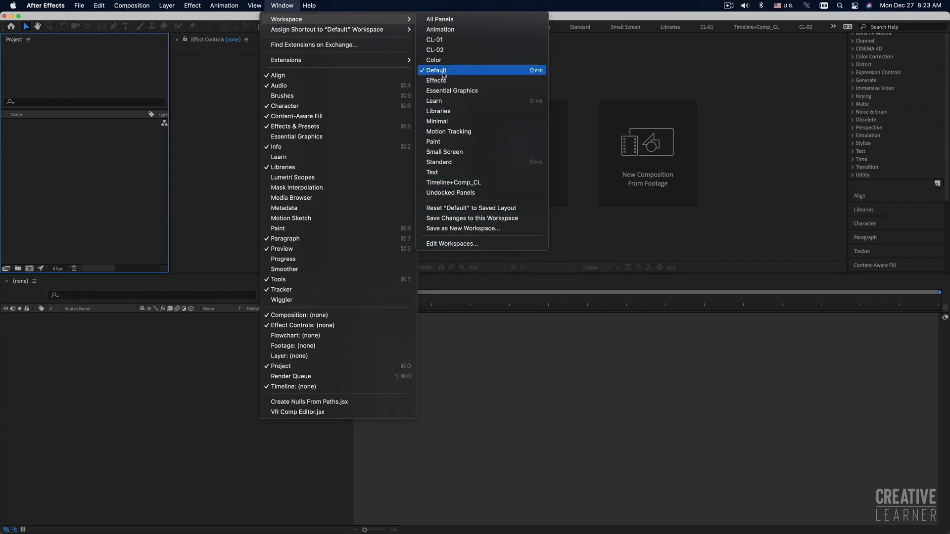
left_click(464, 209)
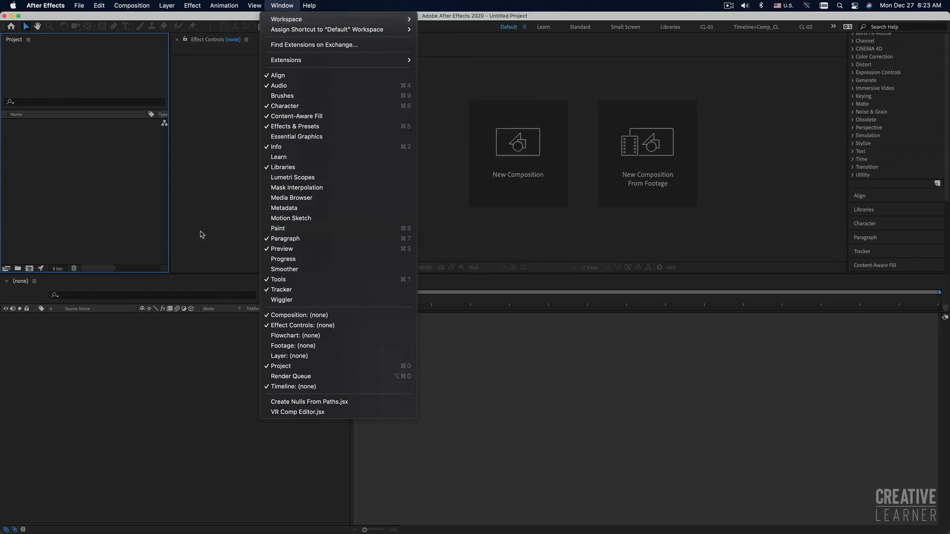
left_click(202, 234)
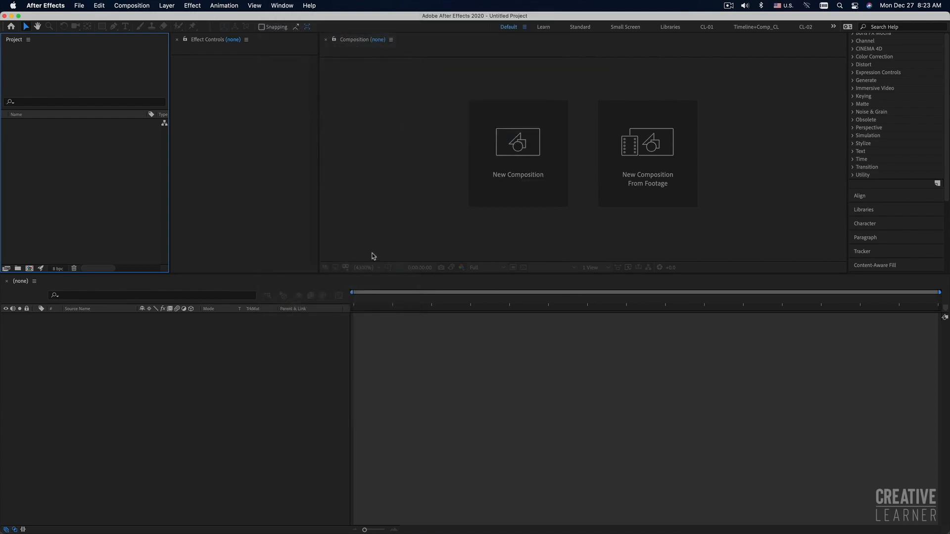
Step: Try swapping the docked positions of the Project and Effect Controls panels, and restore the Project panel to its original place
left_click(230, 82)
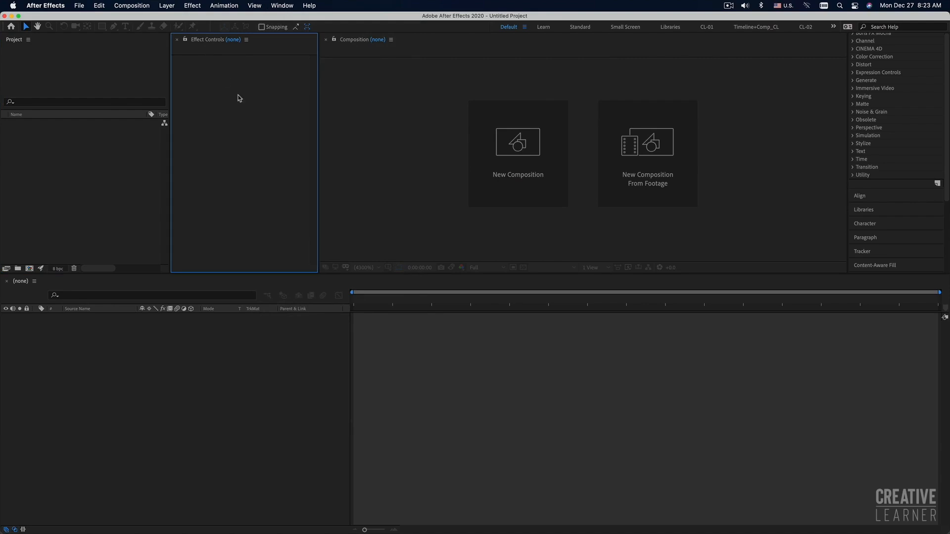
left_click(117, 178)
left_click(242, 104)
left_click_drag(207, 43, 165, 89)
left_click_drag(188, 43, 144, 89)
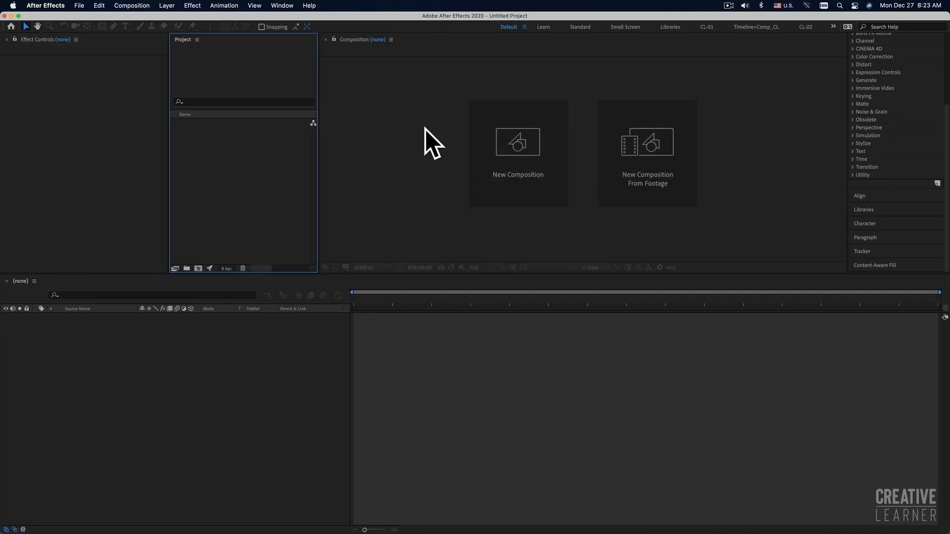
left_click(378, 141)
left_click(235, 373)
left_click(230, 201)
left_click_drag(168, 45, 163, 86)
left_click(100, 130)
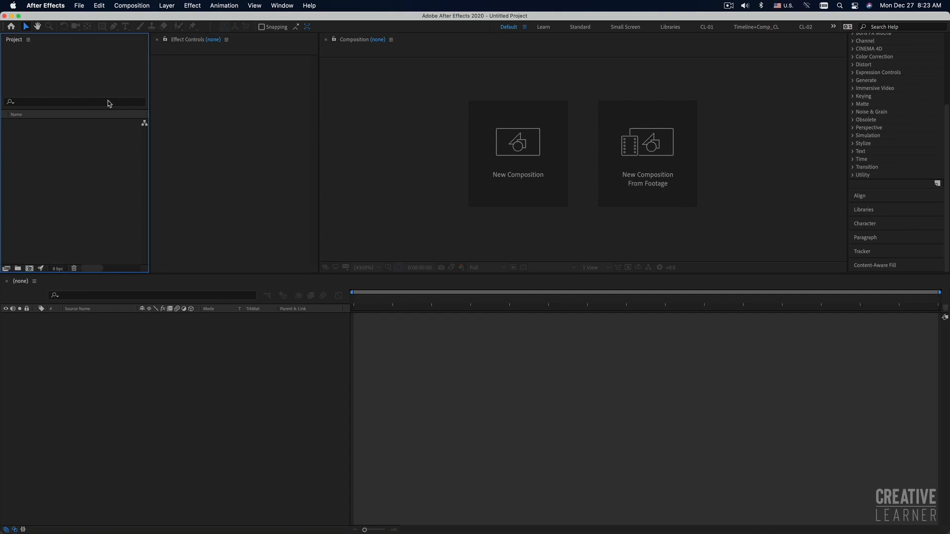
left_click(80, 6)
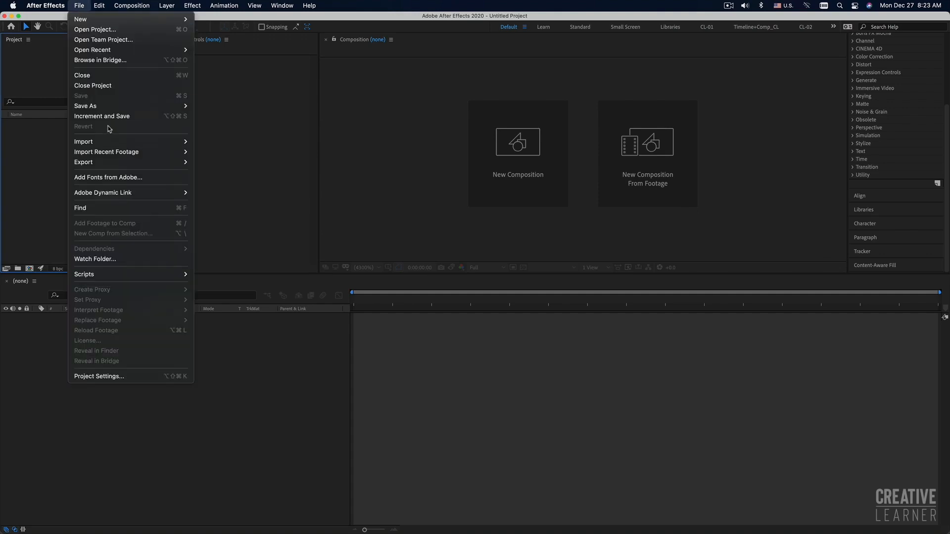
mouse_move(110, 142)
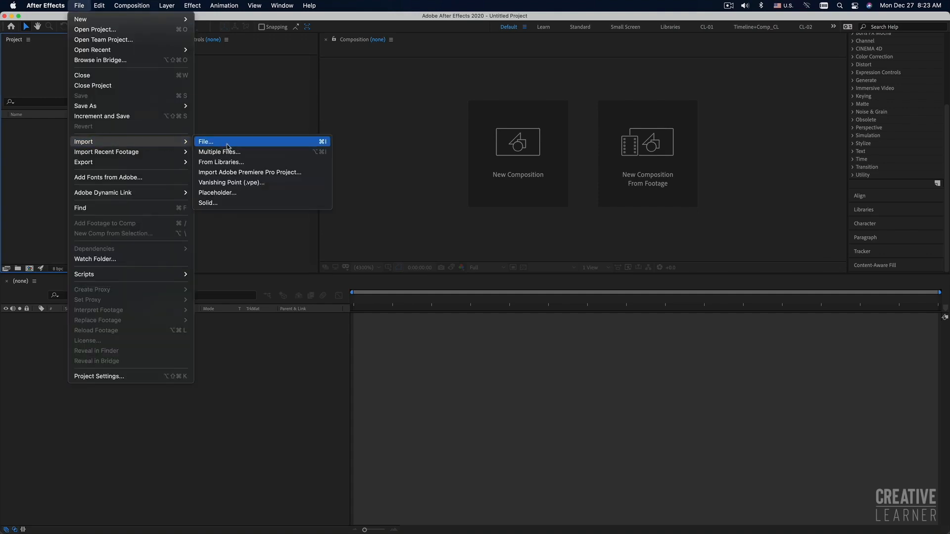
left_click(53, 164)
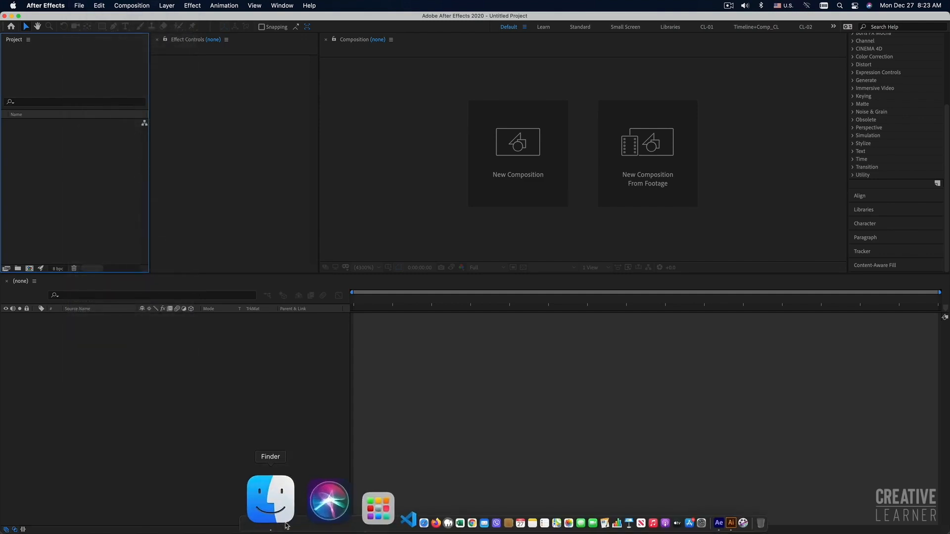
Step: Import Day-30-StayHome-Composite.ai from the Desktop as a Composition with footage dimensions set to Document Size
left_click(270, 500)
left_click_drag(503, 99, 534, 91)
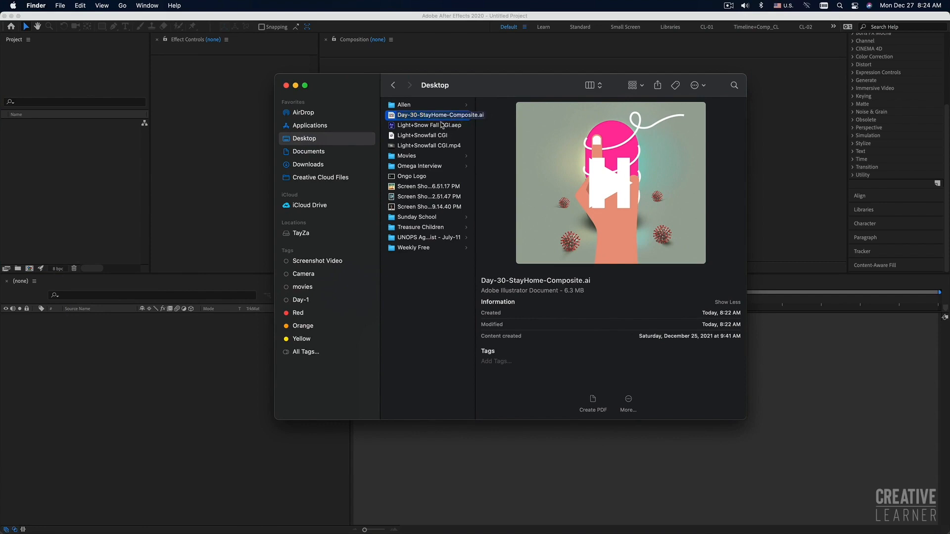
left_click(418, 125)
left_click(438, 117)
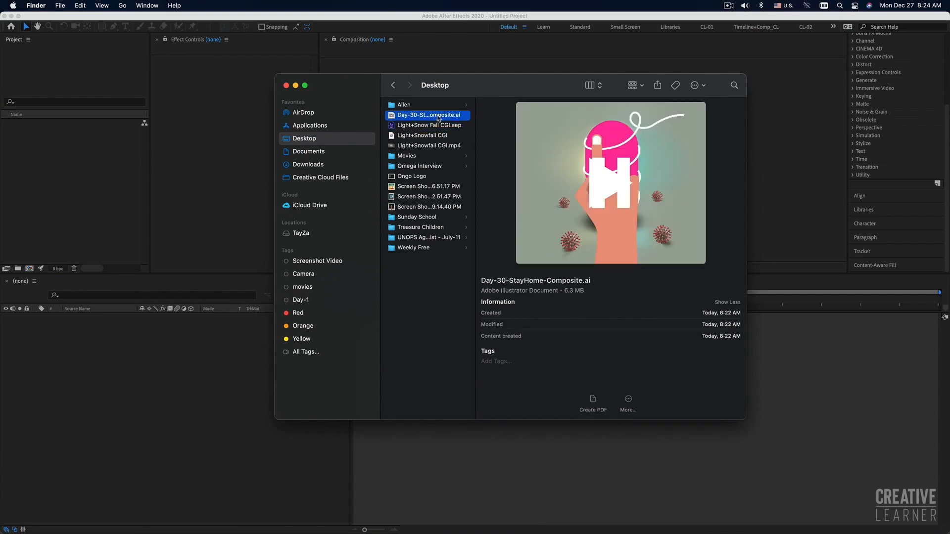
left_click_drag(435, 117, 72, 177)
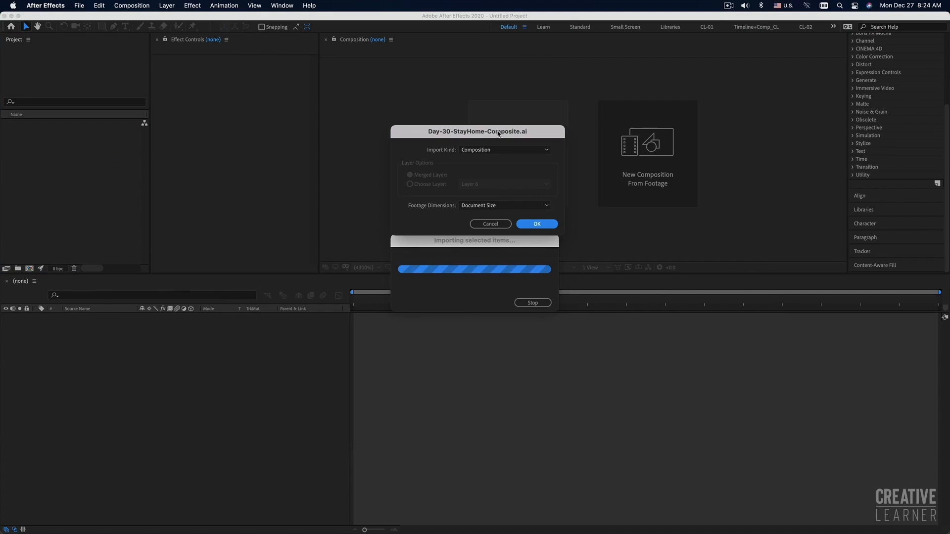
left_click(476, 151)
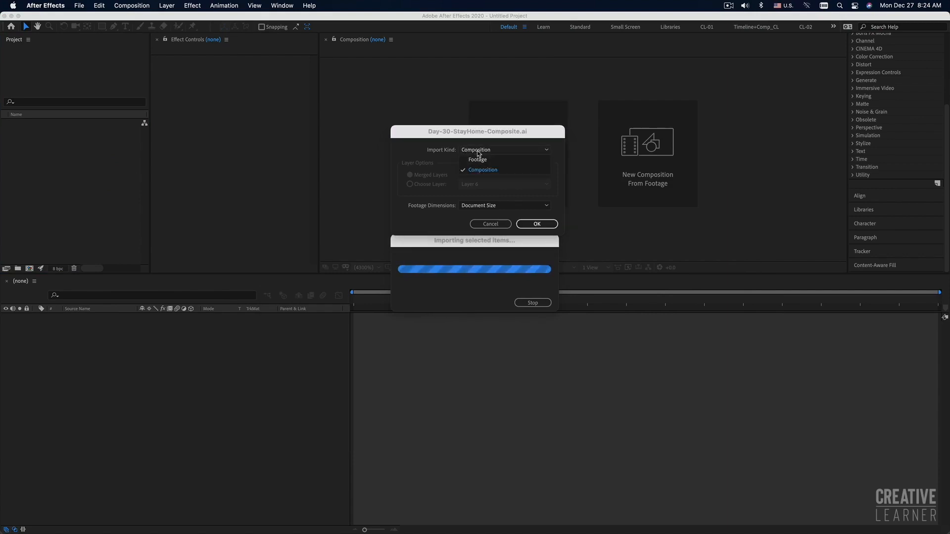
left_click(479, 170)
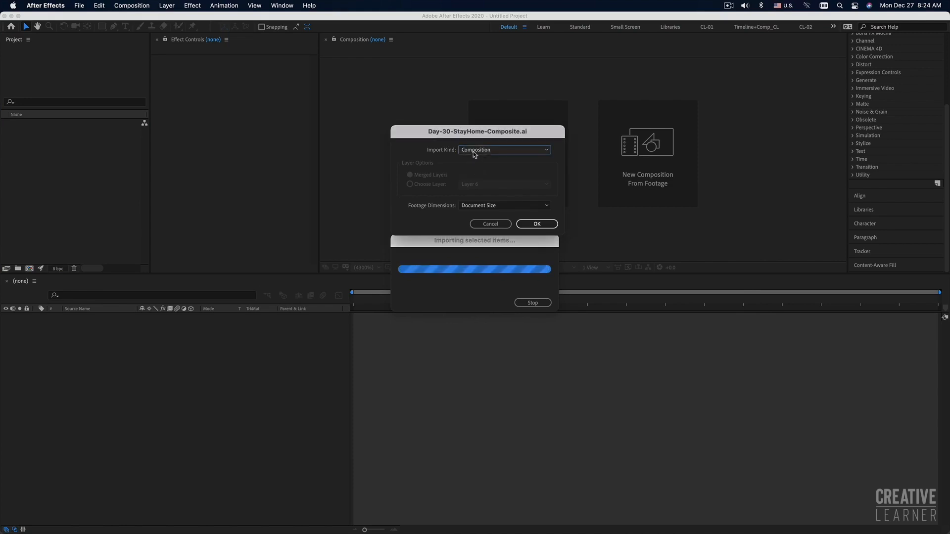
left_click(537, 225)
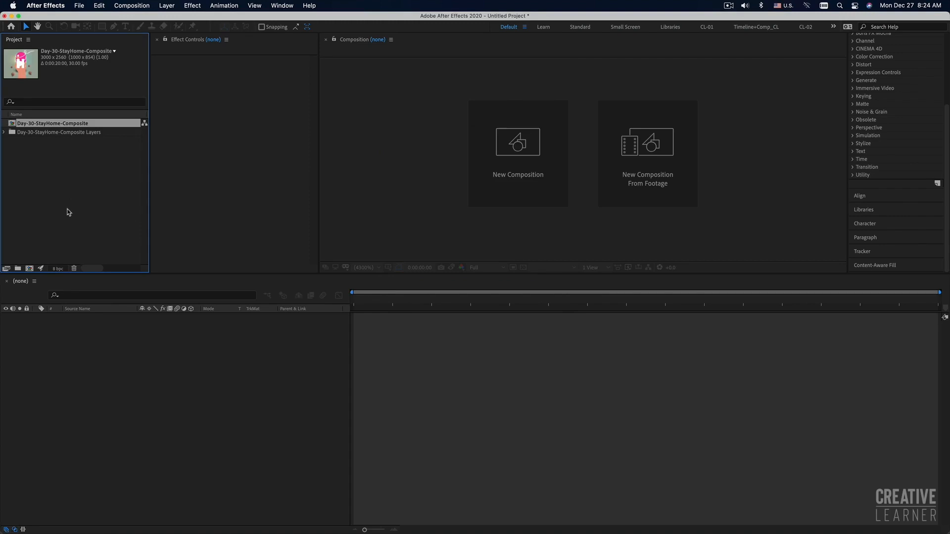
Step: Open the imported Day-30-StayHome-Composite composition in the timeline
left_click(28, 132)
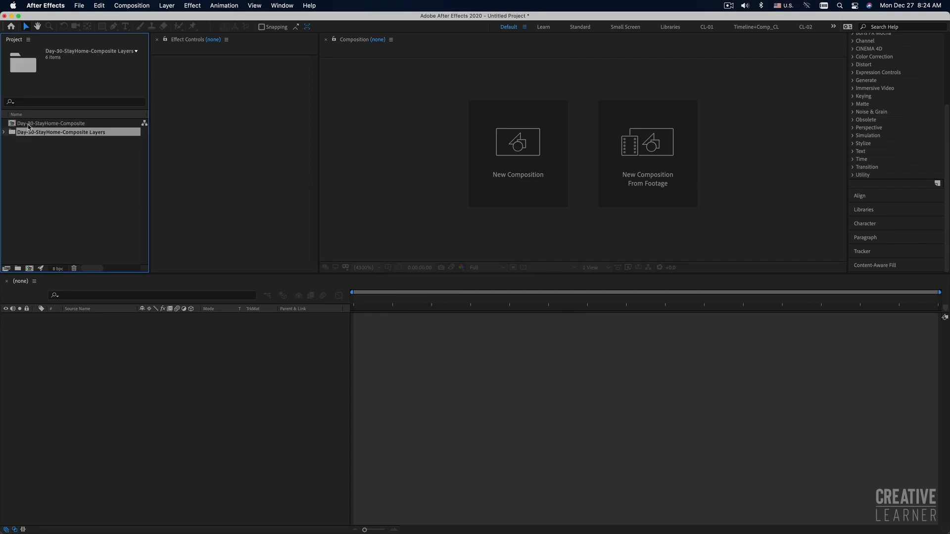
left_click(29, 123)
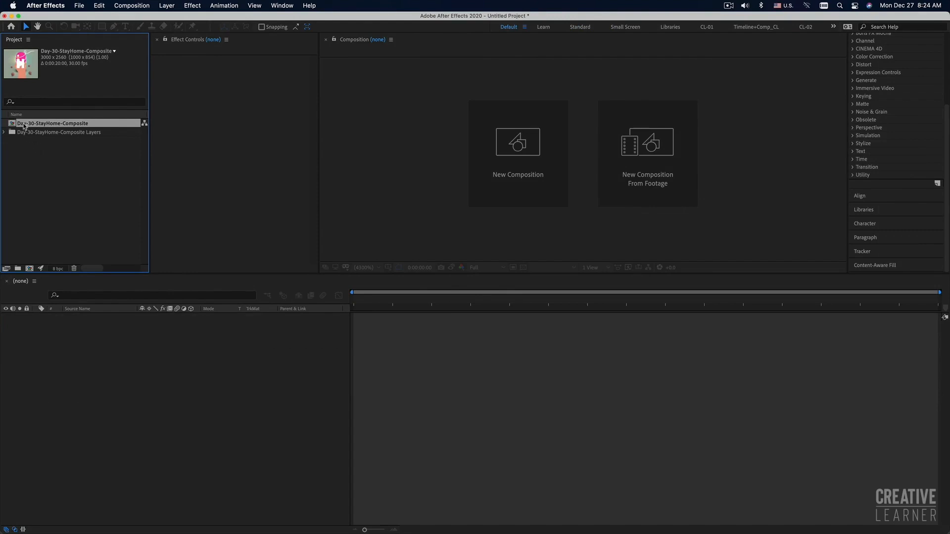
double_click(23, 126)
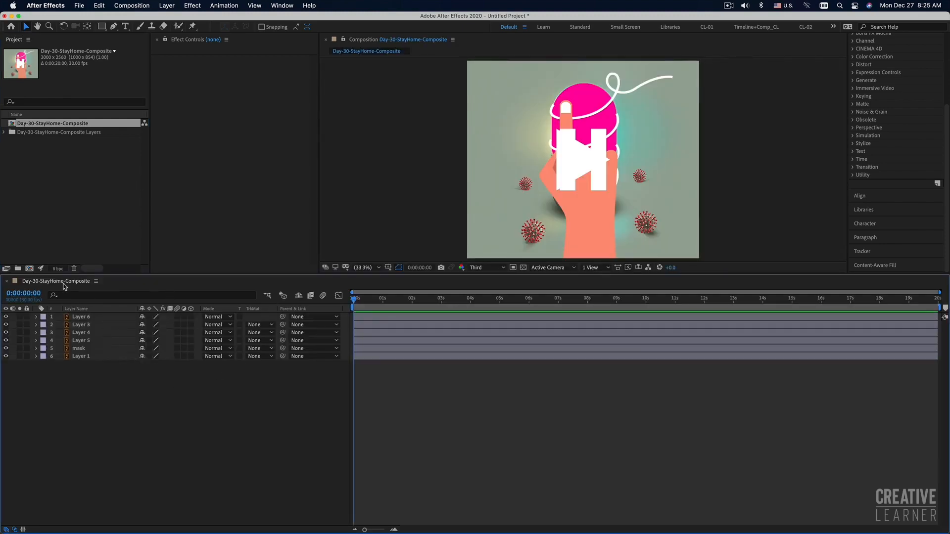
Step: Look over the duration bars of Layer 6, Layer 3, Layer 4 and Layer 5, and scrub the current time to 0:00:04:01
left_click(410, 317)
left_click(409, 324)
left_click(408, 333)
left_click(408, 340)
left_click(301, 450)
left_click(394, 177)
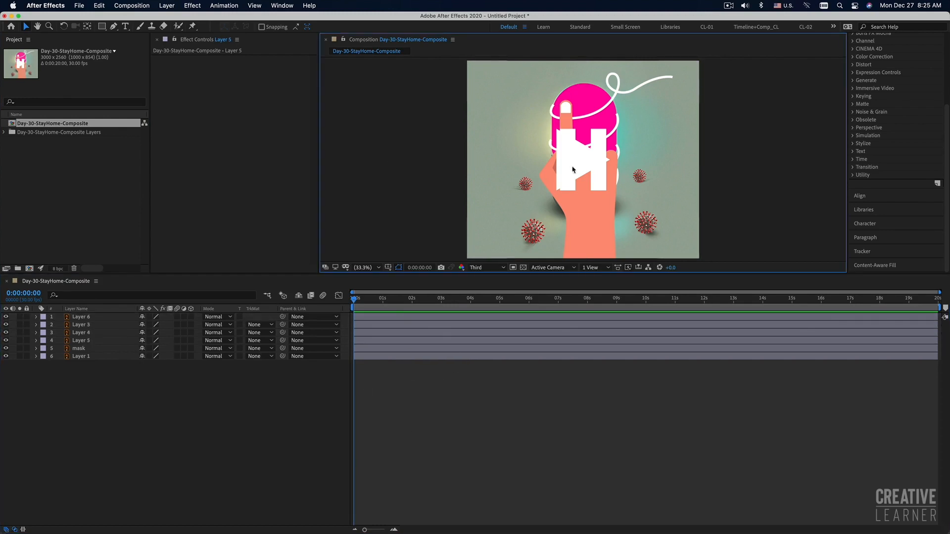
left_click(376, 299)
left_click(435, 304)
left_click_drag(437, 305, 472, 306)
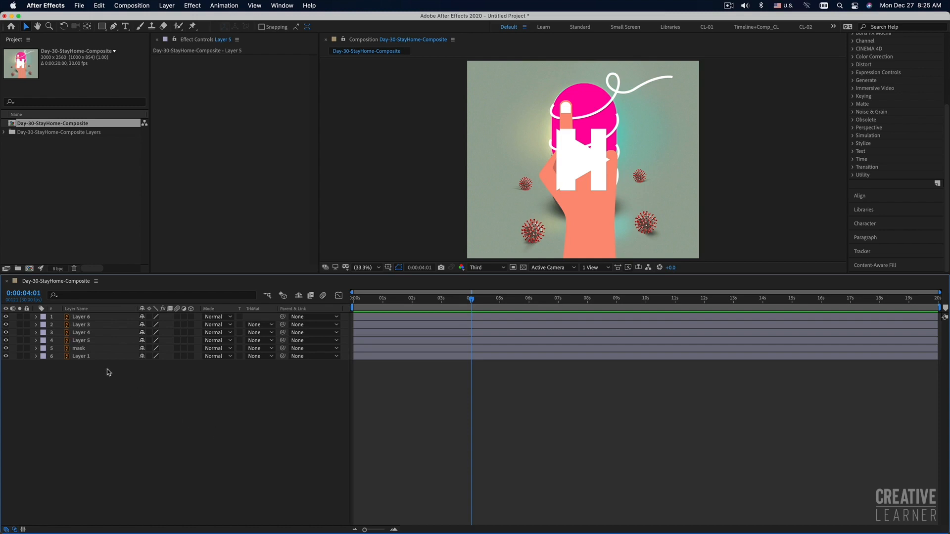
Step: Check what Layer 5 contains by toggling its visibility, and rename it Light
left_click(80, 341)
left_click(80, 320, "shift")
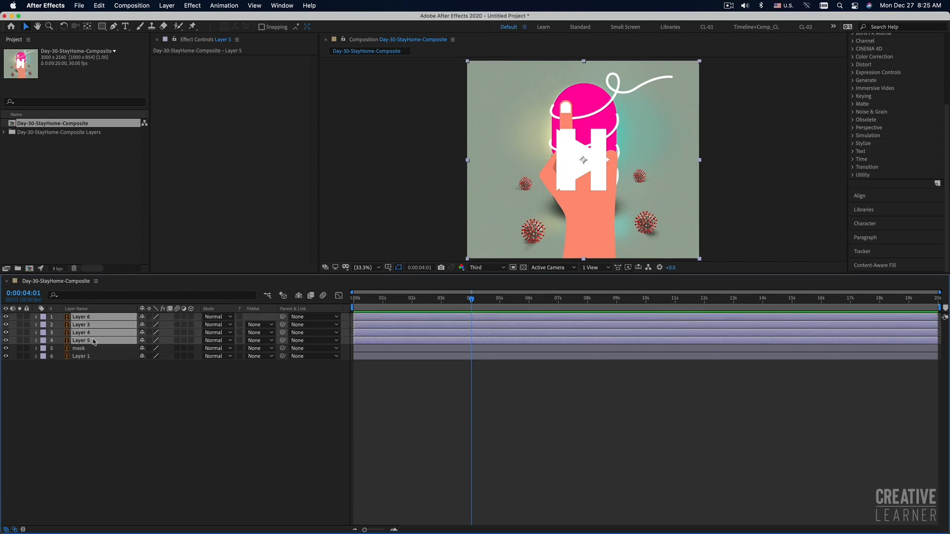
left_click(90, 341)
left_click(6, 341)
left_click(6, 340)
key("Return")
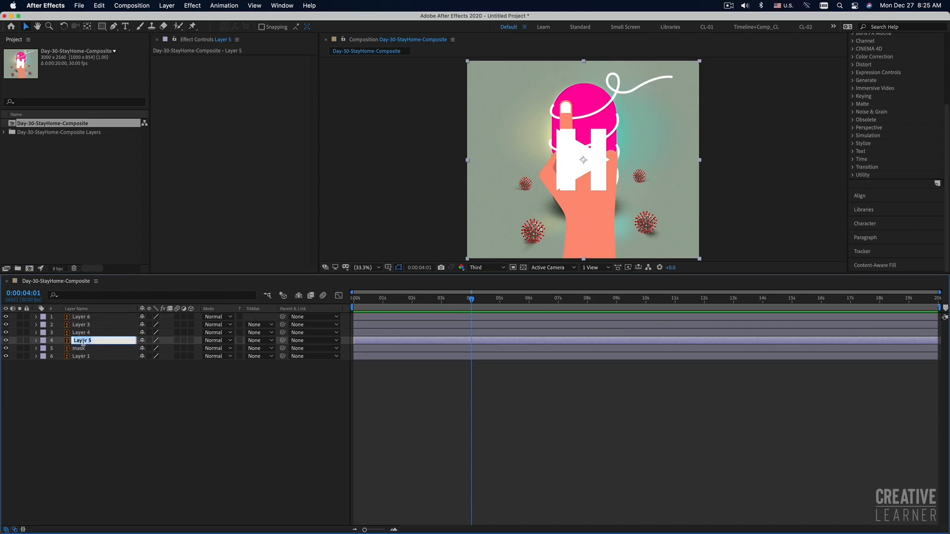
type("Light")
key("Return")
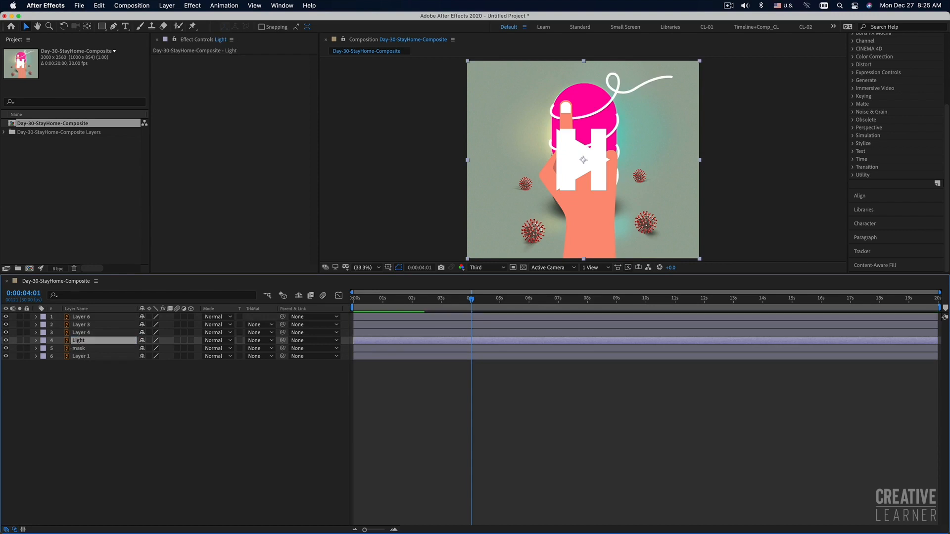
Step: Check what Layer 4 contains by toggling its visibility, and rename it Hand
left_click(88, 333)
left_click(6, 332)
left_click(6, 333)
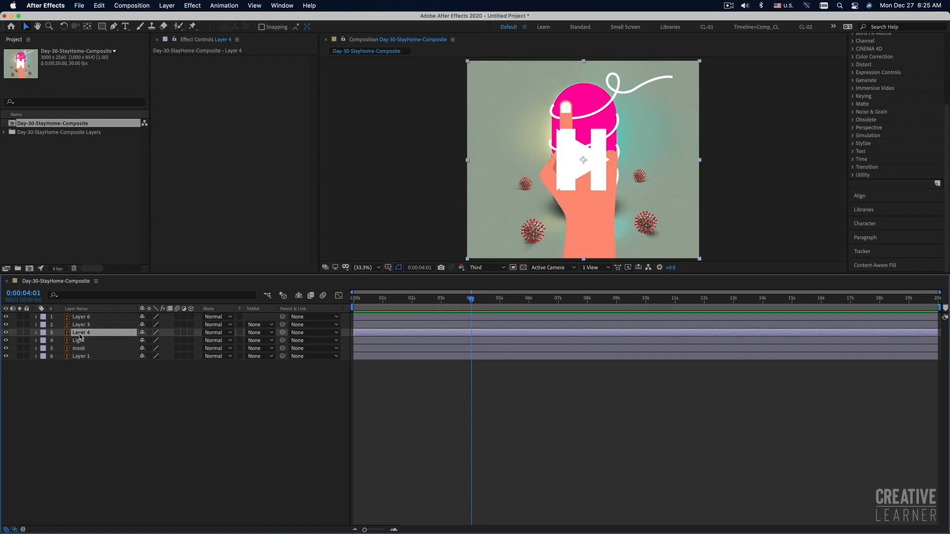
key("Return")
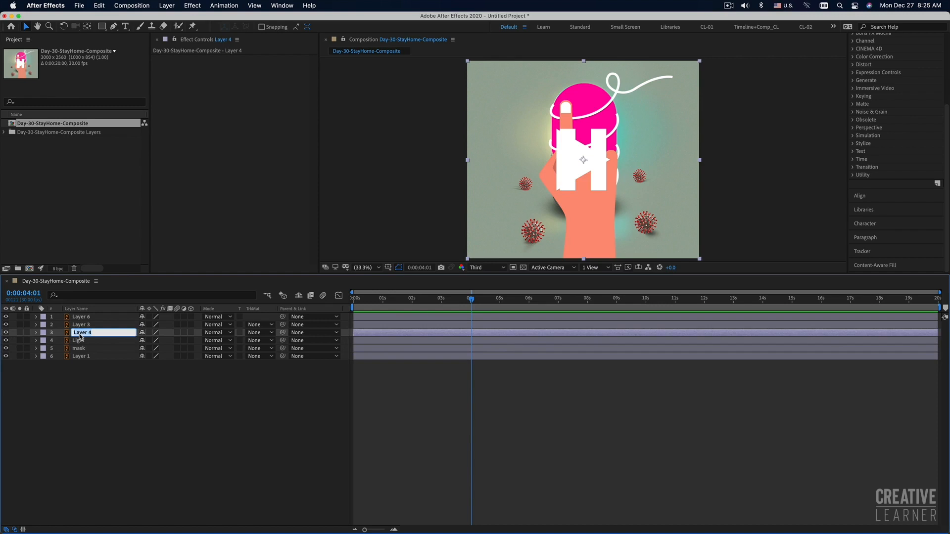
type("Hand")
key("Return")
Step: Check the content of Layer 3 and rename it Play
left_click(80, 325)
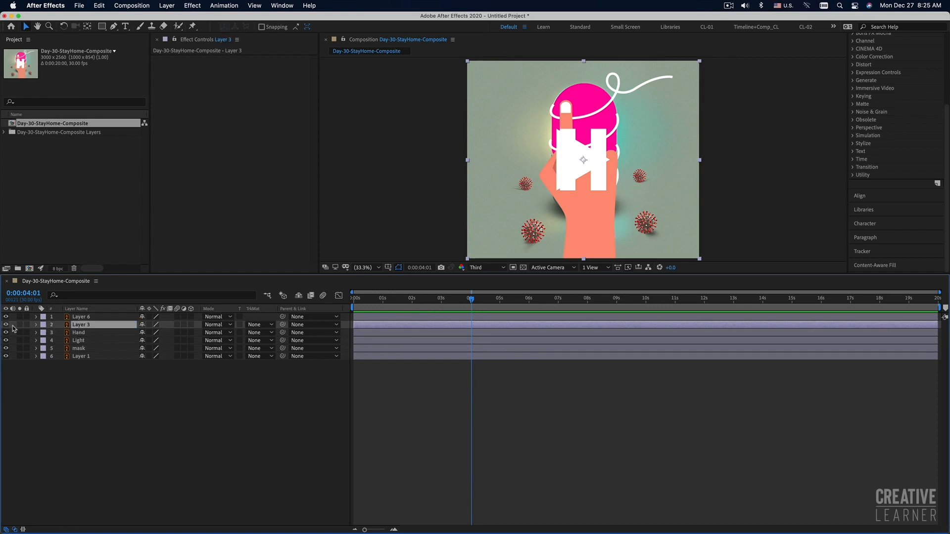
left_click(6, 325)
left_click(6, 325)
double_click(80, 327)
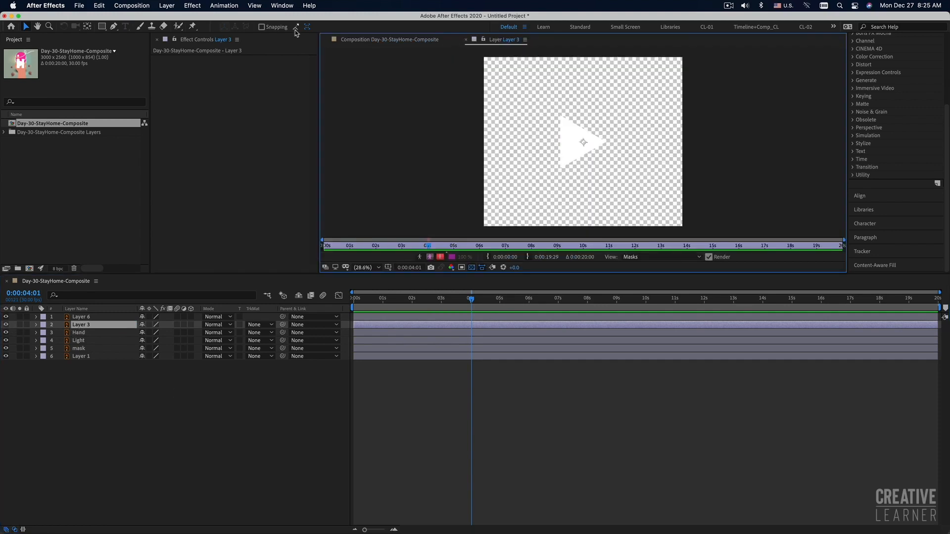
left_click(465, 39)
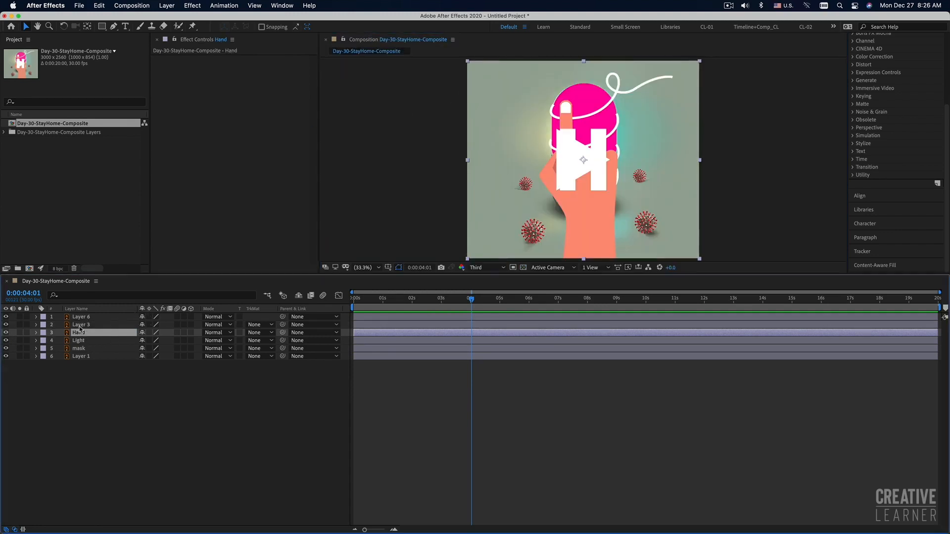
key("Return")
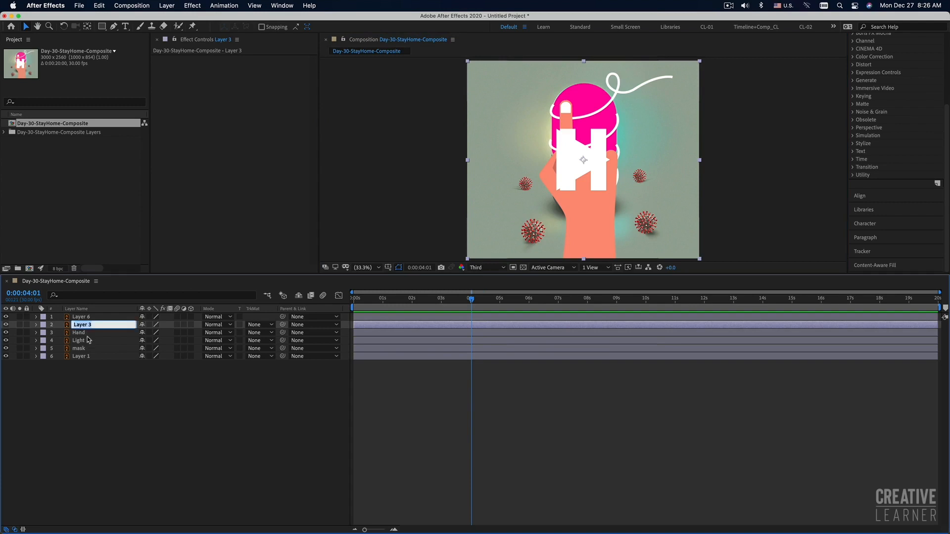
type("Play")
key("Return")
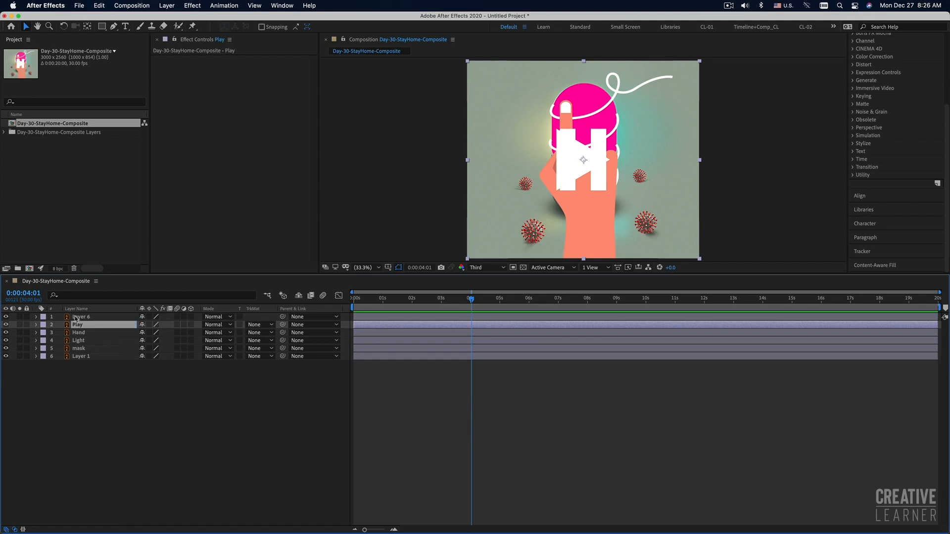
Step: Check what Layer 6 contains by toggling its visibility, and delete that layer from the composition
key("ctrl+Up")
left_click(6, 317)
left_click(6, 317)
left_click(89, 322)
left_click(88, 317)
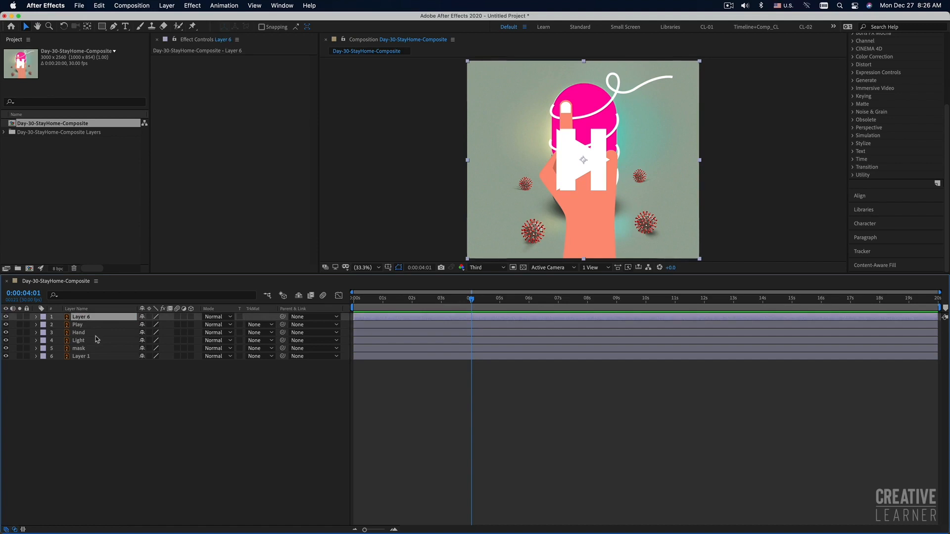
key("Delete")
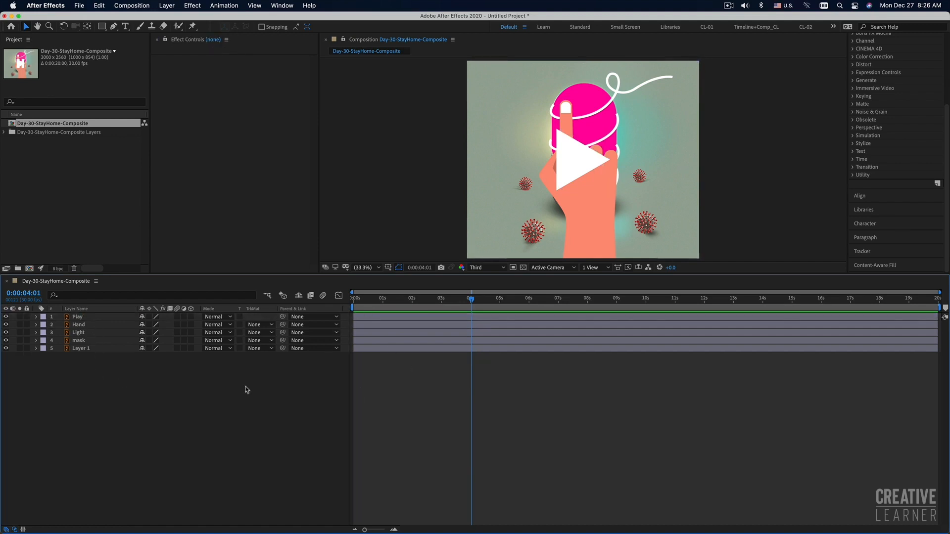
Step: Rename Layer 1 as BG and leave nothing selected
left_click(99, 349)
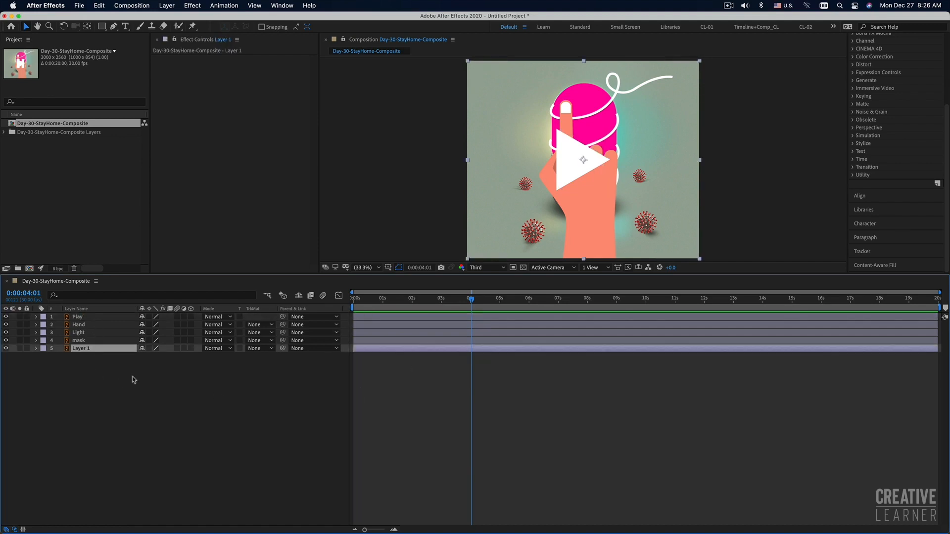
key("Return")
type("G")
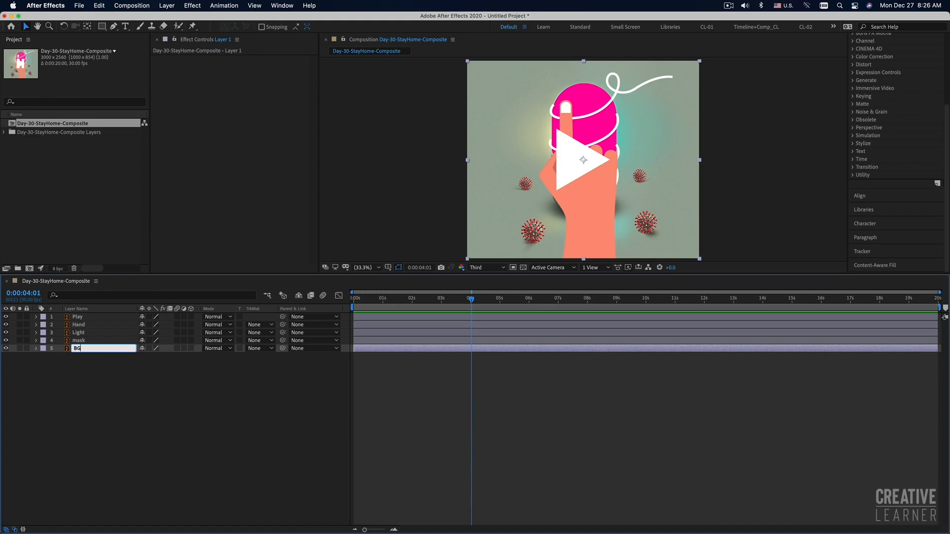
left_click(199, 454)
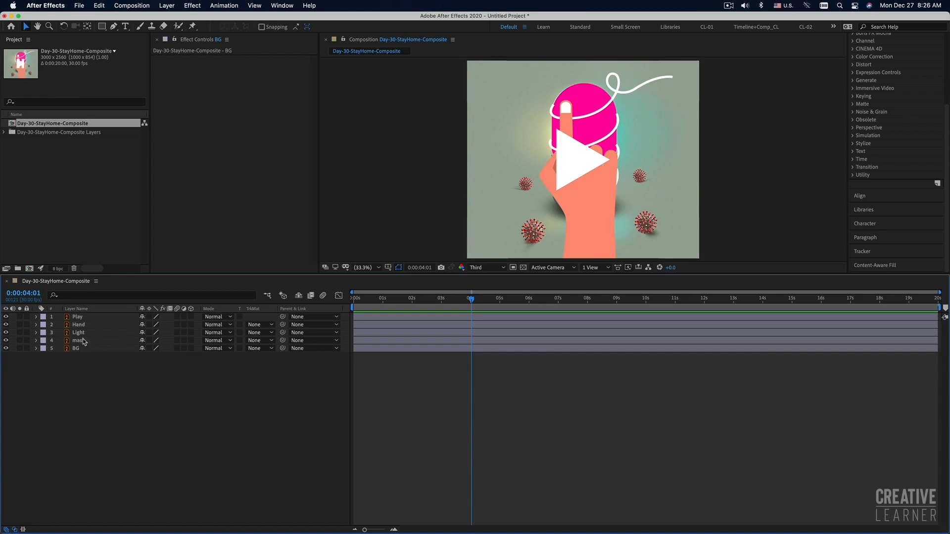
Step: Hide the Play, Hand and Light layers in the composition
left_click(65, 334)
left_click(6, 317)
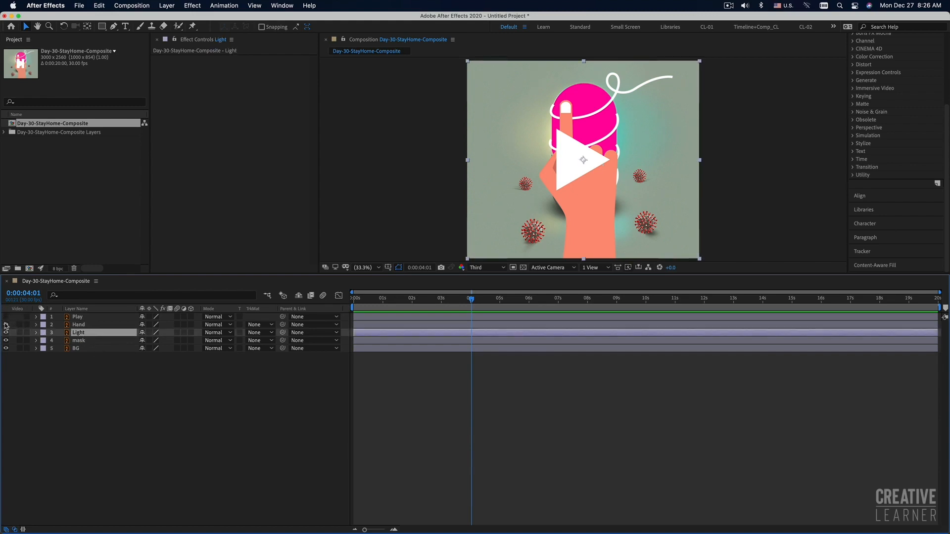
left_click(6, 325)
left_click(6, 333)
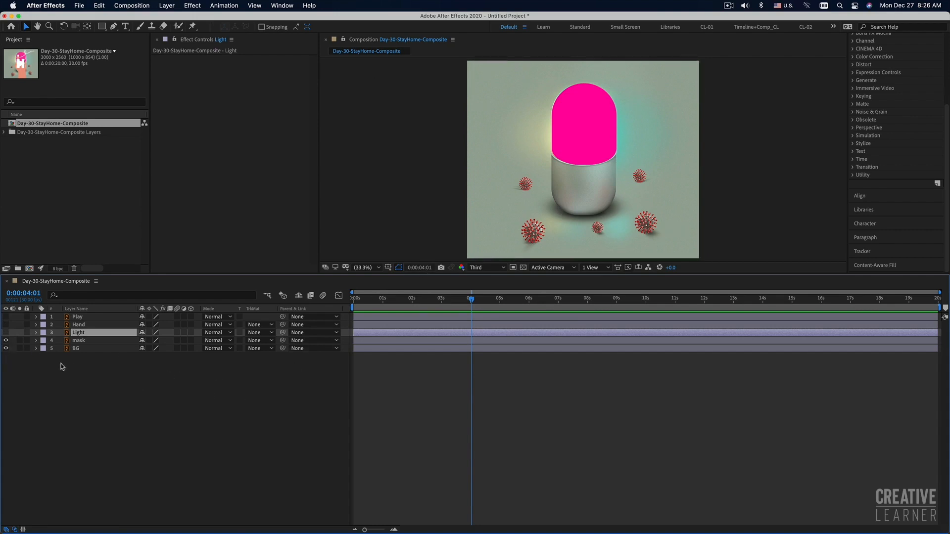
Step: Hide the mask layer so that only the BG layer is displayed
left_click(76, 375)
left_click(89, 334)
left_click(77, 341)
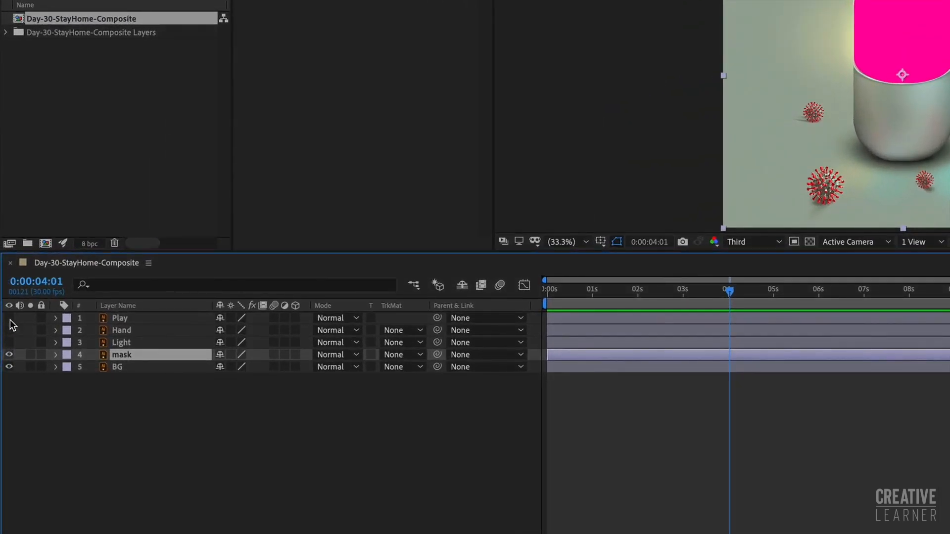
left_click(10, 318)
left_click(10, 319)
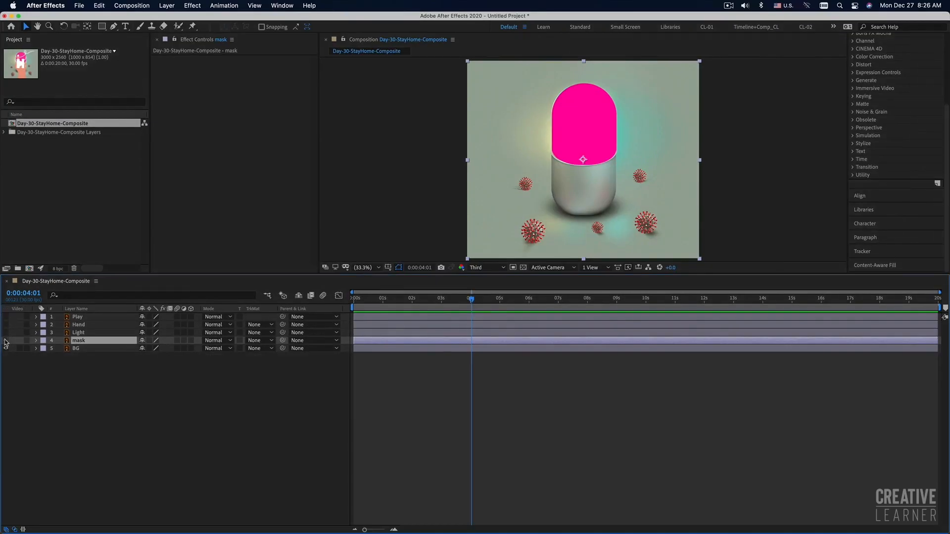
left_click(9, 354)
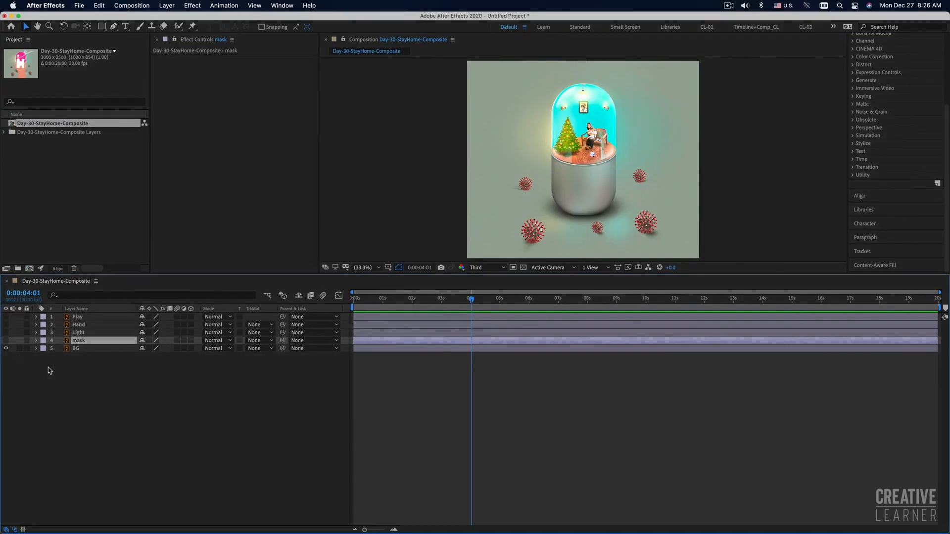
left_click(101, 349)
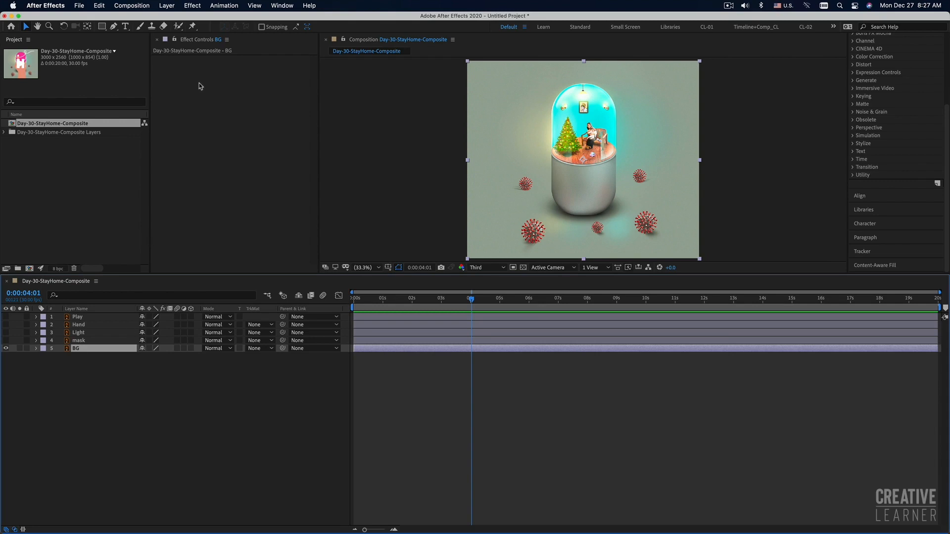
left_click(196, 8)
mouse_move(217, 65)
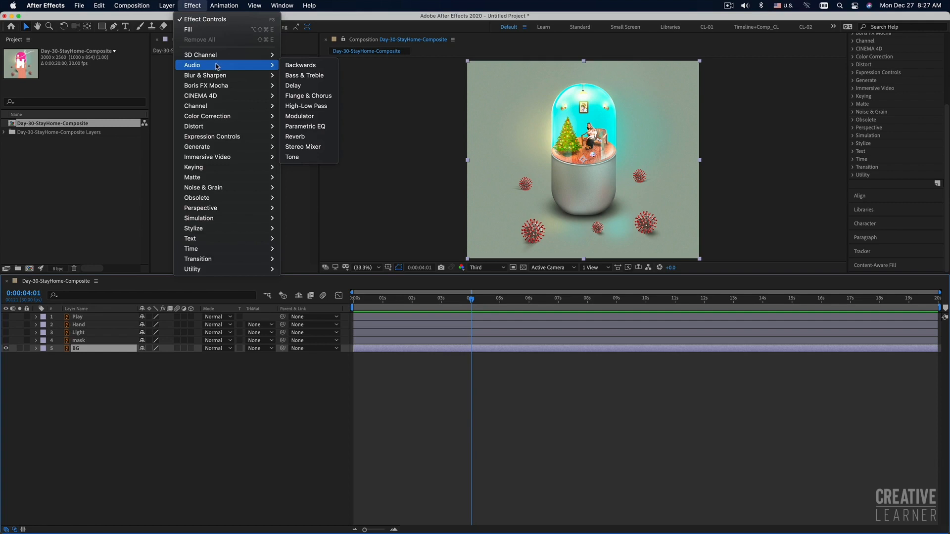
left_click(109, 218)
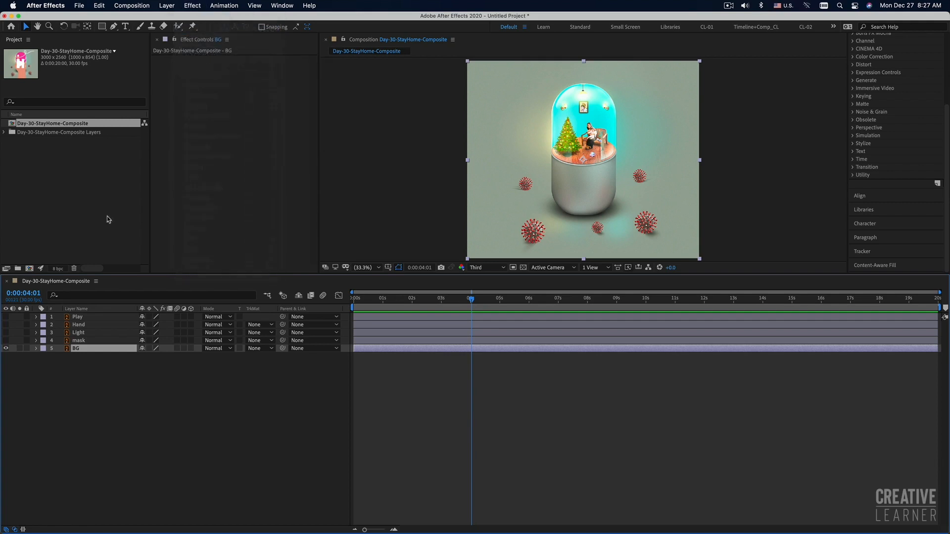
left_click(152, 446)
Step: Create a white solid layer named snowfall, 3000 x 2560 px, directly above the BG layer
left_click(94, 349)
left_click(167, 6)
mouse_move(169, 19)
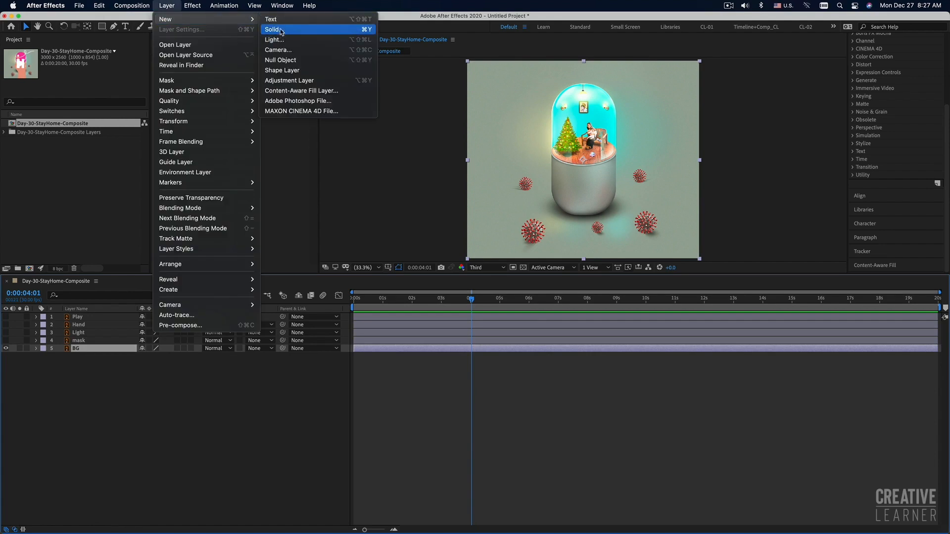
left_click(312, 31)
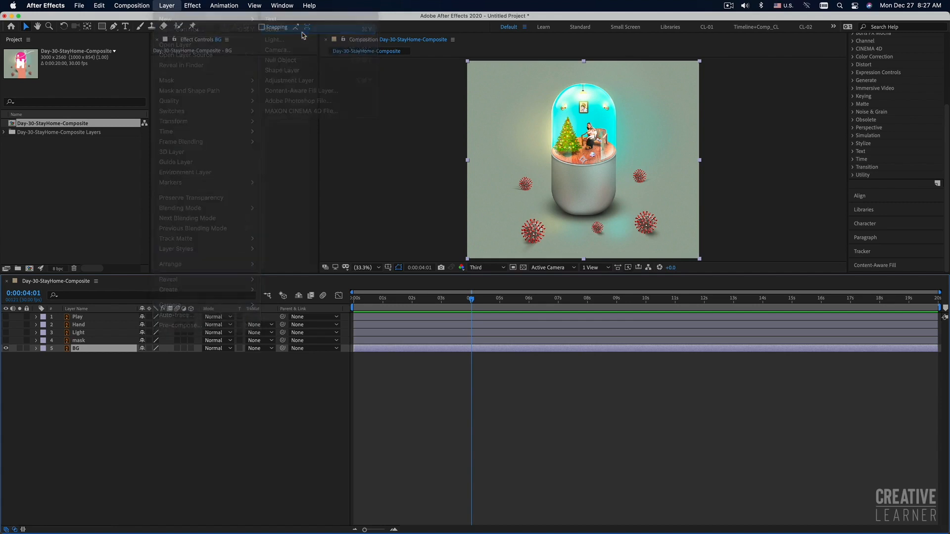
left_click_drag(390, 92, 386, 82)
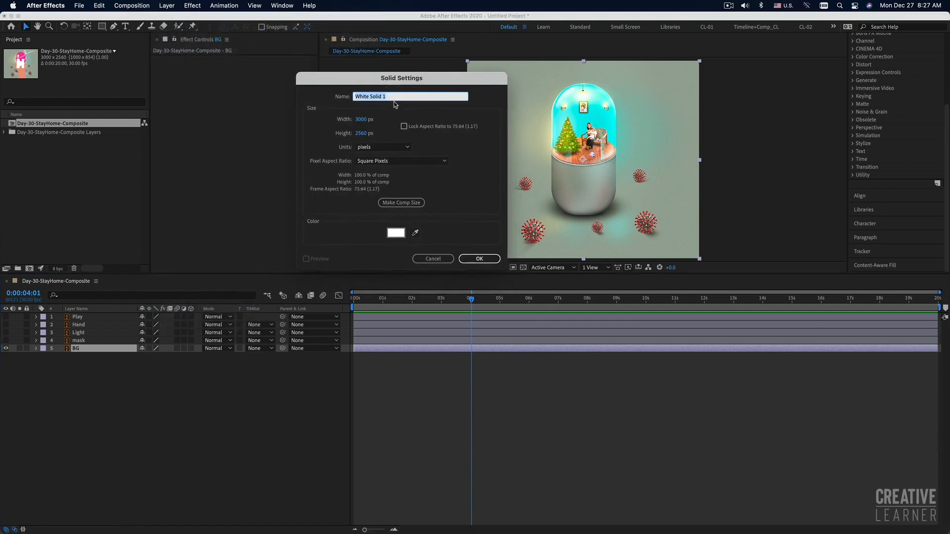
type("snowfall")
left_click(396, 233)
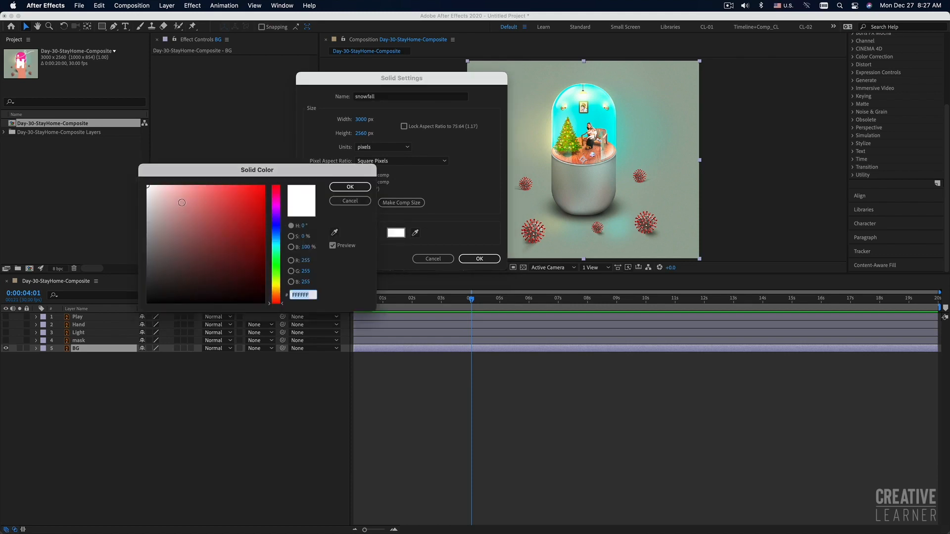
left_click_drag(209, 178, 204, 156)
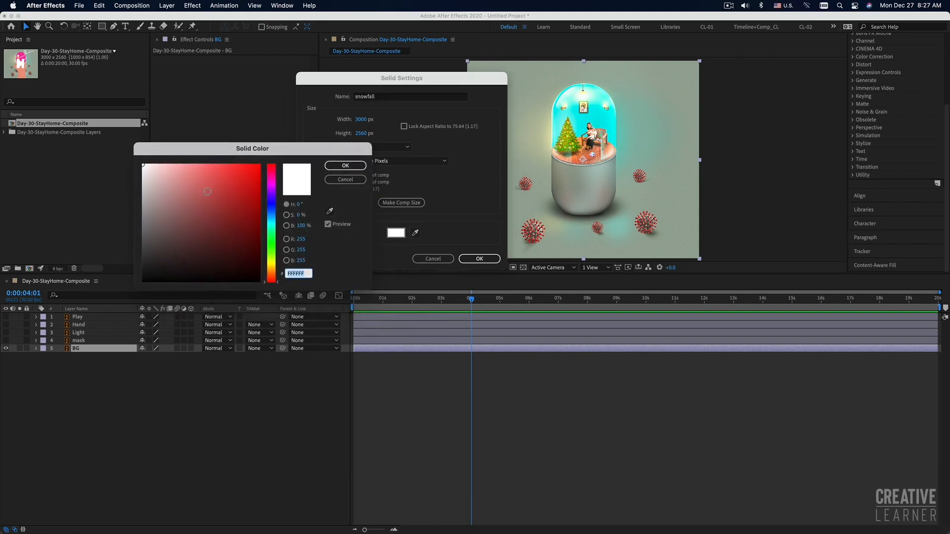
left_click(345, 166)
left_click(478, 259)
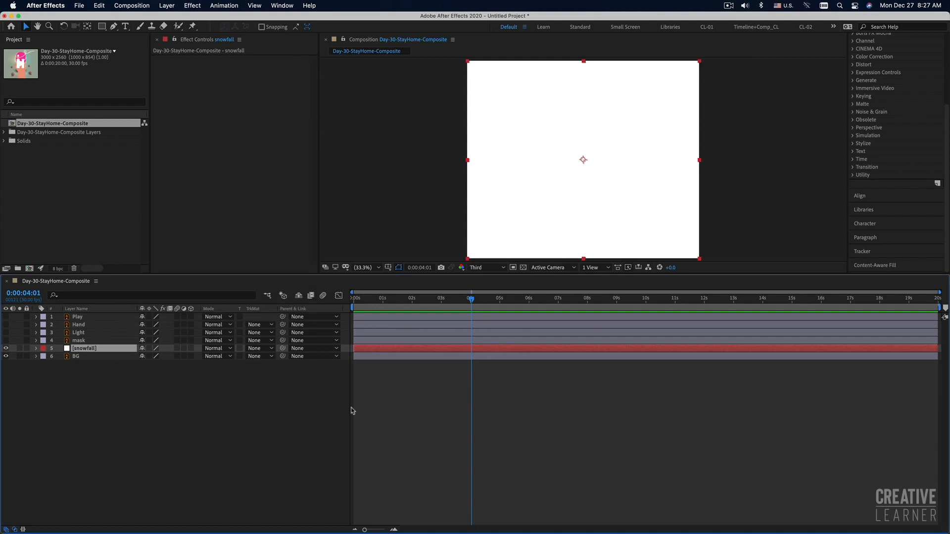
Step: Apply the CC Snowfall effect to the snowfall layer and turn off Composite With Original
left_click(407, 355)
left_click(407, 350)
left_click(191, 8)
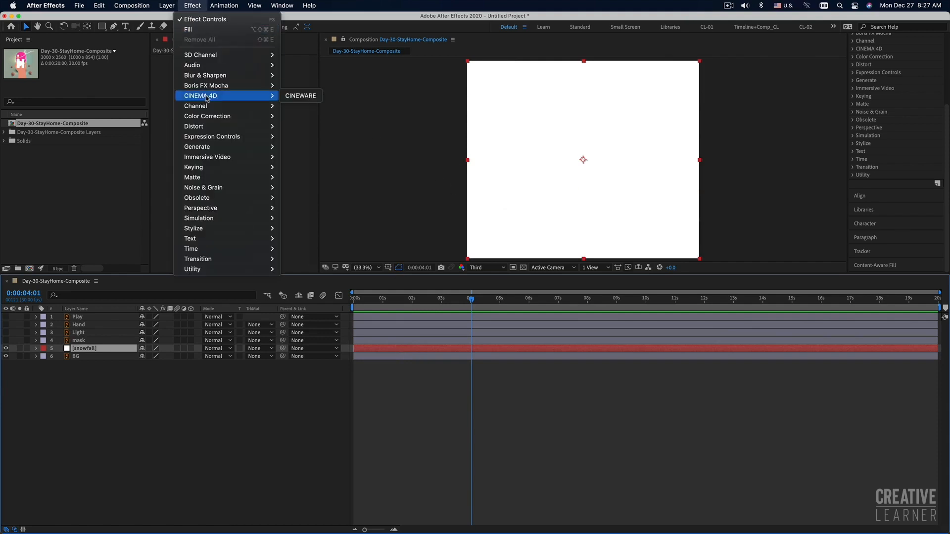
mouse_move(201, 208)
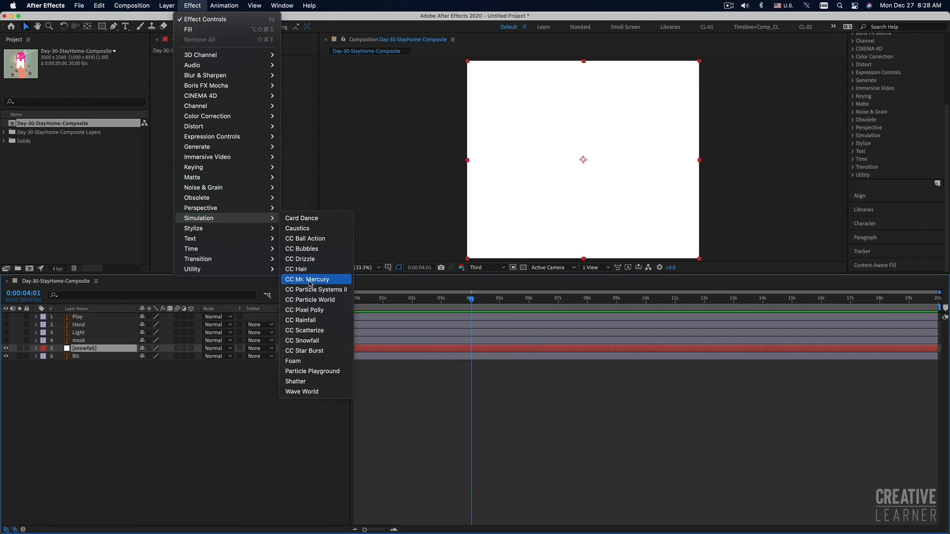
left_click(310, 342)
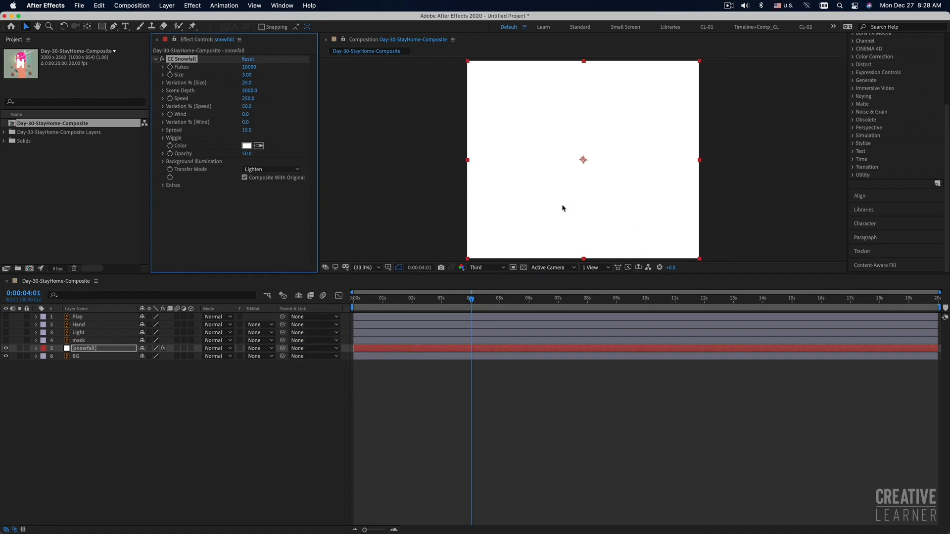
left_click(244, 178)
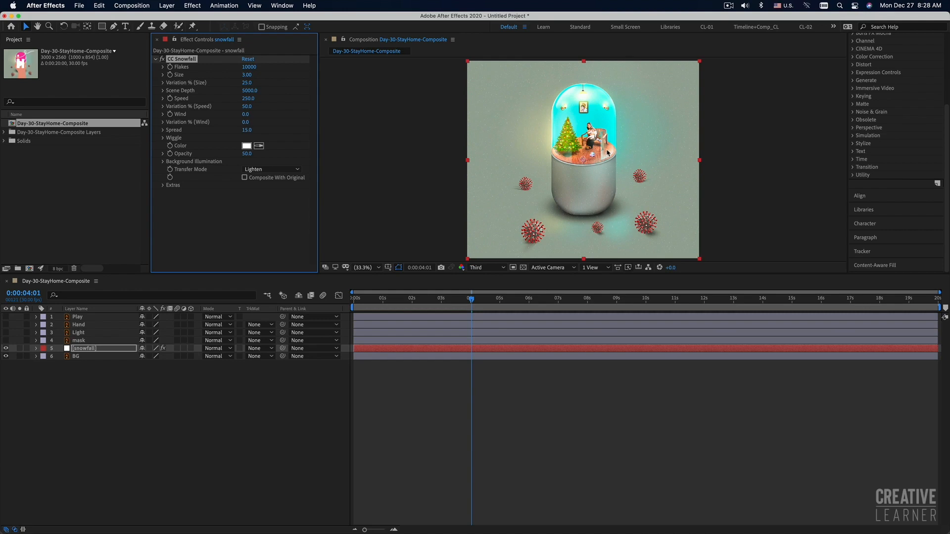
Step: Examine the snowflakes over the capsule artwork in the enlarged composition view, and leave no layer selected
key("grave")
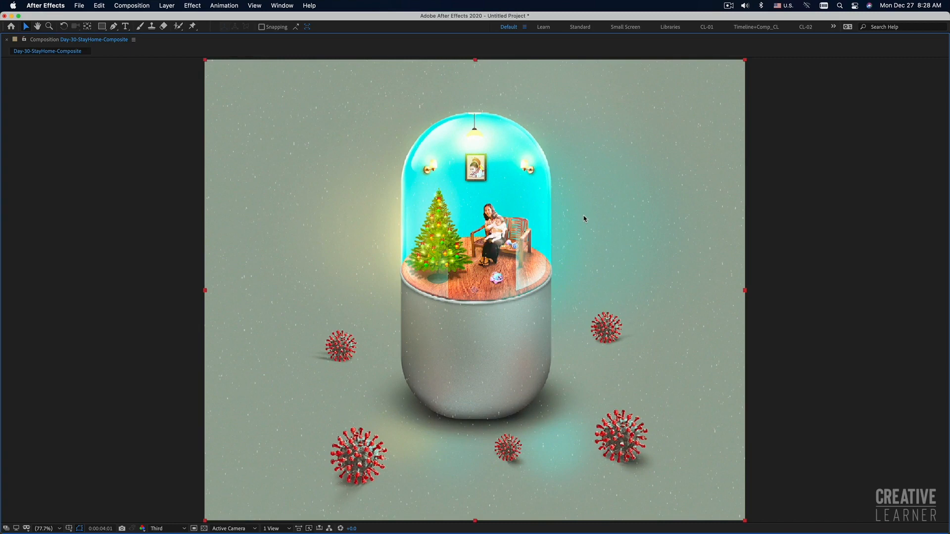
key("grave")
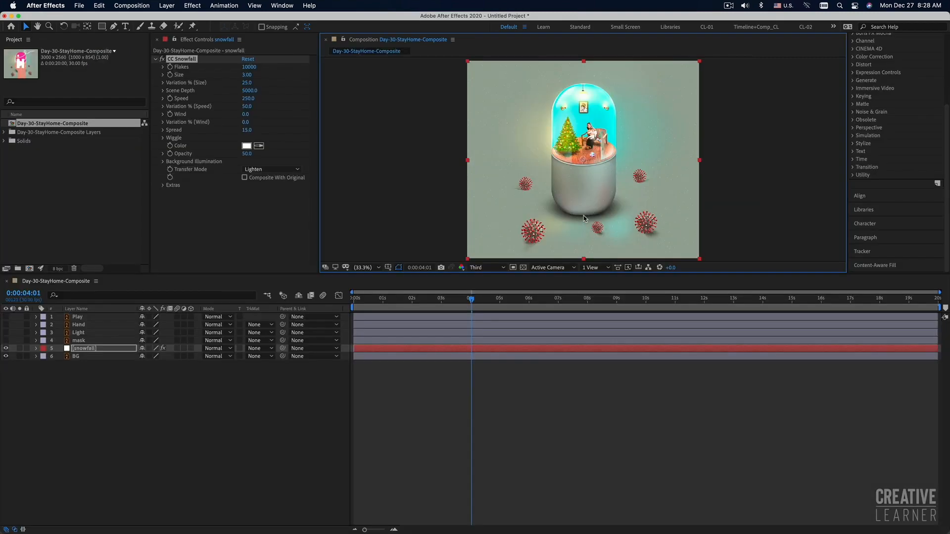
key("grave")
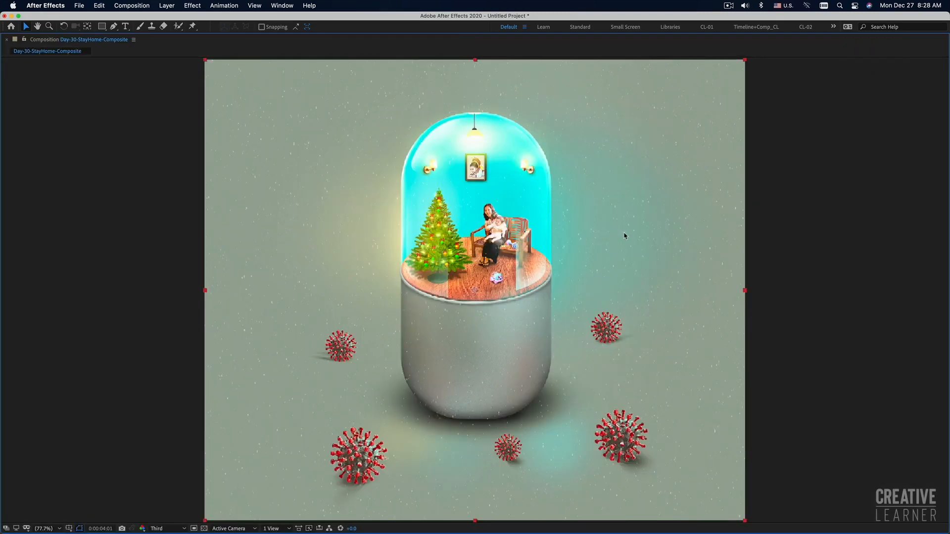
key("grave")
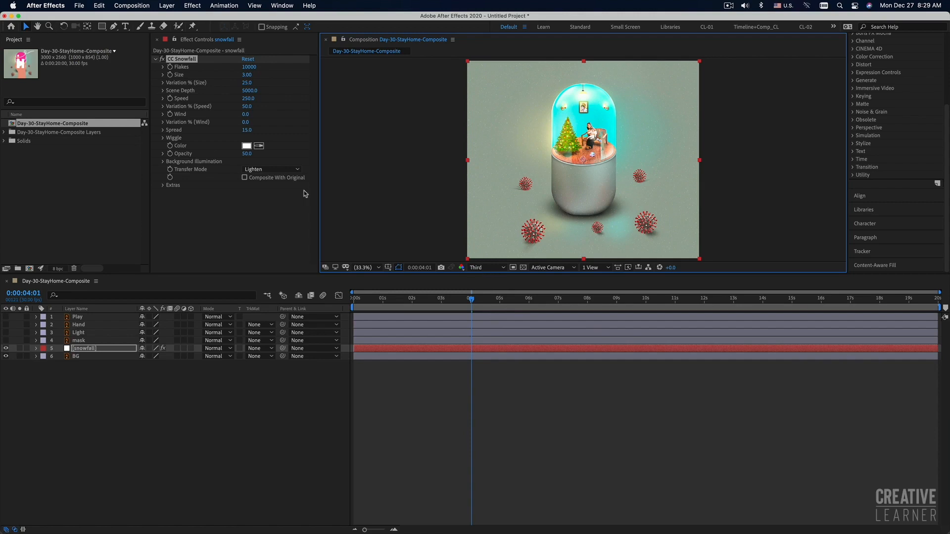
left_click(420, 198)
left_click(258, 256)
left_click(281, 396)
left_click(247, 243)
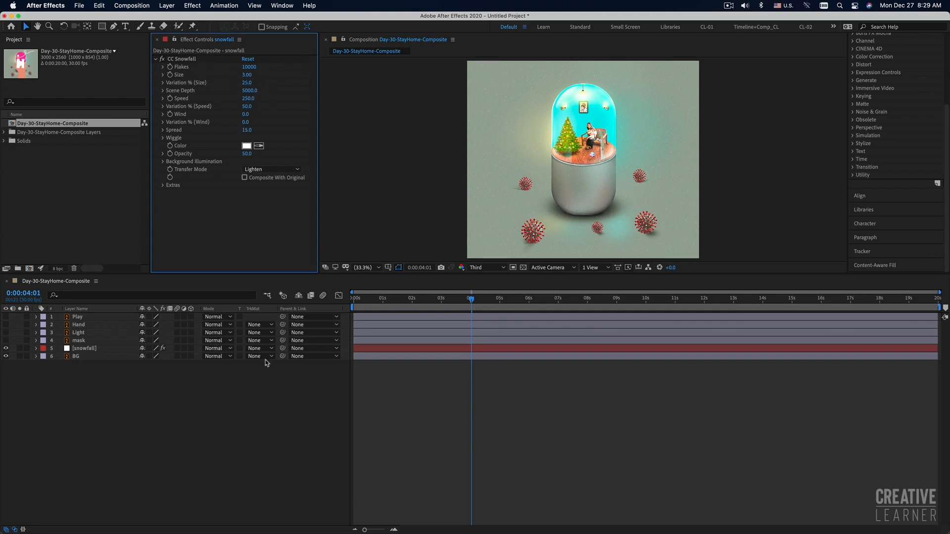
Step: Set the snowfall layer's CC Snowfall values to Size 7.50, Variation % (Size) 99, Wind 65 and Opacity 97
left_click(372, 353)
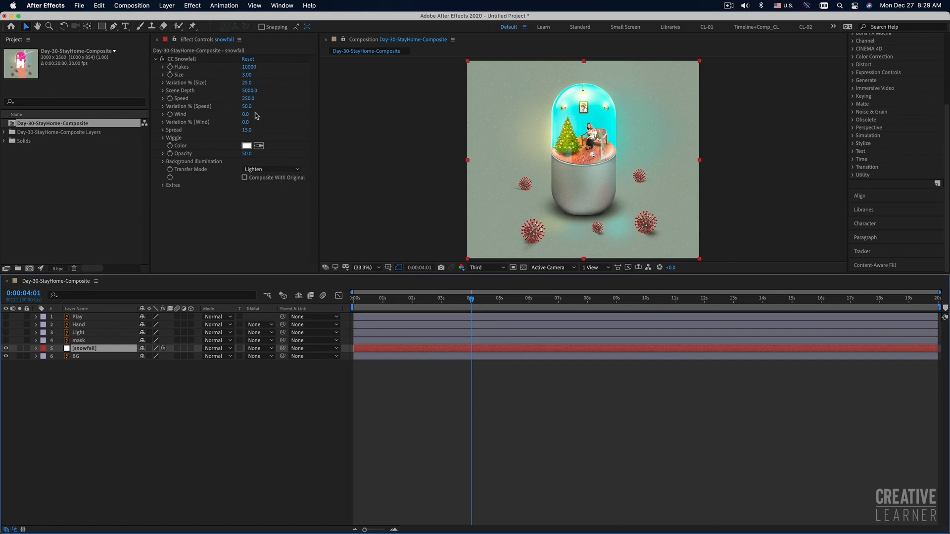
left_click_drag(246, 76, 331, 76)
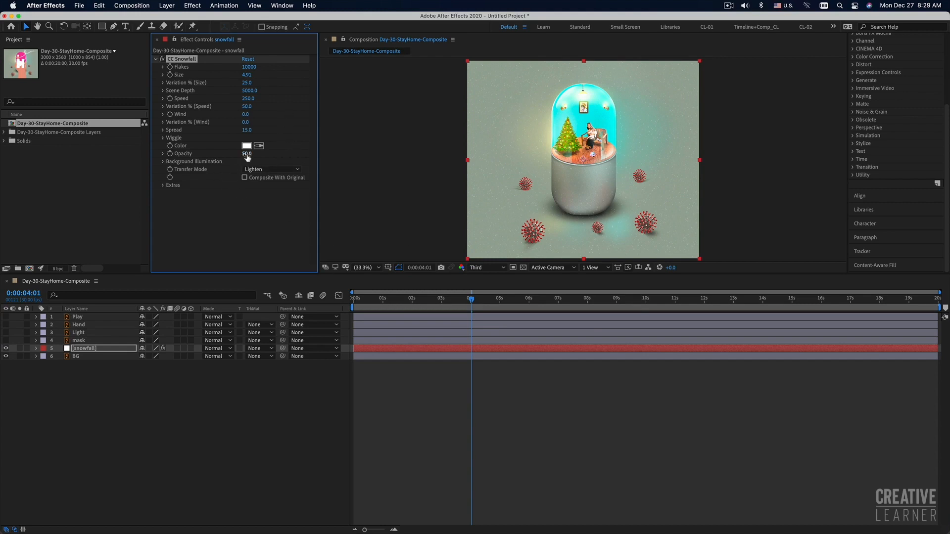
left_click_drag(247, 155, 311, 157)
left_click_drag(246, 82, 283, 87)
left_click_drag(246, 116, 270, 113)
left_click_drag(247, 74, 363, 79)
Step: Preview the snowfall animation, also in the enlarged view, stop playback and set the current time to 0:00:00:26
key("space")
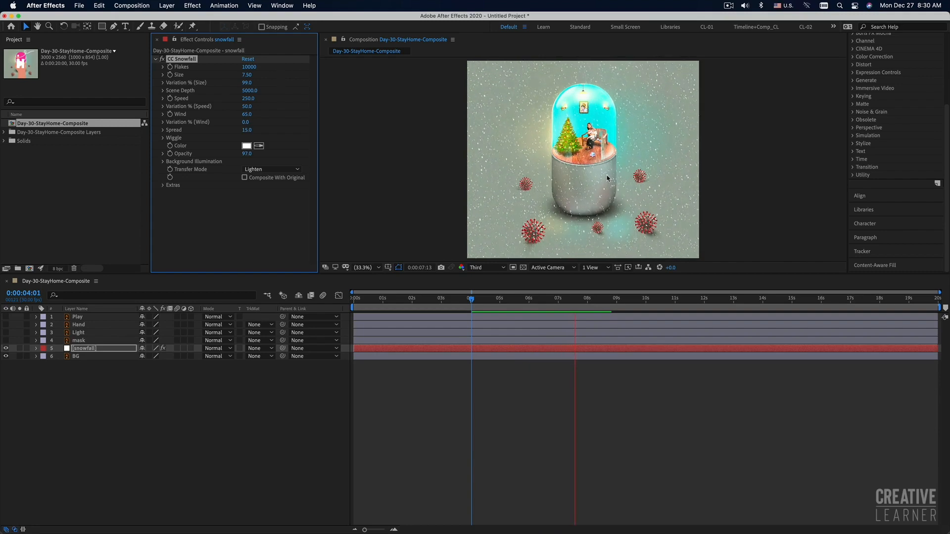
key("space")
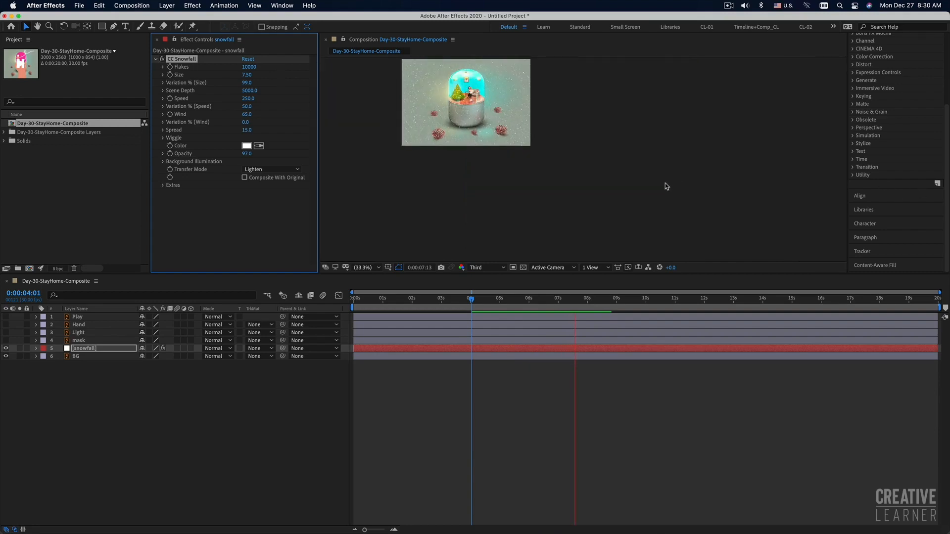
key("grave")
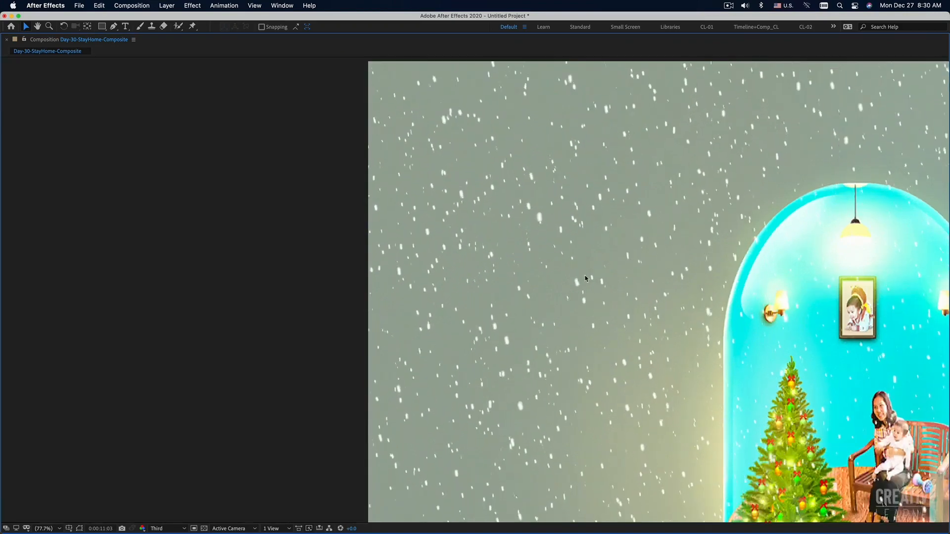
key("grave")
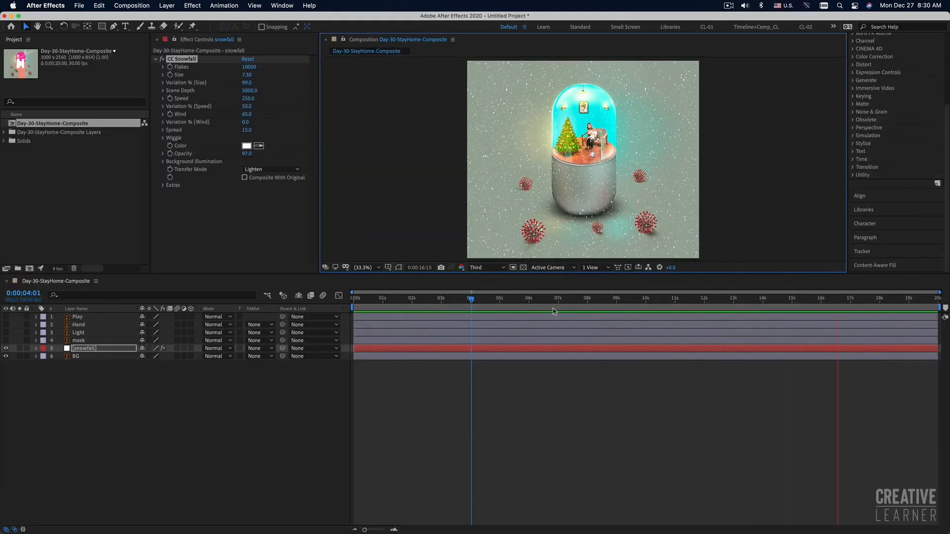
key("space")
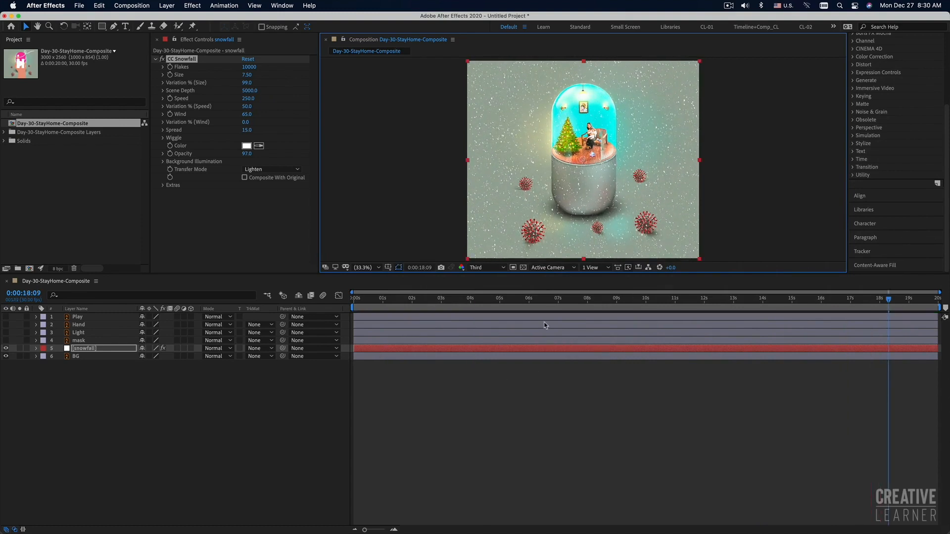
mouse_move(383, 300)
left_mouse_down()
mouse_move(357, 300)
mouse_move(380, 303)
left_mouse_up()
left_click(503, 424)
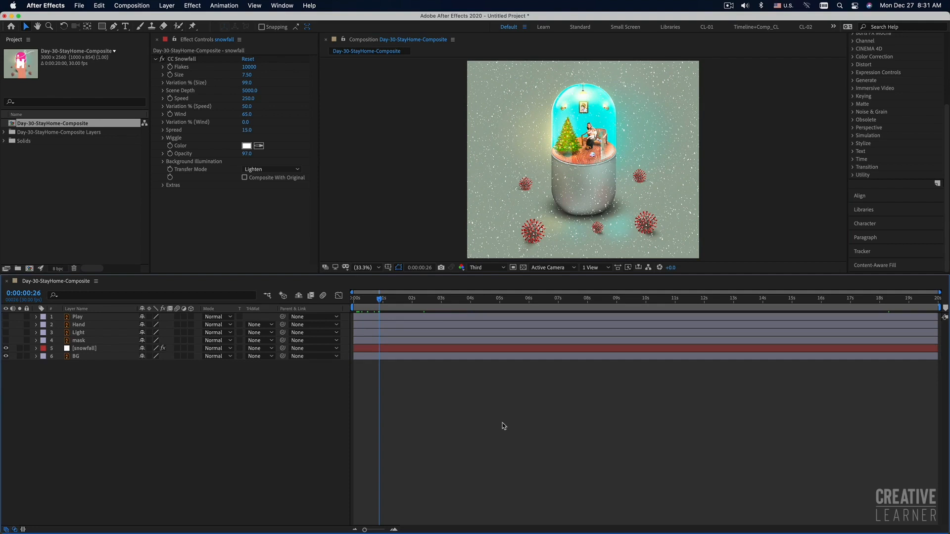
Step: Try placing the snowfall layer below the BG layer in the layer stack
left_click(430, 352)
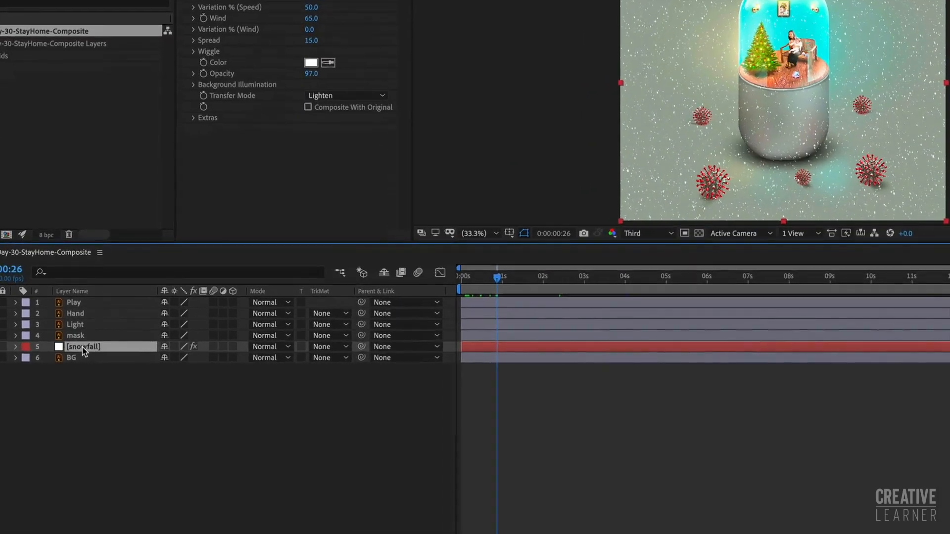
left_click(81, 341)
left_click(81, 348)
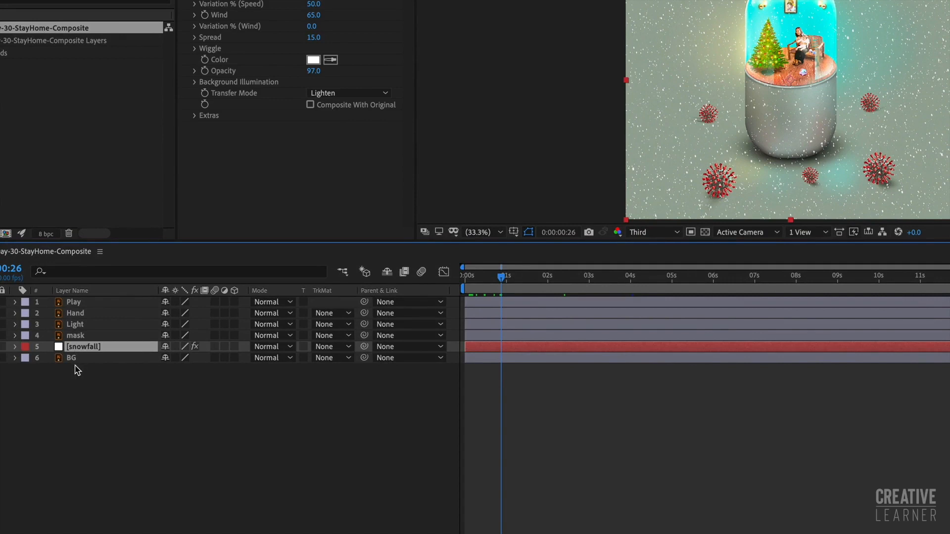
left_click_drag(77, 370, 77, 371)
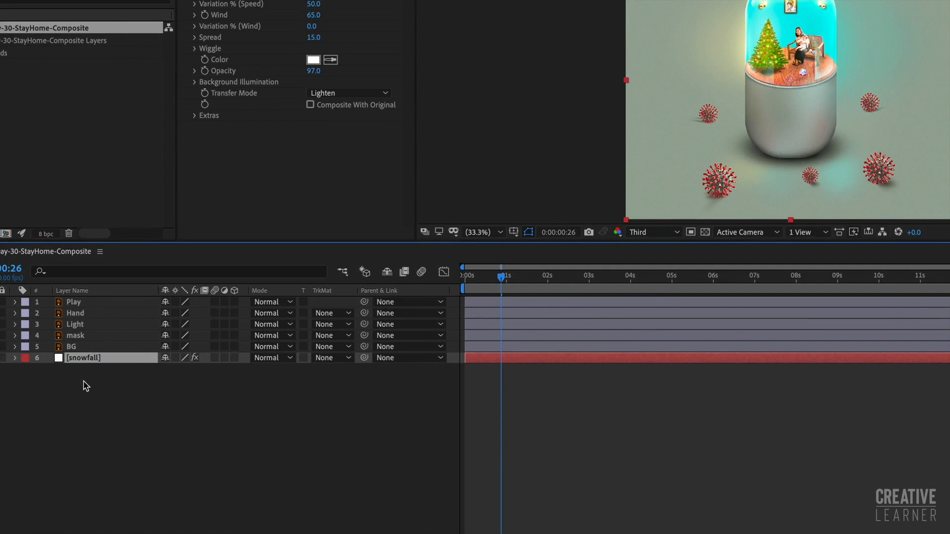
Step: Move the snowfall layer back between the mask and BG layers
left_click(77, 337)
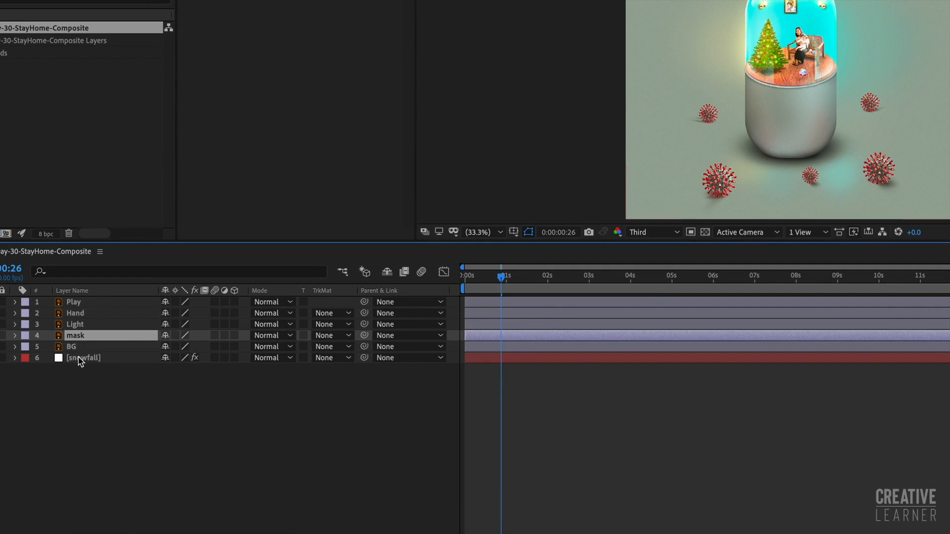
left_click(79, 359)
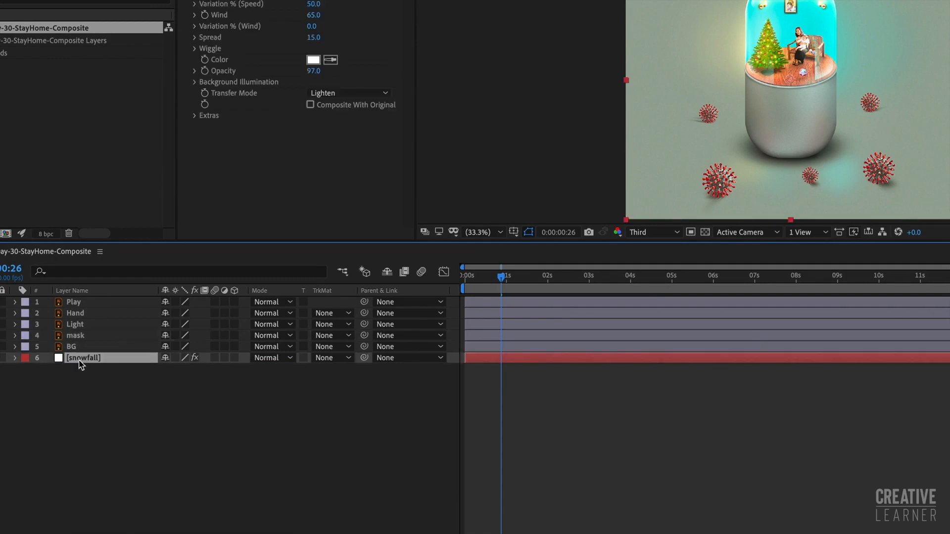
left_click(77, 347)
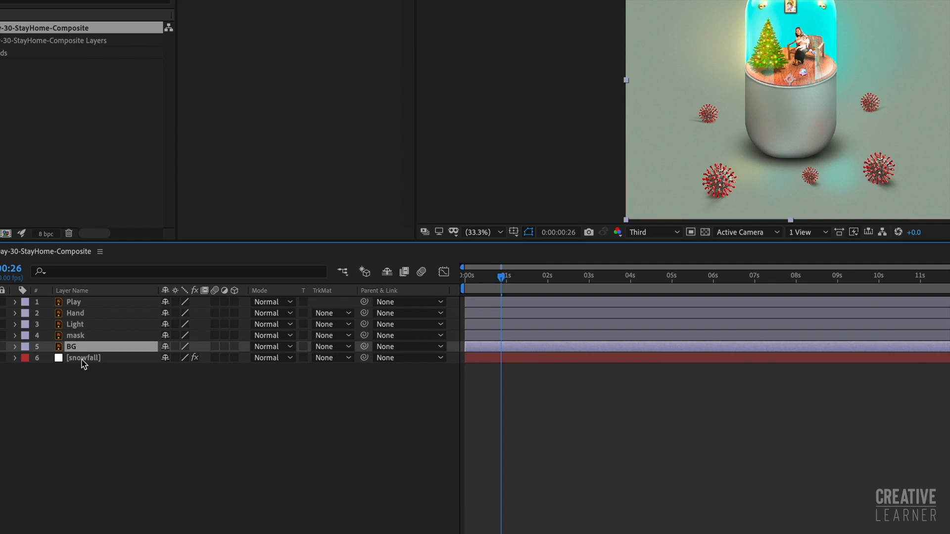
left_click(82, 361)
mouse_move(81, 362)
left_mouse_down()
mouse_move(78, 342)
mouse_move(82, 350)
left_mouse_up()
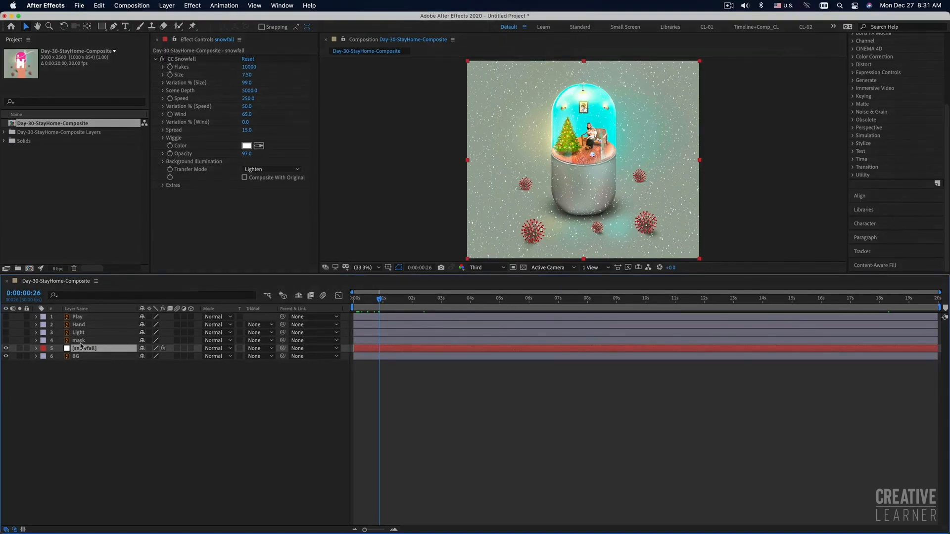
Step: Set the snowfall layer's track matte to Alpha Matte "mask"
left_click(77, 338)
left_click(81, 348)
left_click(82, 341)
left_click(80, 348)
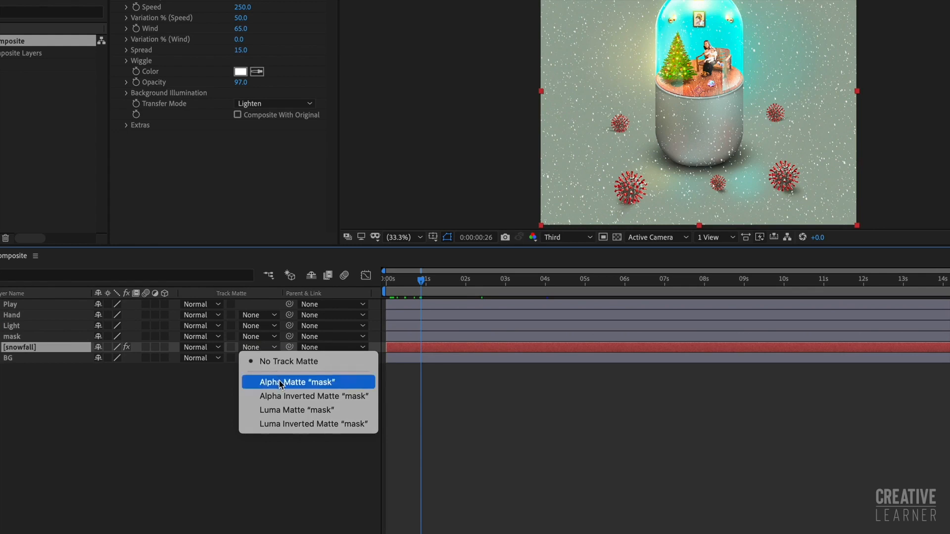
left_click(318, 382)
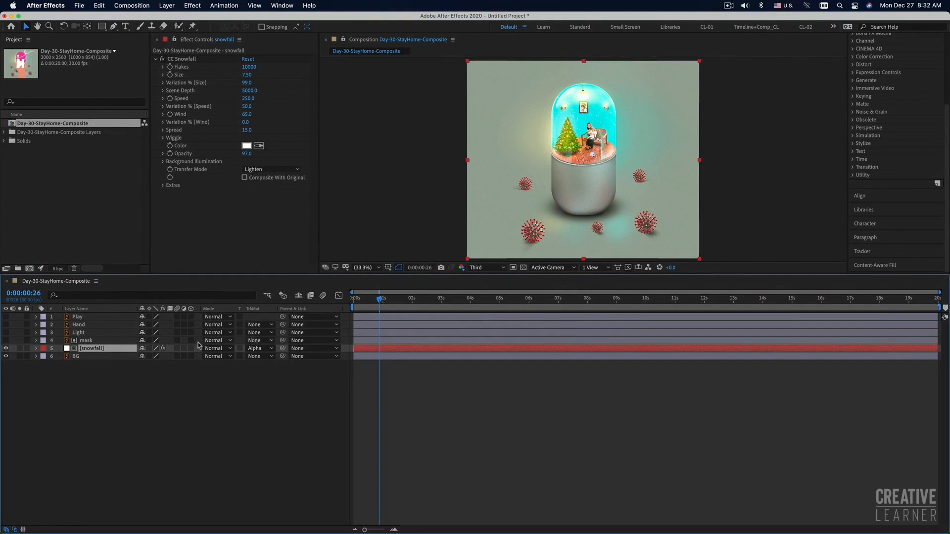
Step: Preview the snow confined to the capsule's glass dome, starting from 0:00:01:13
left_click(88, 341)
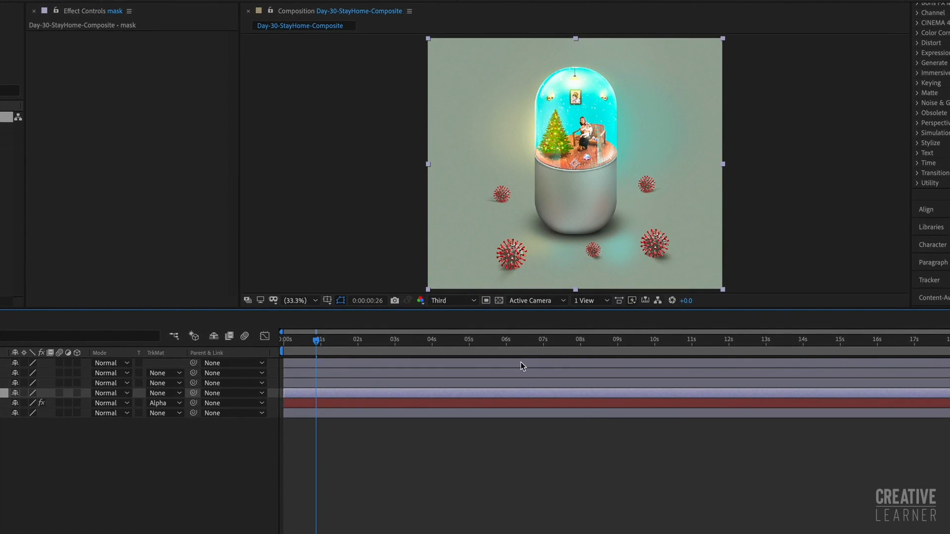
mouse_move(317, 343)
left_mouse_down()
mouse_move(285, 344)
mouse_move(335, 343)
left_mouse_up()
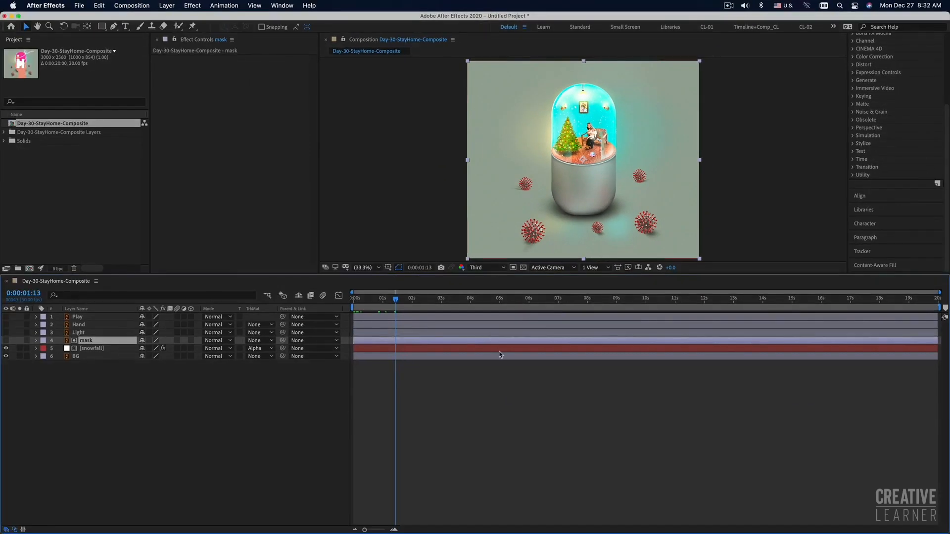
key("space")
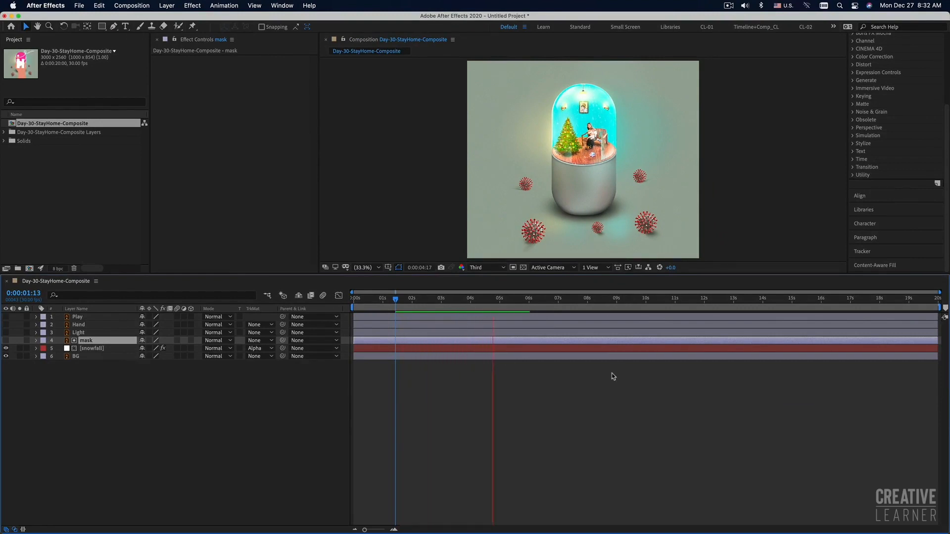
Step: Shorten the work area to the first five seconds and preview the snowfall in an enlarged composition view
key("space")
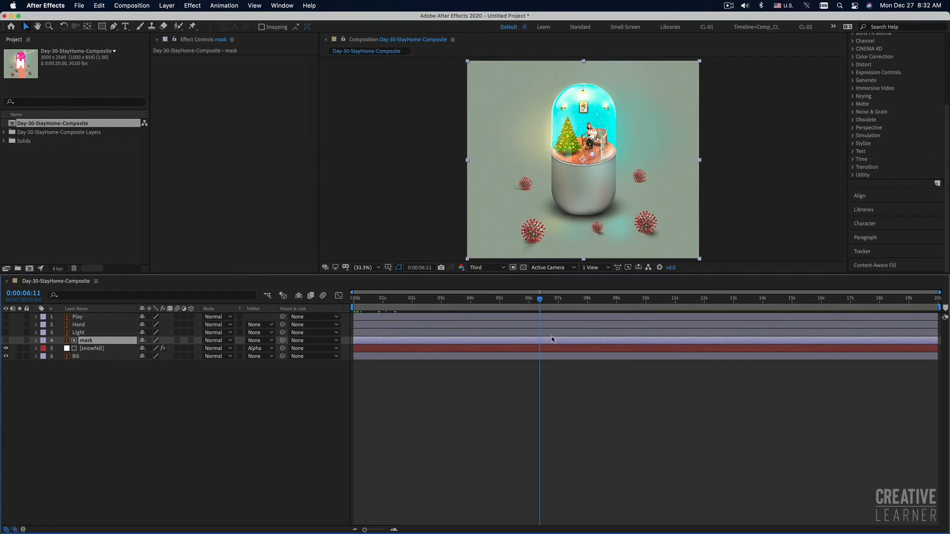
left_click(473, 300)
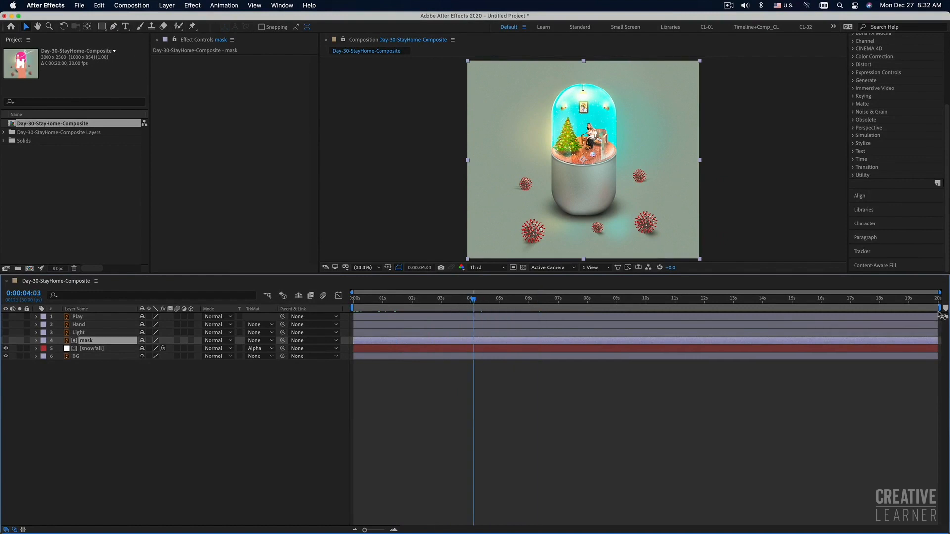
mouse_move(939, 308)
left_mouse_down()
mouse_move(475, 301)
mouse_move(501, 305)
left_mouse_up()
key("space")
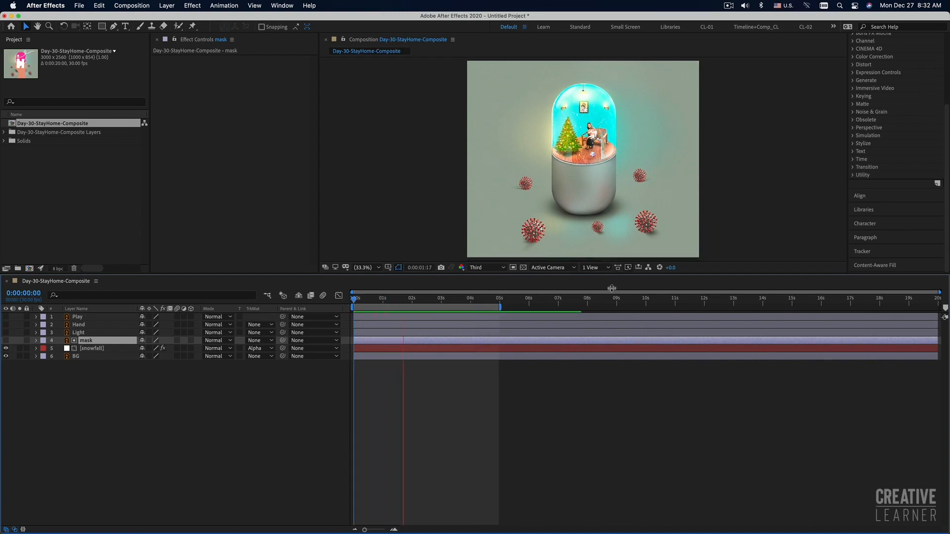
left_click_drag(611, 275, 613, 323)
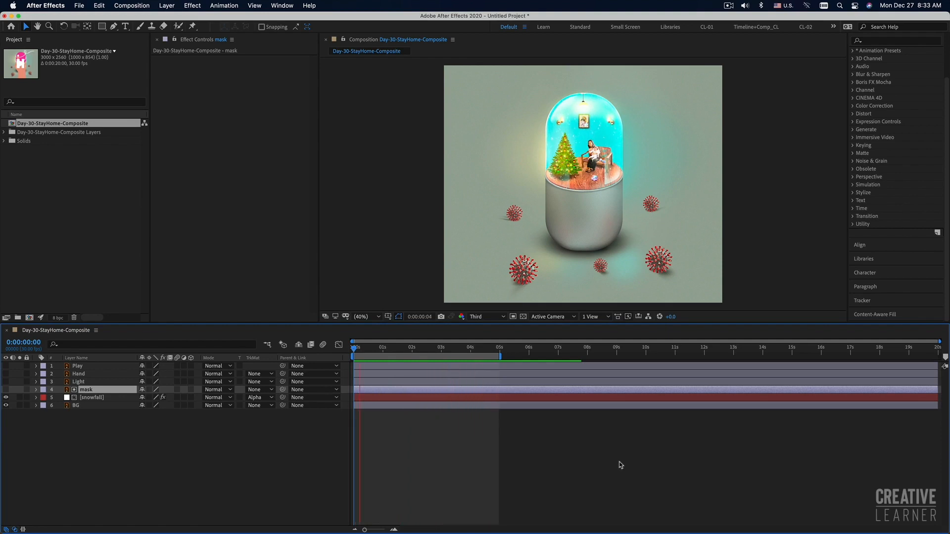
key("space")
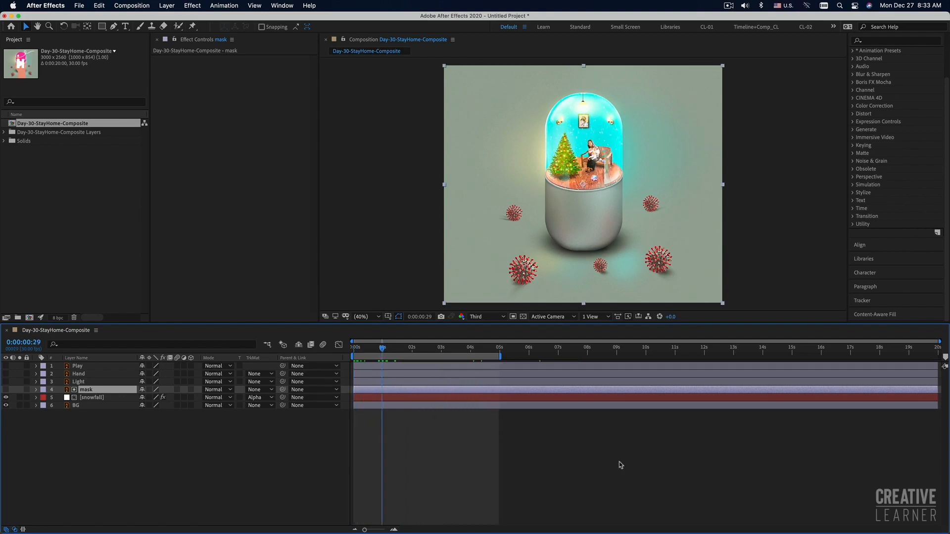
Step: Make the Light layer visible and create a shape layer from it with Create Shapes from Vector Layer
left_click(6, 382)
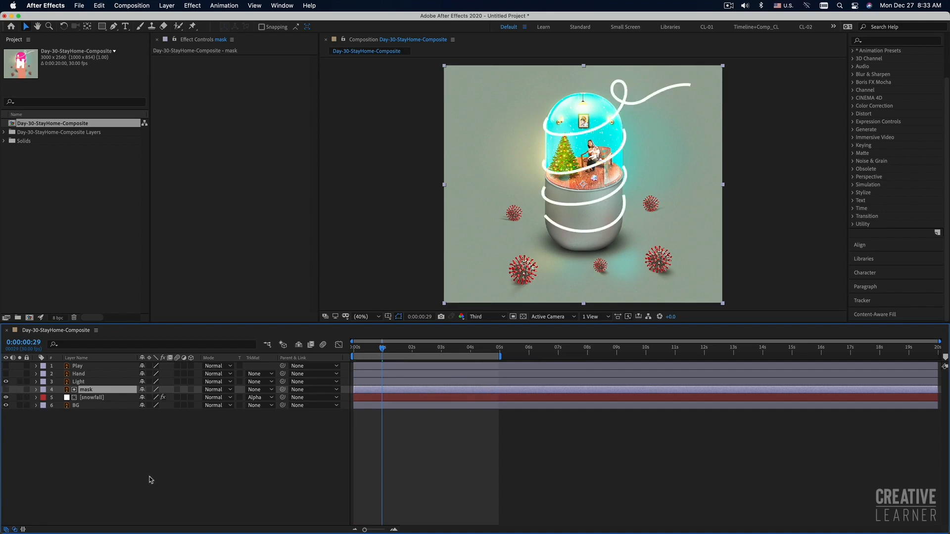
left_click(99, 383)
left_click(6, 381)
left_click(5, 382)
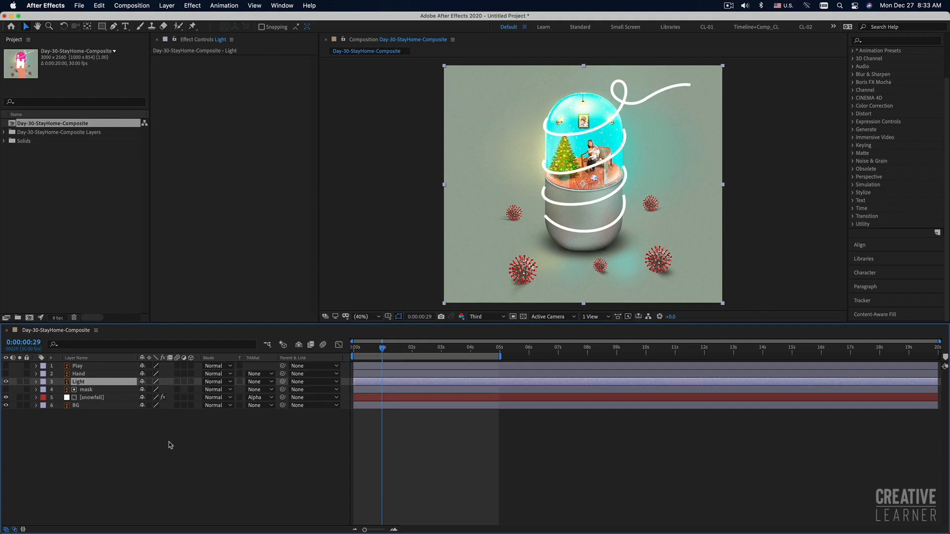
right_click(89, 384)
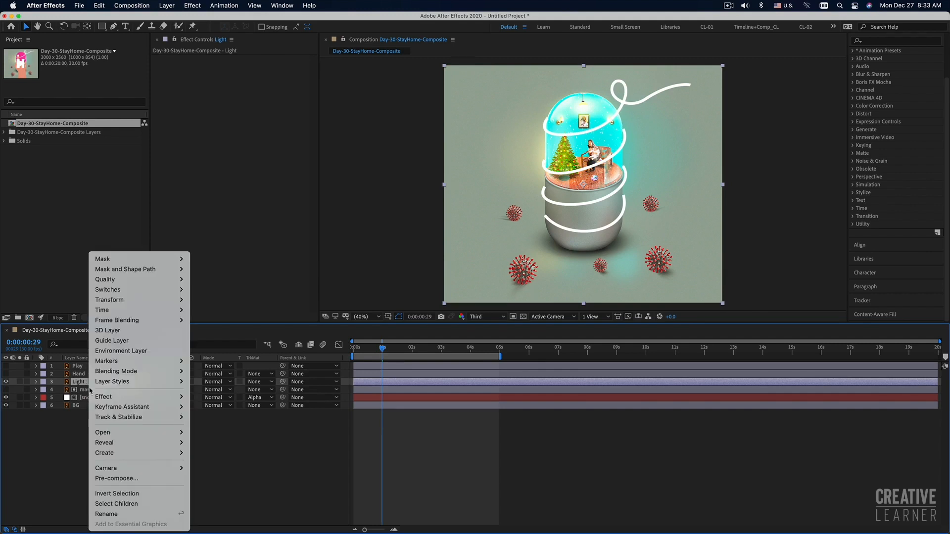
mouse_move(120, 455)
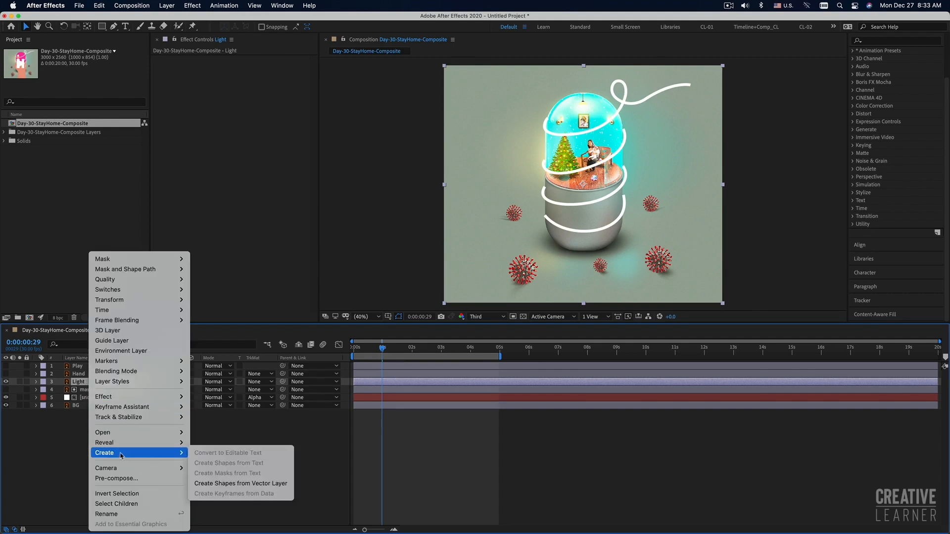
left_click(241, 484)
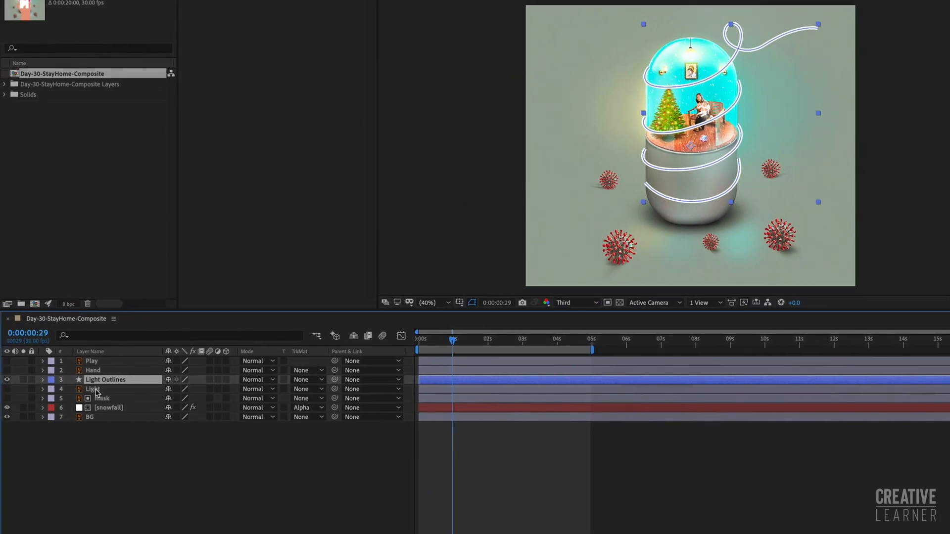
left_click(99, 389)
left_click(103, 383)
left_click(101, 390)
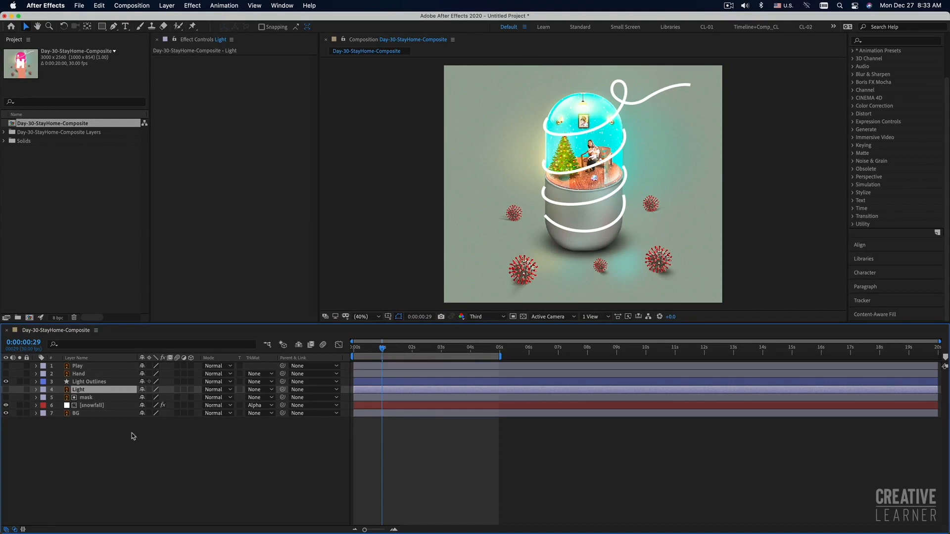
left_click(87, 383)
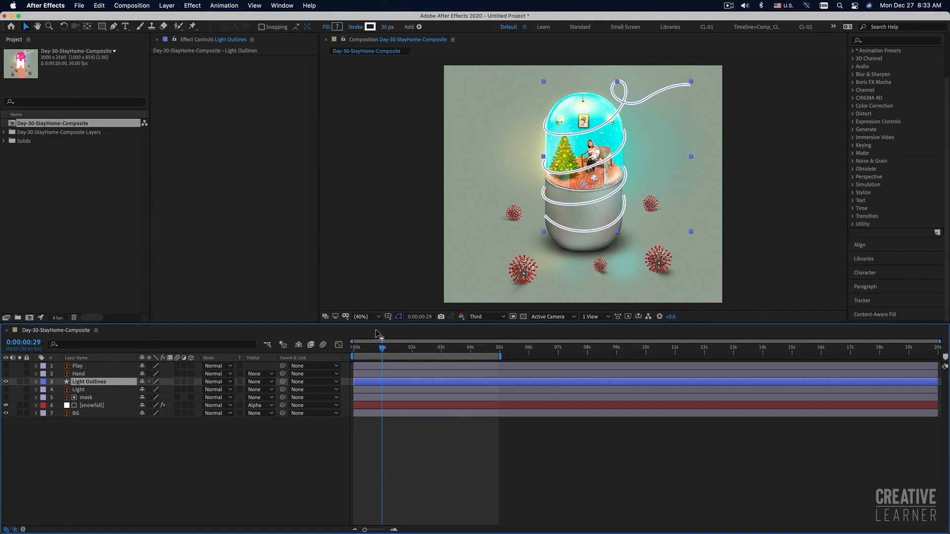
left_click(75, 390)
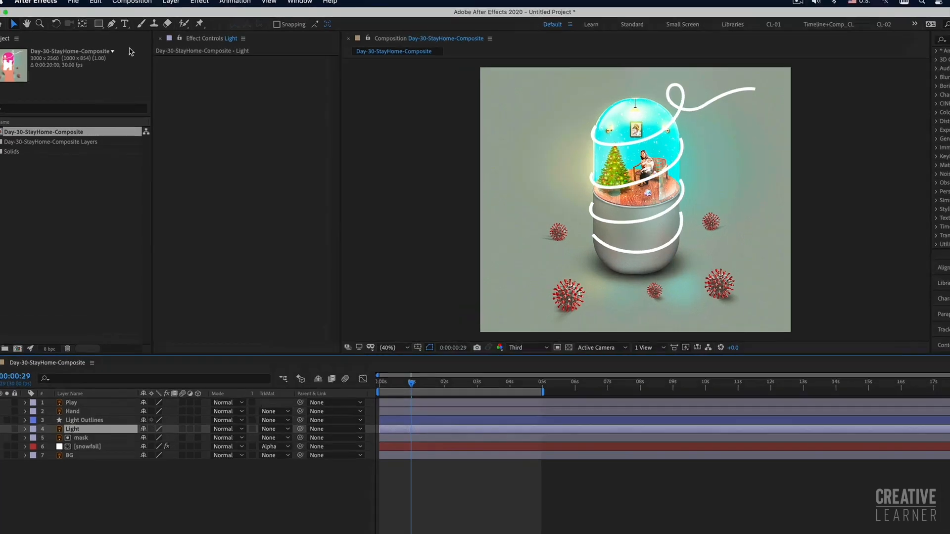
left_click(113, 26)
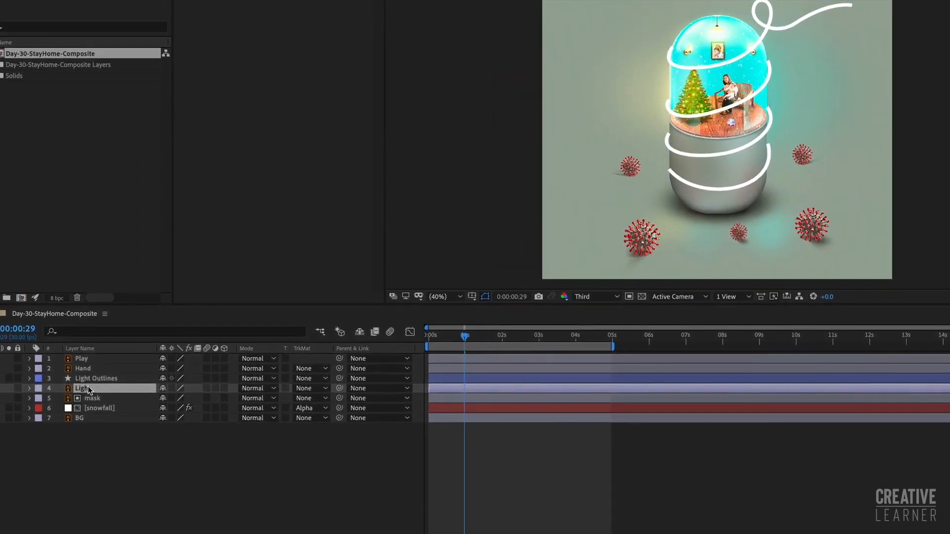
right_click(89, 392)
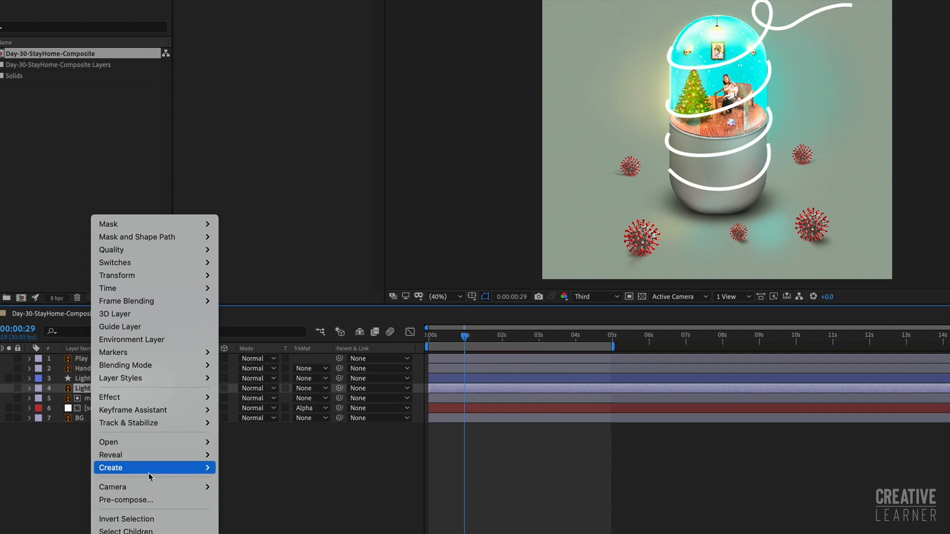
mouse_move(150, 469)
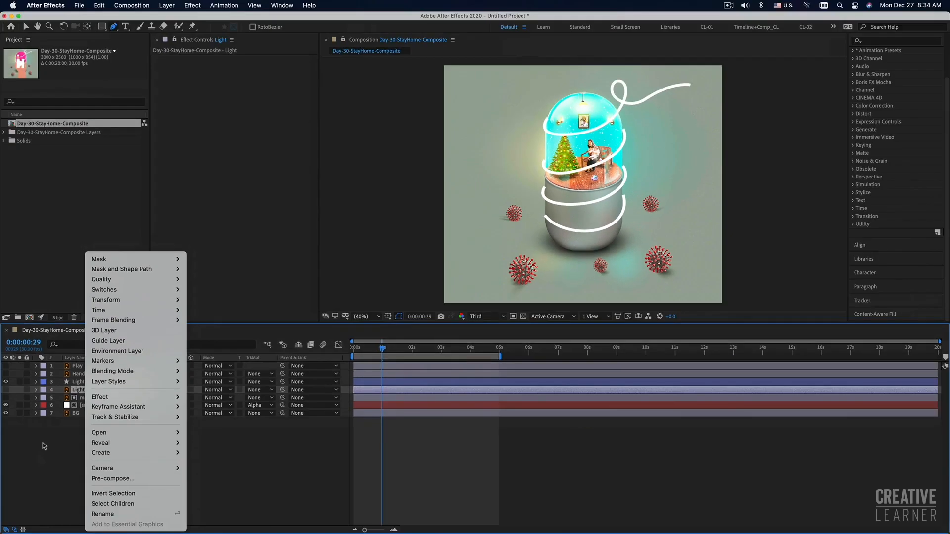
left_click(42, 446)
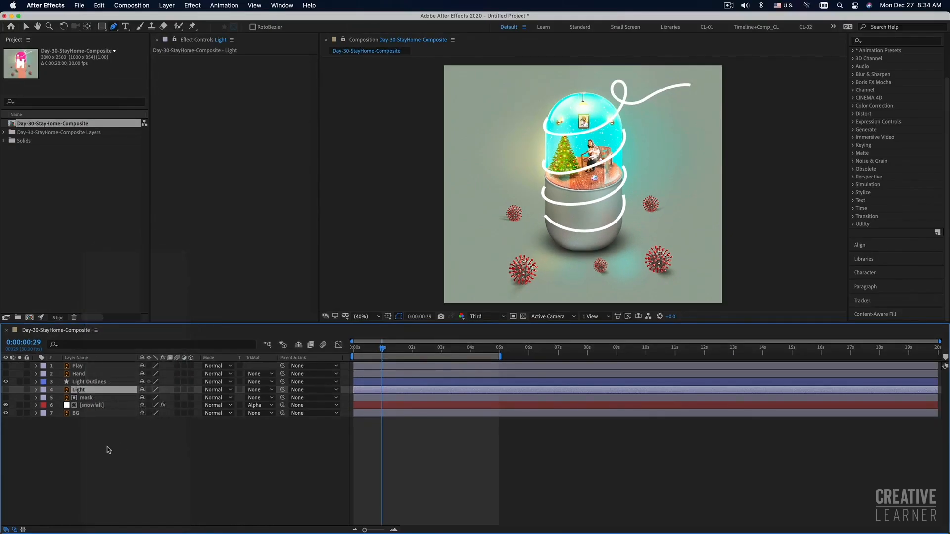
Step: Delete the original Light vector layer, keeping the Light Outlines shape layer
left_click(80, 381)
left_click(85, 390)
key("Delete")
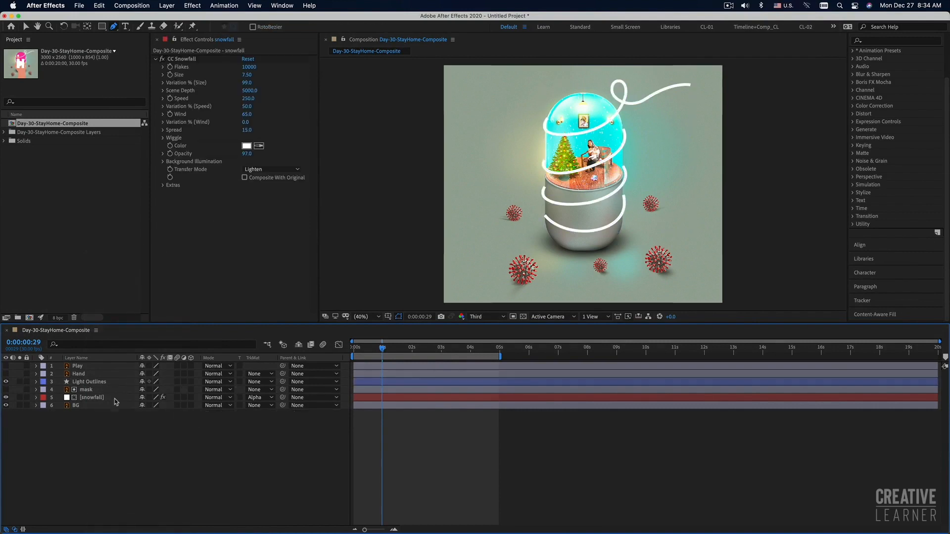
Step: Switch back to the Selection tool and expand the Light Outlines contents down to Group 1's Path property
left_click(100, 383)
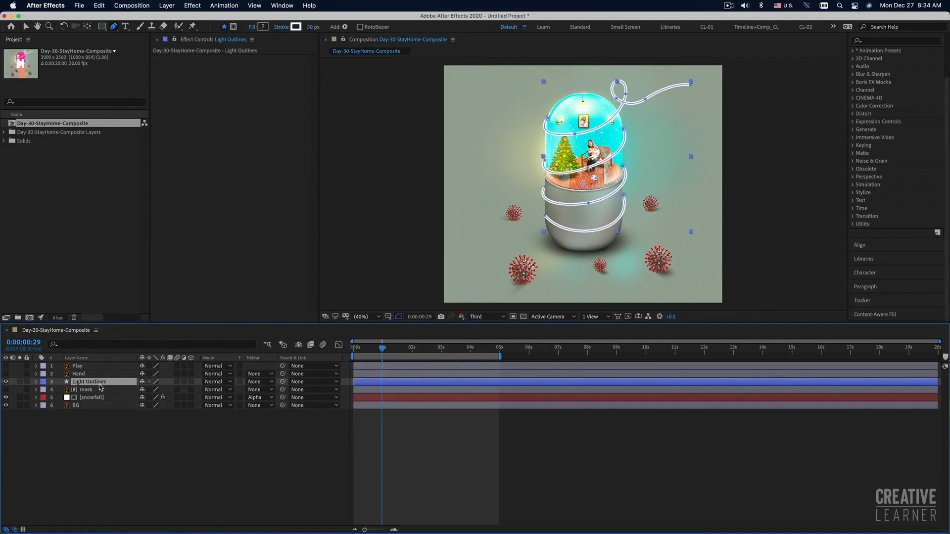
left_click(27, 26)
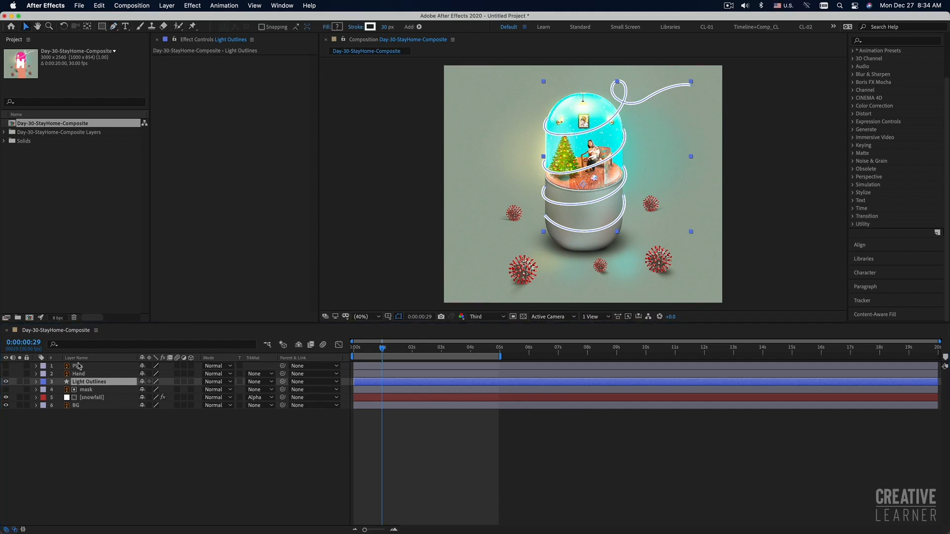
left_click(37, 382)
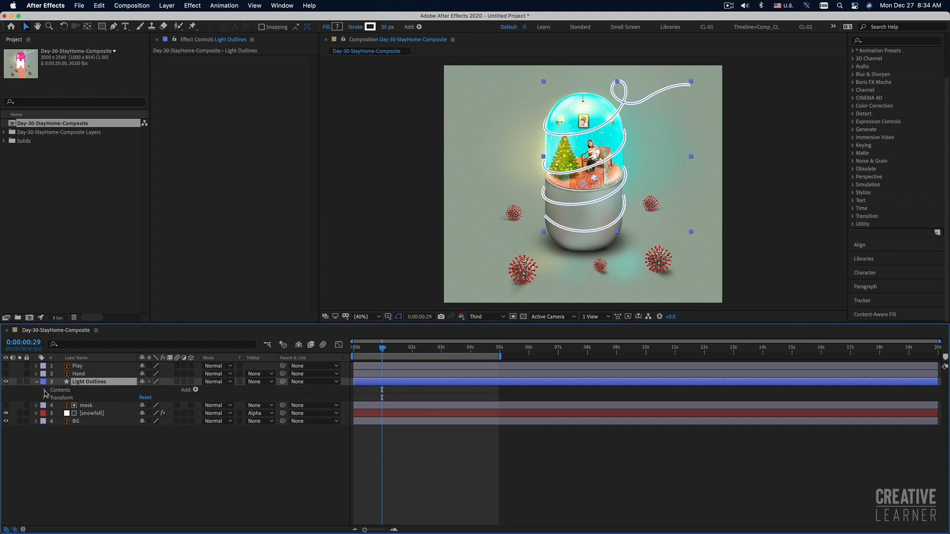
left_click(44, 391)
left_click(52, 399)
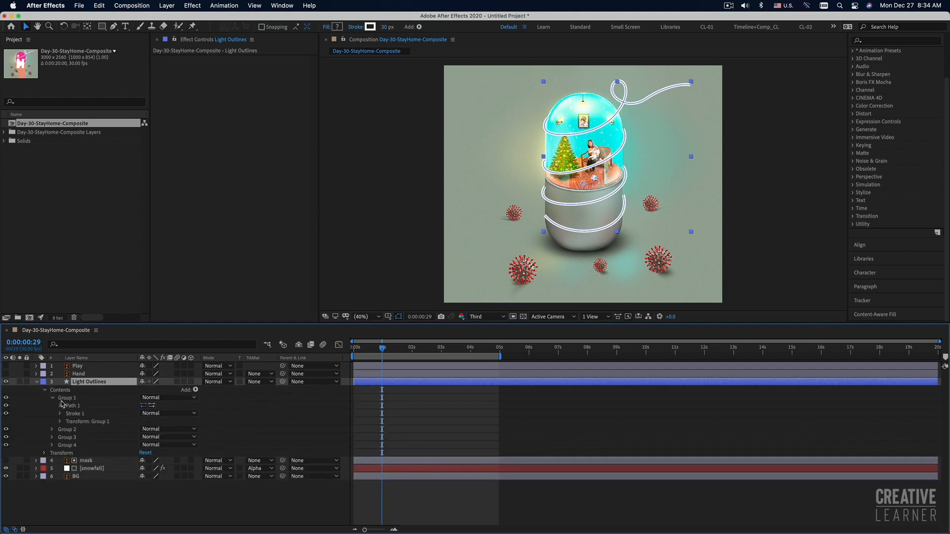
left_click(71, 406)
left_click(60, 406)
left_click(79, 414)
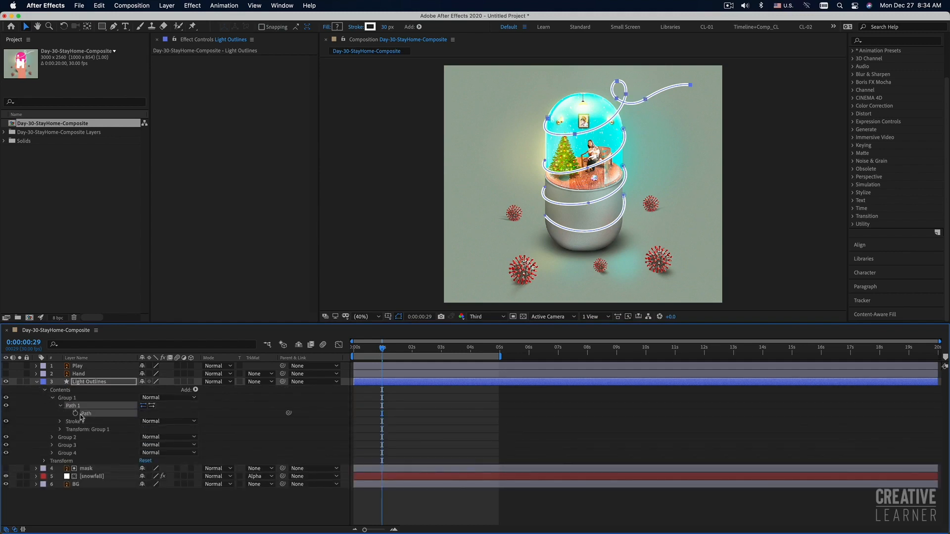
Step: Try to adjust the outer end point of Group 1's path, and undo the edits
left_click(690, 86)
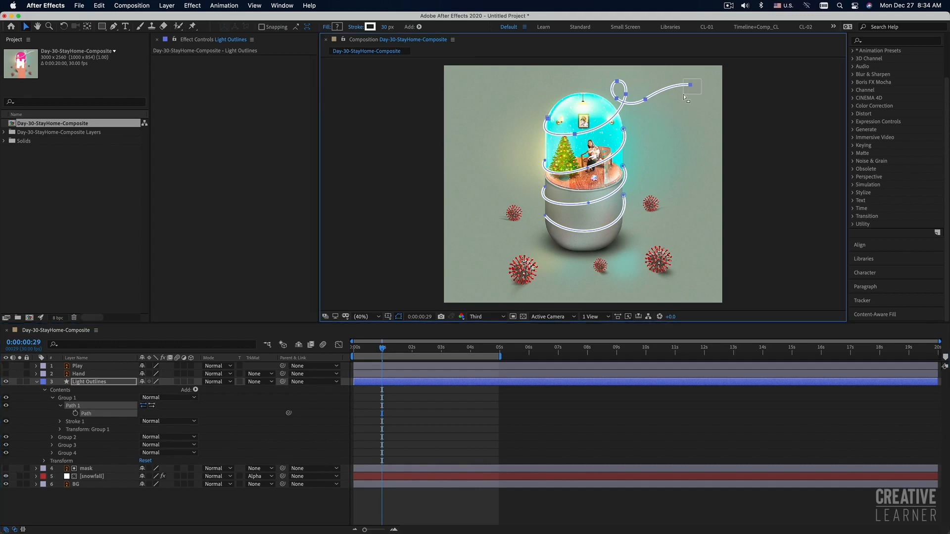
left_click_drag(687, 127, 697, 101)
key("super+z")
key("super+z")
left_click(781, 210)
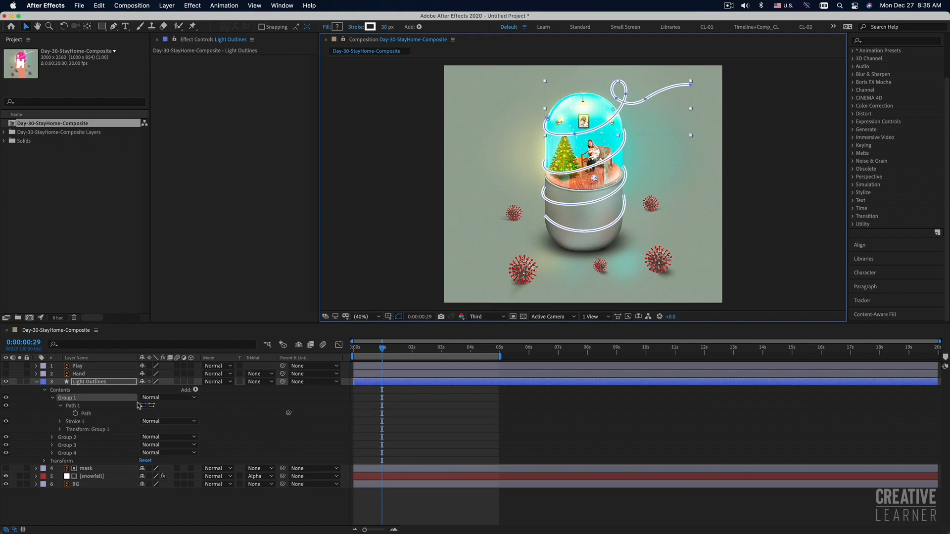
Step: Collapse Group 1 and examine Group 4's path properties to see which part of the light strand it holds
left_click(53, 399)
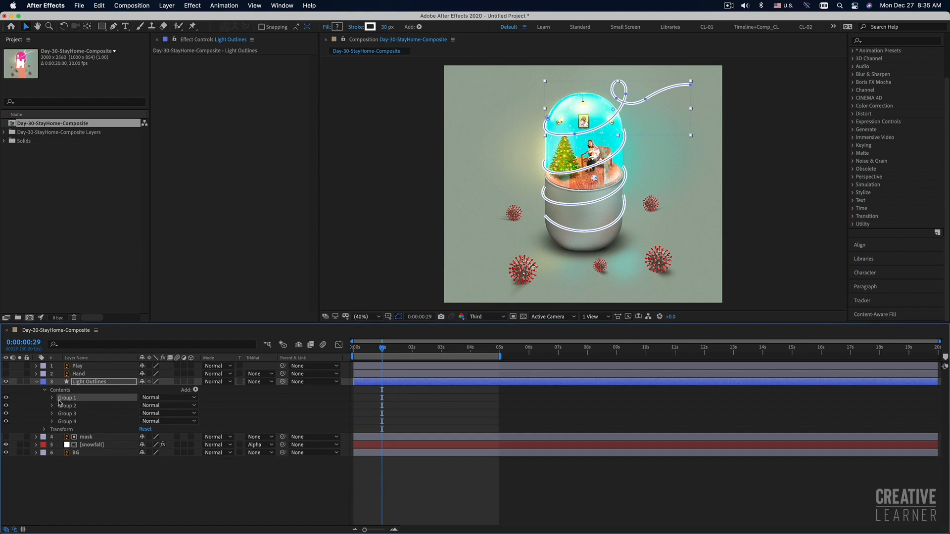
left_click(69, 421)
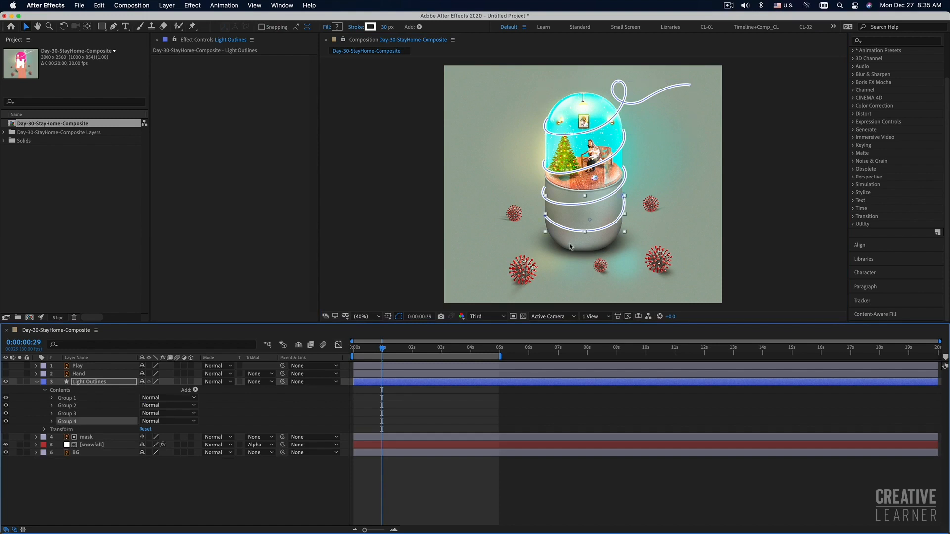
left_click(53, 422)
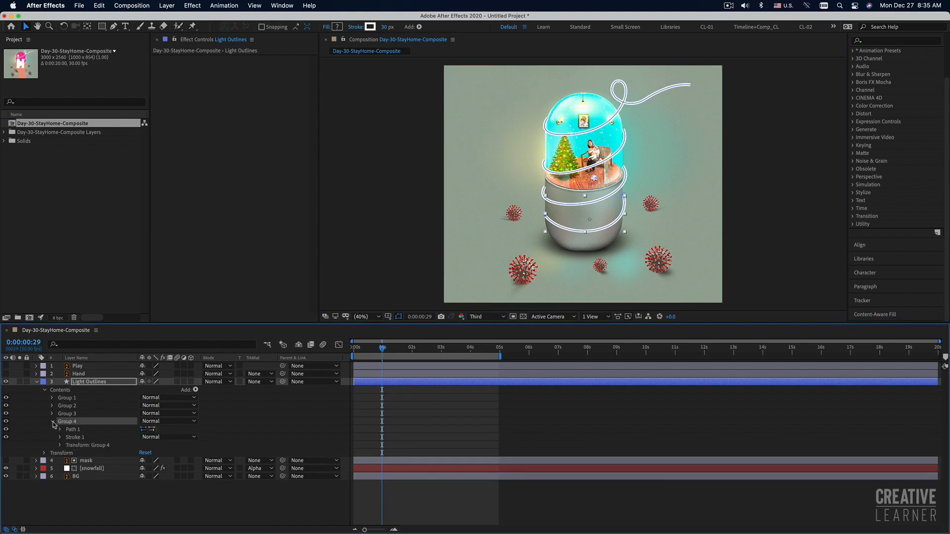
left_click(53, 421)
left_click(52, 422)
left_click(60, 430)
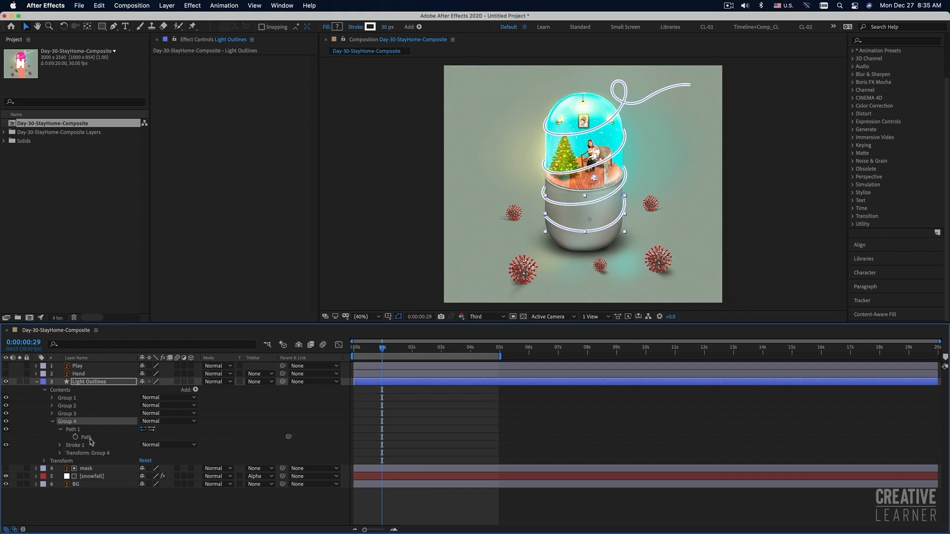
left_click(52, 422)
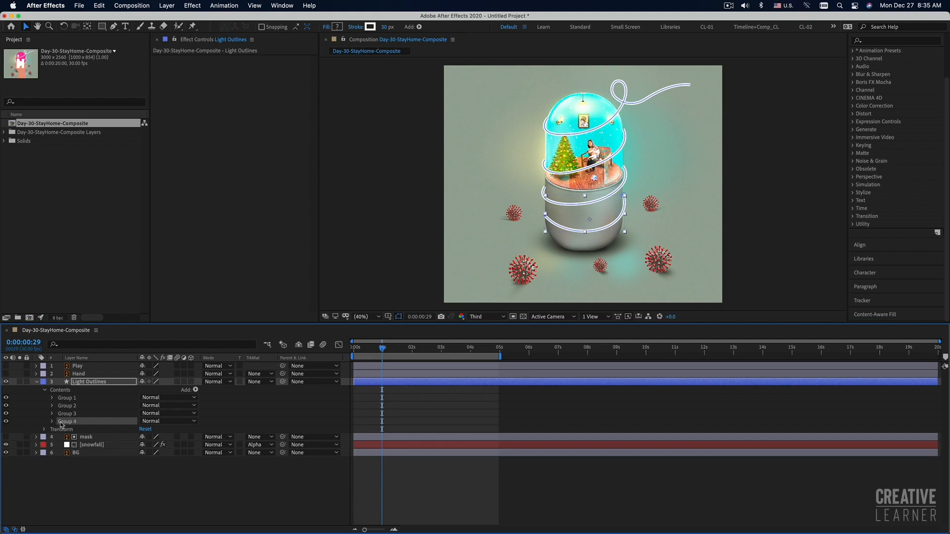
Step: Toggle Group 4 and Group 3 off and back on to identify their segments of the light strand
left_click(6, 421)
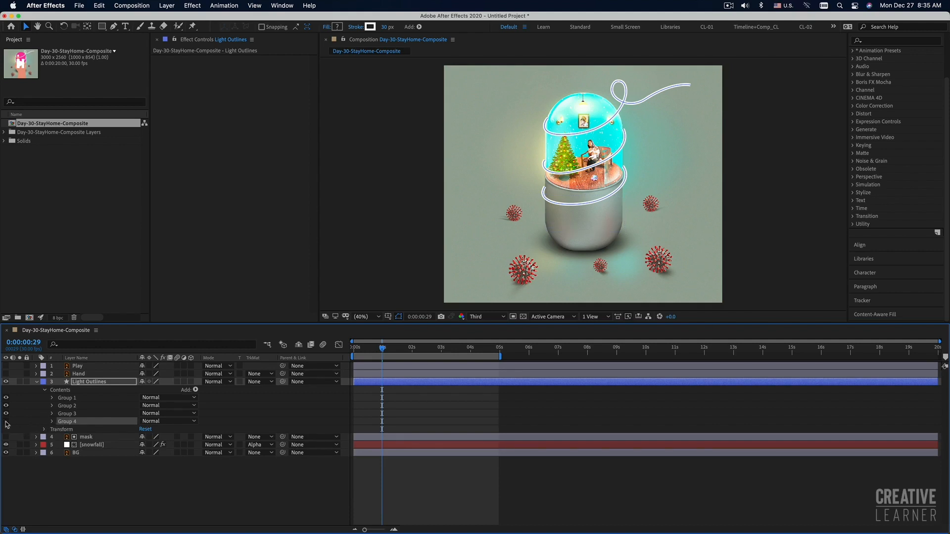
left_click(7, 414)
left_click(6, 414)
left_click(6, 421)
Step: Add Trim Paths to Group 4 of the Light Outlines layer and expand its settings
left_click(53, 421)
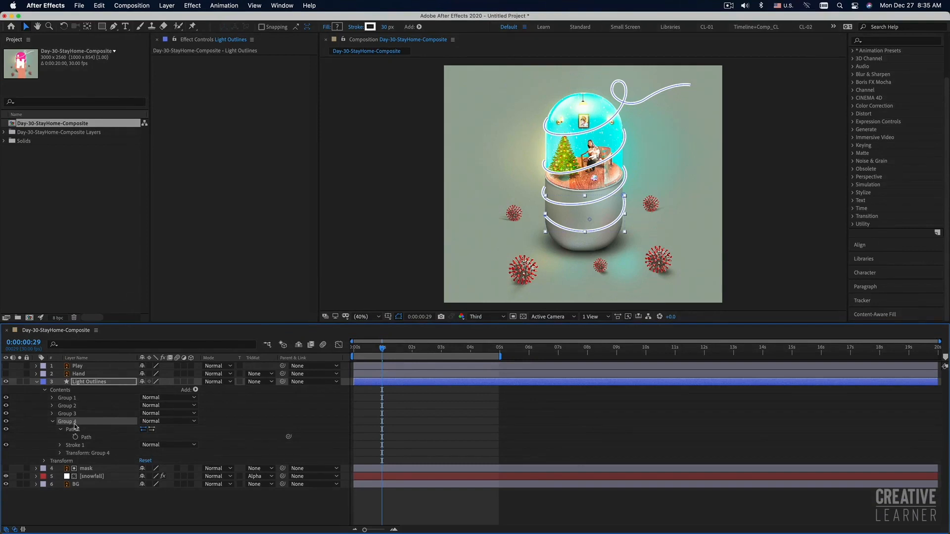
left_click(196, 391)
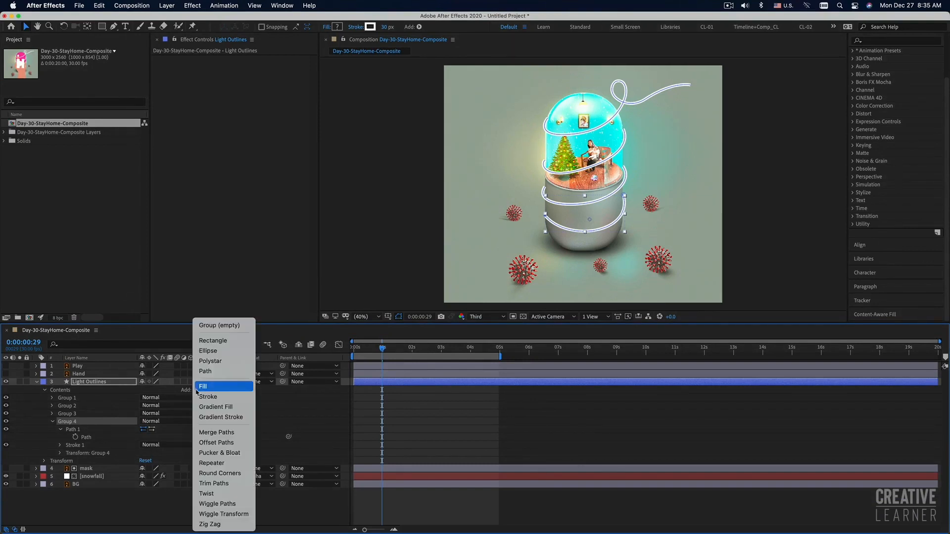
left_click(228, 487)
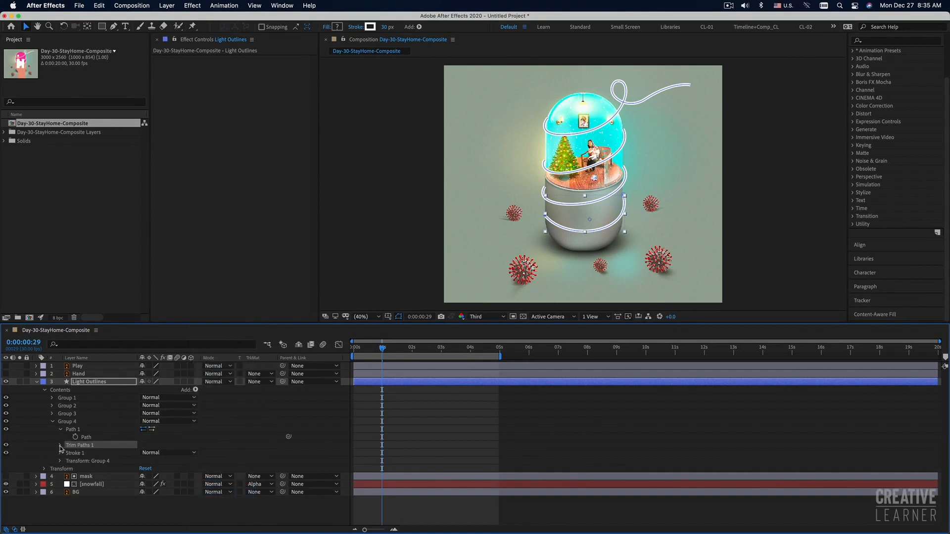
left_click(60, 445)
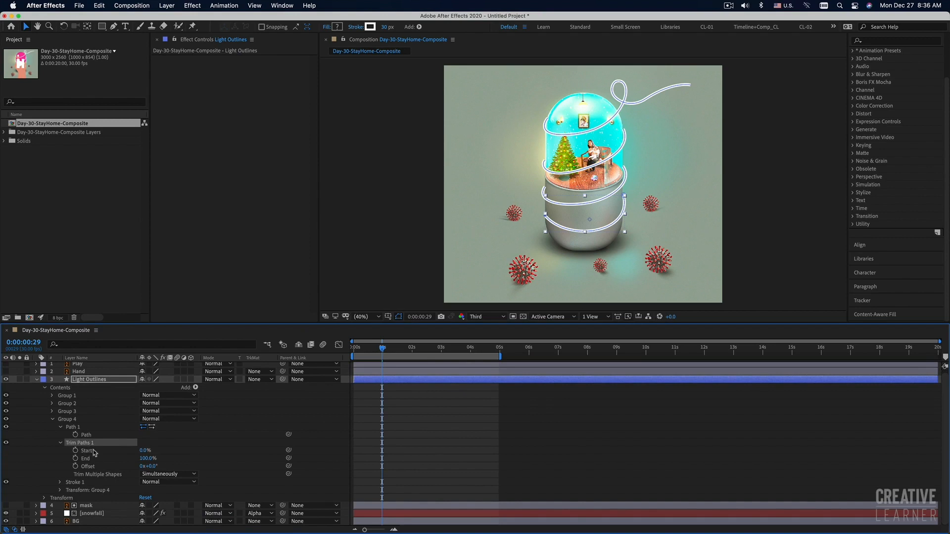
Step: Draw a small square shape on the empty background beside the capsule's dome
left_click(102, 26)
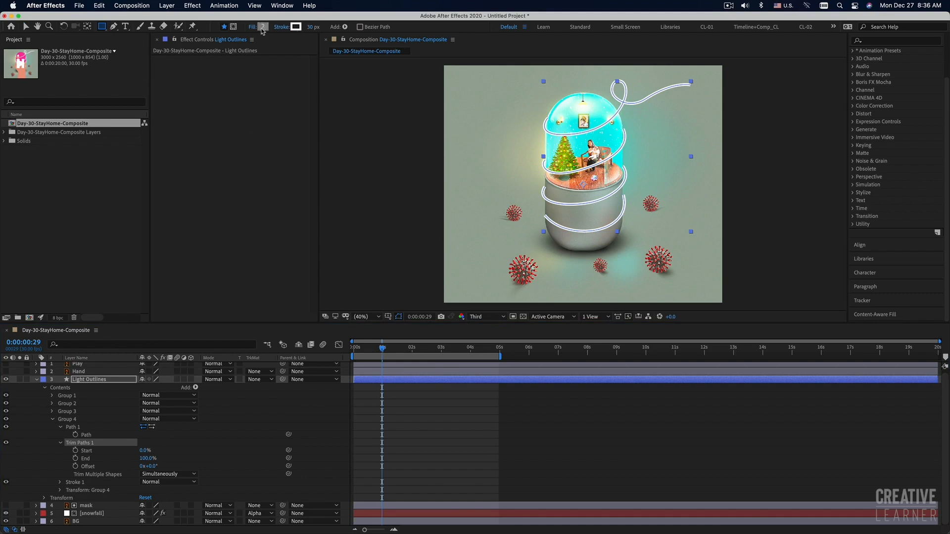
left_click(370, 175)
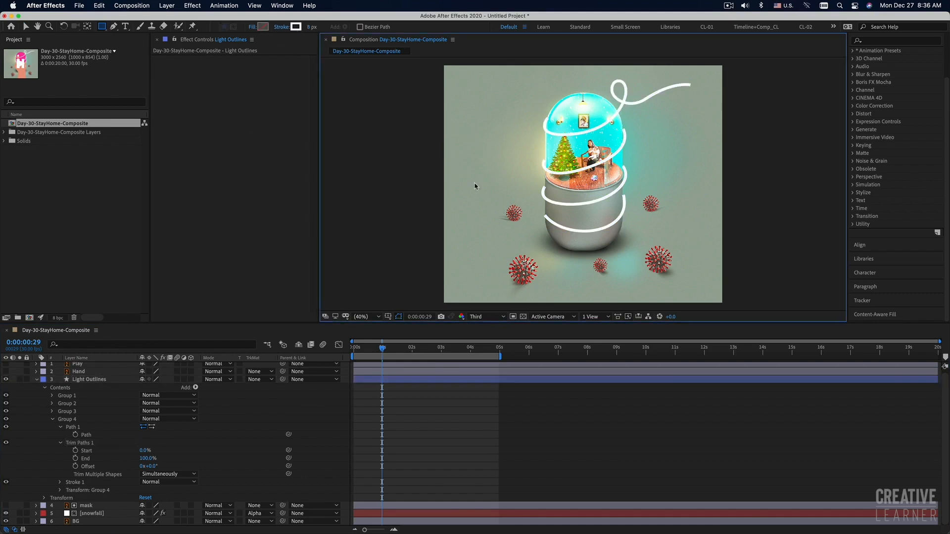
left_click_drag(471, 127, 504, 158)
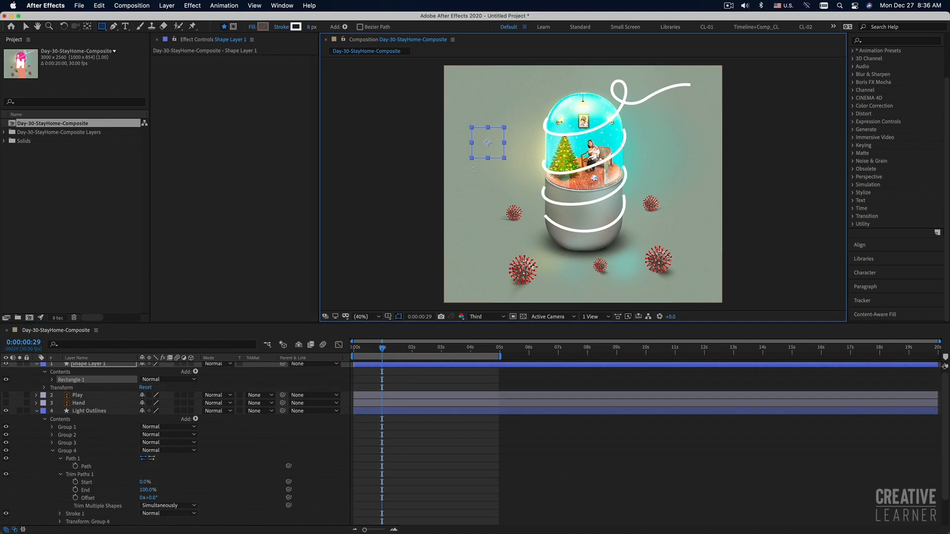
Step: Remove the square's stroke and give it a solid white fill
left_click(281, 28)
left_click(235, 106)
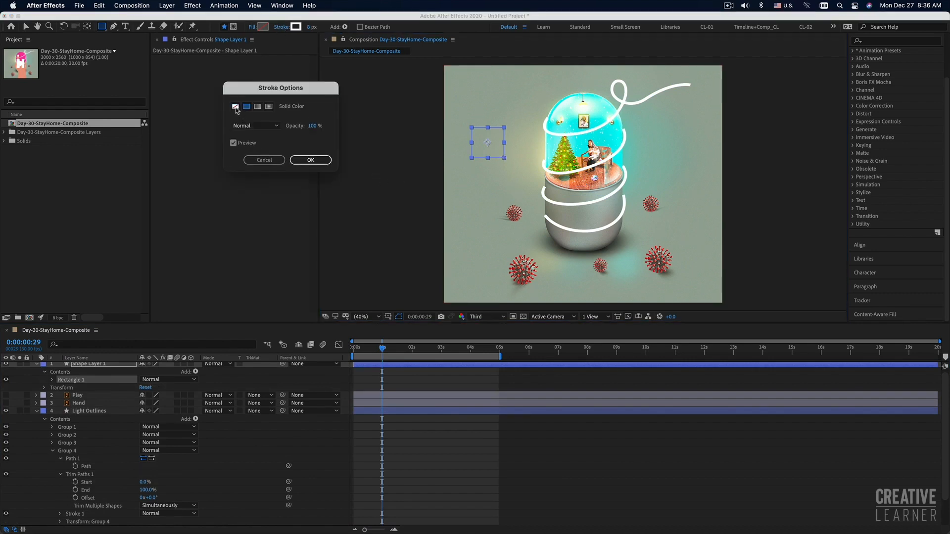
left_click(311, 160)
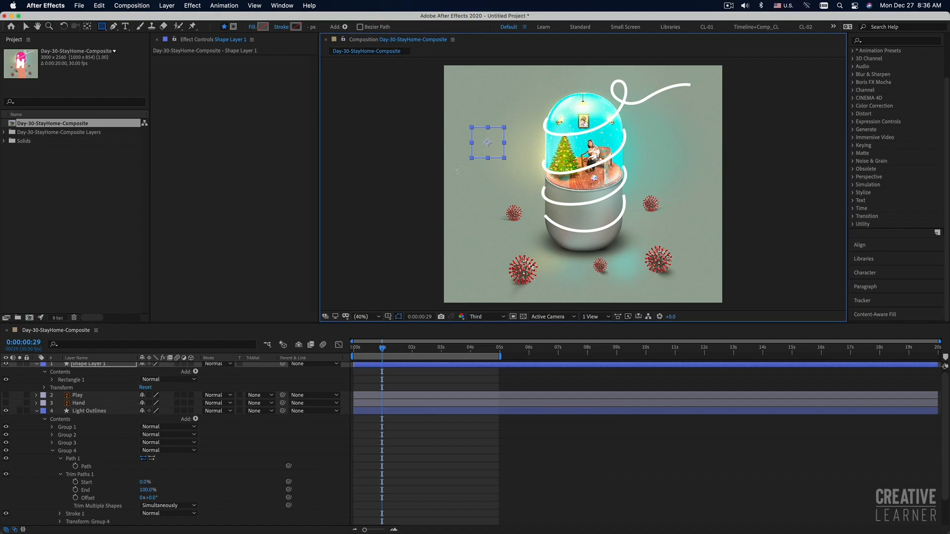
left_click(251, 27)
left_click(246, 106)
left_click(307, 158)
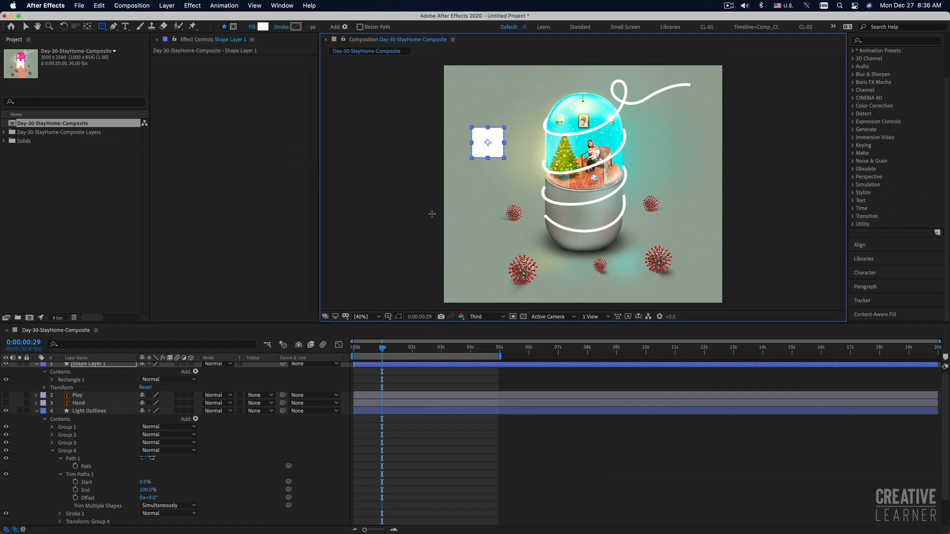
Step: Add Trim Paths to the square's shape layer and reduce its End value to 33%
key("v")
left_click(389, 206)
left_click(496, 153)
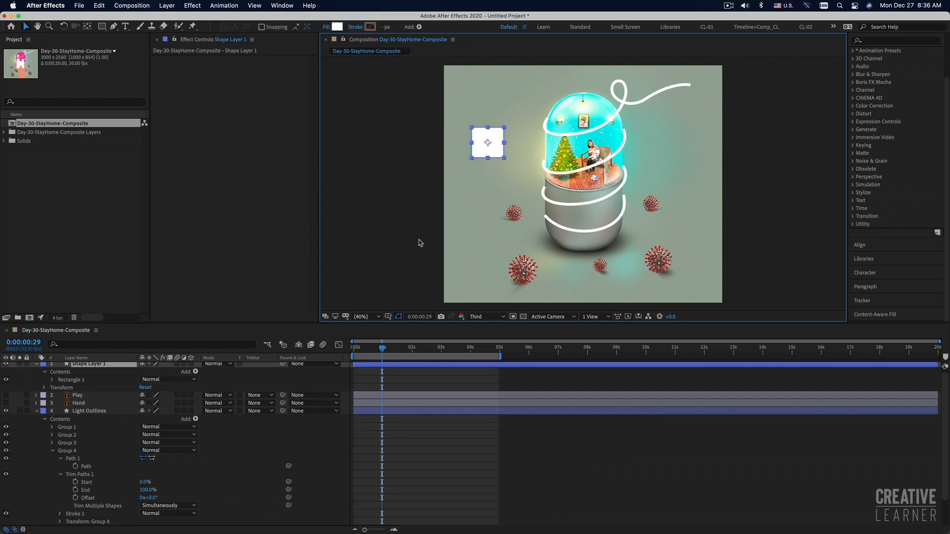
scroll(162, 406, "up", 1)
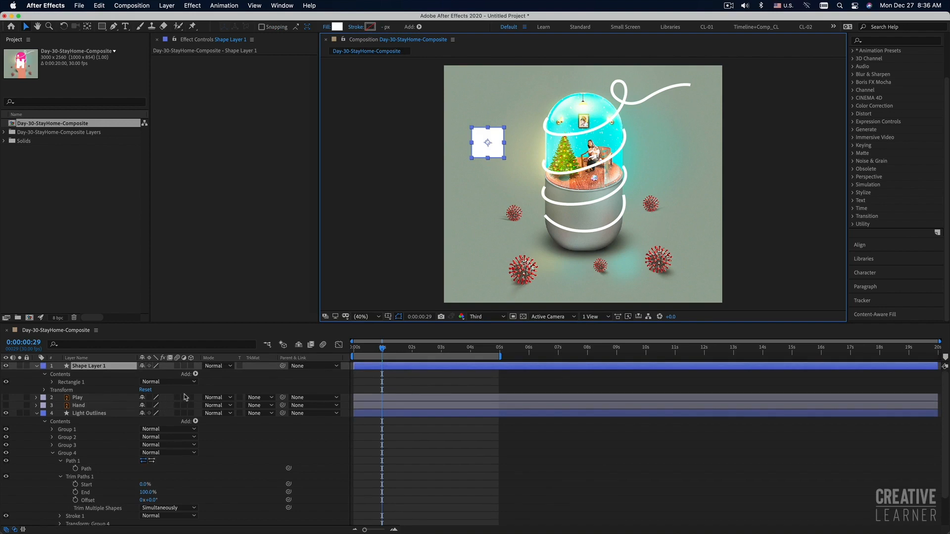
left_click(196, 374)
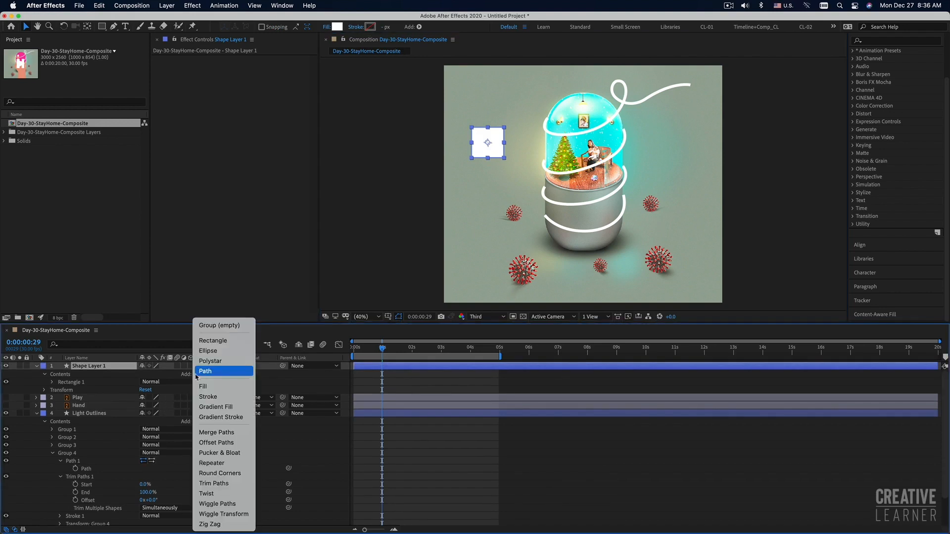
left_click(223, 483)
left_click(53, 390)
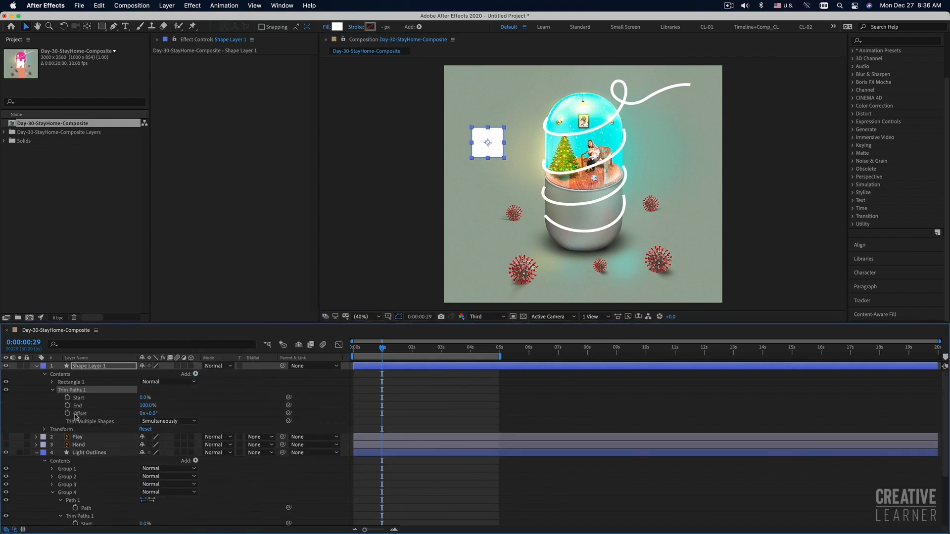
mouse_move(146, 406)
left_mouse_down()
mouse_move(116, 406)
mouse_move(134, 408)
left_mouse_up()
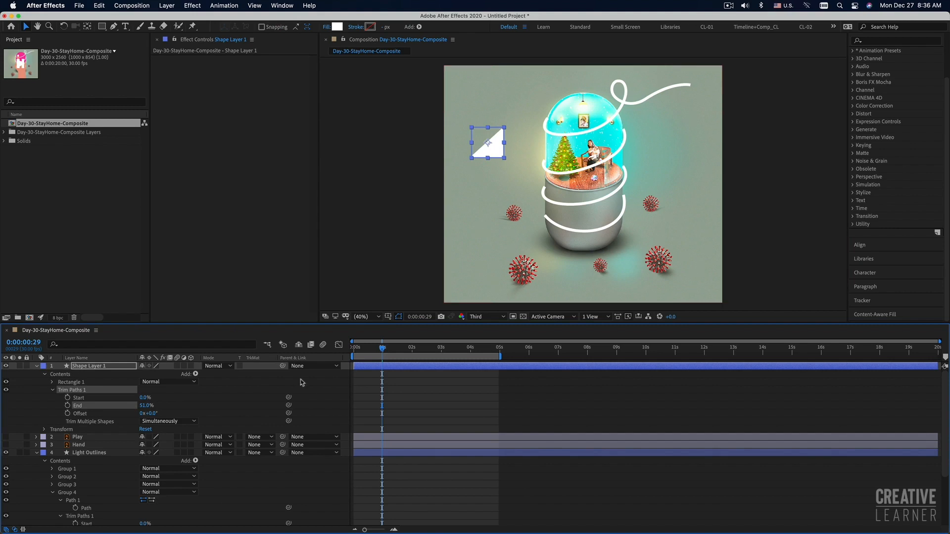
left_click_drag(146, 406, 137, 406)
Step: Delete the square's shape layer from the composition
left_click(432, 192)
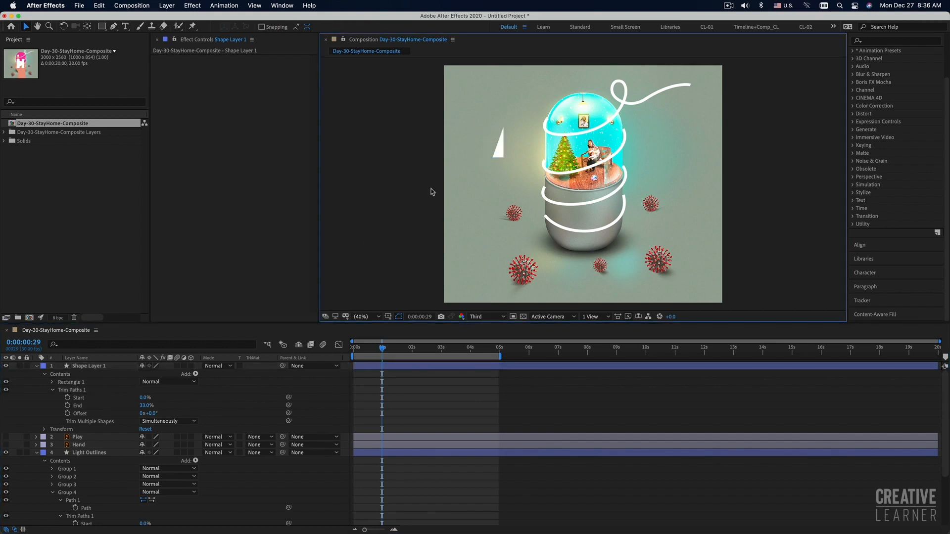
left_click(496, 154)
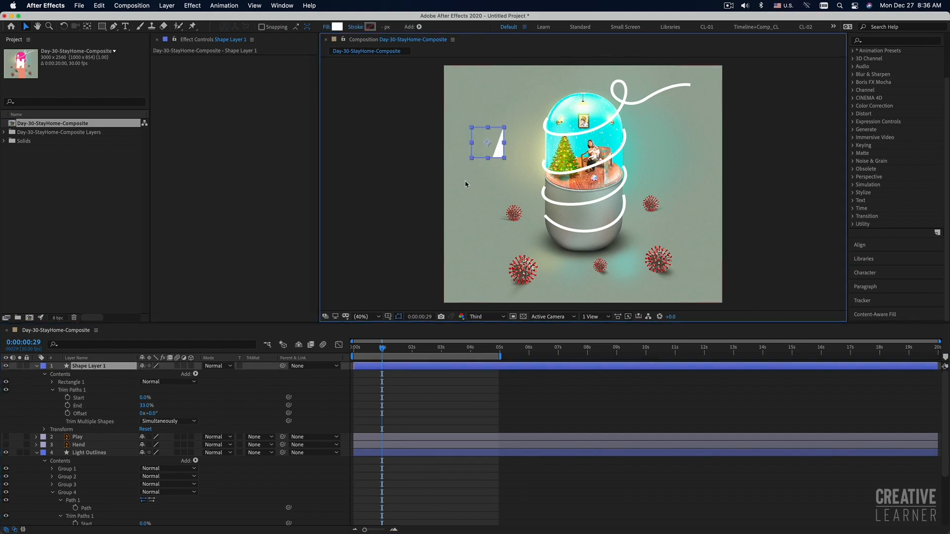
key("Delete")
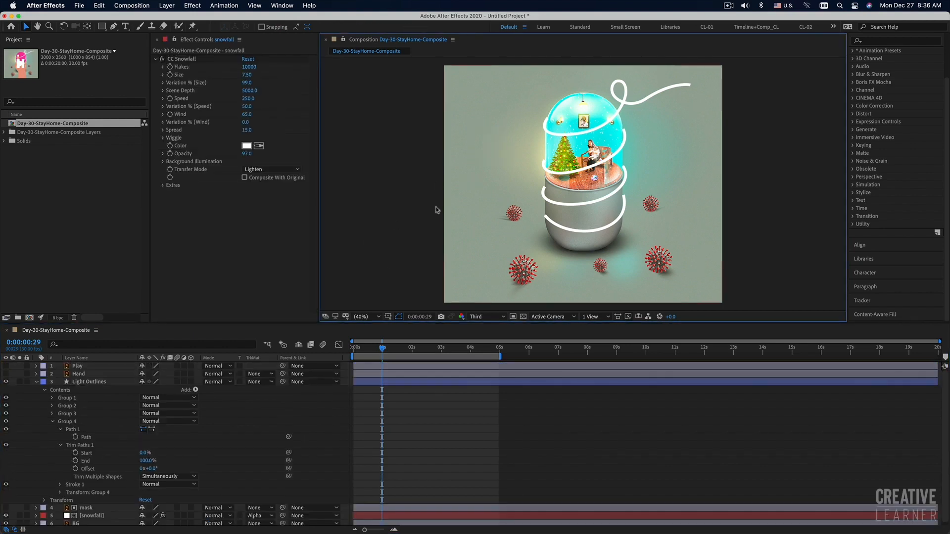
Step: Add a Start keyframe of 0% at 0:00:01:00 to the Trim Paths of Group 4 in Light Outlines
left_click(36, 381)
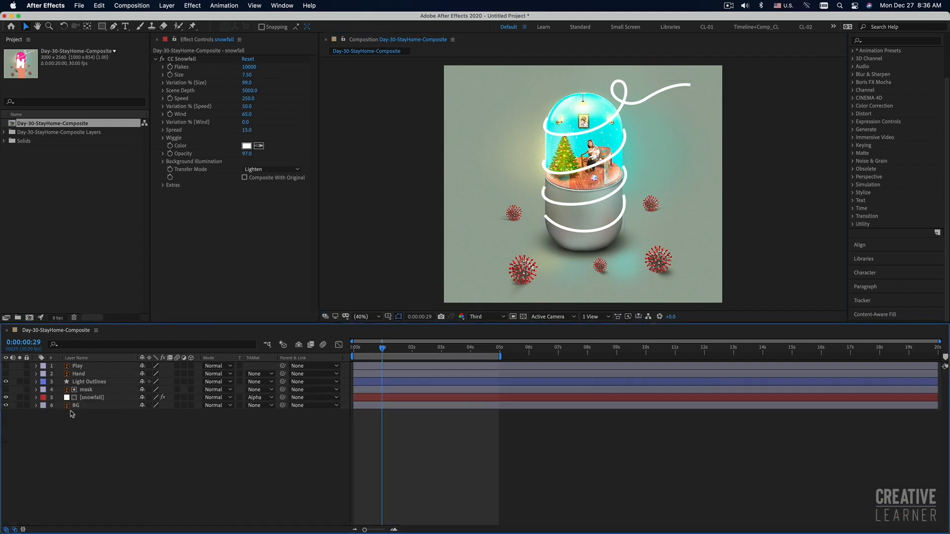
left_click(87, 383)
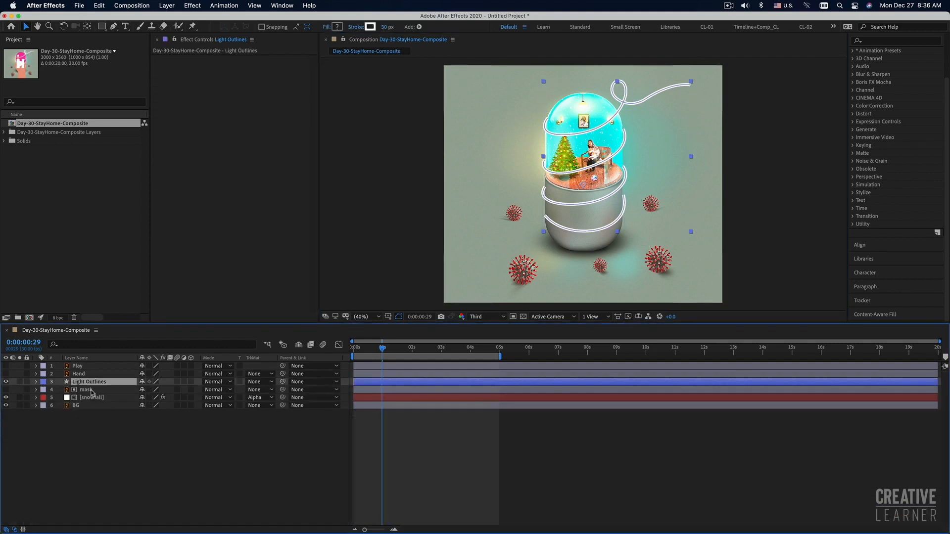
left_click(36, 381)
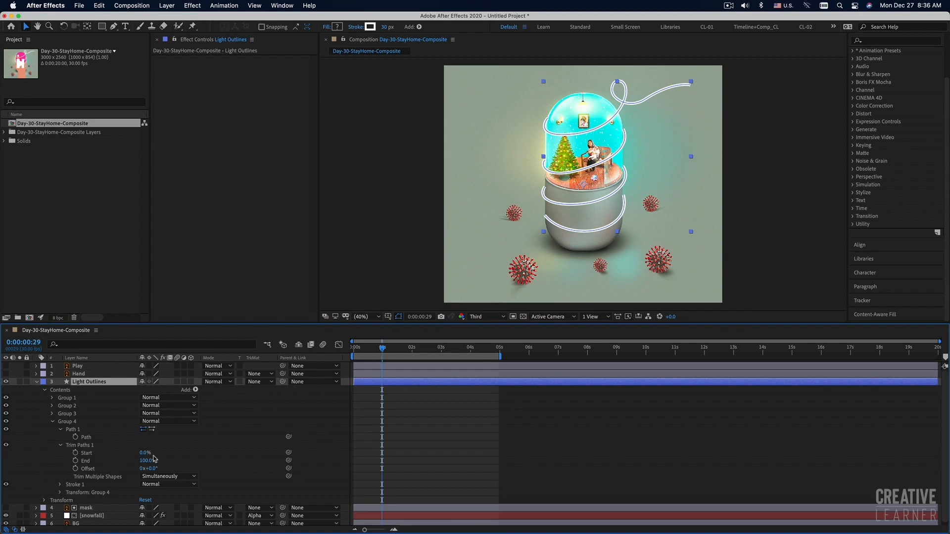
left_click(382, 350)
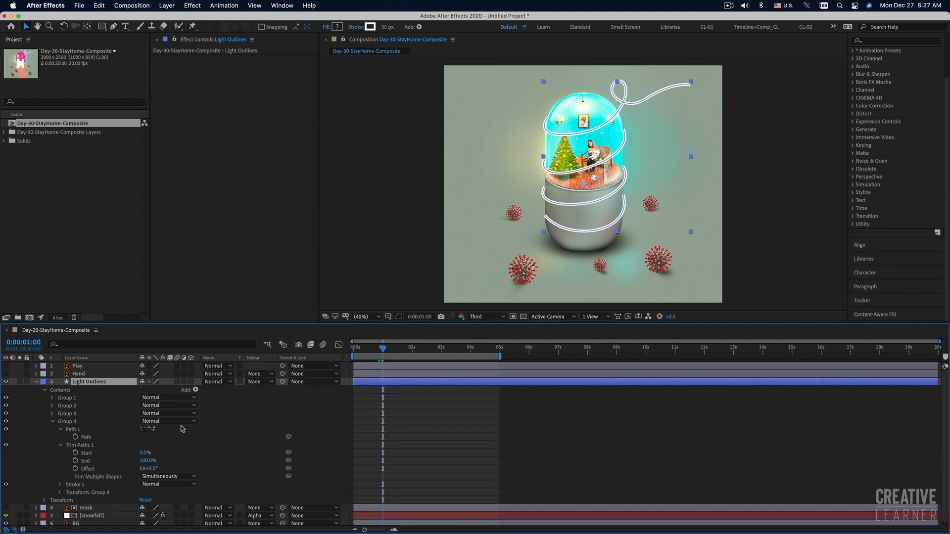
mouse_move(384, 349)
left_mouse_down()
mouse_move(402, 350)
mouse_move(384, 351)
left_mouse_up()
left_click(385, 351)
left_click(76, 454)
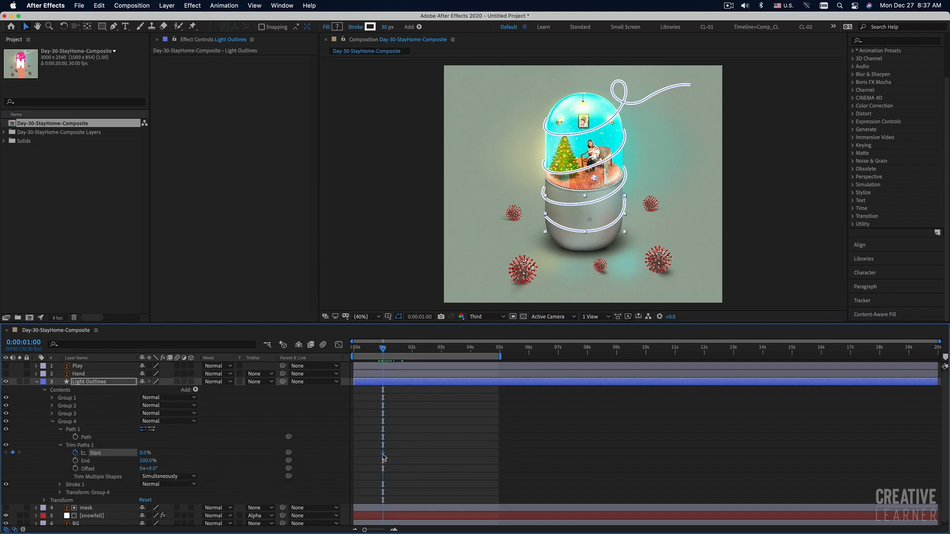
Step: Set the Trim Paths Start to 100% at 0:00:02:00 and scrub back to 0:00:01:06 to check the animation
left_click_drag(383, 350, 369, 350)
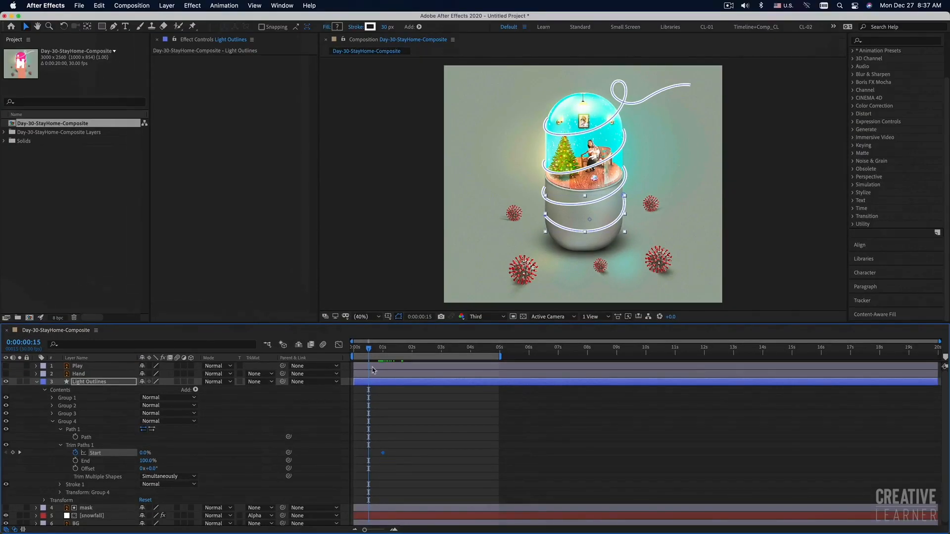
left_click_drag(369, 350, 414, 355)
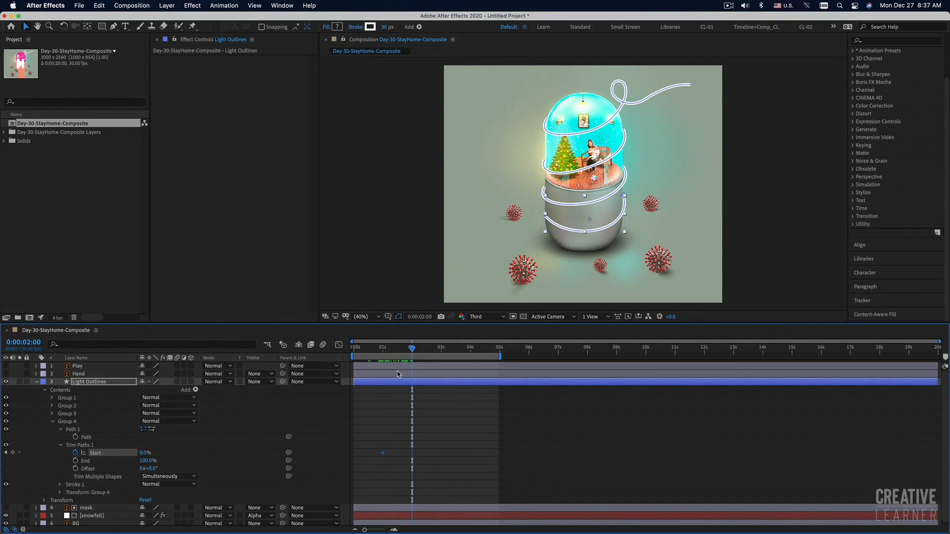
left_click_drag(145, 457, 196, 457)
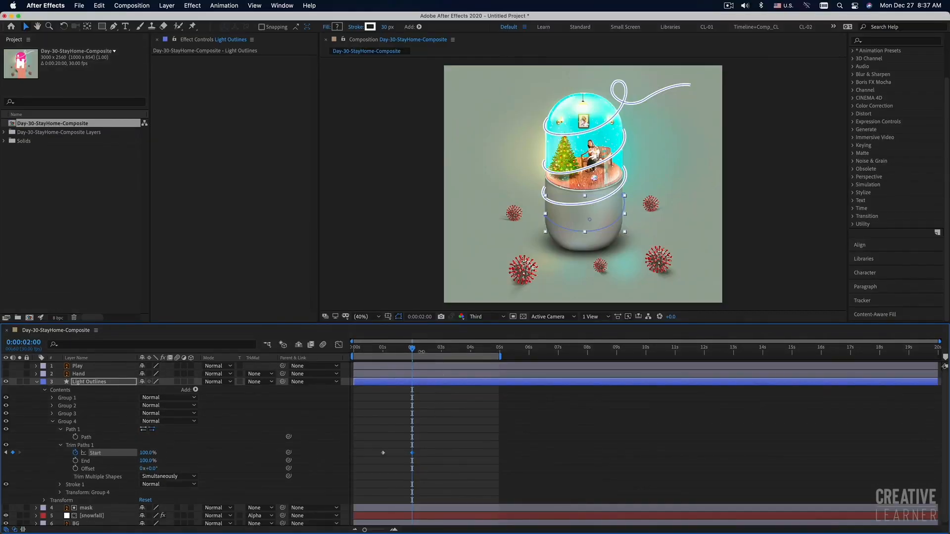
left_click_drag(415, 352, 395, 352)
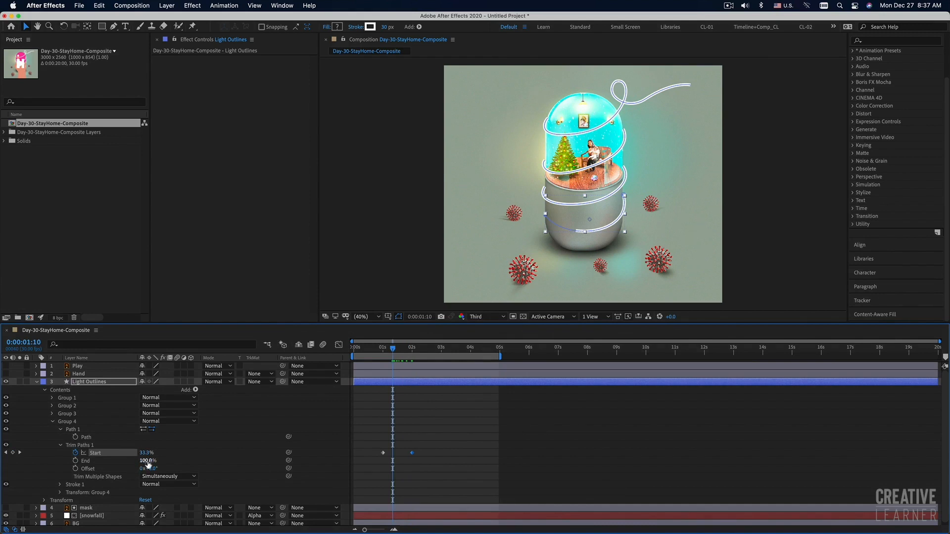
left_click_drag(395, 354, 391, 352)
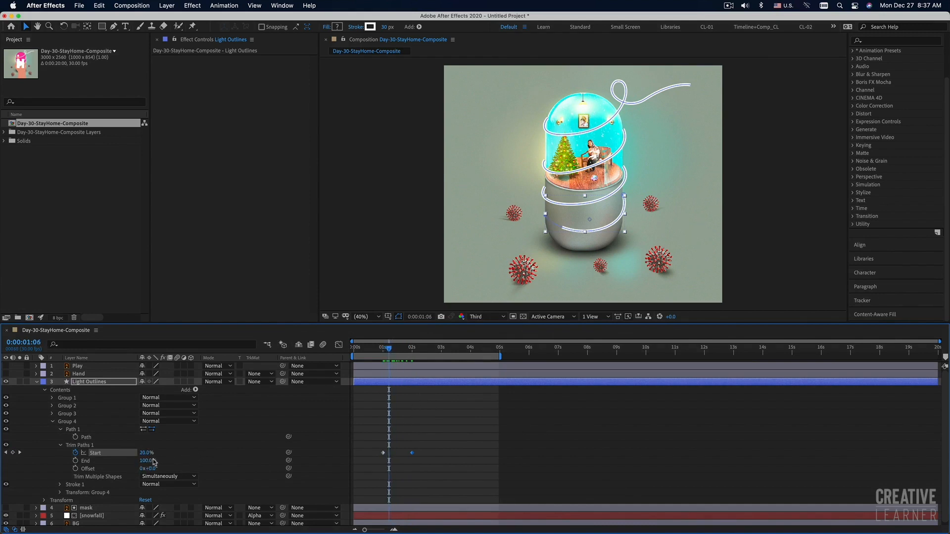
Step: Set Group 4's Trim Paths End to 0% and scrub between 0:00:01:00 and 0:00:02:00 to check the strand
left_click_drag(148, 462, 107, 462)
left_click(98, 464)
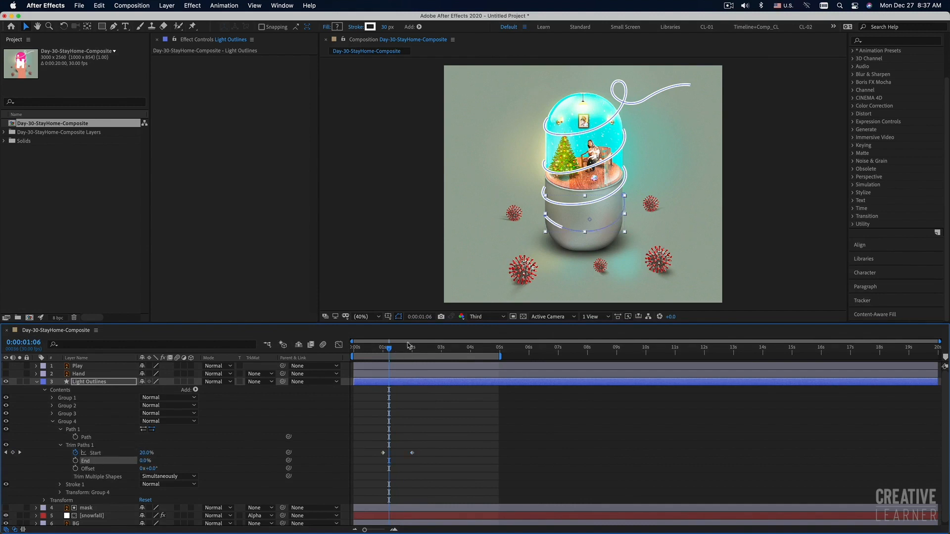
left_click_drag(389, 349, 382, 353)
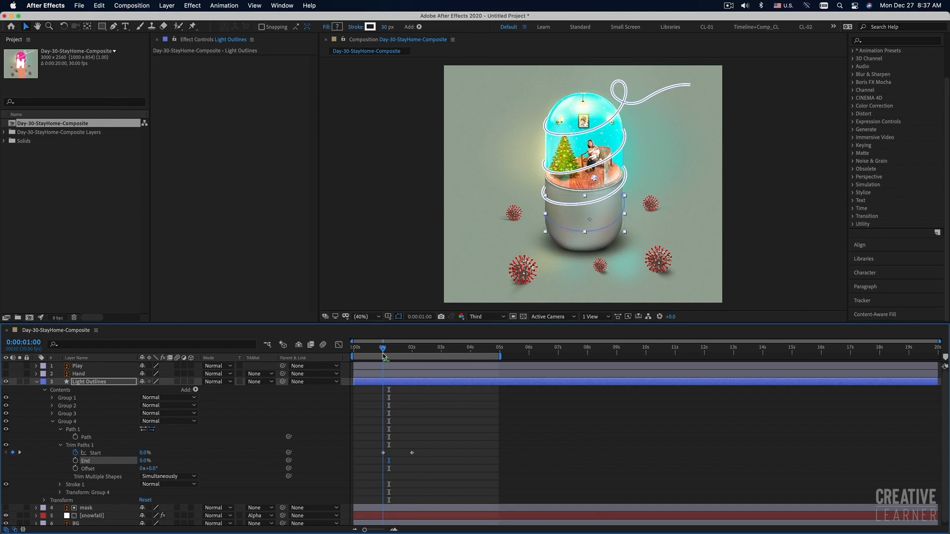
left_click_drag(383, 353, 414, 355)
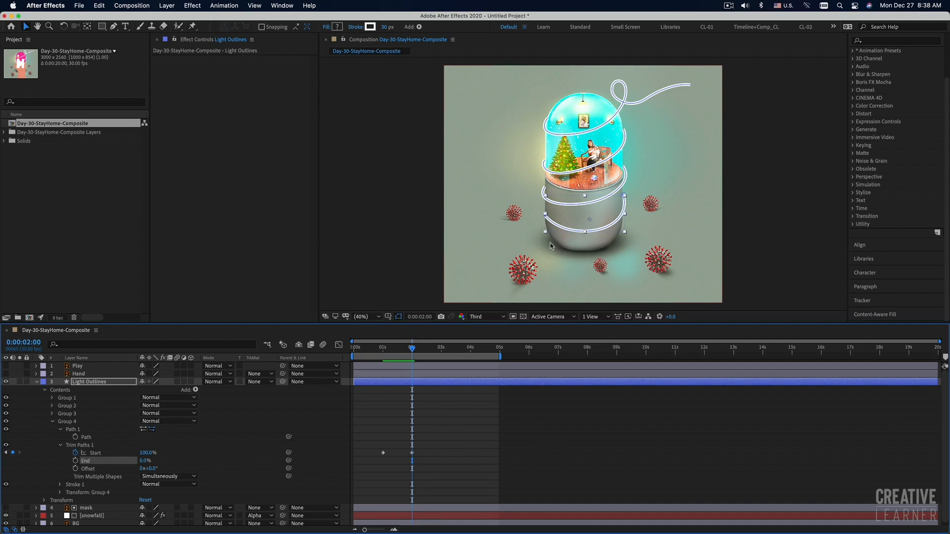
Step: Keyframe Group 4's Trim Paths End from 0% midway between the Start keyframes to 100% slightly past 0:00:02:07
left_click_drag(414, 356, 410, 356)
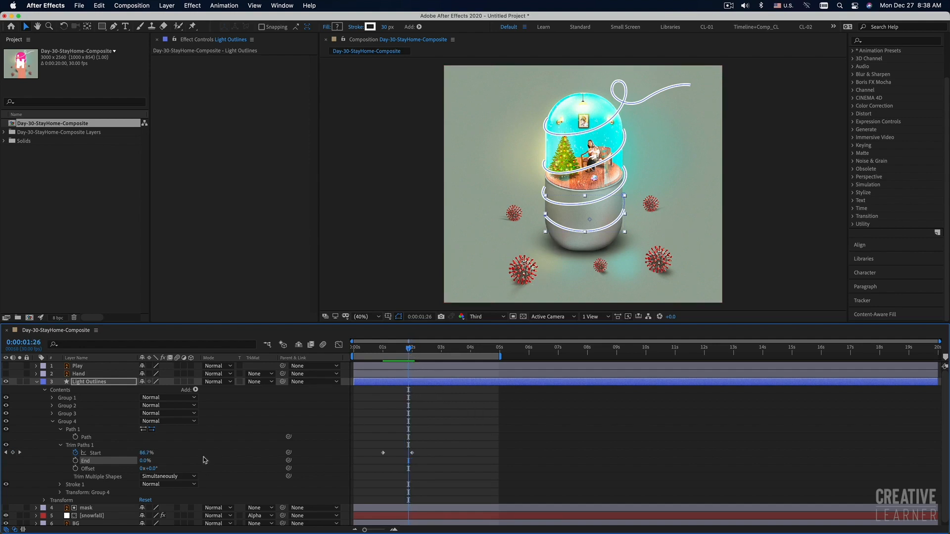
left_click(75, 461)
left_click_drag(409, 461, 400, 461)
mouse_move(411, 352)
left_mouse_down()
mouse_move(388, 356)
mouse_move(420, 362)
left_mouse_up()
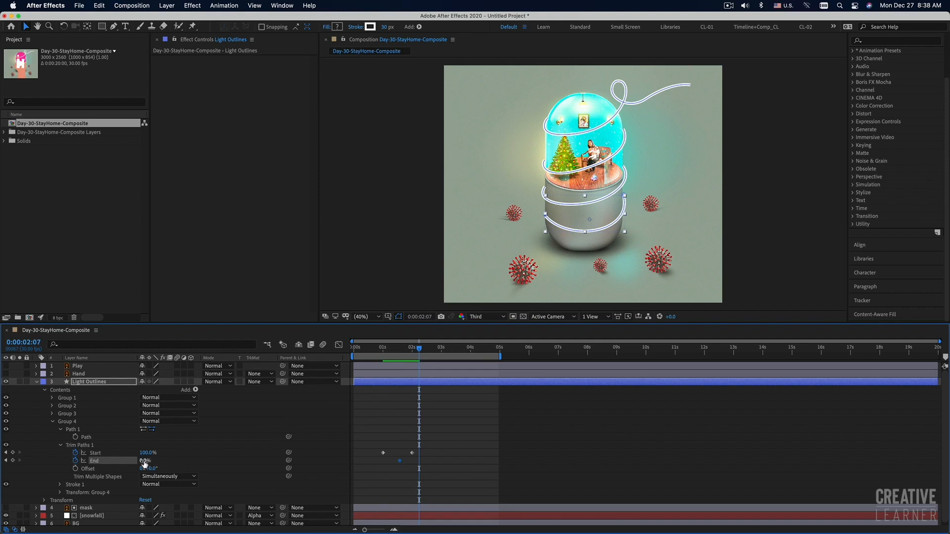
left_click_drag(146, 460, 179, 463)
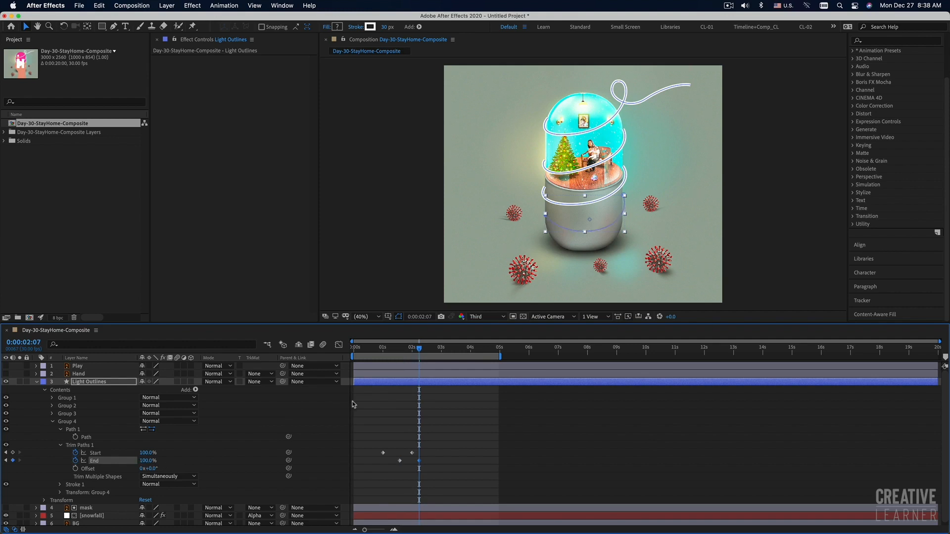
left_click_drag(420, 461, 422, 461)
Step: Play the composition from 0:00:01:03 to preview the trim animation of the lowest strand segment
left_click(390, 349)
left_click_drag(390, 352, 386, 352)
key("space")
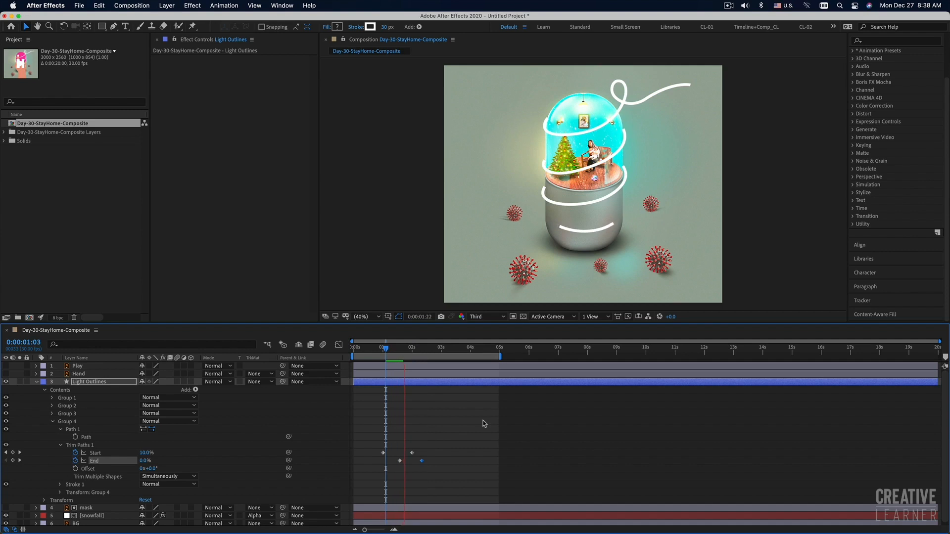
key("space")
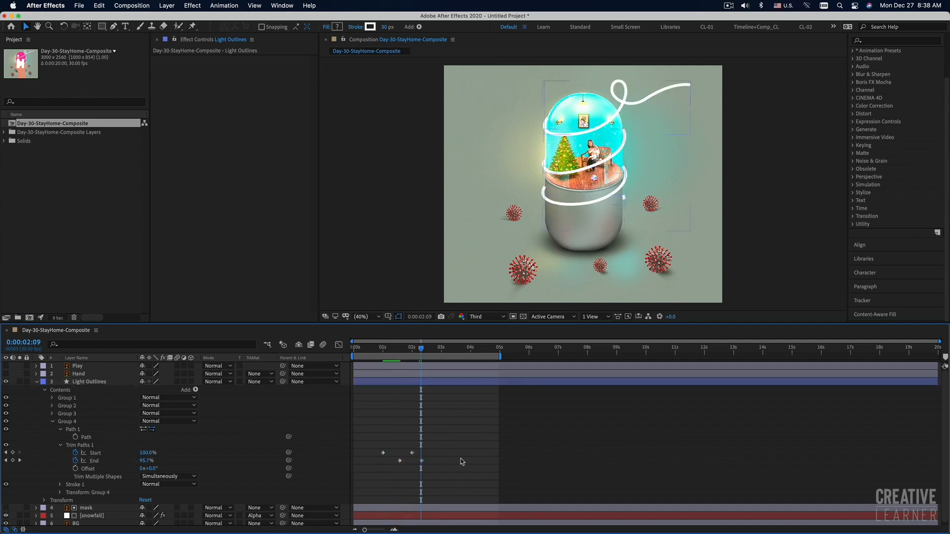
Step: Shift the first End keyframe slightly later and the second Start keyframe slightly earlier, and preview from 0:00:00:28
mouse_move(397, 463)
left_mouse_down()
mouse_move(409, 454)
mouse_move(423, 462)
mouse_move(403, 461)
left_mouse_up()
left_click(404, 462)
left_click(382, 356)
key("space")
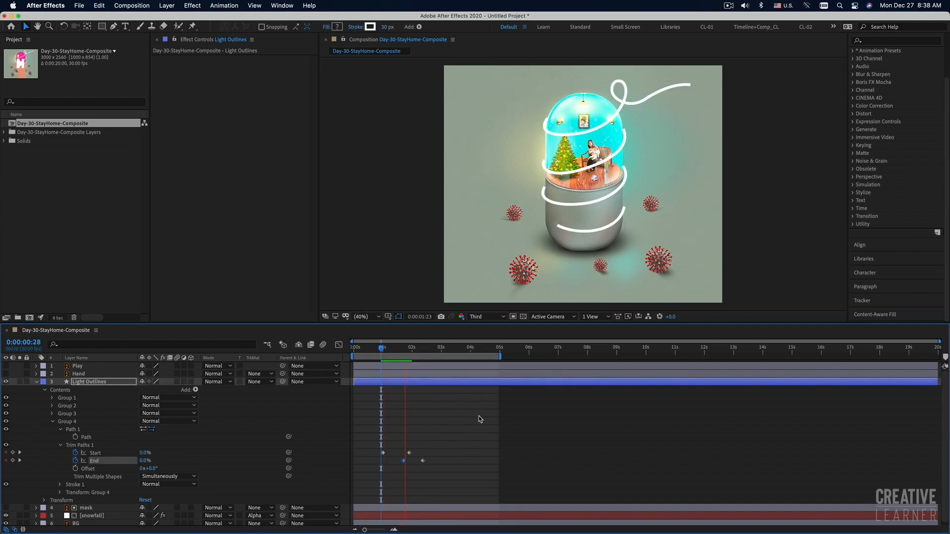
key("space")
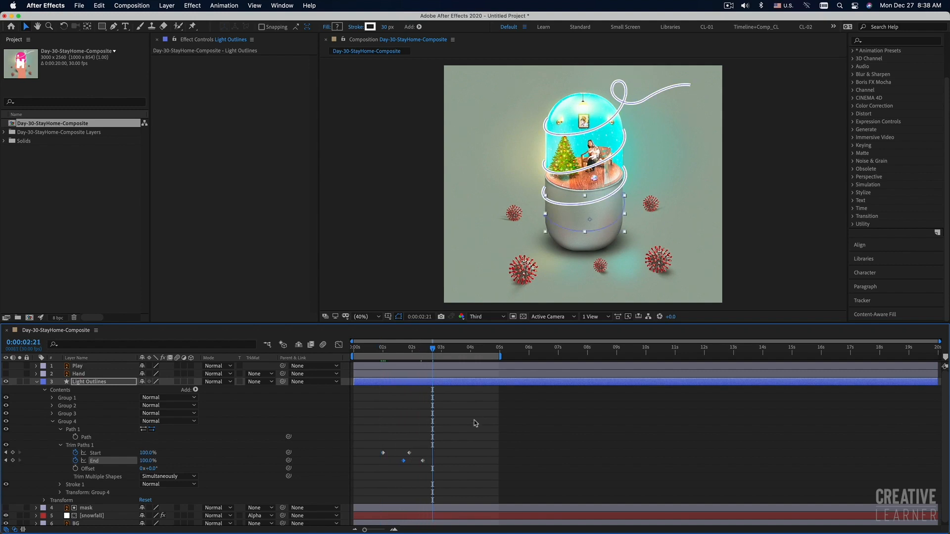
Step: Compress Group 4's Trim Paths Start and End keyframes together so the last lands just before 0:00:02:00, and preview from 0:00:00:29
left_click_drag(376, 438, 439, 473)
left_click(386, 353)
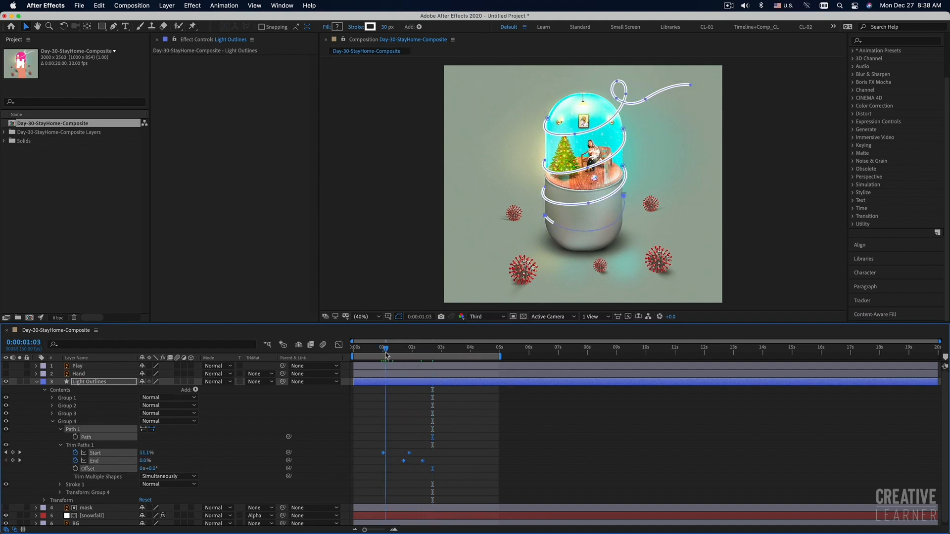
left_click(432, 449)
left_click_drag(435, 467, 409, 462)
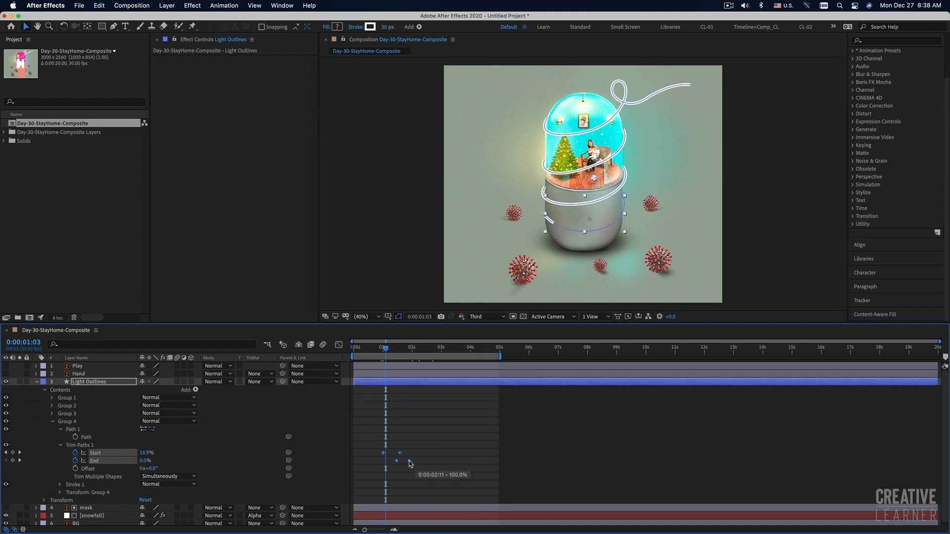
left_click_drag(387, 349, 382, 350)
key("space")
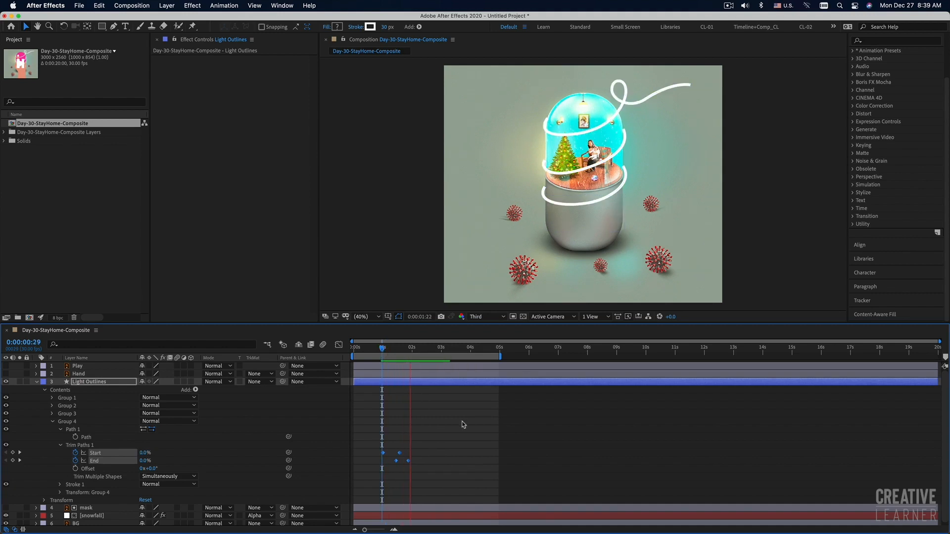
Step: Compress Group 4's Trim Paths keyframes further so the last lands around 0:00:01:15, and preview the faster strand
left_click_drag(426, 469, 374, 443)
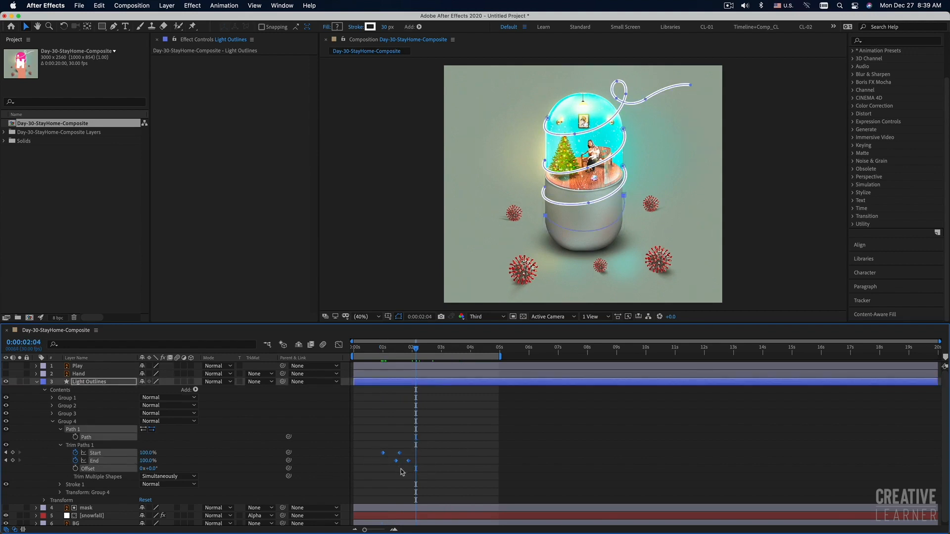
left_click_drag(408, 463, 400, 464)
left_click_drag(389, 352, 384, 351)
key("space")
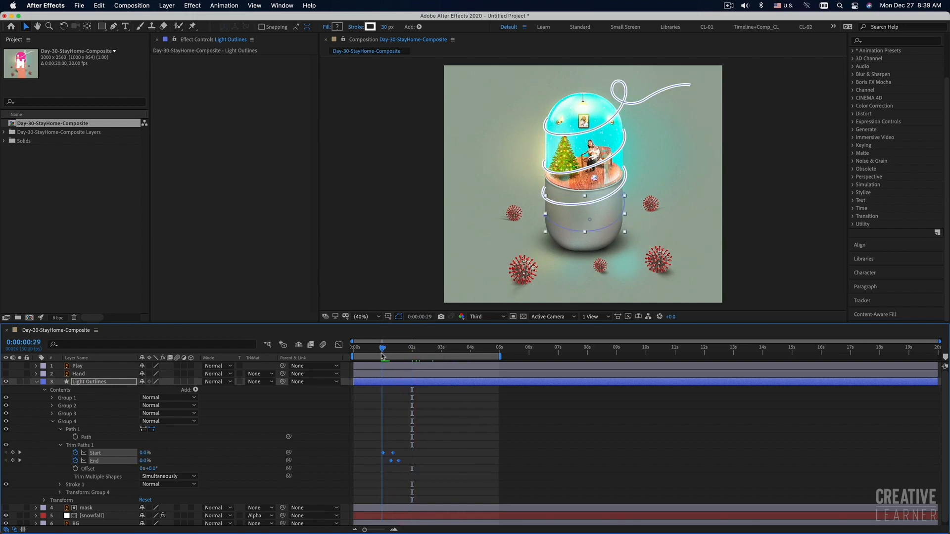
key("space")
left_click_drag(396, 351, 384, 353)
key("space")
key("space")
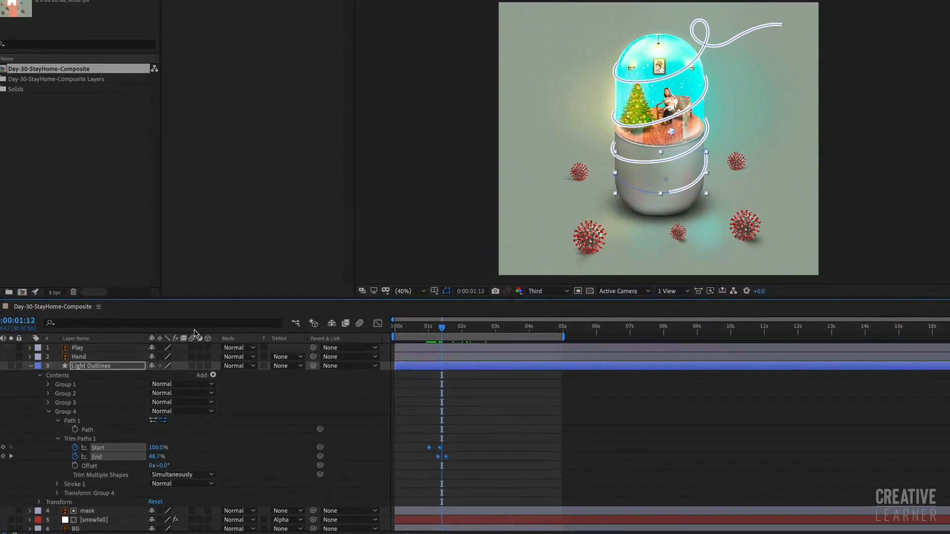
Step: Taper Group 4's Stroke 1 with a Start Length of 0% and an End Length of 100%
left_click_drag(228, 298, 228, 255)
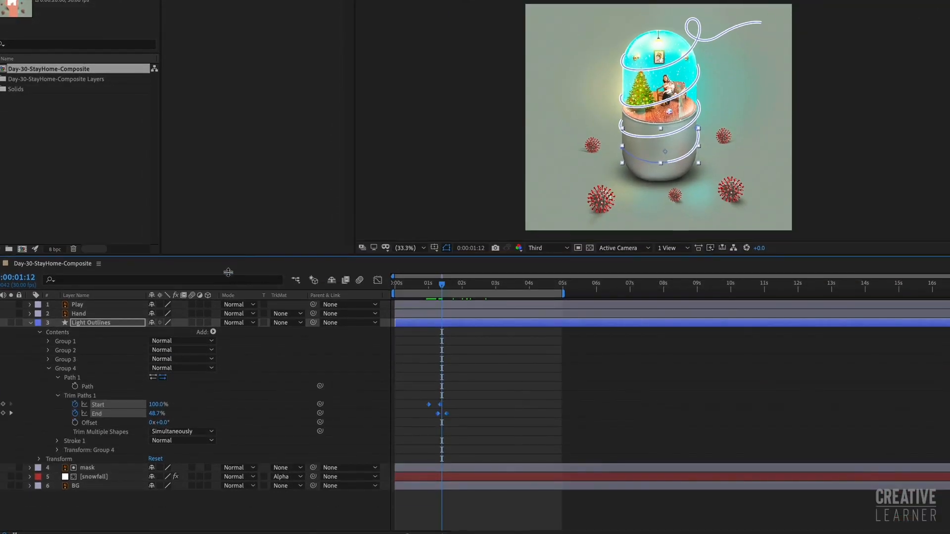
left_click(58, 441)
scroll(110, 476, "down", 3)
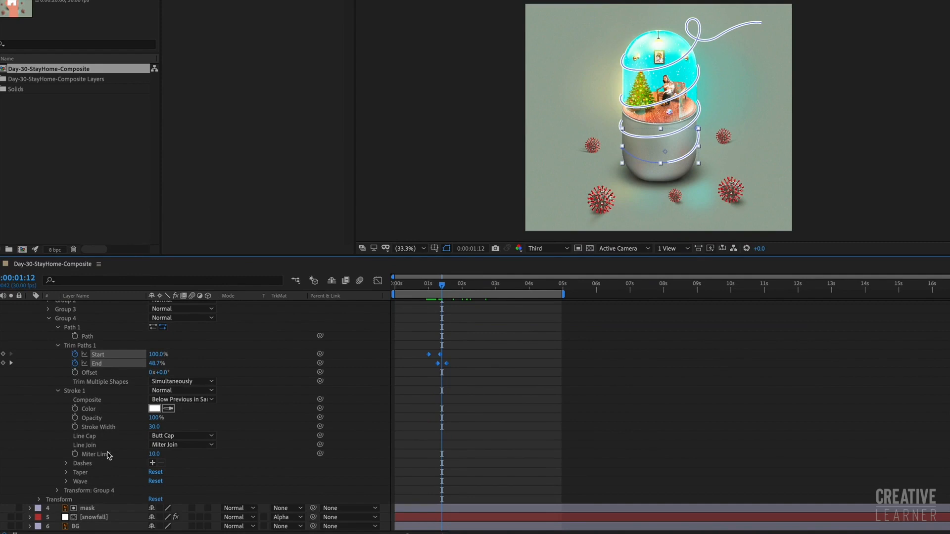
left_click(67, 473)
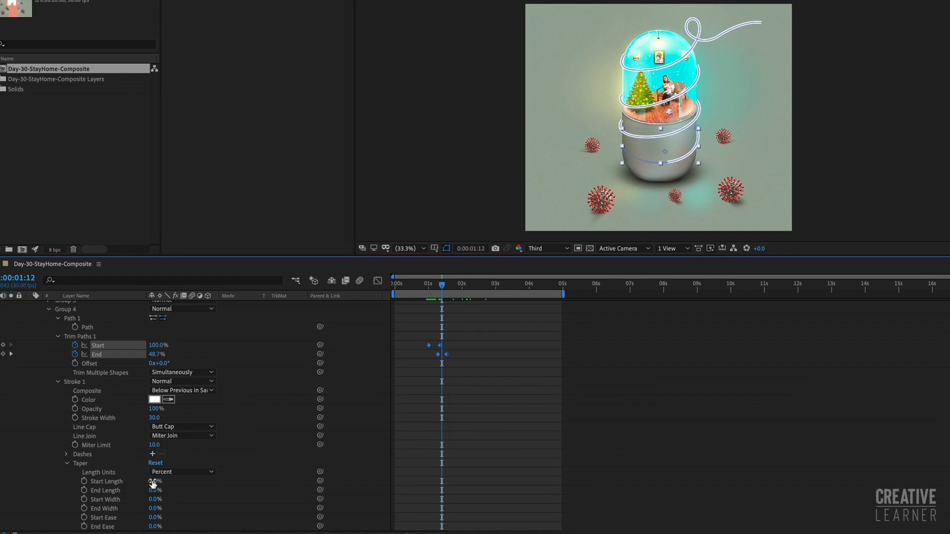
left_click_drag(153, 484, 249, 479)
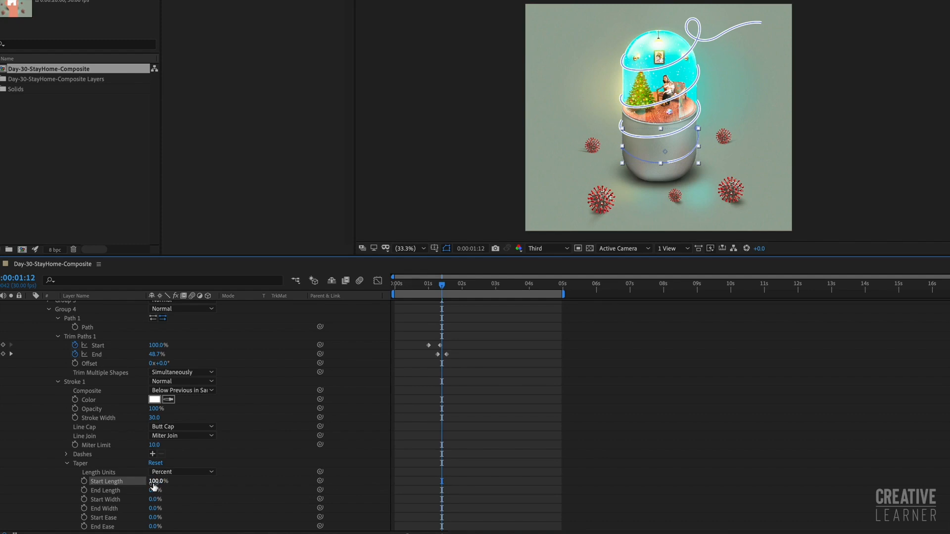
left_click_drag(157, 486, 76, 482)
scroll(119, 491, "down", 1)
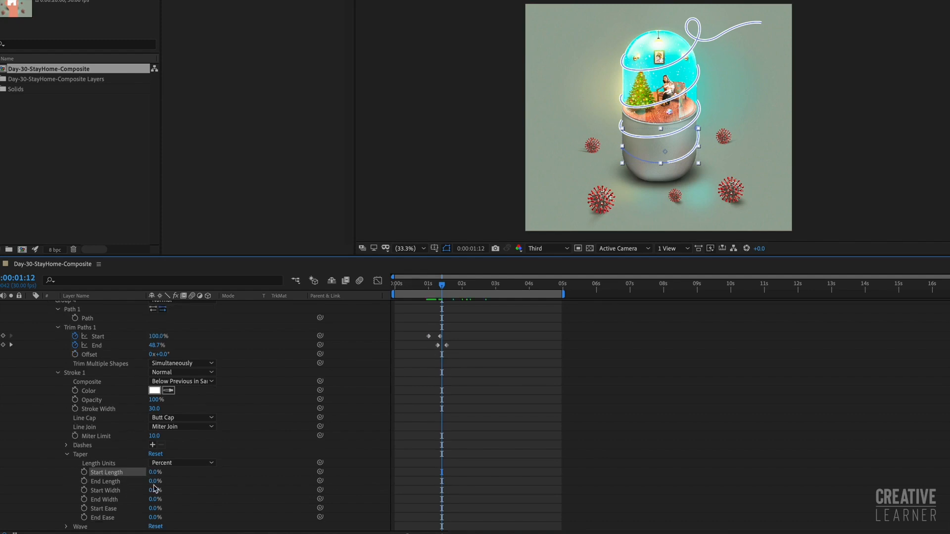
left_click_drag(153, 482, 219, 481)
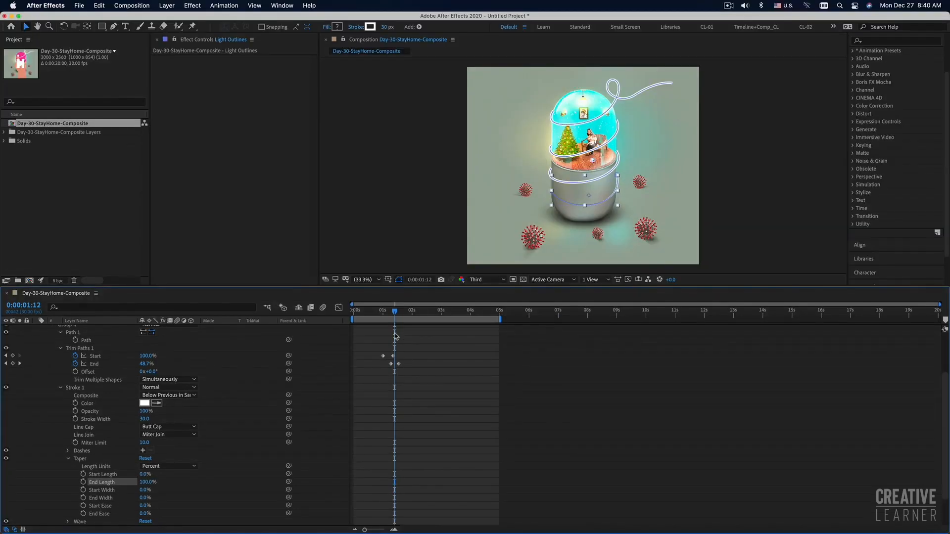
Step: Preview the tapered Group 4 strand repeatedly from 0:00:01:00 and scrub to 0:00:01:08 to inspect its ends
left_click_drag(385, 315, 384, 316)
key("space")
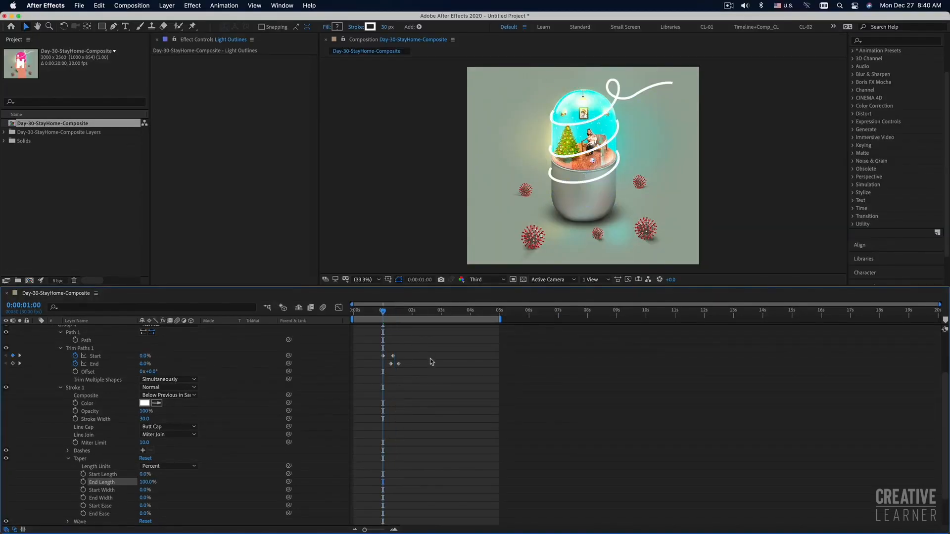
left_click_drag(387, 313, 383, 315)
key("space")
key("space")
left_click_drag(391, 315, 383, 315)
key("space")
key("space")
left_click_drag(401, 315, 392, 318)
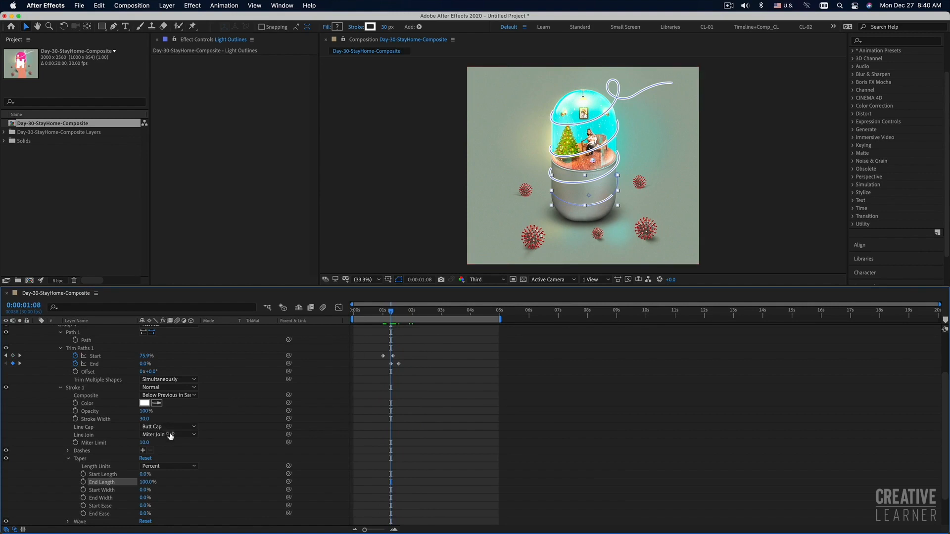
Step: Set Group 4's Stroke 1 Line Cap to Round Cap and preview the strand from 0:00:01:00
left_click(168, 426)
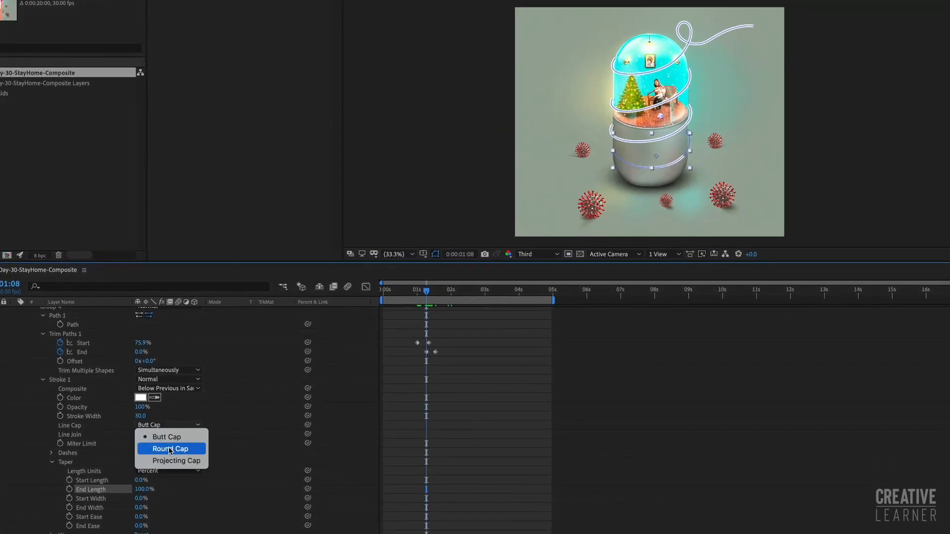
left_click(169, 449)
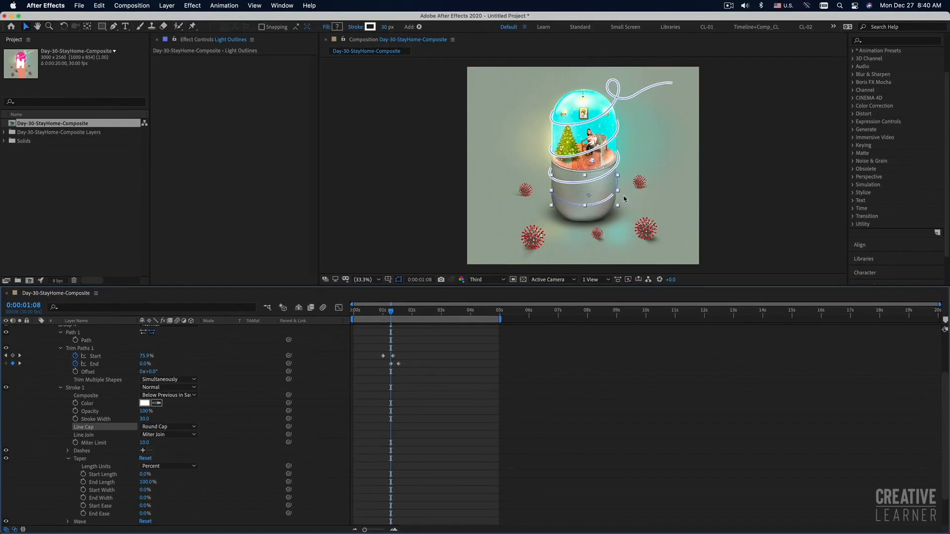
left_click_drag(391, 313, 383, 312)
key("space")
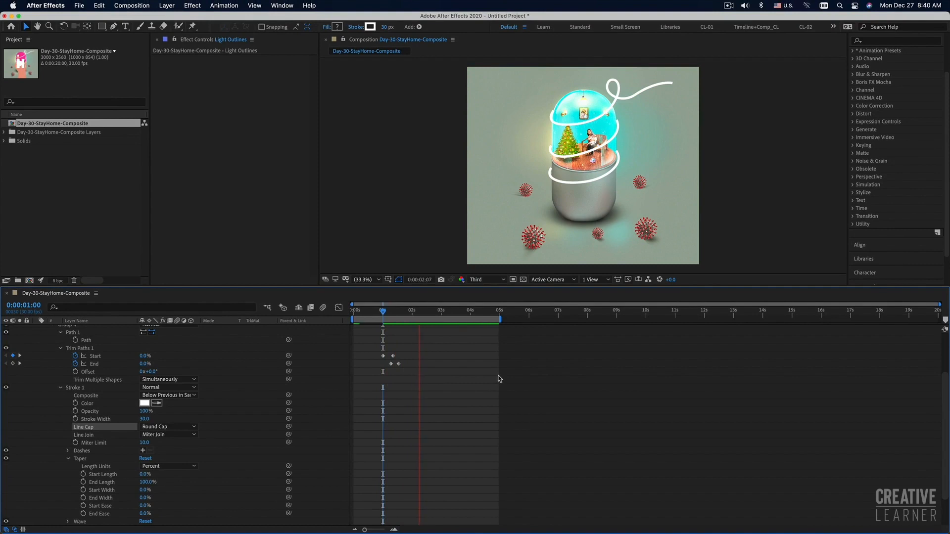
key("space")
left_click_drag(418, 311, 406, 317)
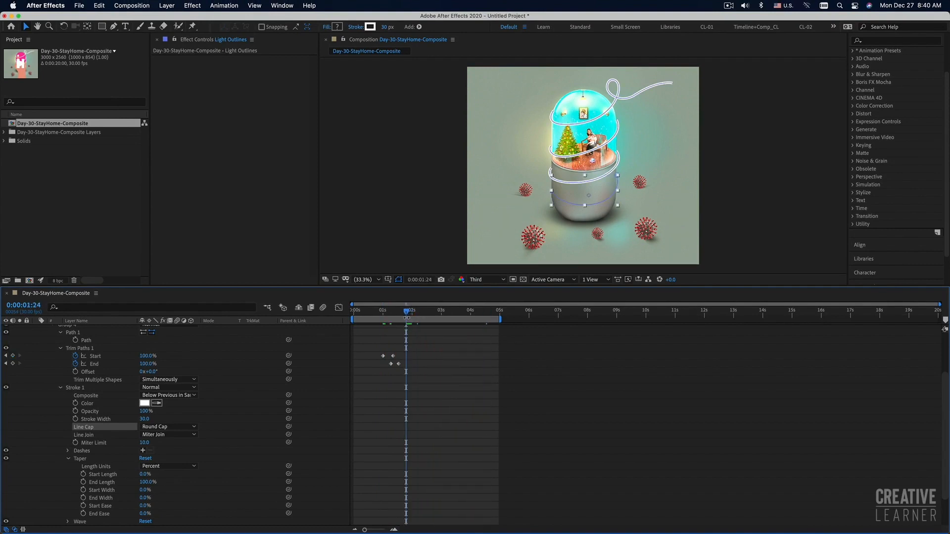
Step: Shorten the work area to end just before 0:00:02:00 and play it as a loop
left_click_drag(499, 319, 414, 322)
left_click(382, 311)
key("space")
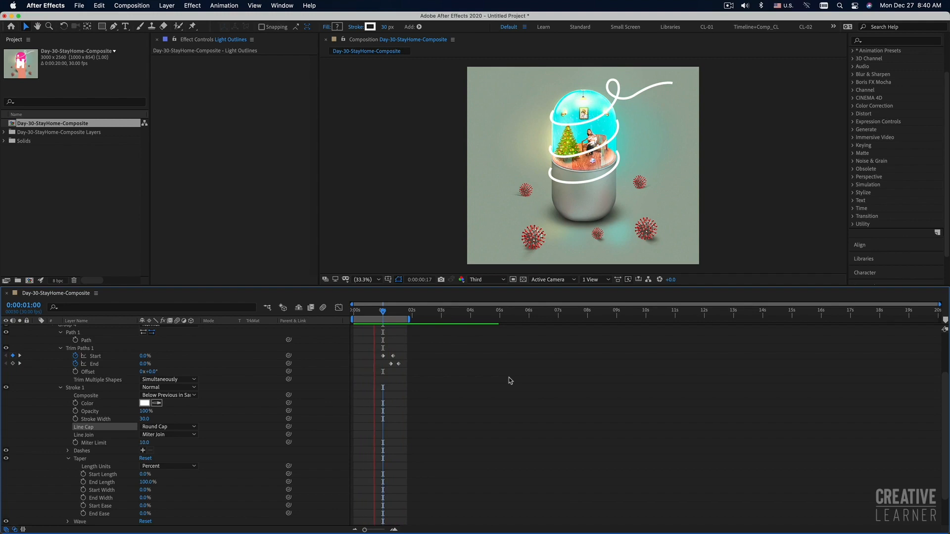
key("space")
Step: Copy all of Group 4's Trim Paths Start and End keyframes
scroll(124, 368, "up", 5)
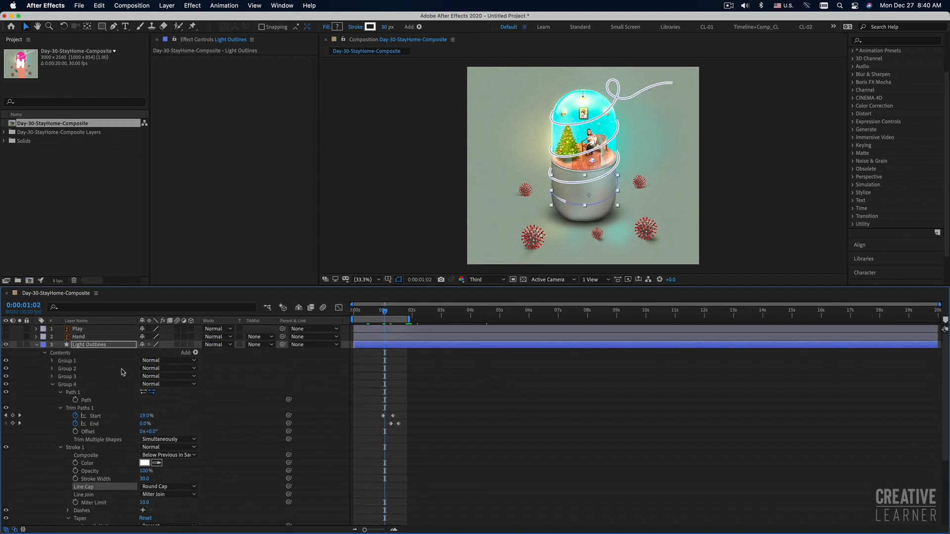
left_click(53, 385)
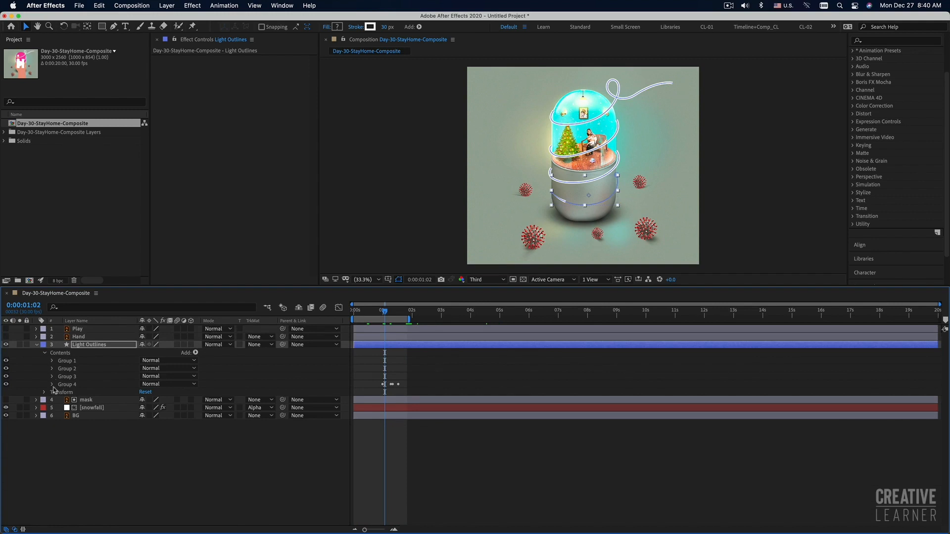
left_click(52, 385)
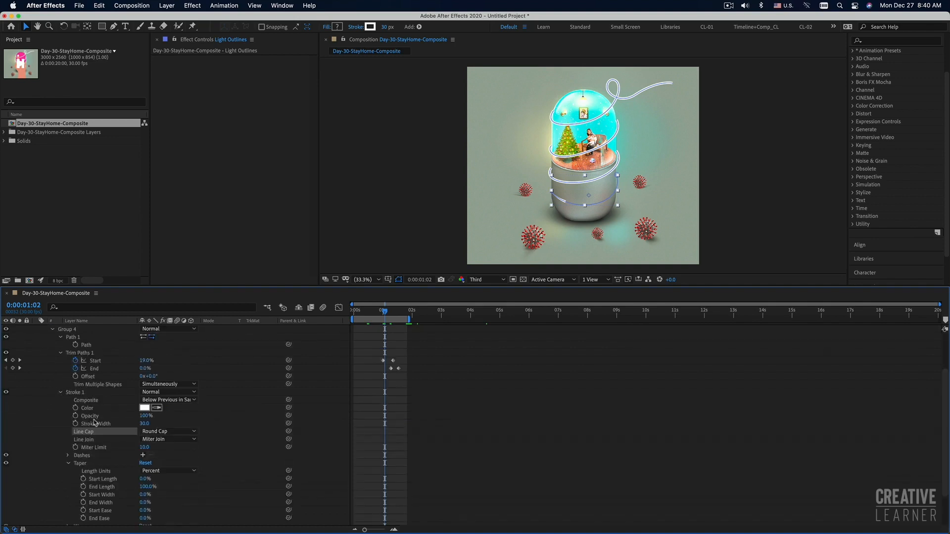
left_click(61, 394)
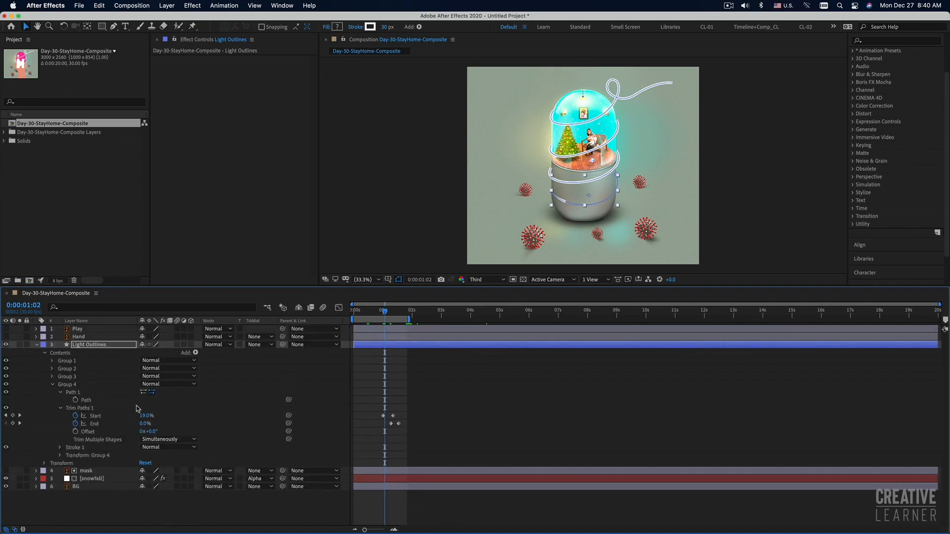
left_click_drag(376, 404, 410, 440)
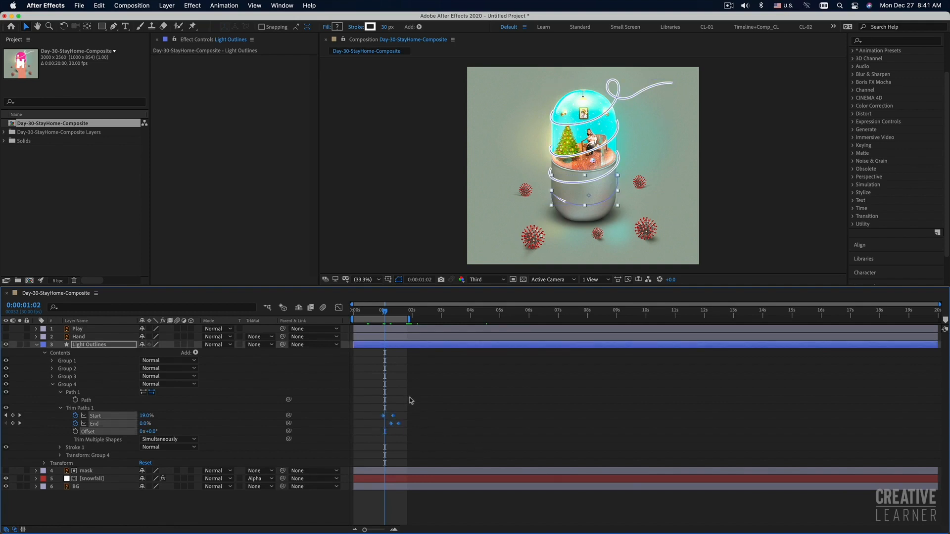
left_click(102, 6)
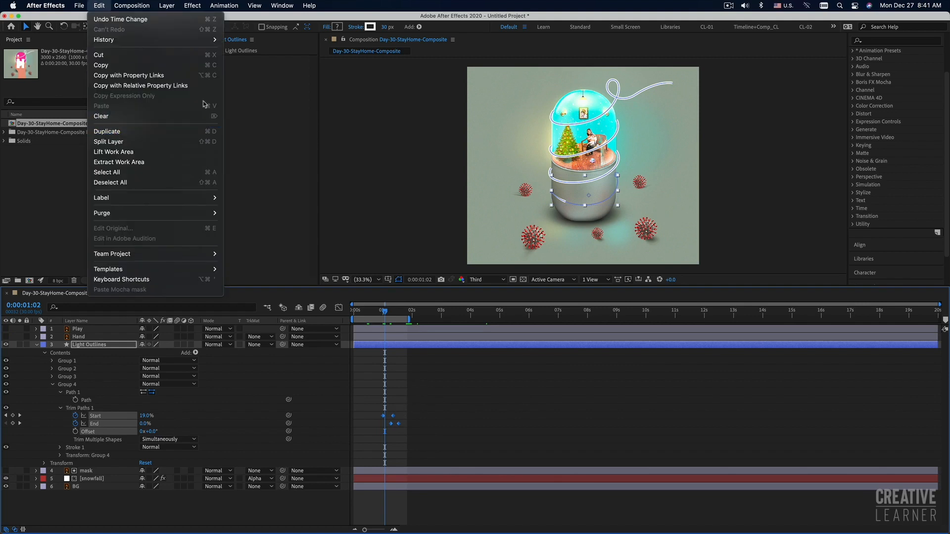
left_click(113, 67)
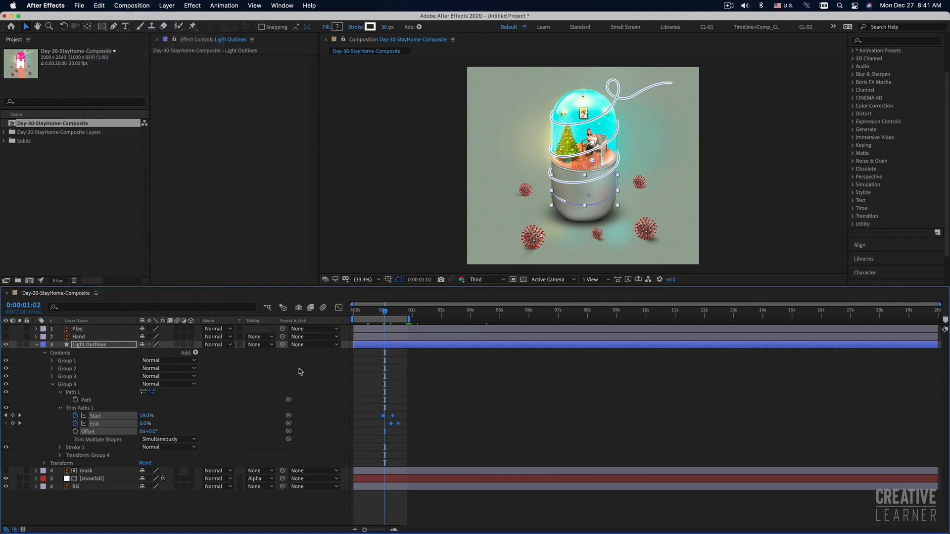
Step: Extend the work area to about 0:00:03:00 and paste the copied Trim Paths keyframes onto Group 3 from 0:00:01:18
left_click(52, 384)
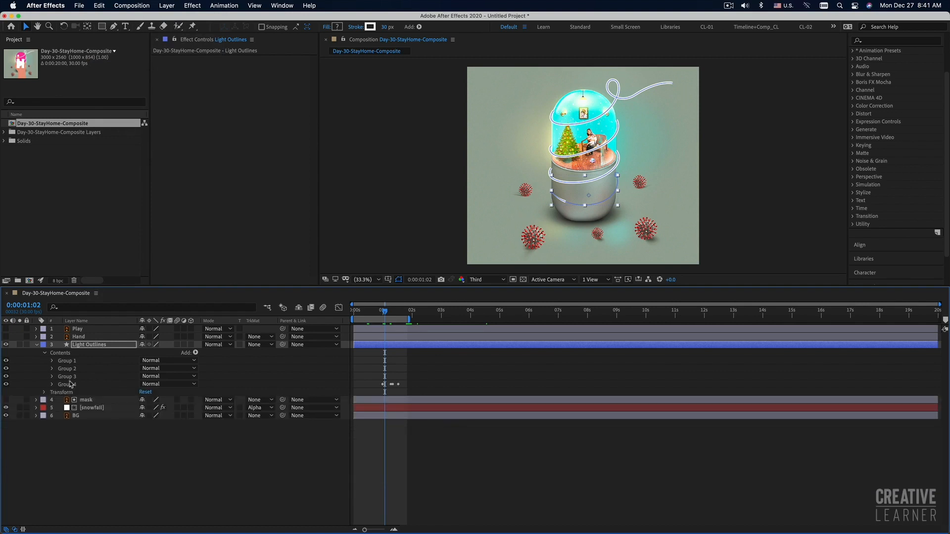
left_click(69, 377)
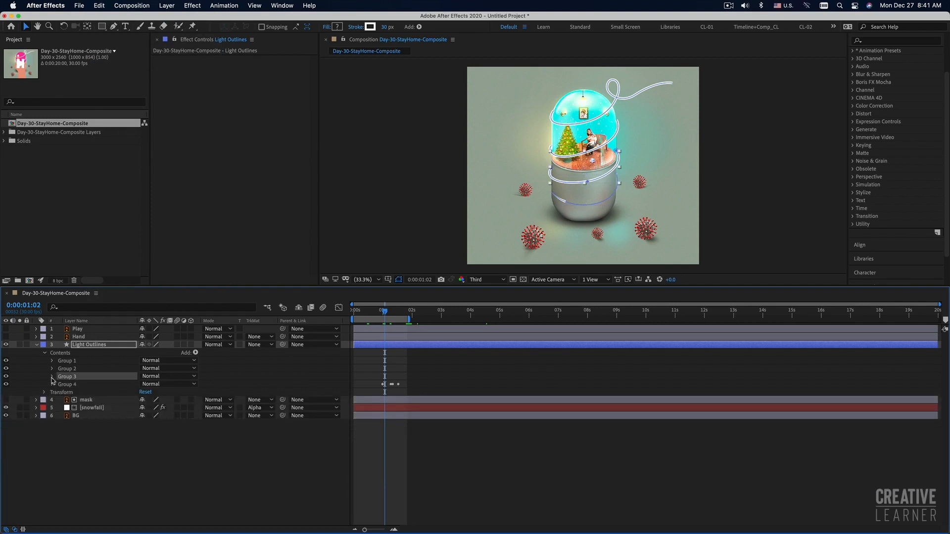
mouse_move(386, 313)
left_mouse_down()
mouse_move(447, 321)
mouse_move(384, 317)
mouse_move(403, 321)
left_mouse_up()
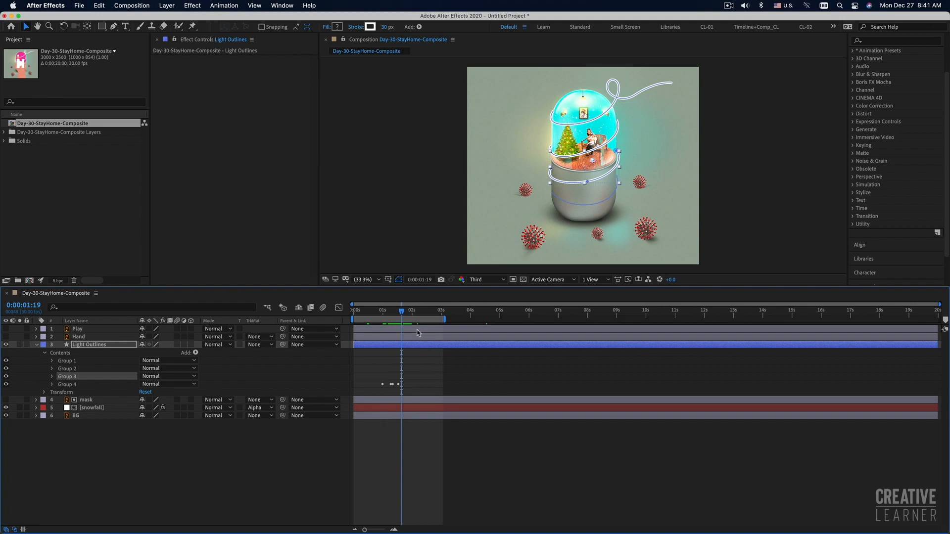
left_click_drag(403, 315, 401, 315)
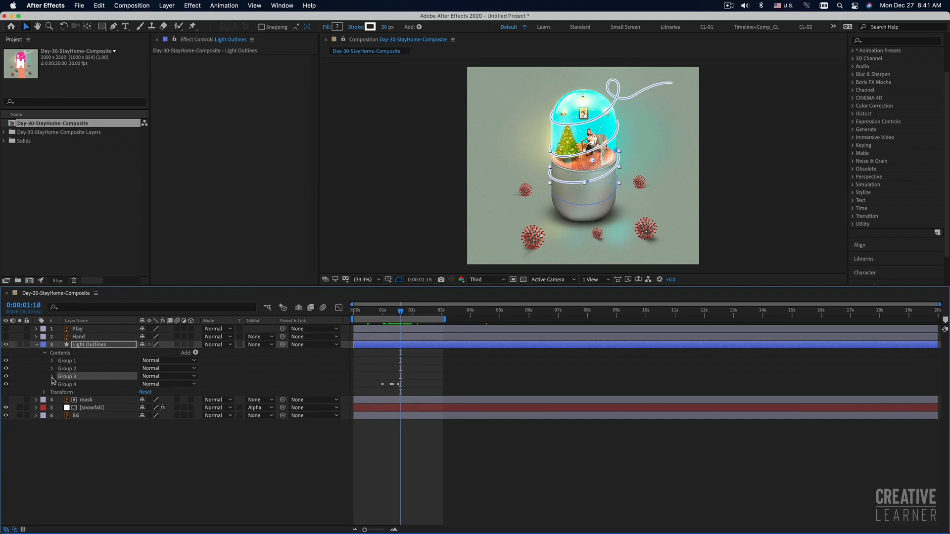
left_click(7, 379)
left_click(7, 379)
left_click(6, 376)
left_click(6, 376)
key("super+v")
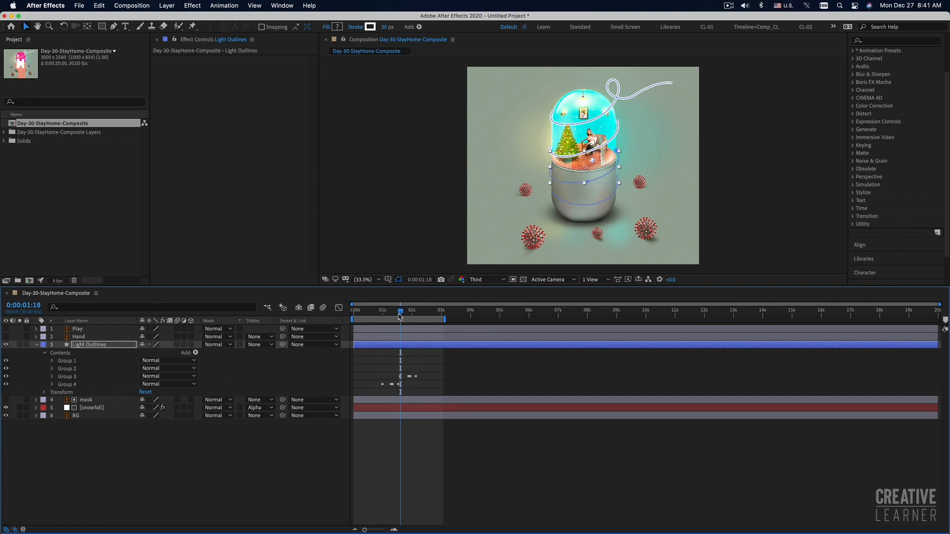
Step: Reverse the direction of Group 3's Path 1 and preview its trim animation from 0:00:01:19
left_click_drag(401, 315, 405, 315)
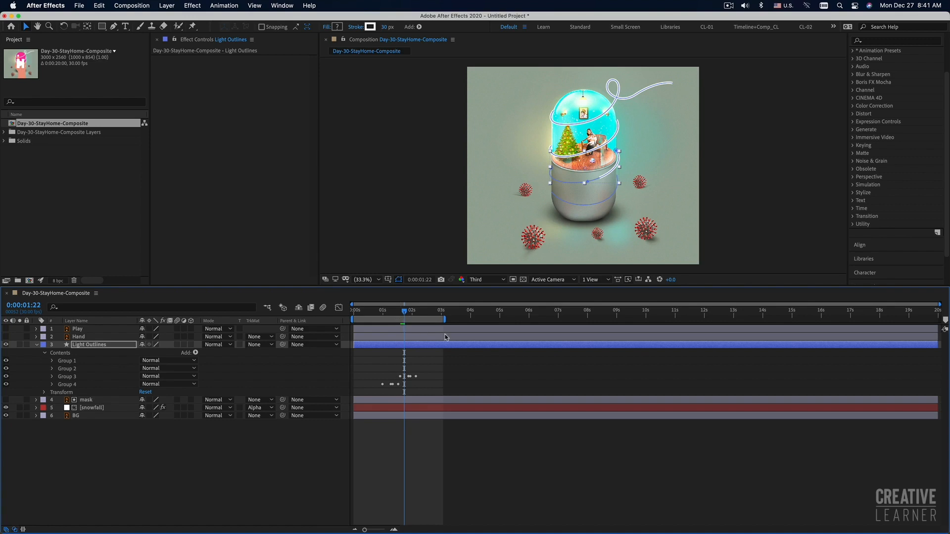
left_click(51, 376)
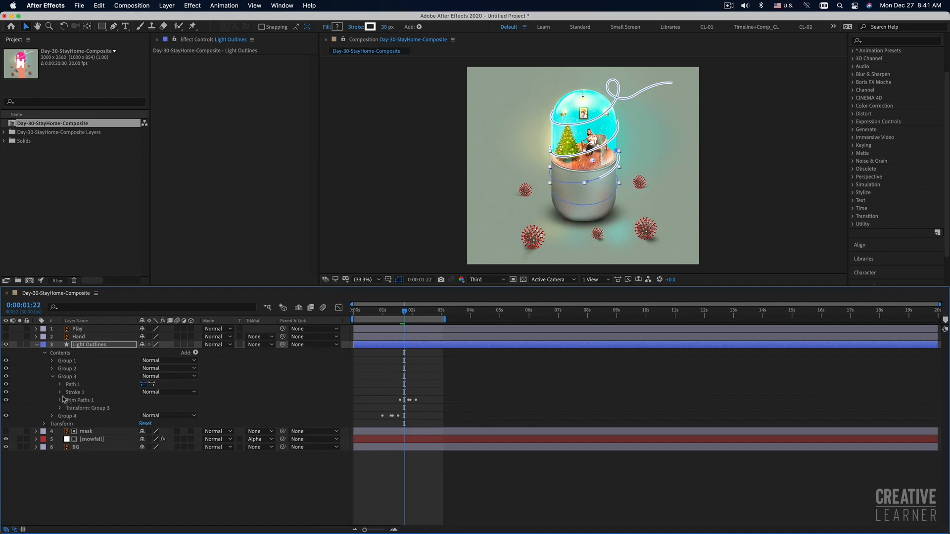
left_click(60, 401)
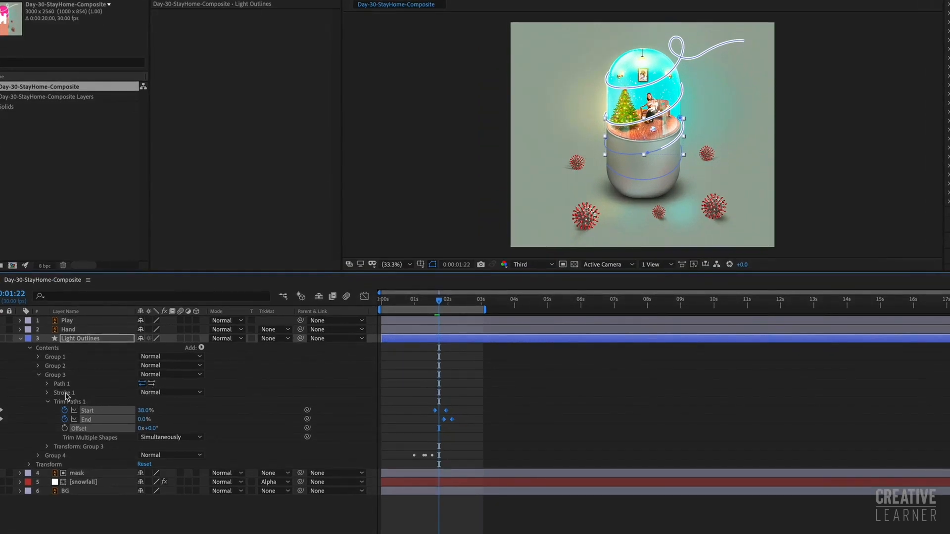
left_click(153, 384)
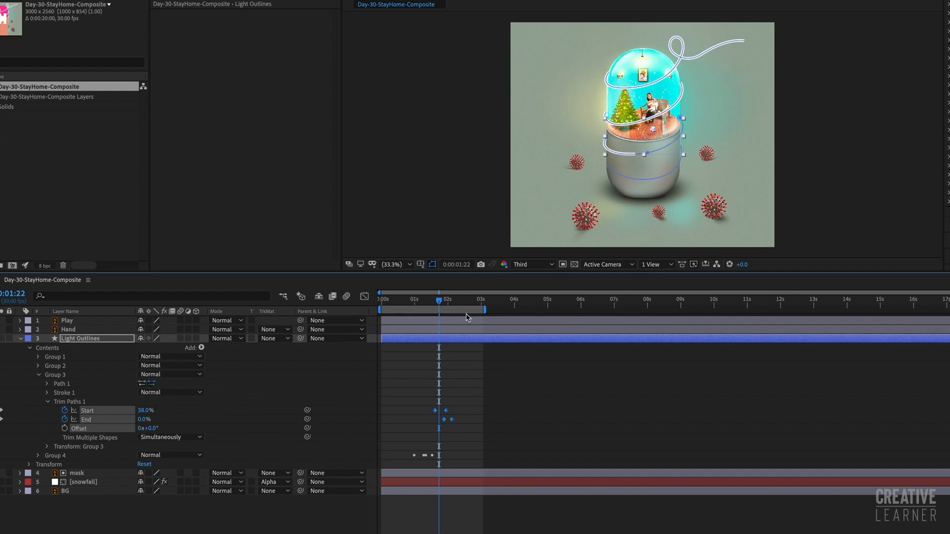
left_click_drag(439, 302, 435, 303)
key("space")
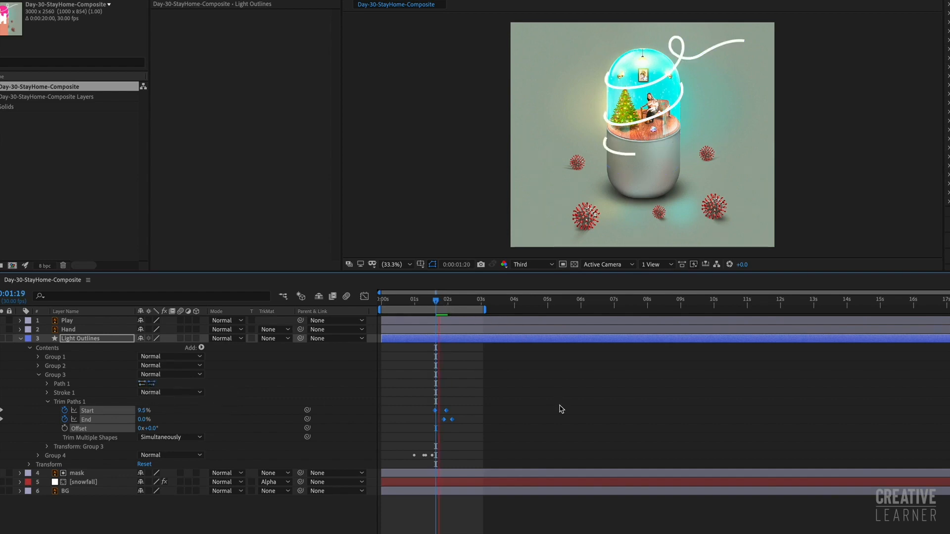
Step: Start the work area at about 0:00:00:25 and preview the animation of the light strokes around the capsule
key("space")
left_click_drag(416, 300, 410, 305)
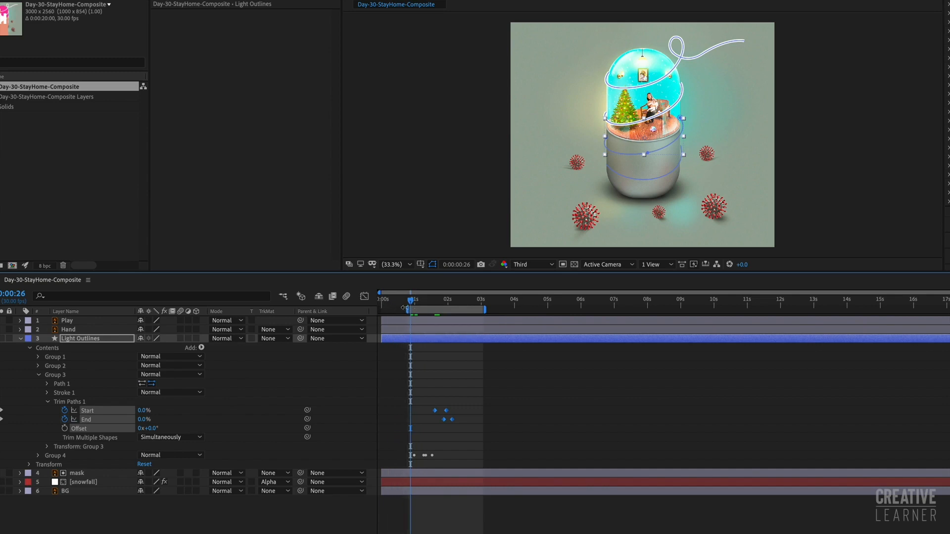
key("space")
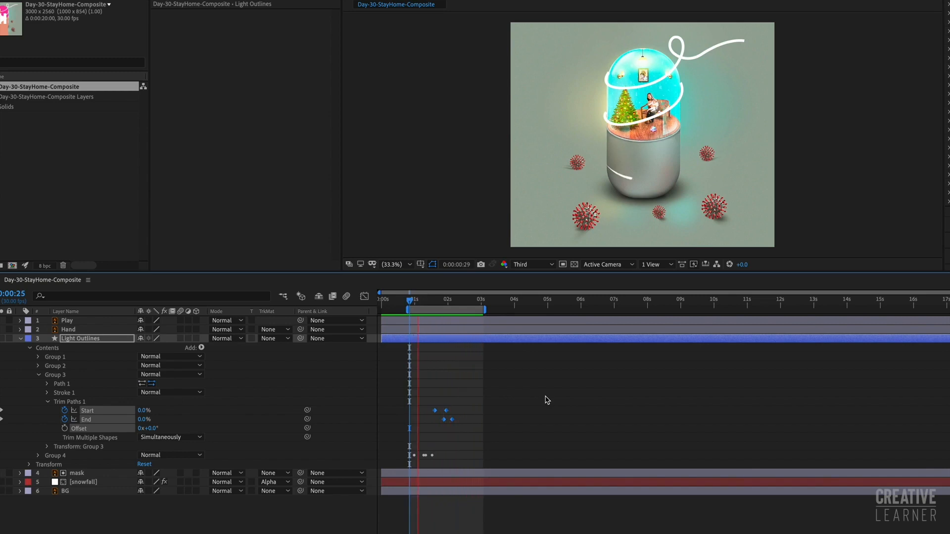
key("space")
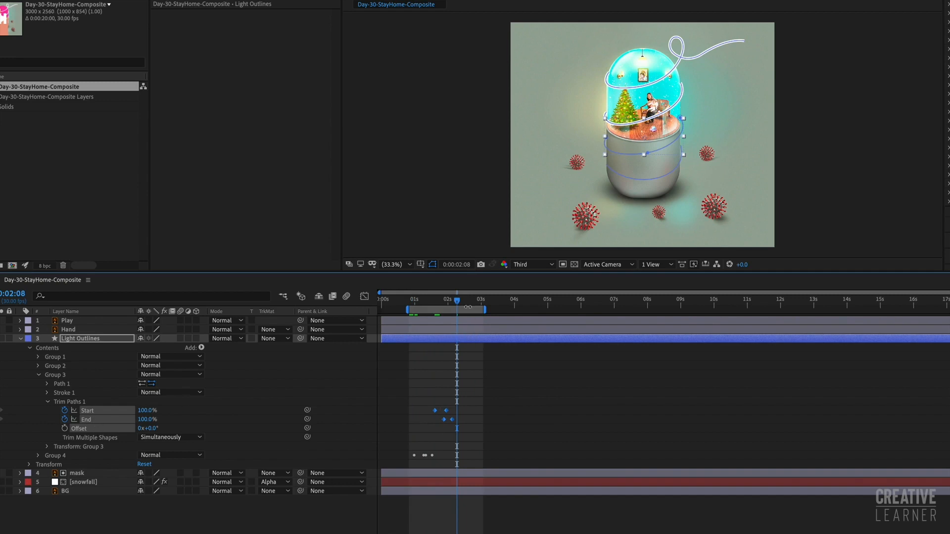
Step: Set the Taper End Length of Group 3's Stroke 1 to 100% in the Light Outlines layer
left_click_drag(458, 302, 448, 309)
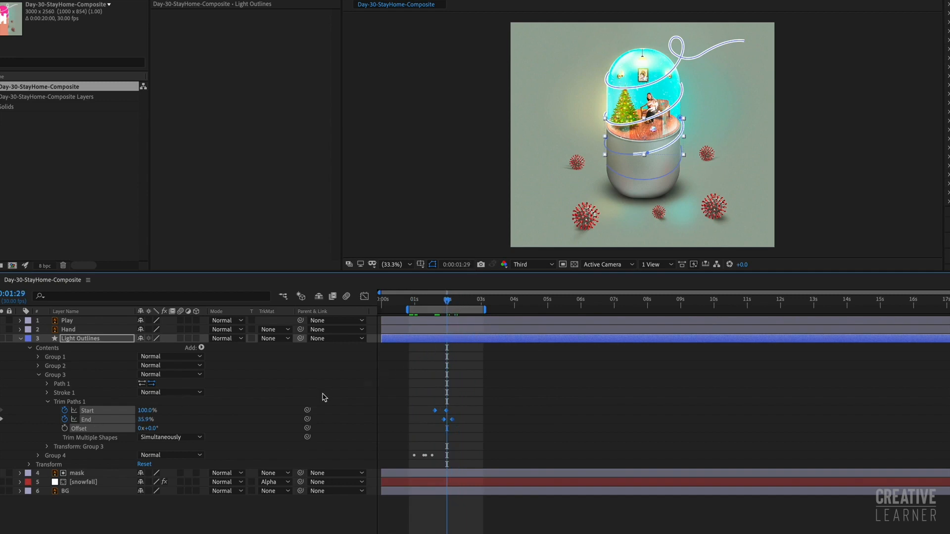
left_click(48, 393)
scroll(89, 470, "down", 2)
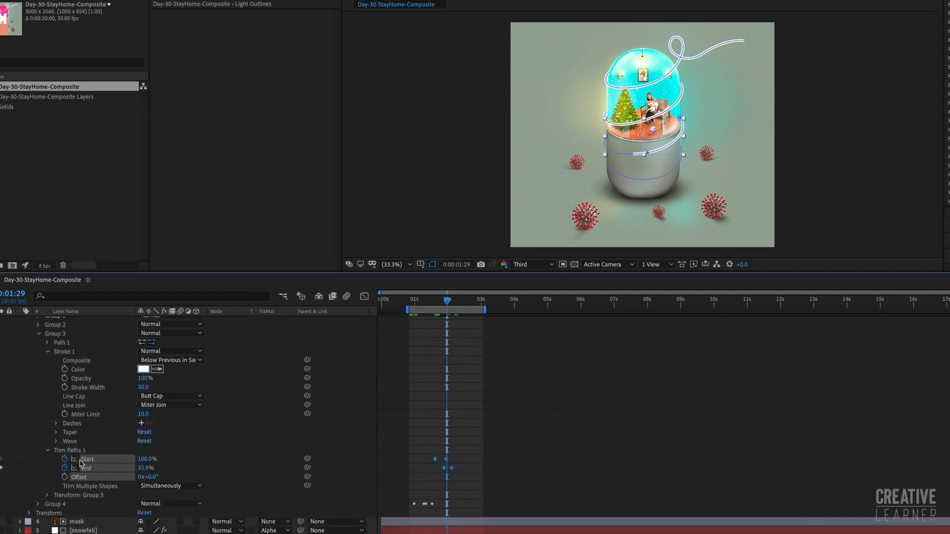
left_click(71, 433)
left_click(56, 432)
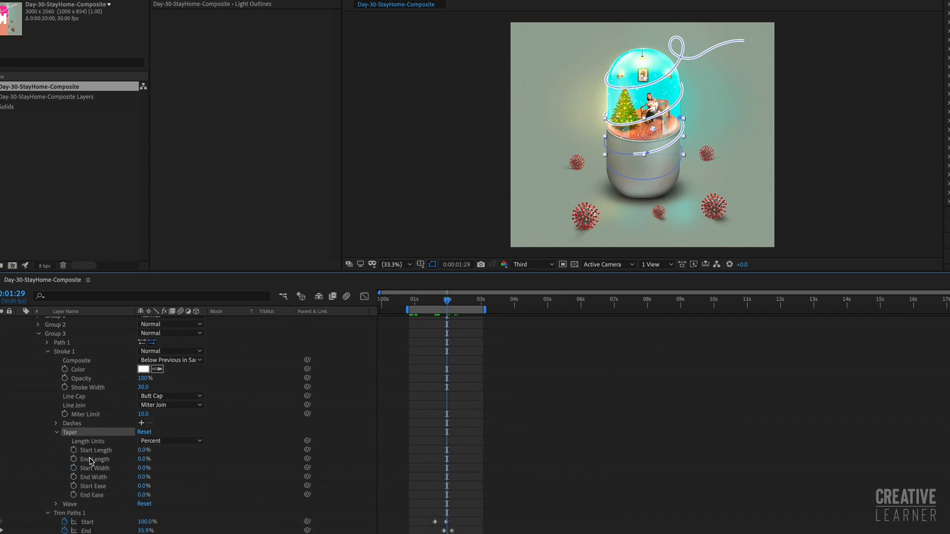
left_click_drag(143, 459, 231, 460)
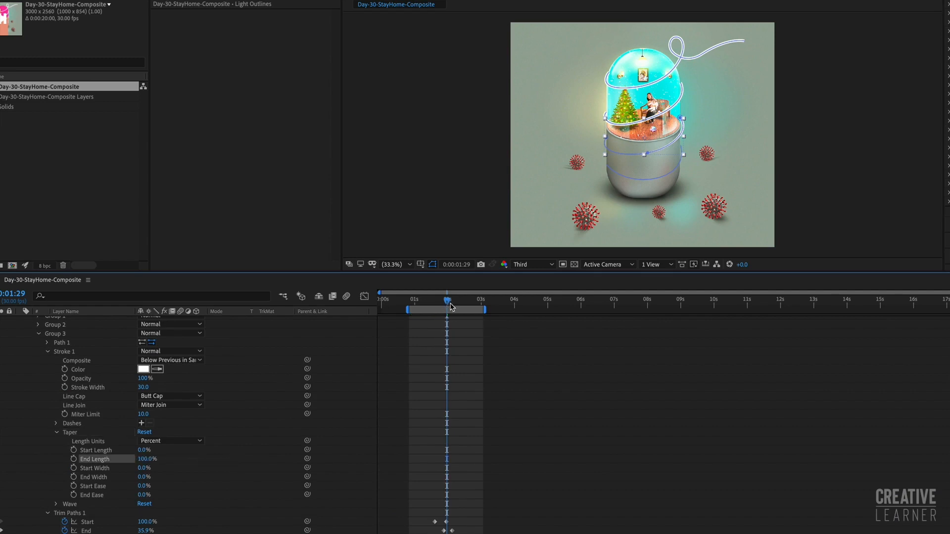
Step: Change the Line Cap of Group 3's stroke to Round Cap and preview the animation
left_click(163, 397)
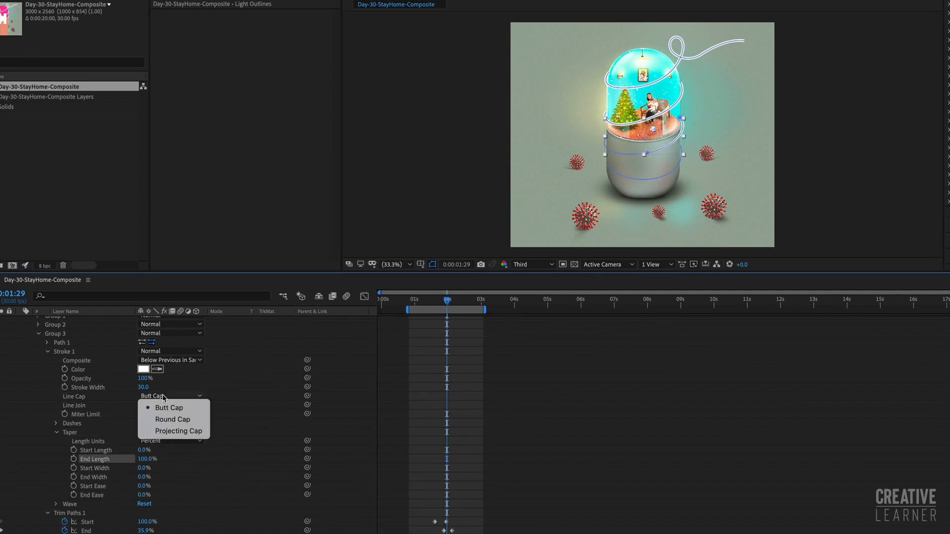
left_click(174, 420)
left_click(411, 300)
key("space")
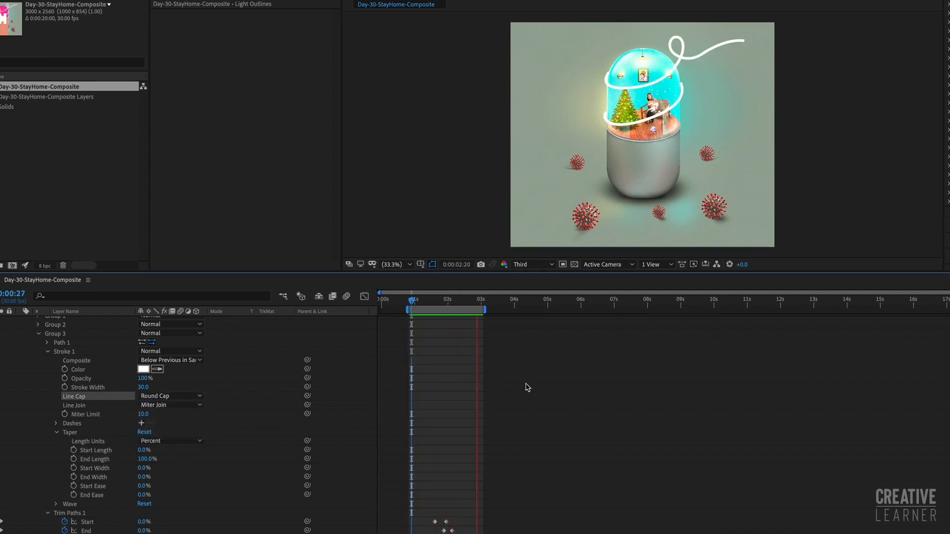
key("space")
Step: Paste the animated Trim Paths into Group 2 at 0:00:02:07 and preview the result
scroll(111, 419, "up", 2)
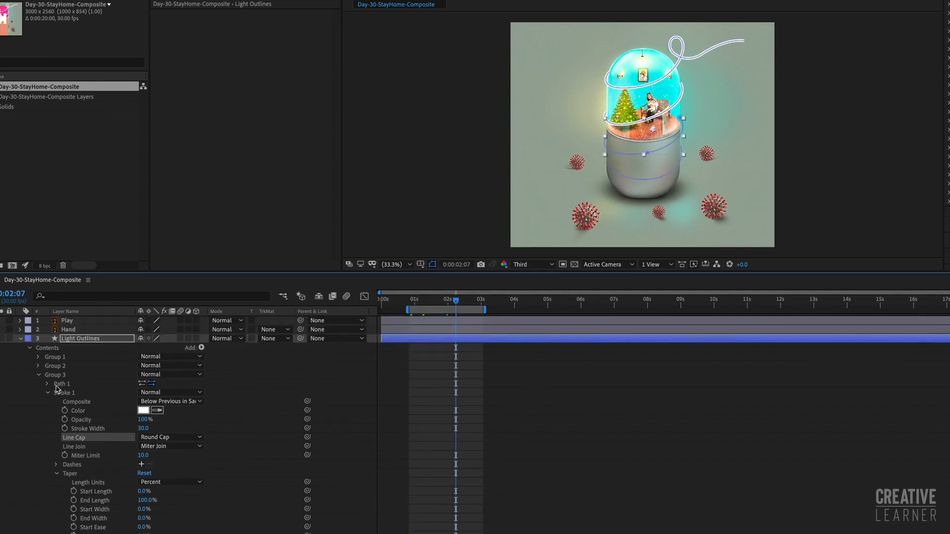
left_click(39, 375)
left_click(56, 367)
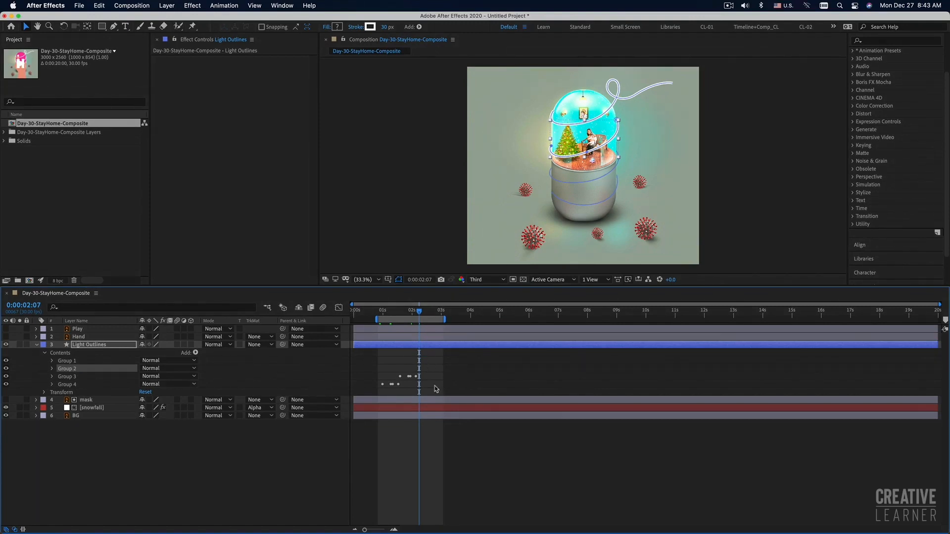
left_click(443, 388)
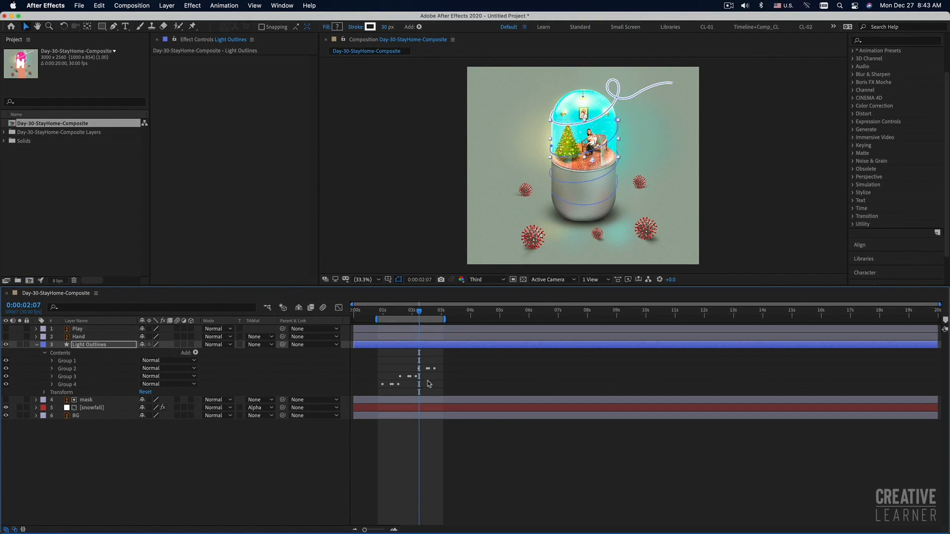
key("space")
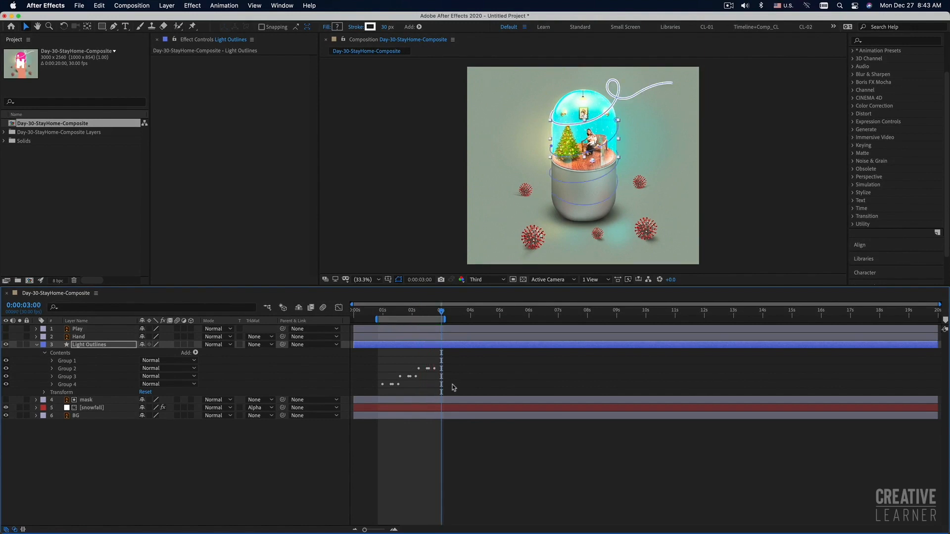
Step: Extend the work area to about 4 seconds, turn on reversed path direction for Group 2's Path 1, and preview
left_click_drag(446, 319, 473, 319)
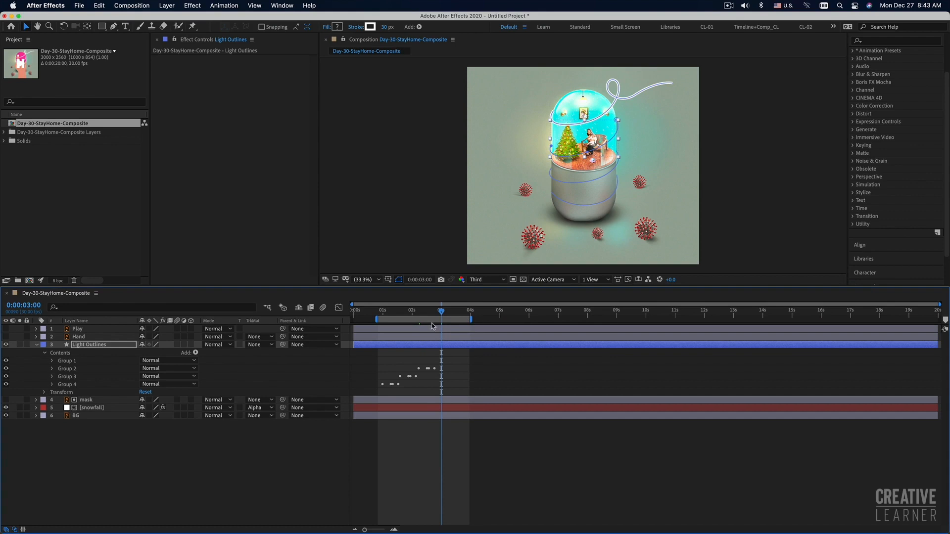
left_click(422, 313)
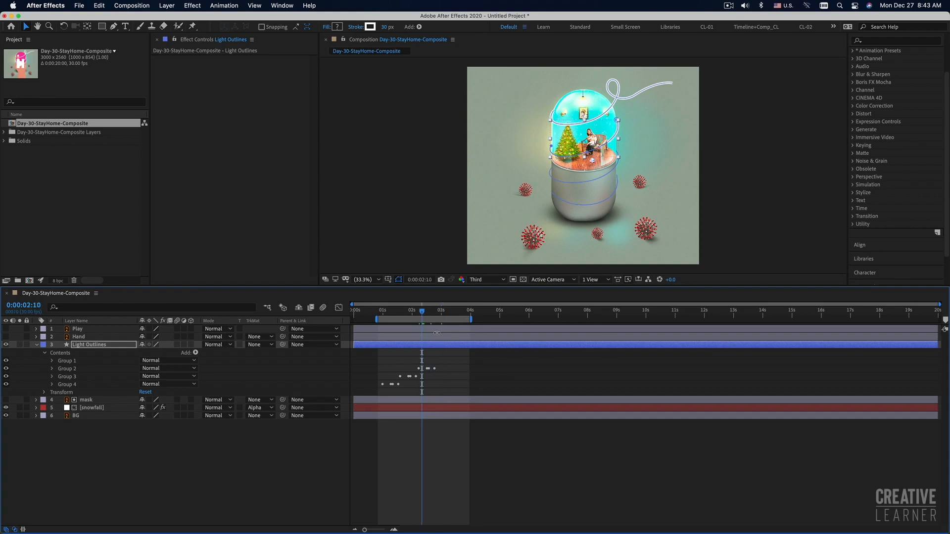
left_click(53, 369)
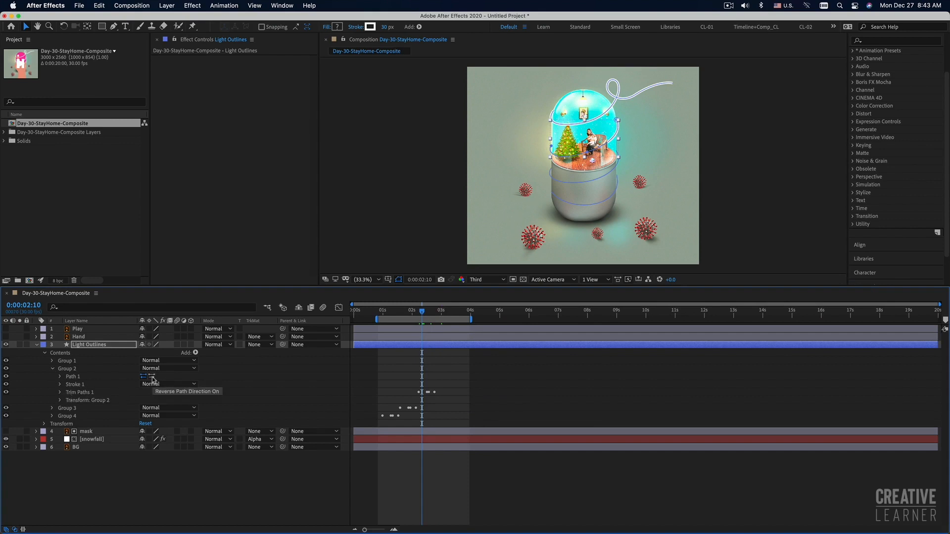
left_click_drag(416, 317, 420, 339)
key("space")
key("space")
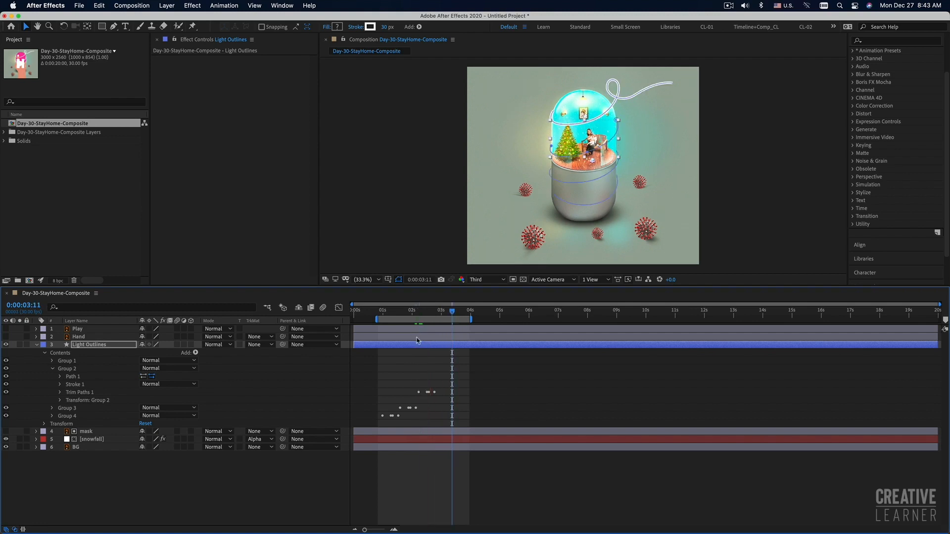
Step: Shorten the work area to end just before 3 seconds and set Group 2's stroke Taper End Length to 100%
left_click_drag(432, 319, 424, 317)
key("n")
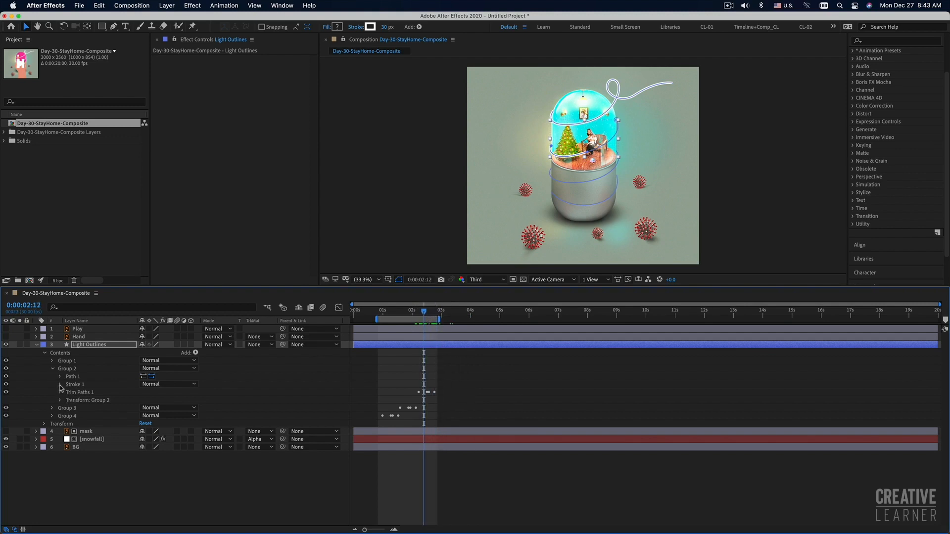
left_click(60, 385)
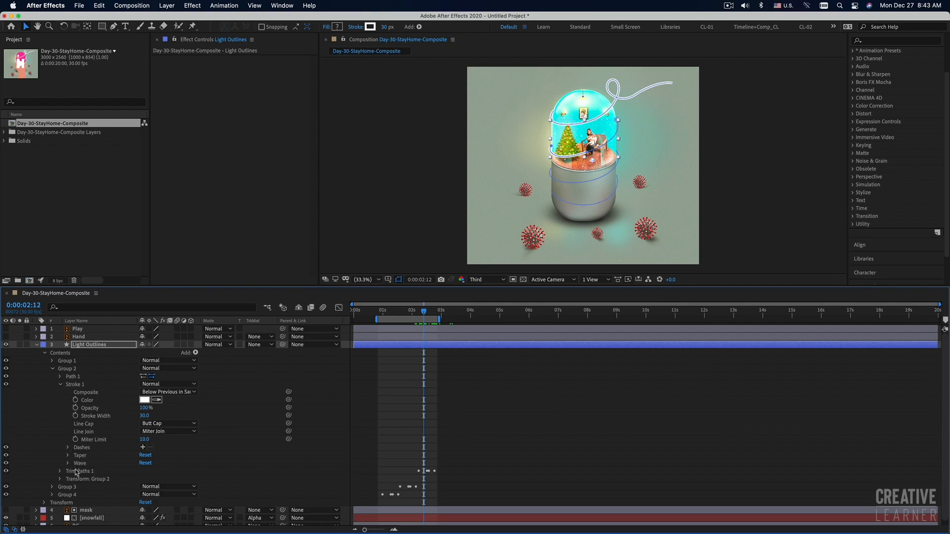
left_click(67, 456)
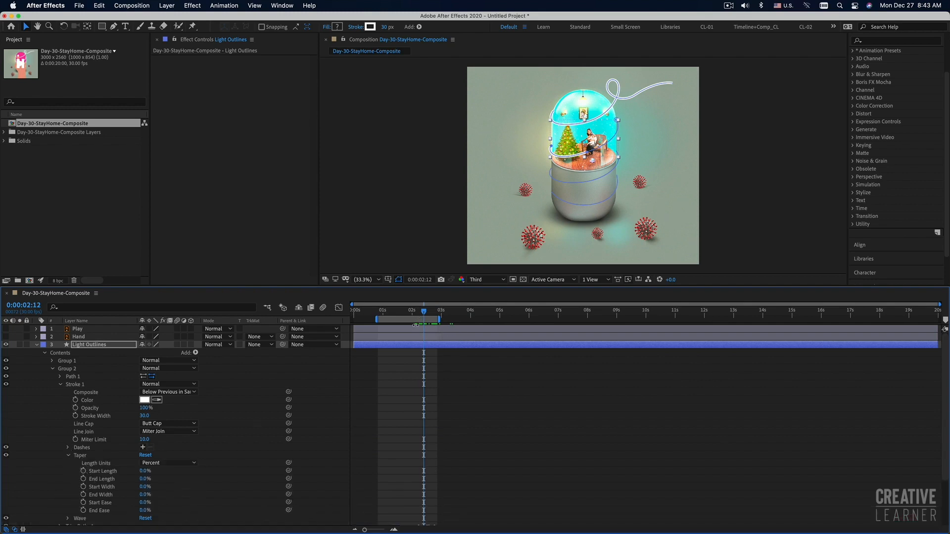
left_click_drag(144, 479, 246, 479)
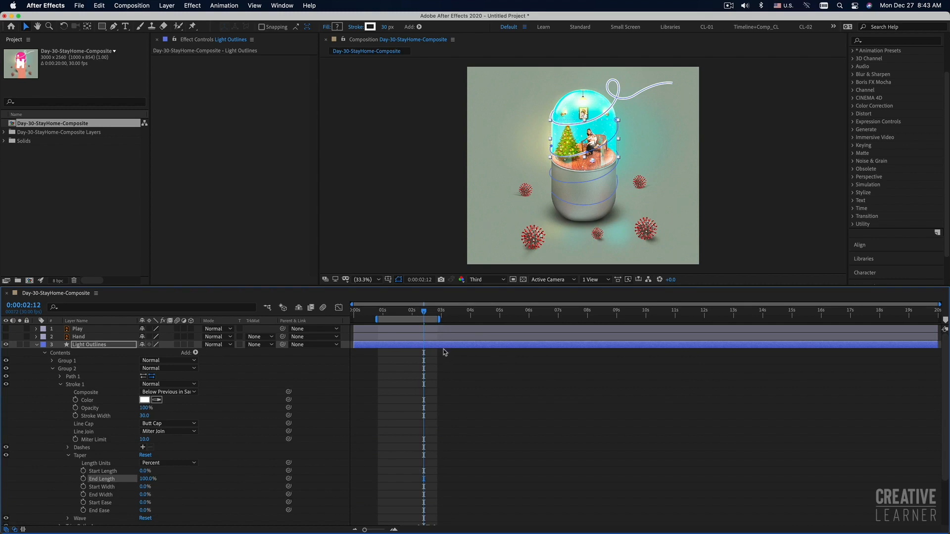
Step: Change the Line Cap of Group 2's stroke to Round Cap and preview the animation
left_click_drag(427, 315, 426, 315)
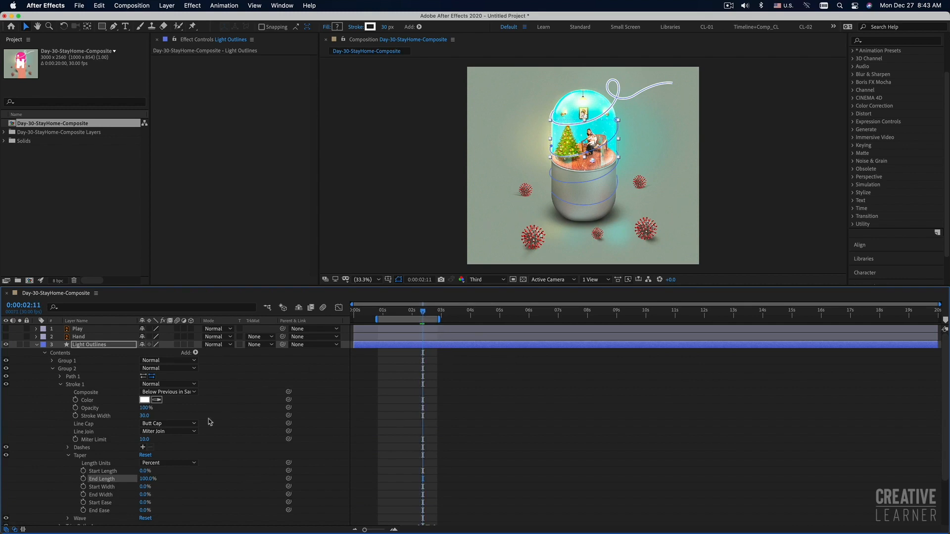
left_click(170, 424)
left_click(169, 444)
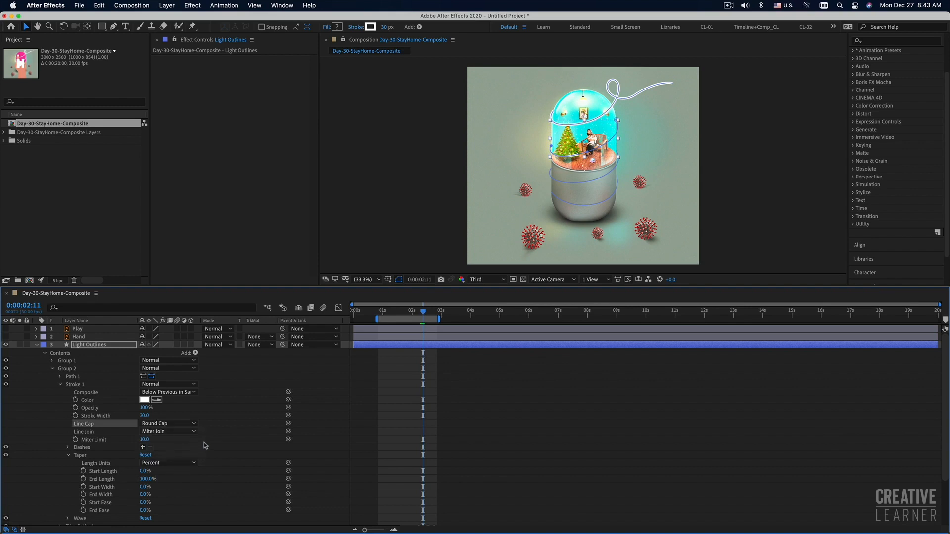
left_click_drag(421, 316, 412, 316)
key("space")
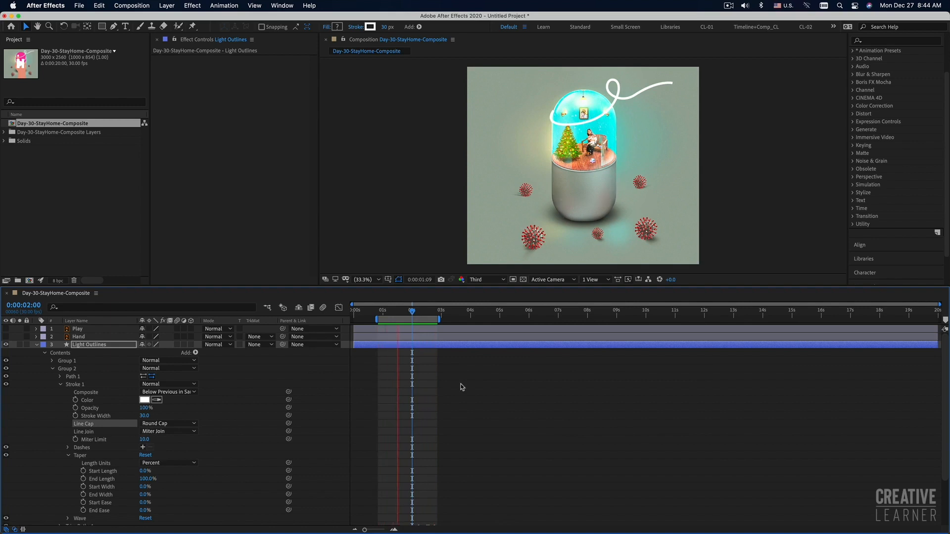
key("space")
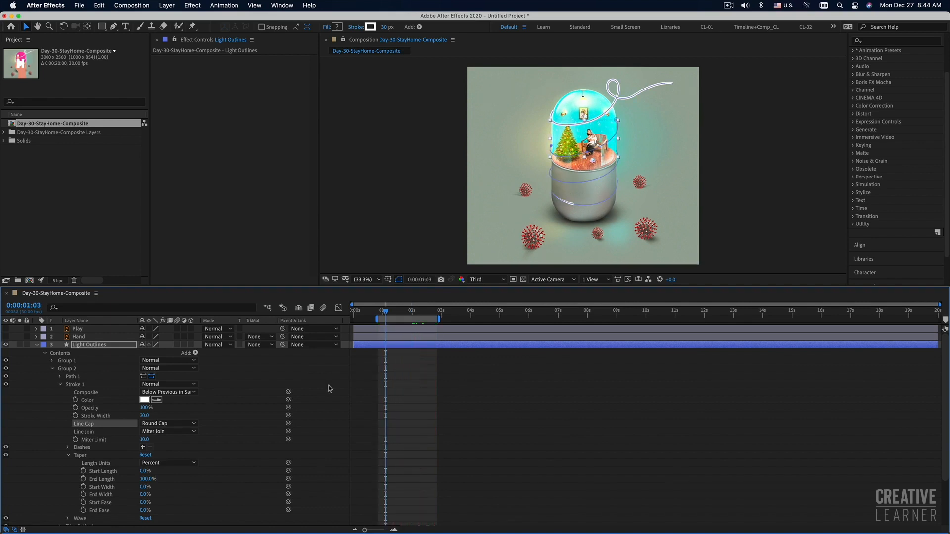
Step: Select Group 1, extend the work area to about 3.5 seconds, and move the current time to 0:00:02:27
left_click(52, 369)
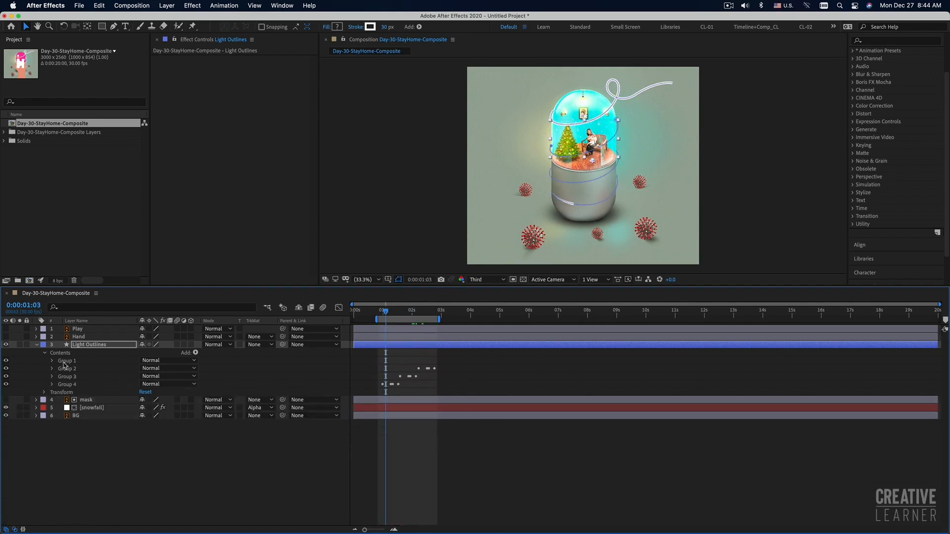
left_click(66, 361)
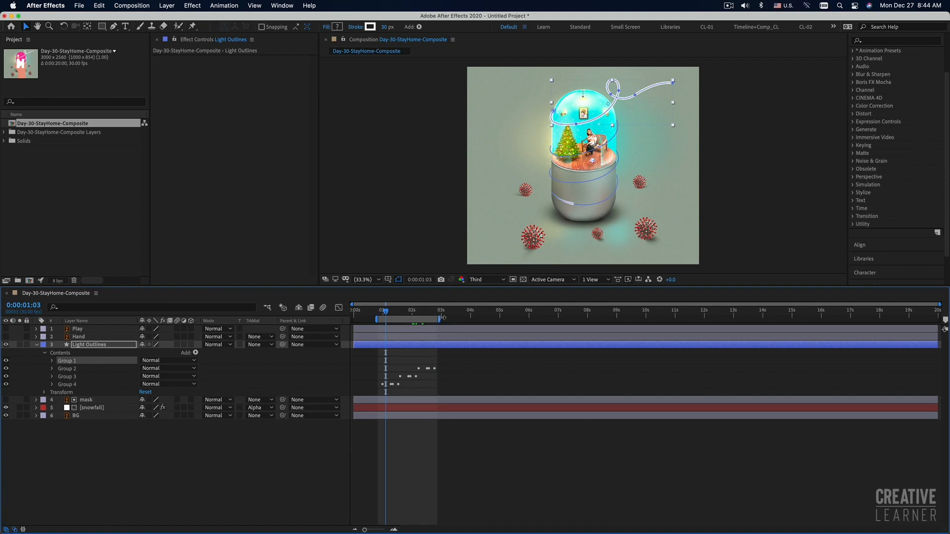
left_click_drag(440, 319, 458, 320)
left_click_drag(389, 312, 443, 319)
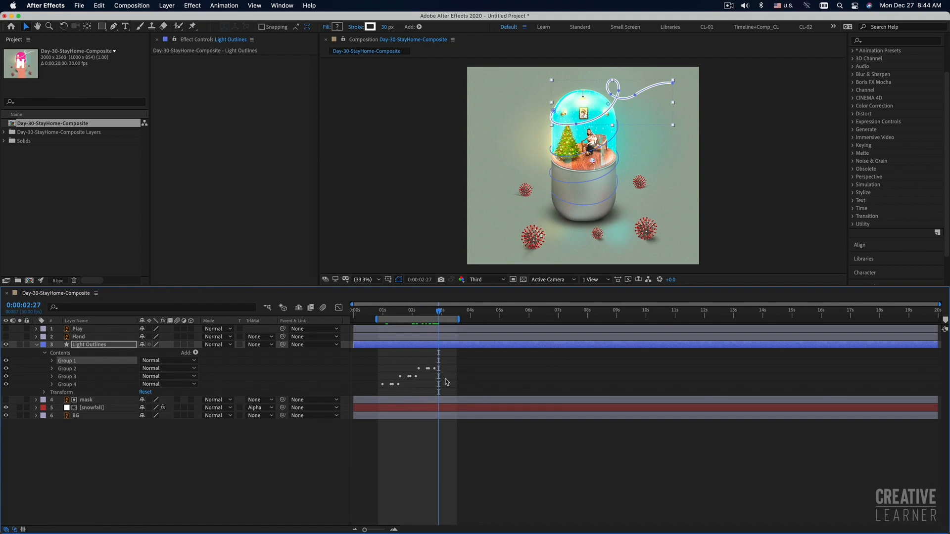
Step: Review the stroke and taper settings of Group 2
left_click(66, 370)
left_click(52, 369)
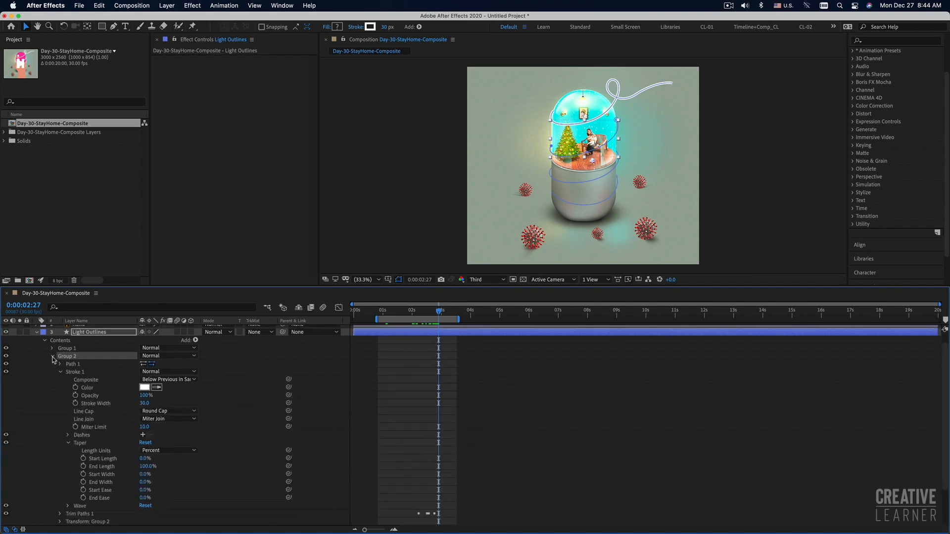
left_click(52, 356)
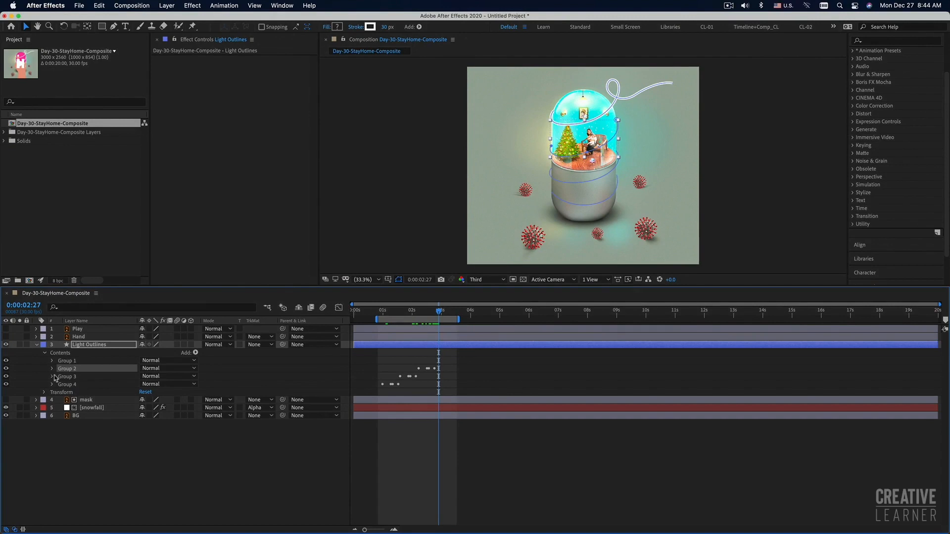
left_click(52, 369)
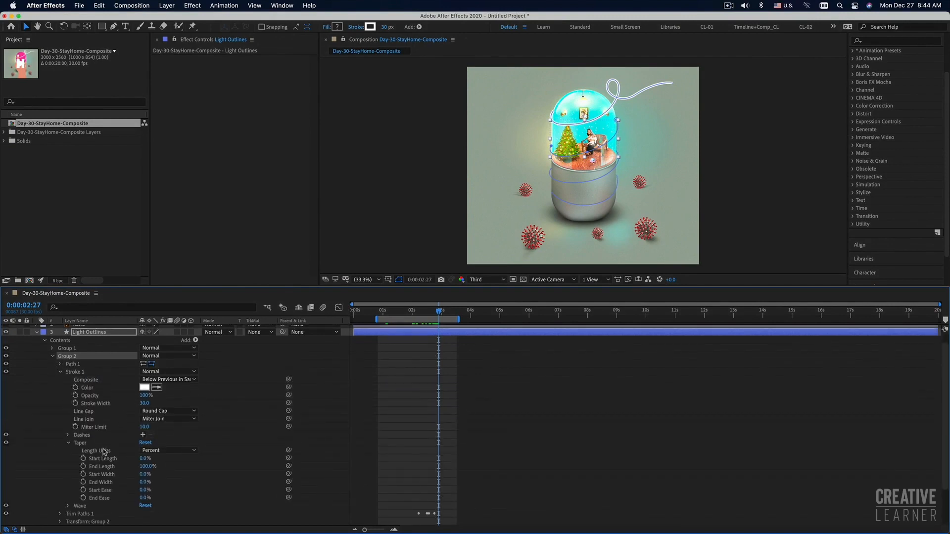
left_click(53, 357)
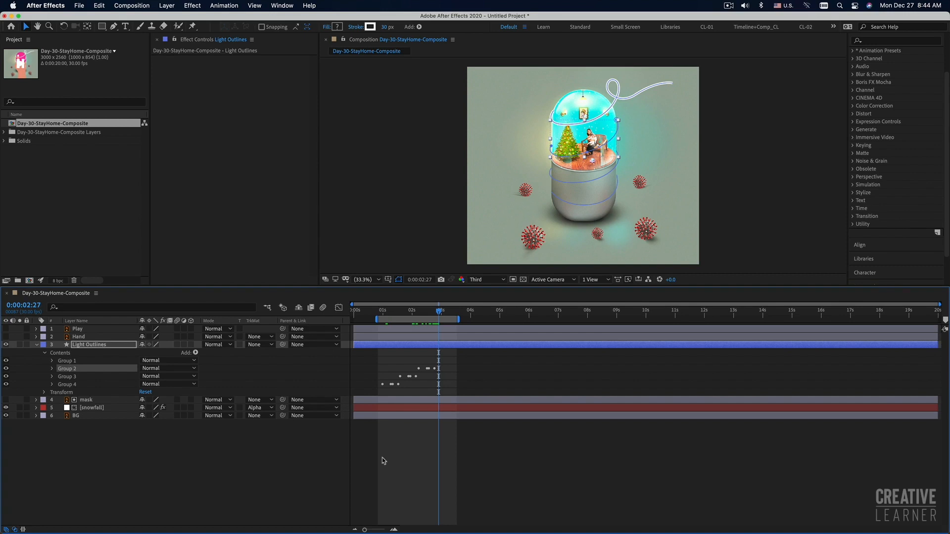
Step: Reveal only the keyframed Start and End properties of the Light Outlines layer
key("u")
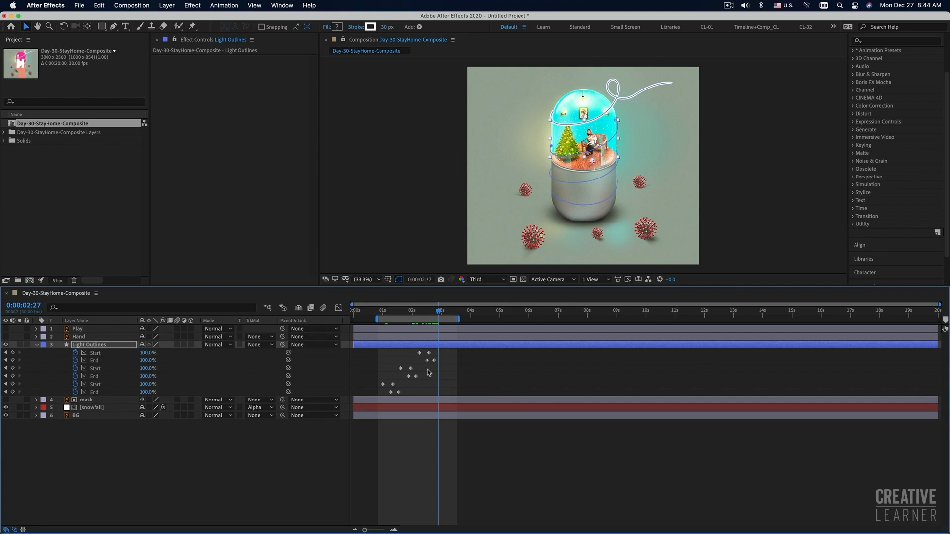
key("u")
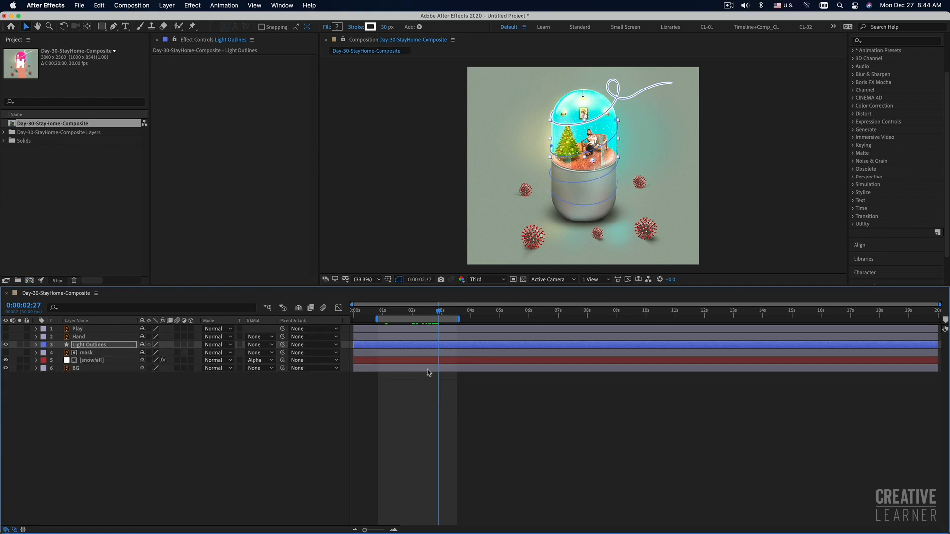
key("u")
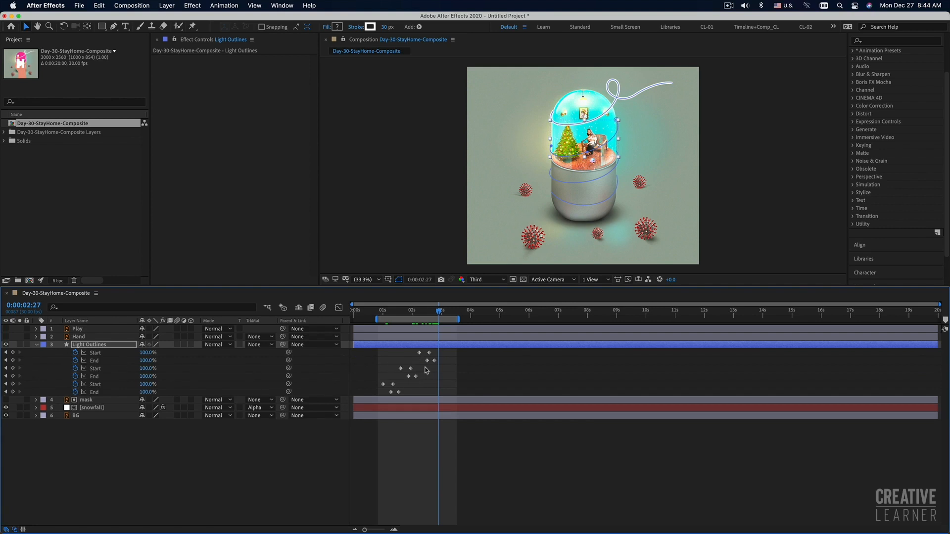
Step: Copy Group 2's trim Start and End keyframes into Group 1 at 0:00:02:27, and extend the work area to about 3.9 seconds
left_click_drag(414, 350, 444, 366)
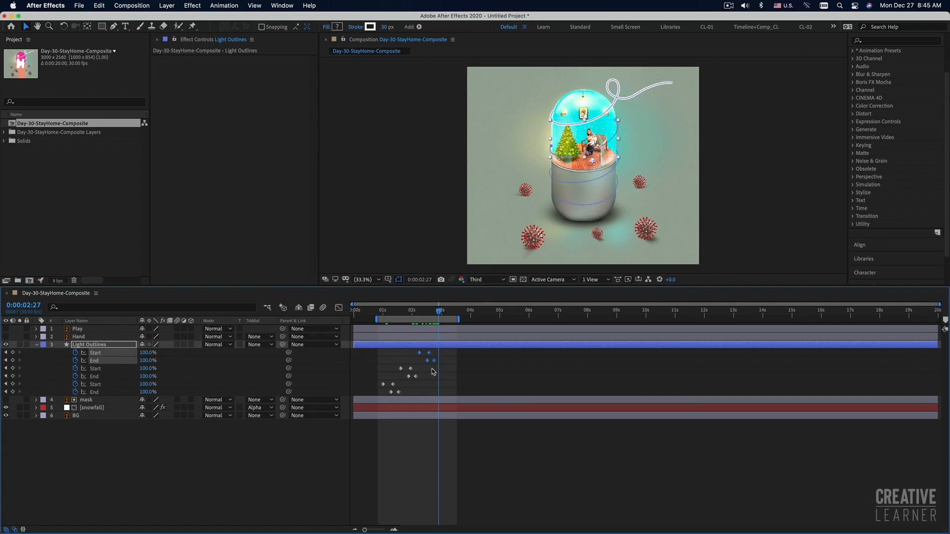
left_click_drag(461, 321, 468, 320)
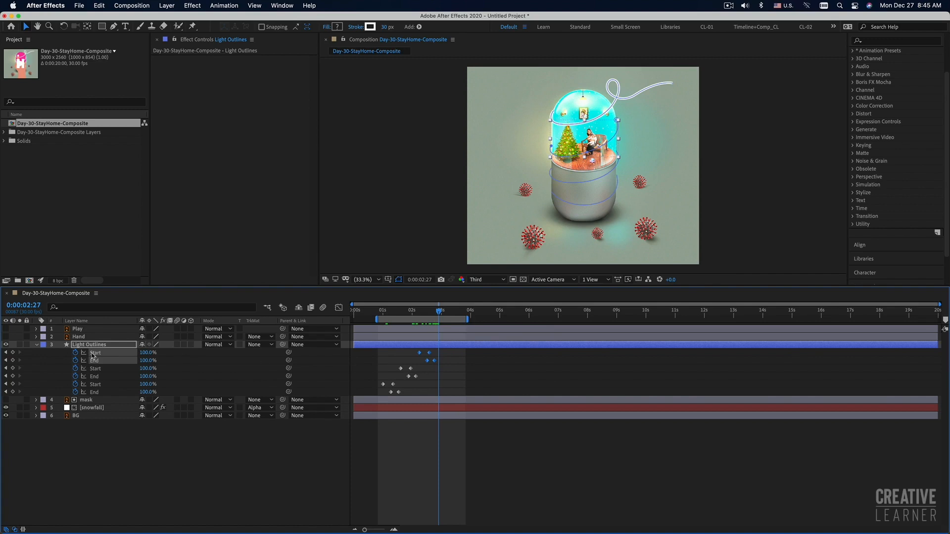
left_click(37, 346)
left_click(36, 345)
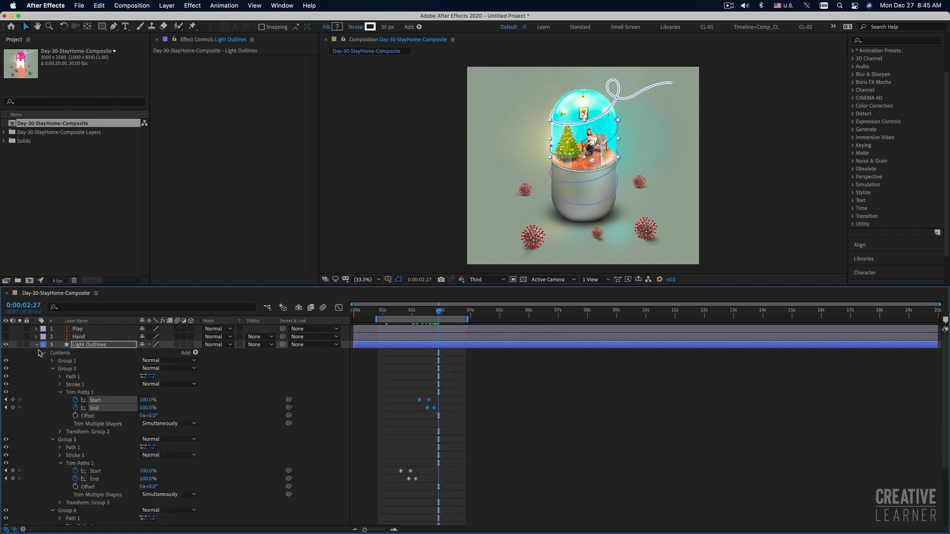
scroll(47, 357, "down", 1)
left_click(53, 353)
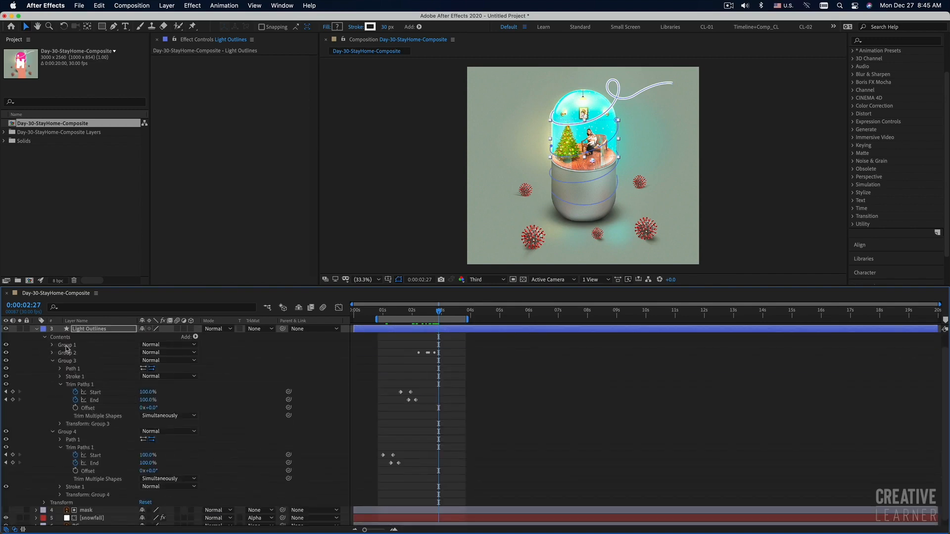
left_click(53, 362)
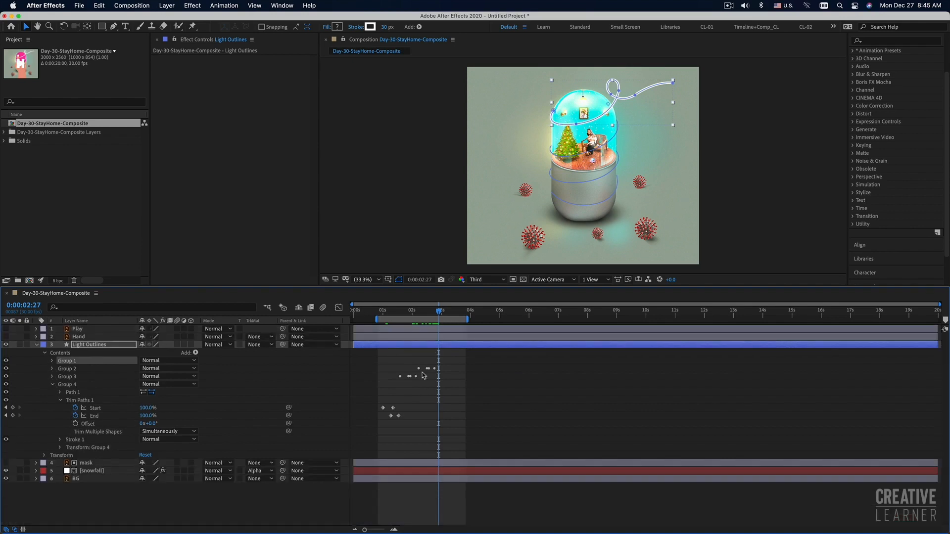
left_click_drag(440, 313, 441, 313)
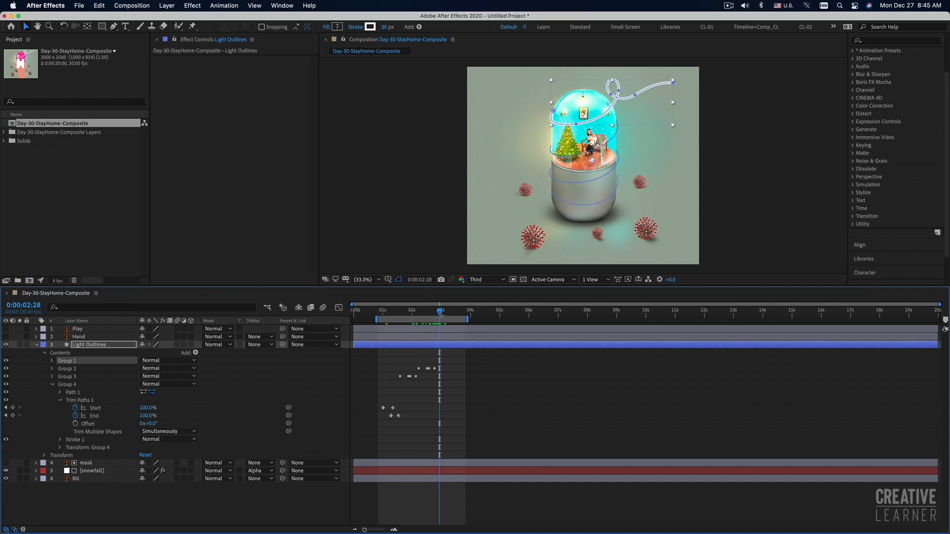
left_click_drag(441, 315, 439, 314)
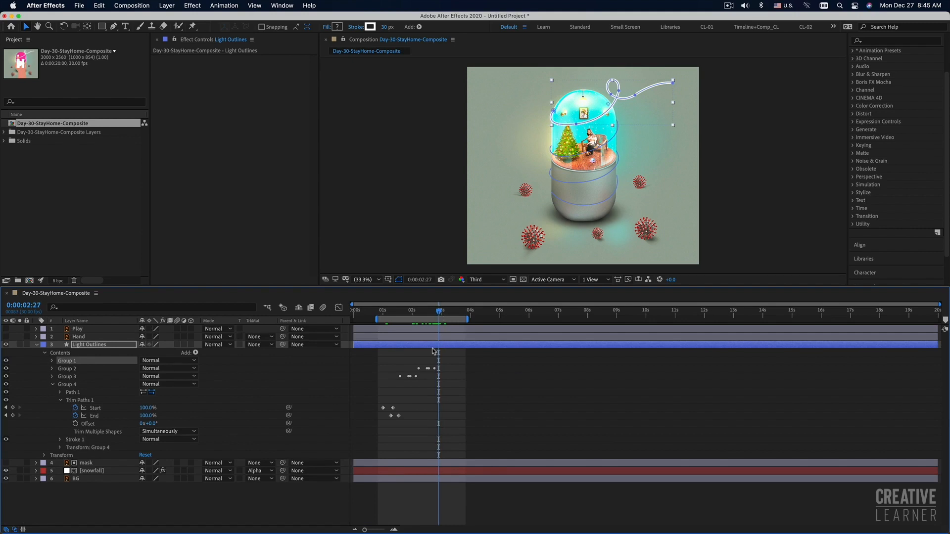
left_click(439, 355)
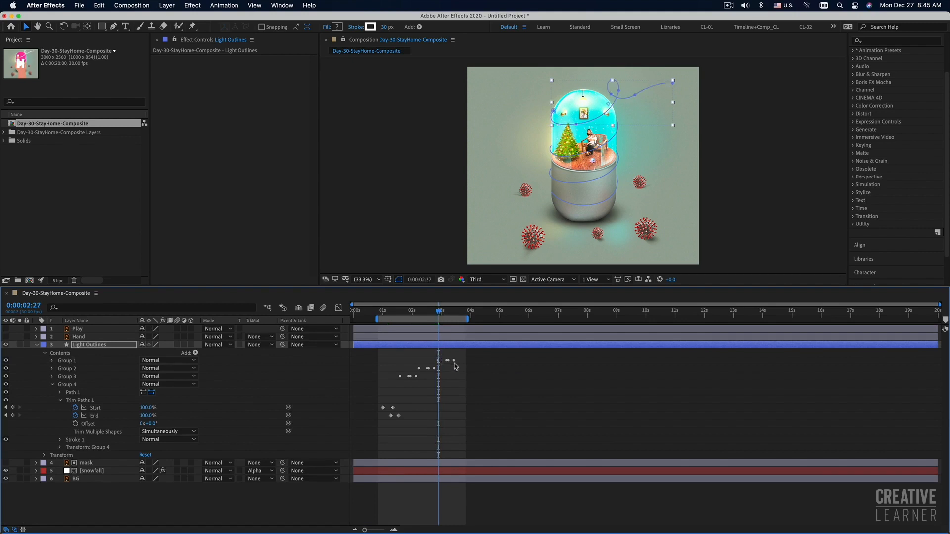
Step: At 0:00:03:09, set the taper End Length of Group 1's stroke to 97% and its Line Cap to Round Cap
left_click_drag(439, 311, 450, 312)
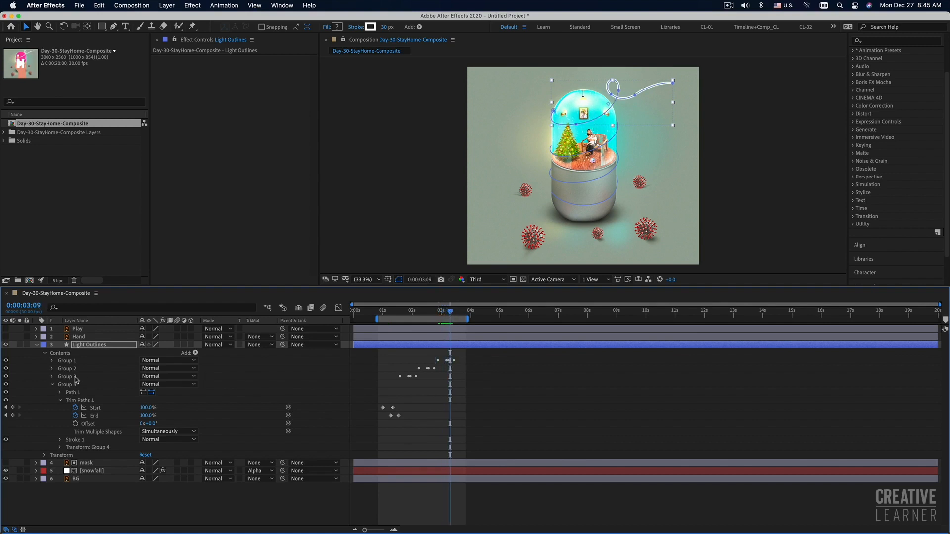
left_click(52, 362)
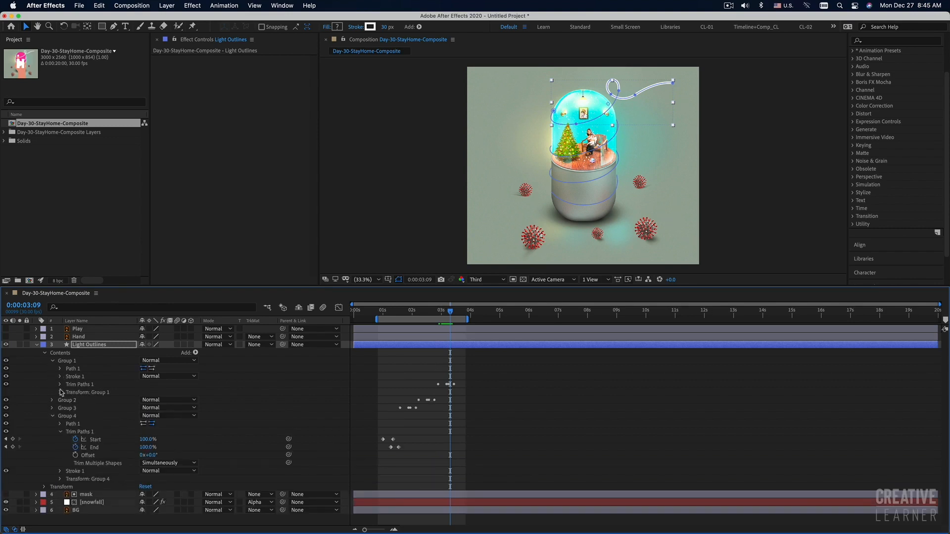
left_click(60, 384)
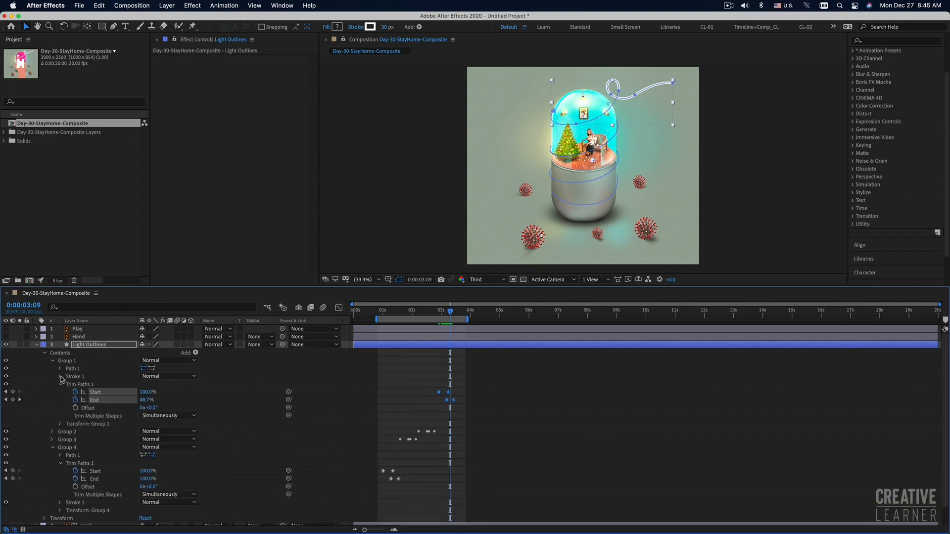
left_click(60, 376)
left_click(68, 447)
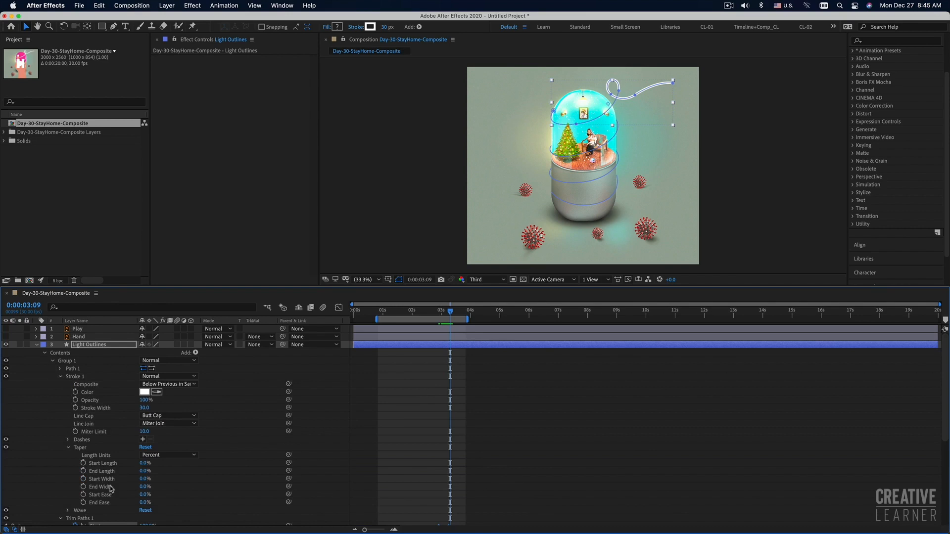
left_click_drag(143, 472, 223, 471)
left_click(168, 415)
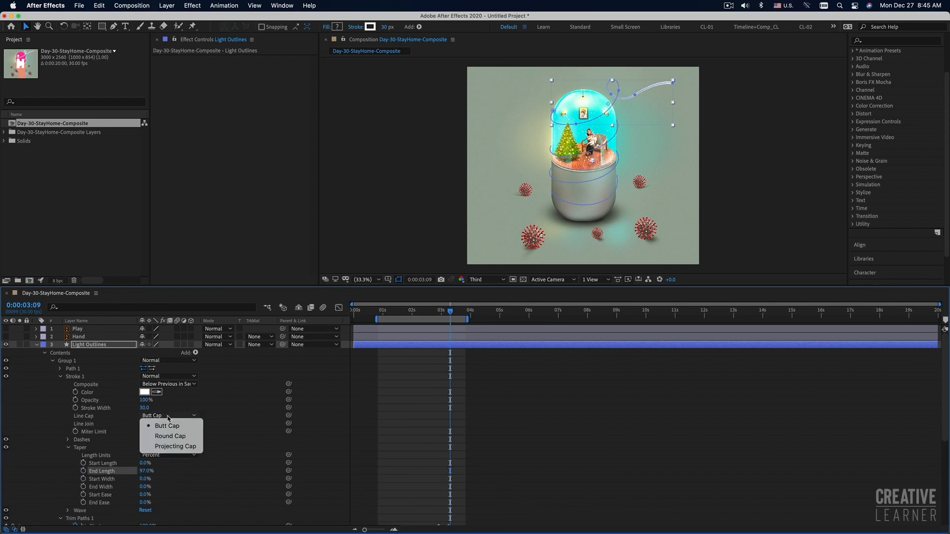
left_click(170, 437)
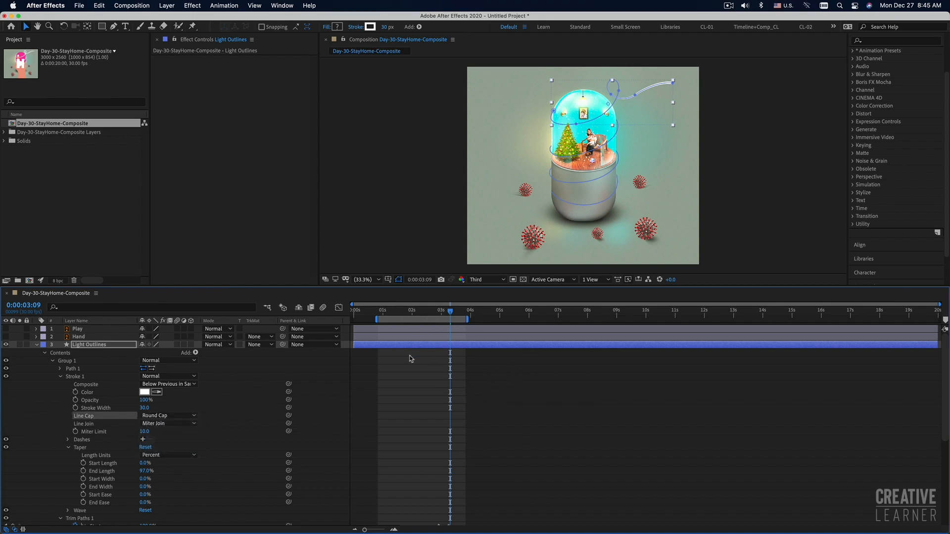
Step: Reveal only the keyframed properties of the Light Outlines layer and preview the full light animation
key("u")
left_click_drag(421, 310, 387, 321)
key("space")
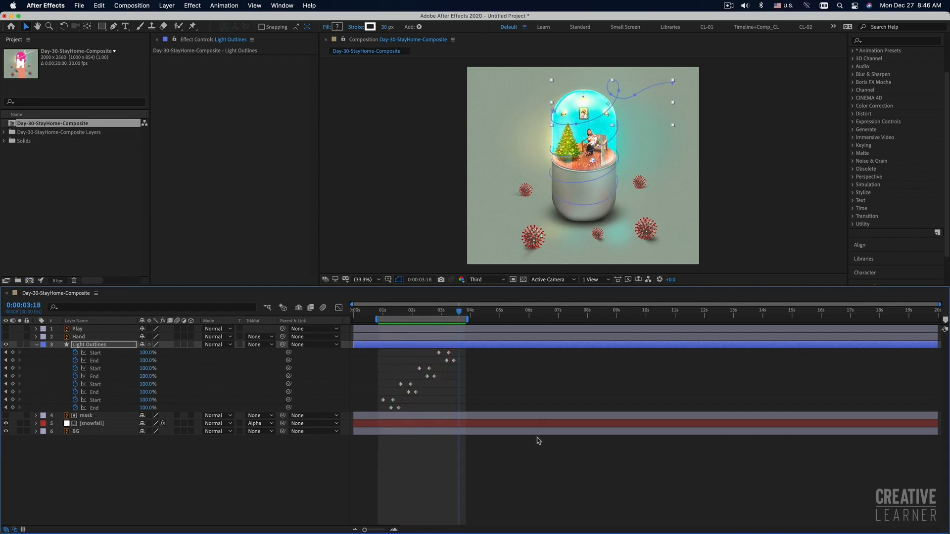
Step: Switch to Illustrator, inspect the looping light path on Layer 5, and return to After Effects
key("super+Tab")
key("super+Tab")
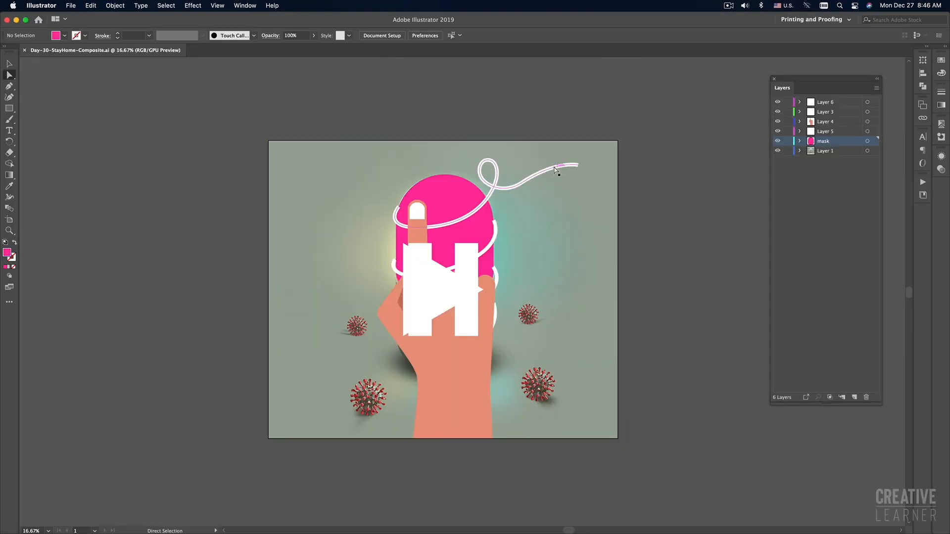
key("v")
left_click(554, 168)
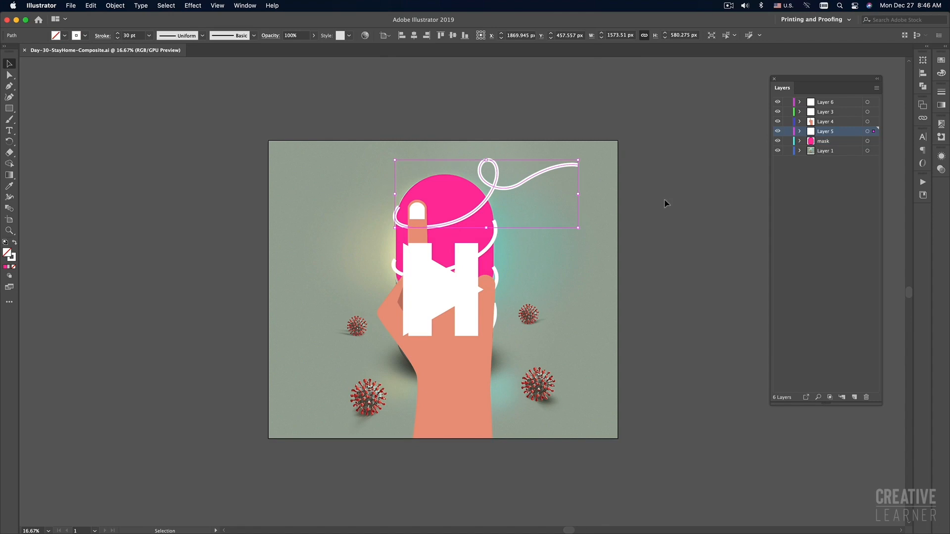
key("a")
key("ctrl+y")
key("ctrl+y")
key("v")
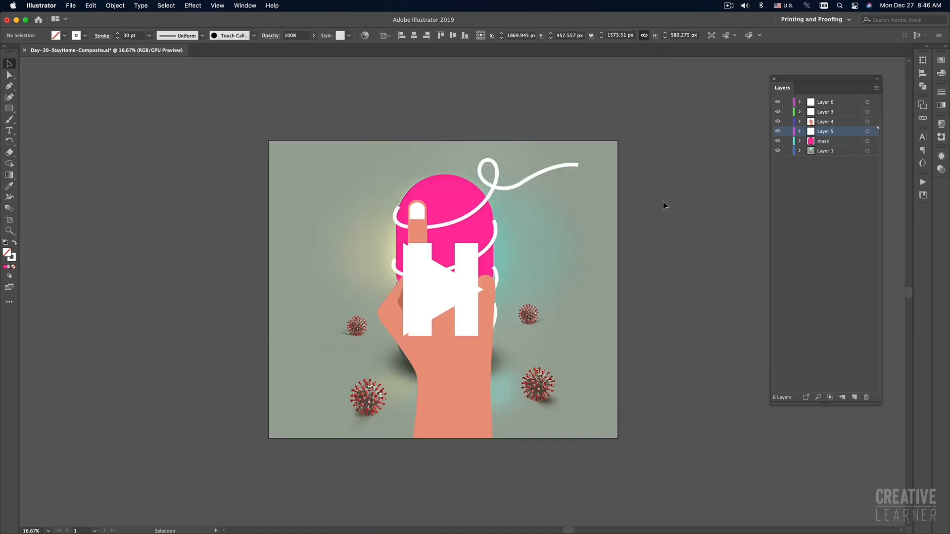
left_click(664, 204)
key("super+Tab")
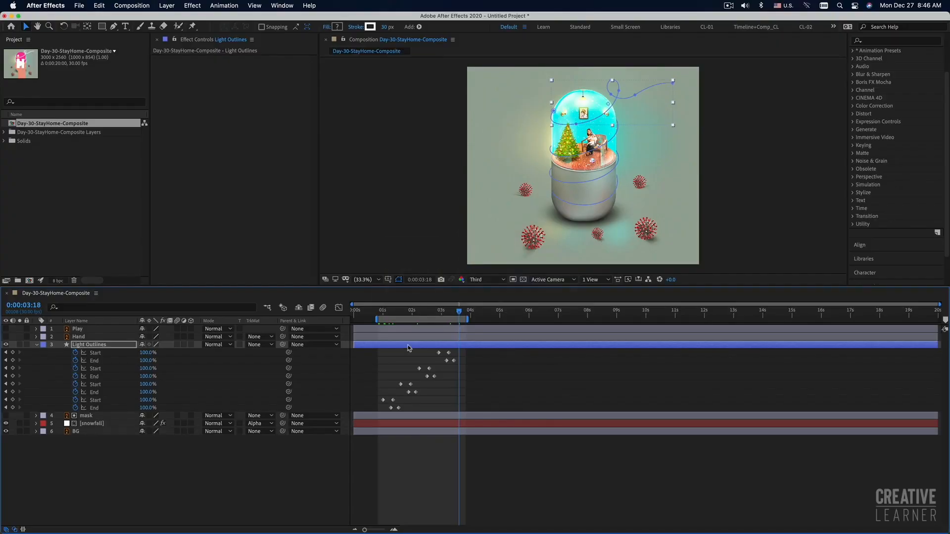
Step: Play back the light stroke animation repeatedly within the work area
key("space")
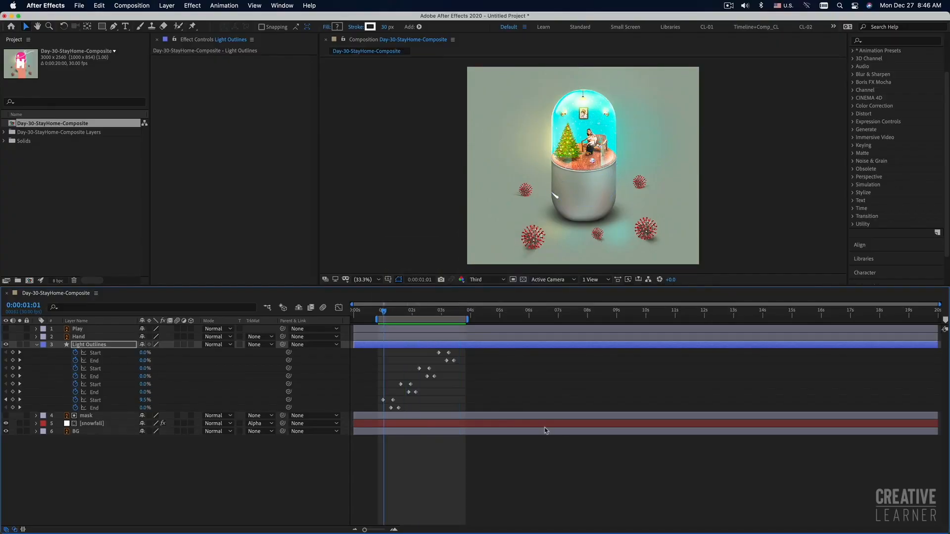
key("space")
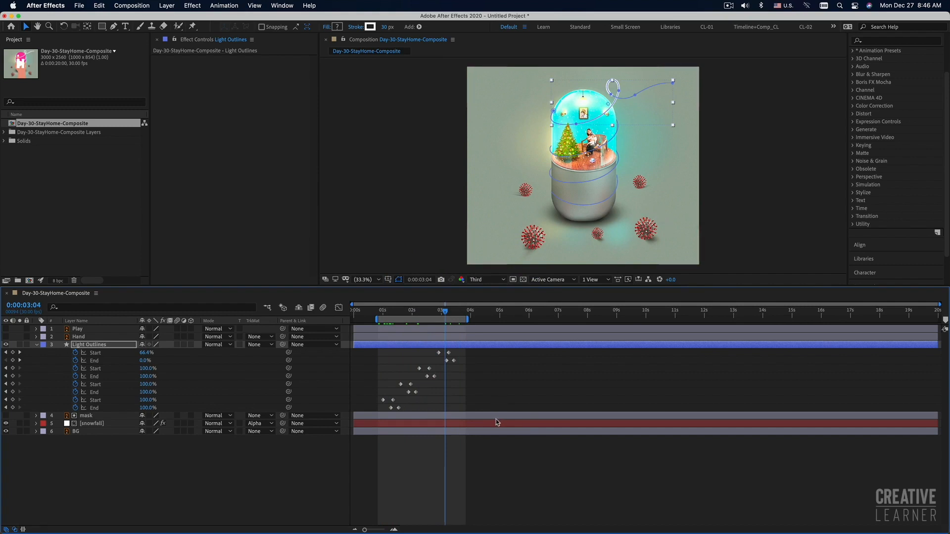
key("space")
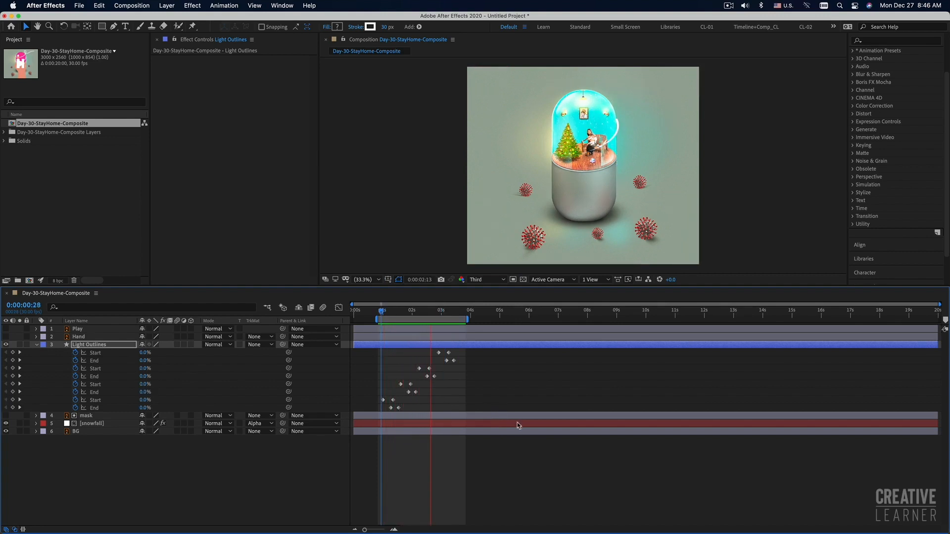
key("space")
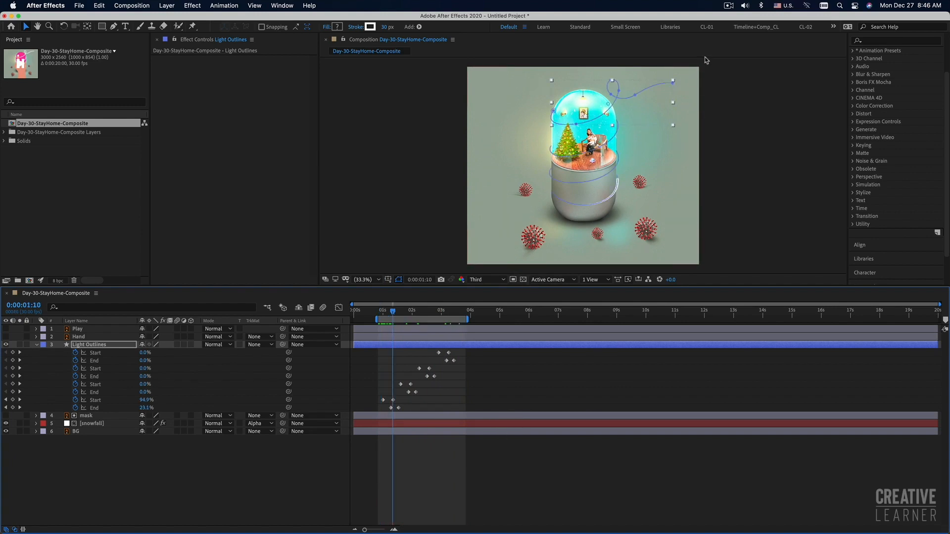
left_click(729, 6)
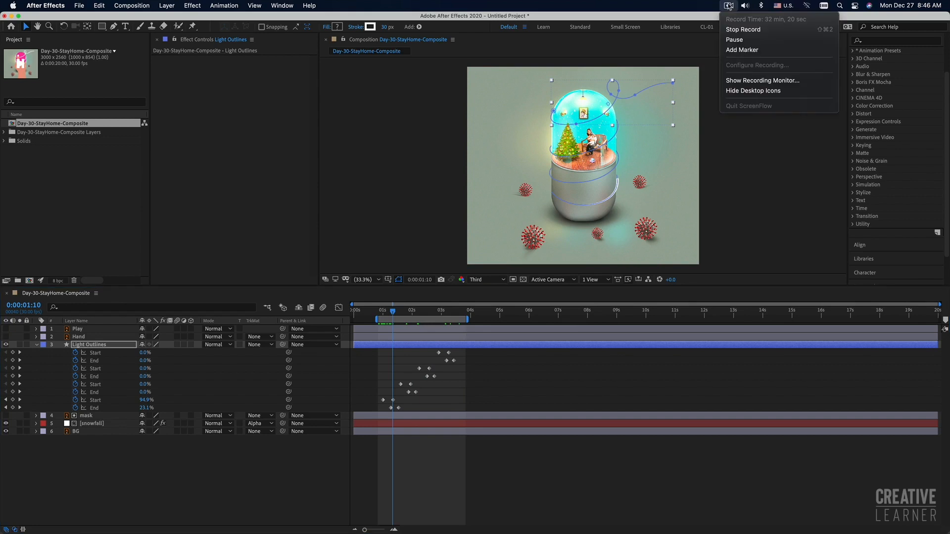
left_click(633, 4)
Step: Replay the light animation from 0:00:00:27, and move the current time to 0:00:01:07
left_click(380, 312)
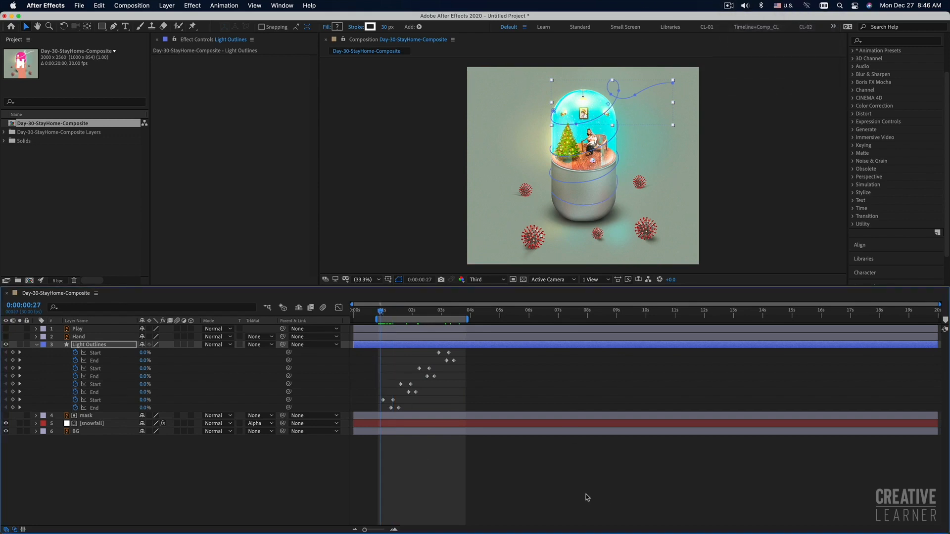
key("space")
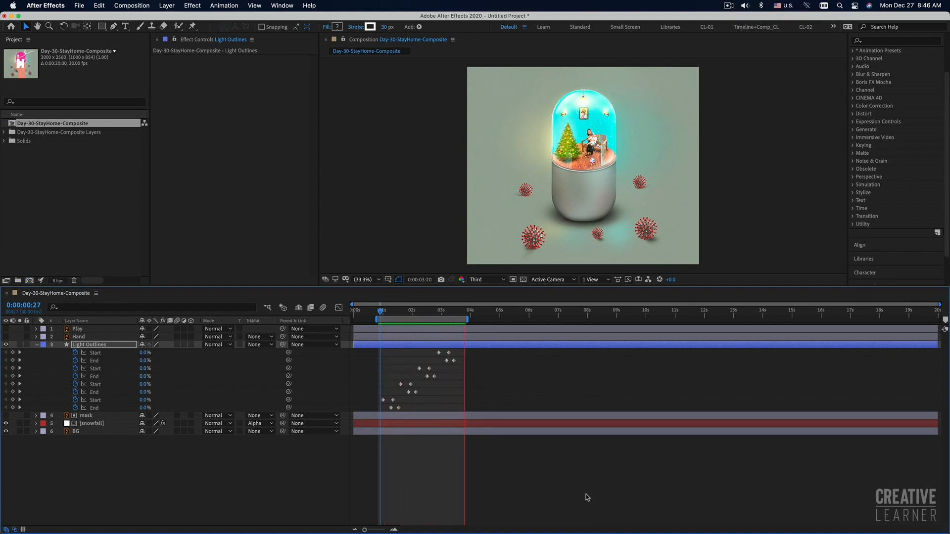
left_click_drag(379, 312, 389, 312)
left_click(390, 313)
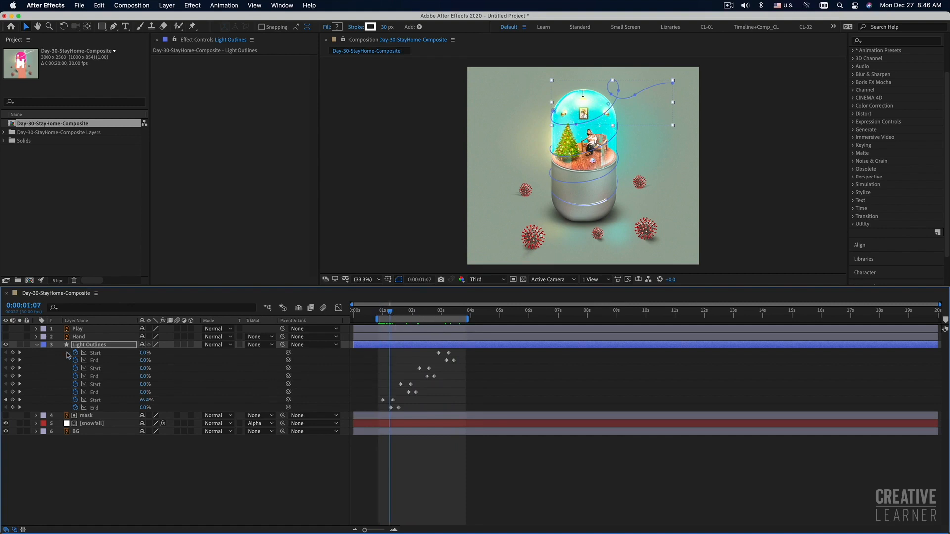
Step: Rename the Light Outlines layer to Light sweep1 and duplicate it
left_click(36, 345)
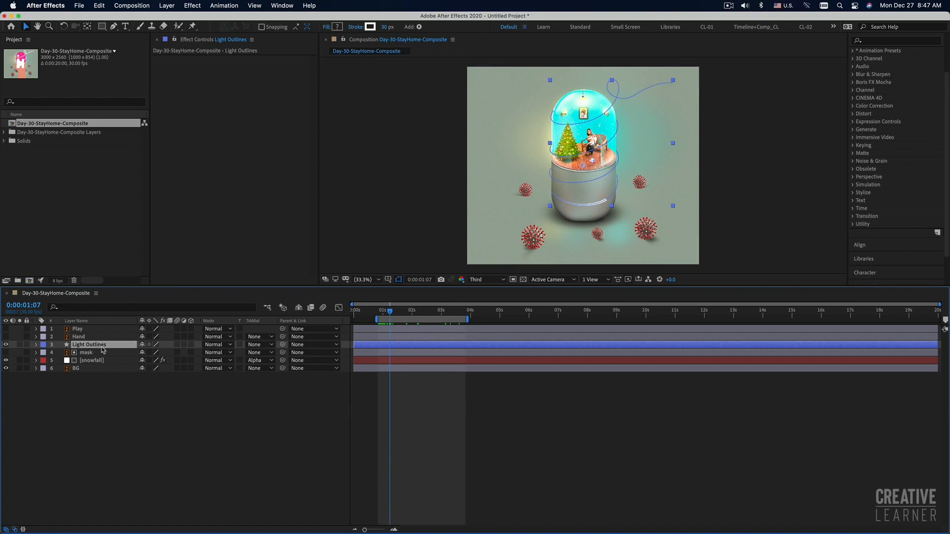
key("Return")
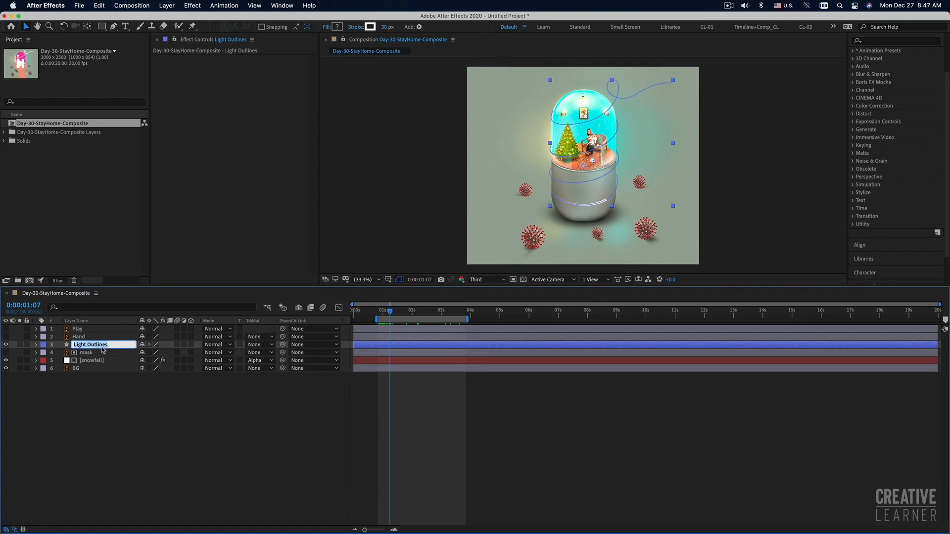
key("Right")
type("sweep1")
key("Return")
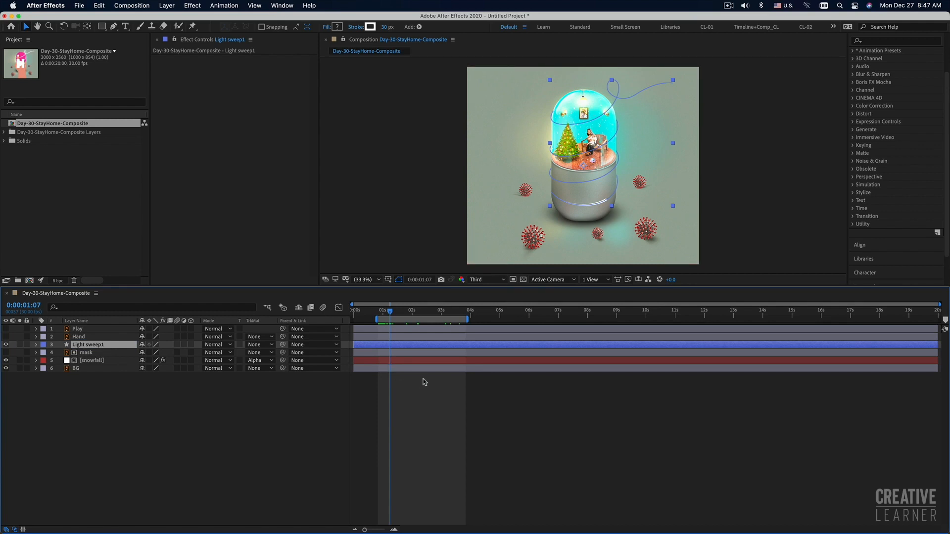
left_click(99, 6)
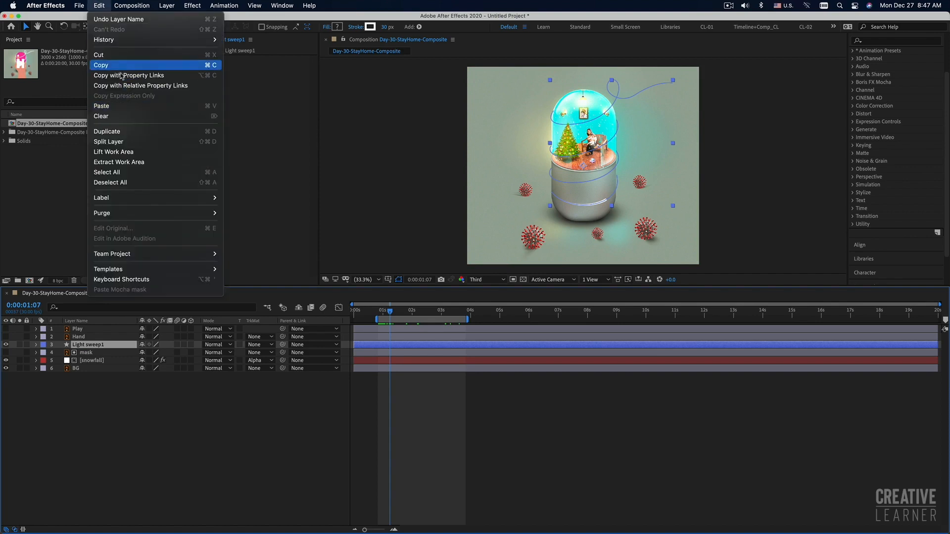
left_click(121, 131)
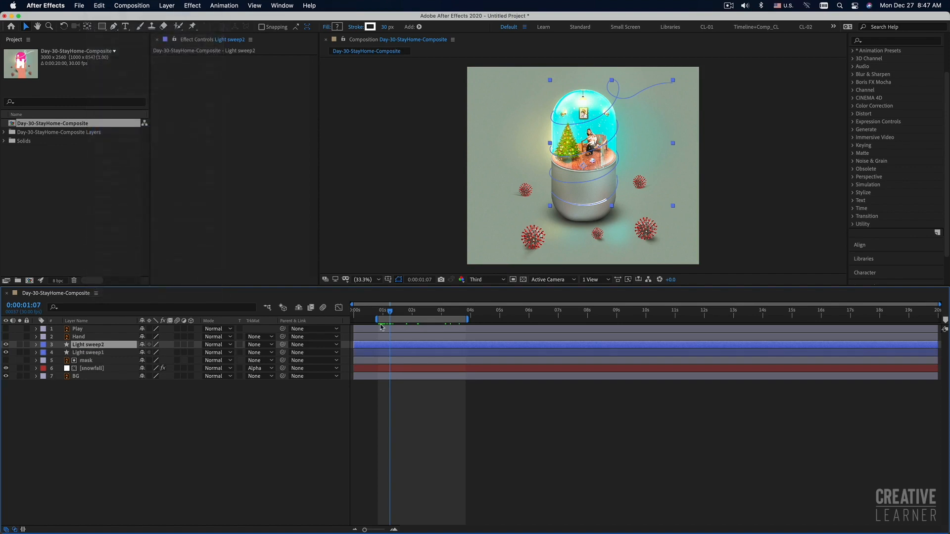
Step: Select the Light sweep1 layer and search the effects and presets for "blur"
left_click(415, 354)
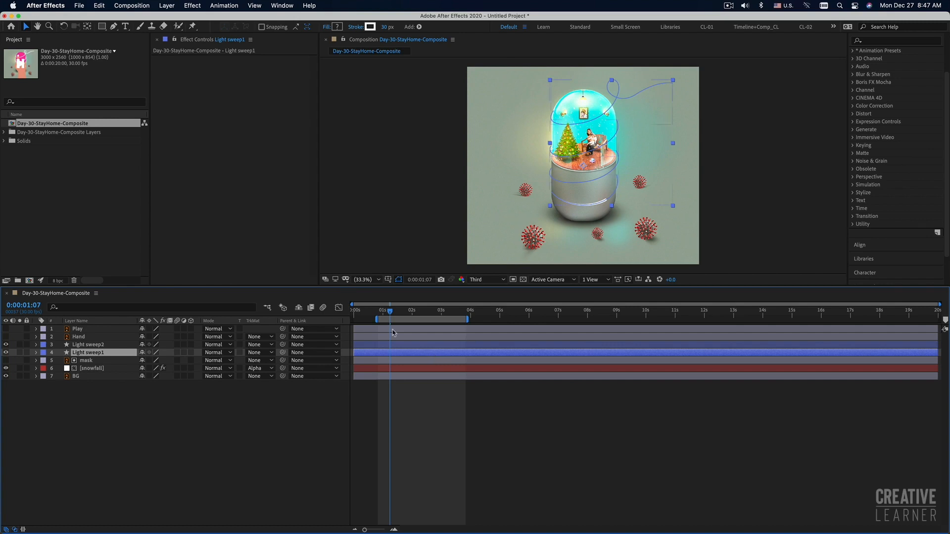
left_click(192, 5)
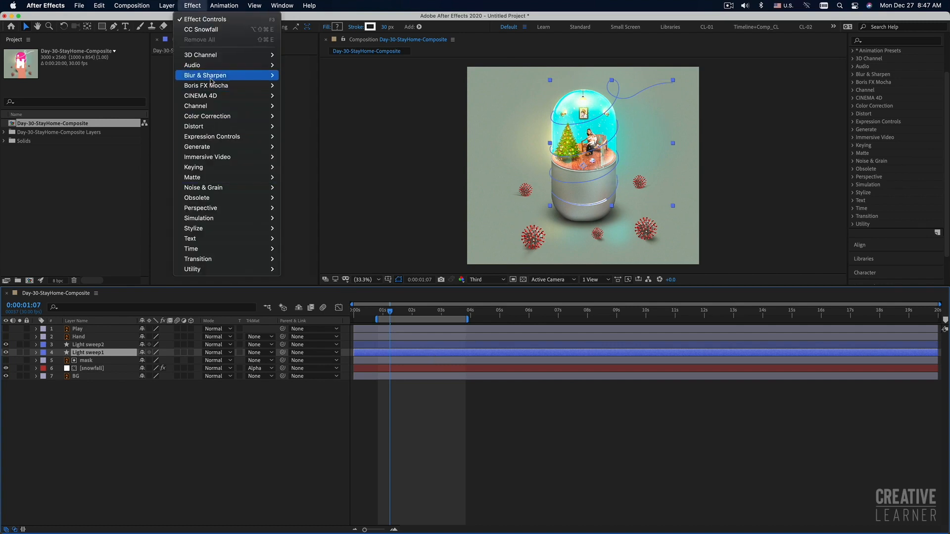
mouse_move(207, 125)
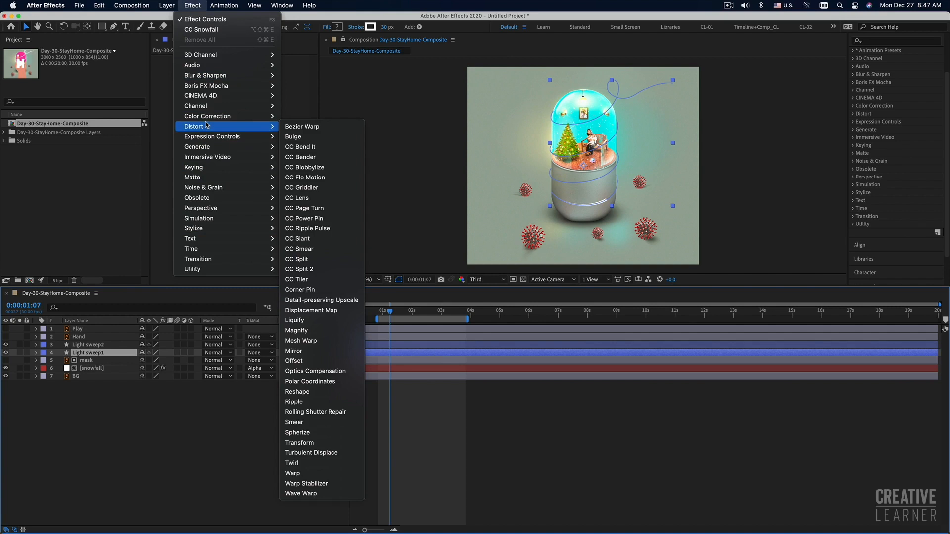
left_click(406, 4)
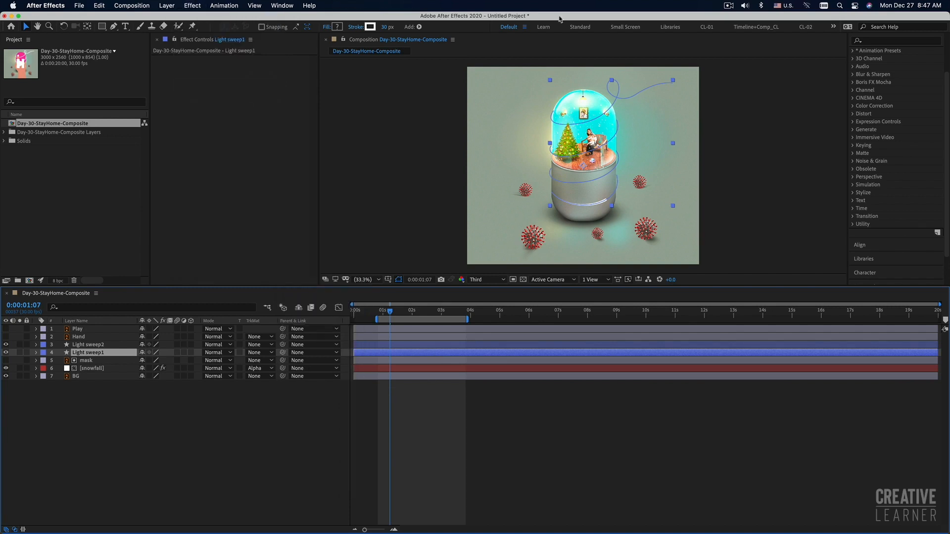
scroll(909, 170, "up", 3)
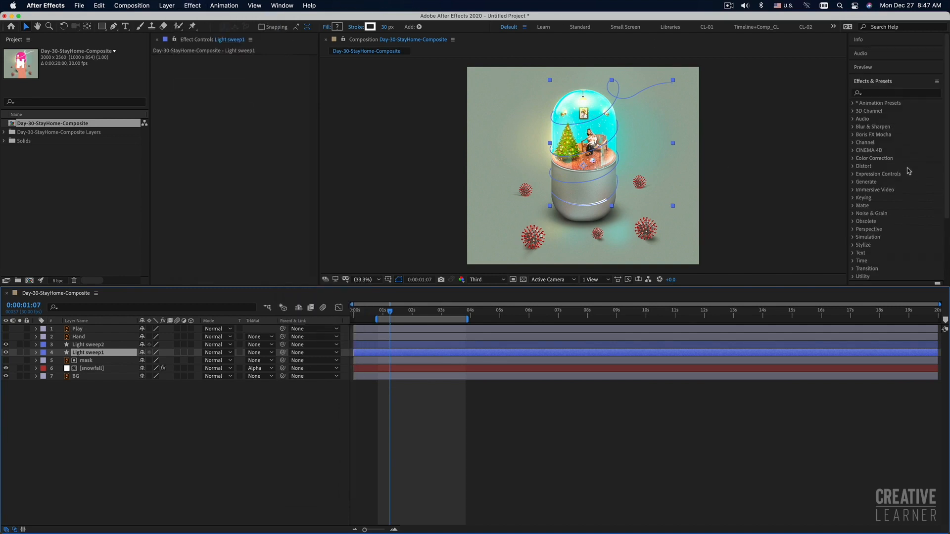
left_click(871, 84)
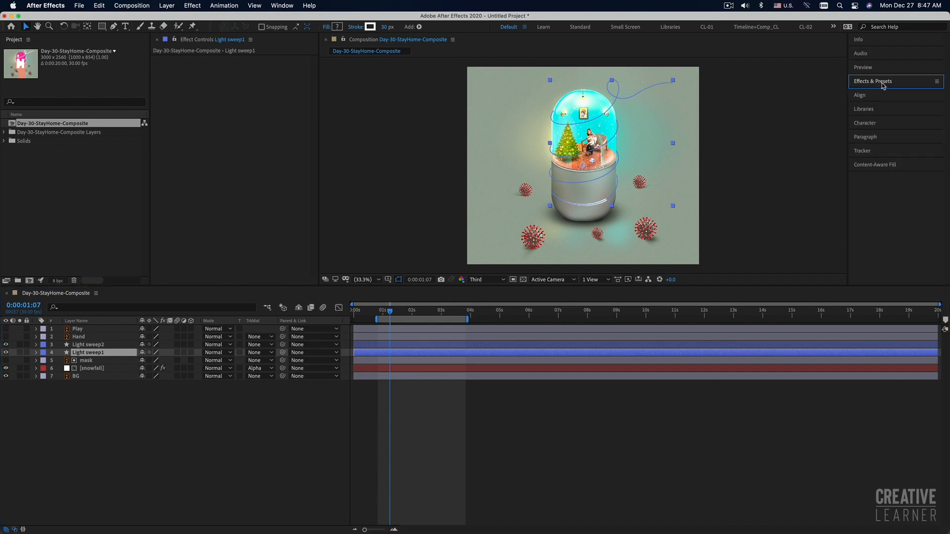
left_click(883, 84)
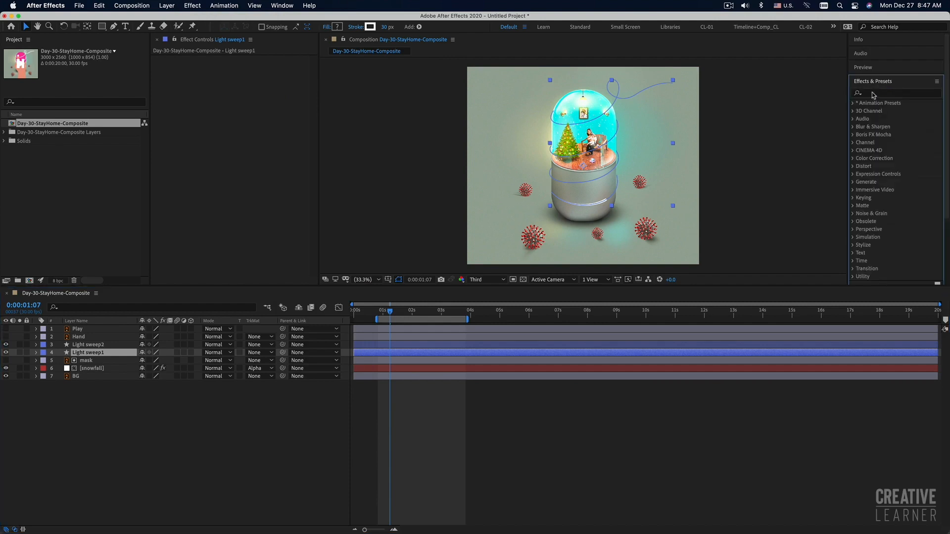
left_click(871, 92)
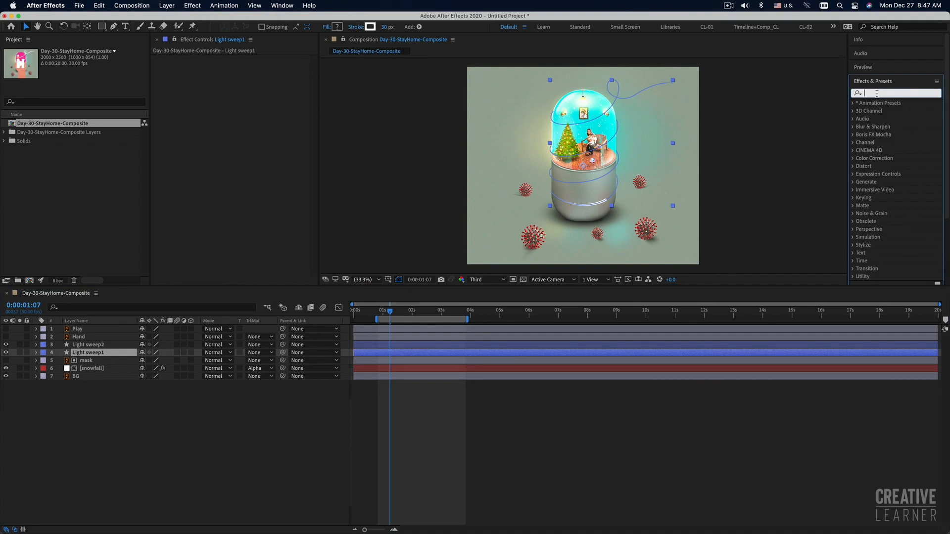
type("blur")
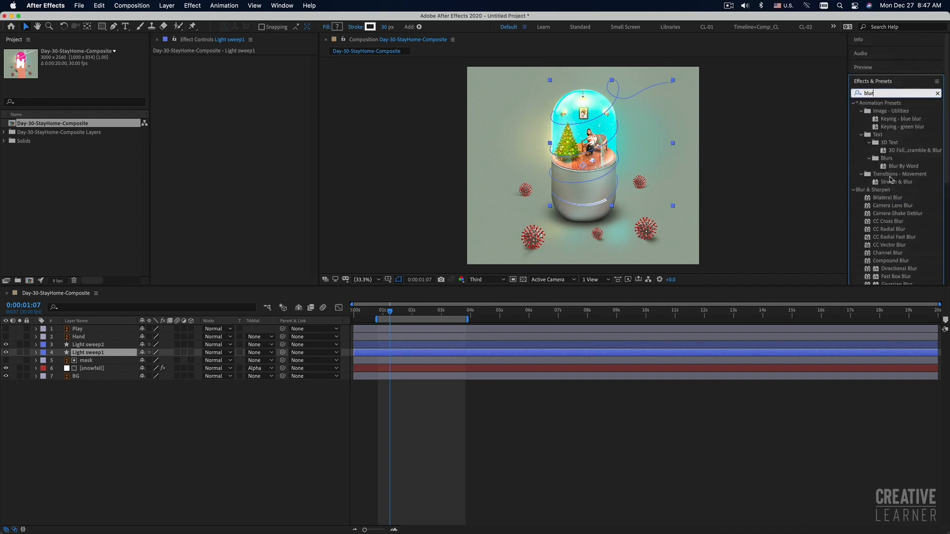
Step: Apply Gaussian Blur to the Light sweep1 layer and set its blurriness to 40
scroll(890, 179, "down", 3)
scroll(894, 205, "down", 4)
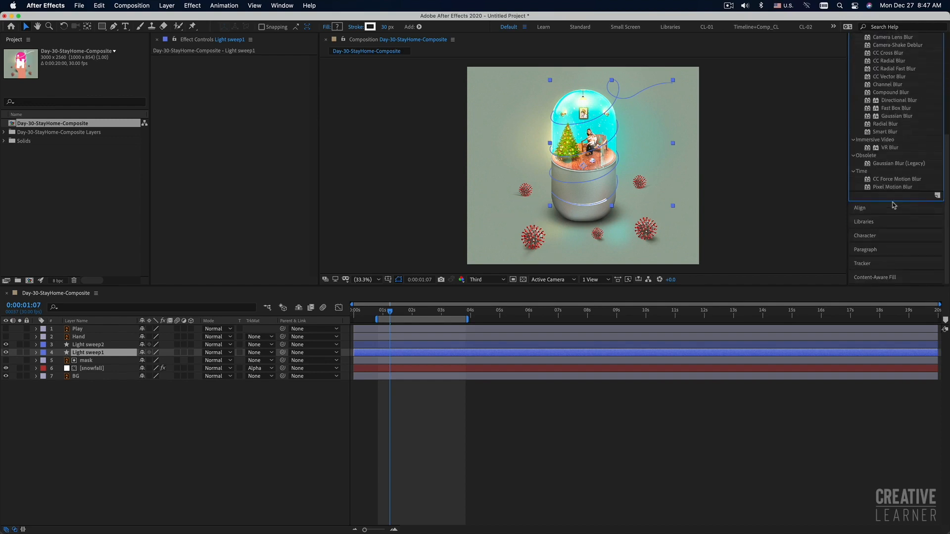
scroll(894, 181, "up", 4)
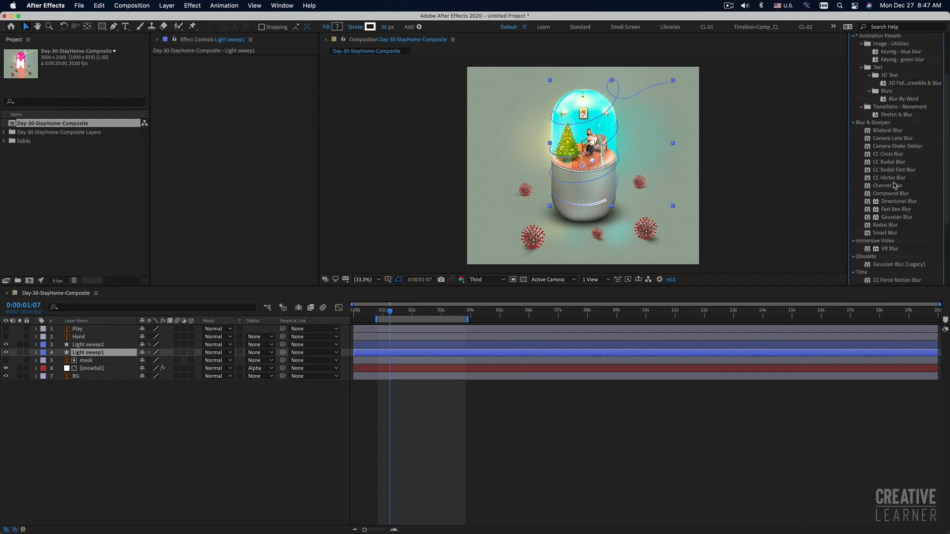
left_click(898, 219)
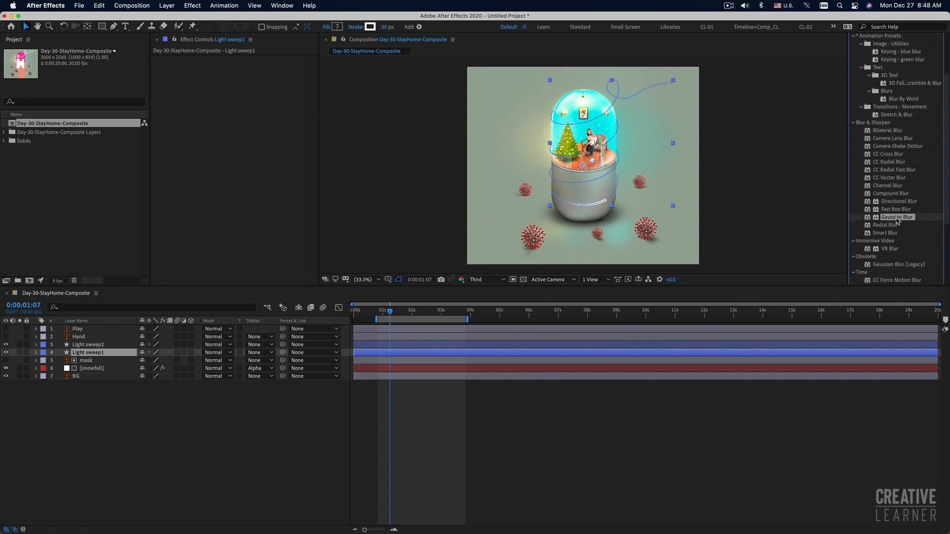
left_click(528, 353)
double_click(896, 219)
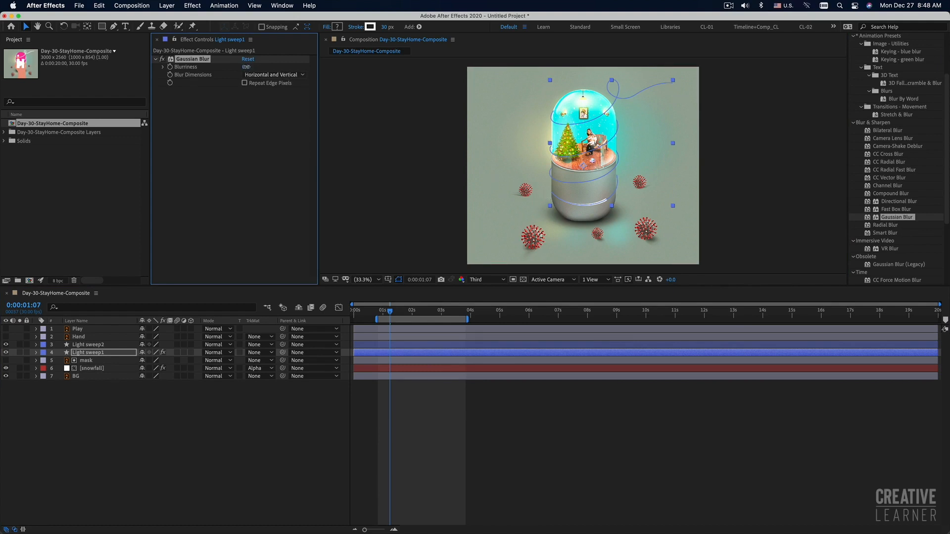
left_click_drag(296, 67, 364, 69)
left_click(248, 68)
type("40")
key("Return")
Step: Search the effects for "fill" and add the Fill effect below Gaussian Blur on Light sweep1
scroll(912, 202, "up", 3)
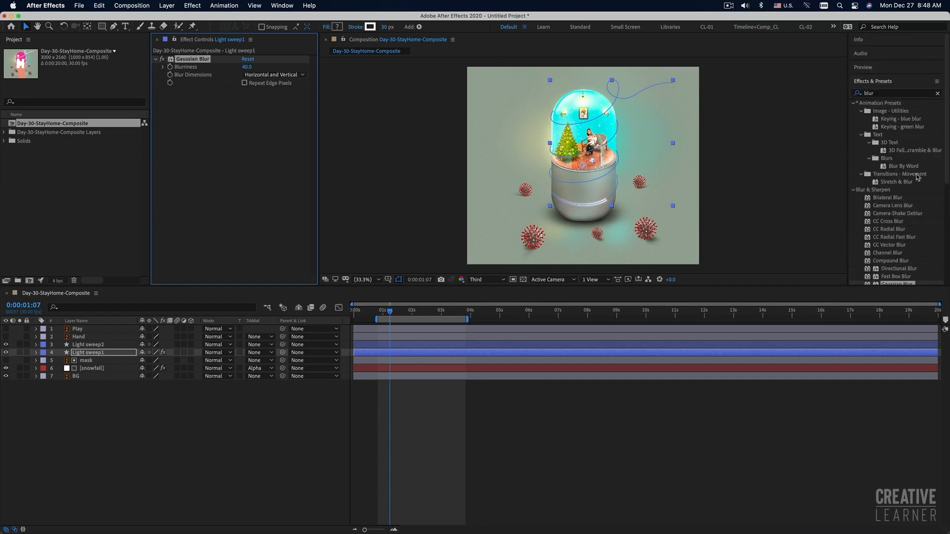
left_click(882, 94)
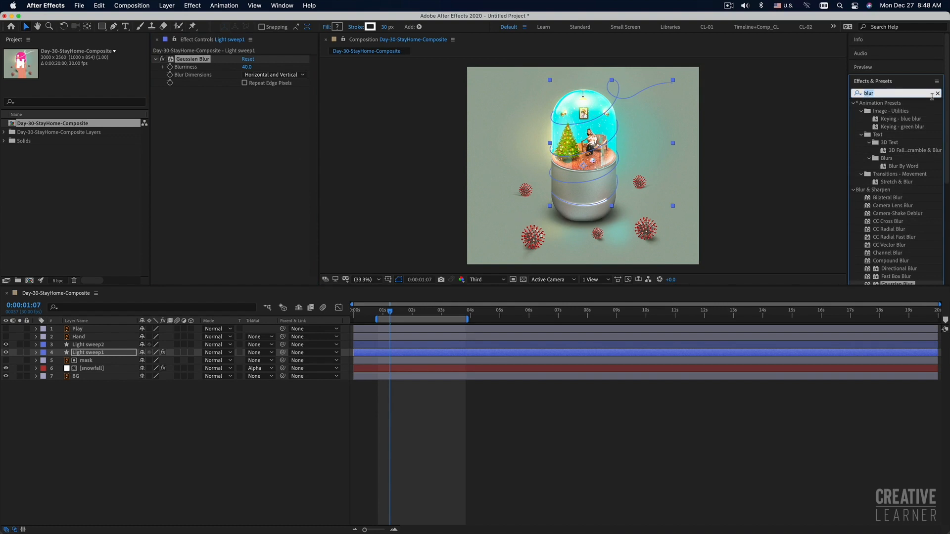
type("fill")
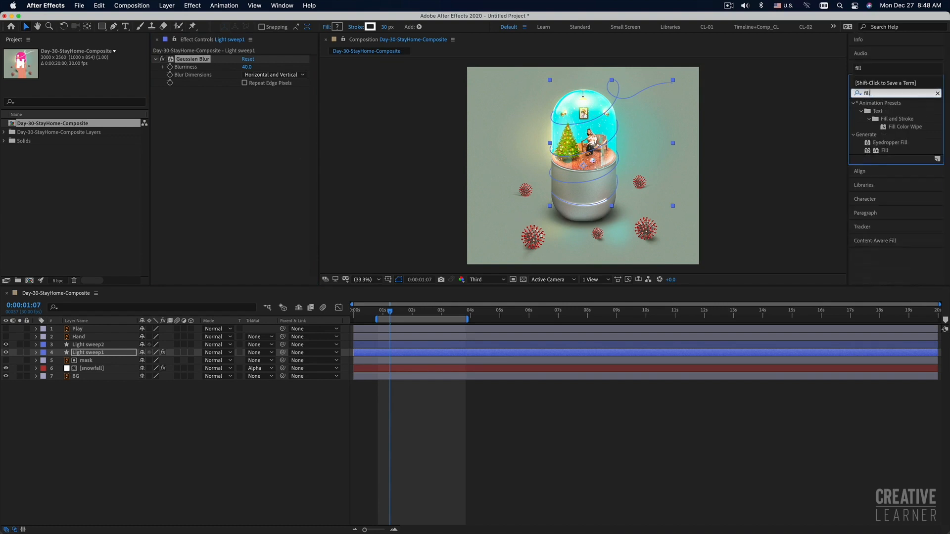
left_click(885, 150)
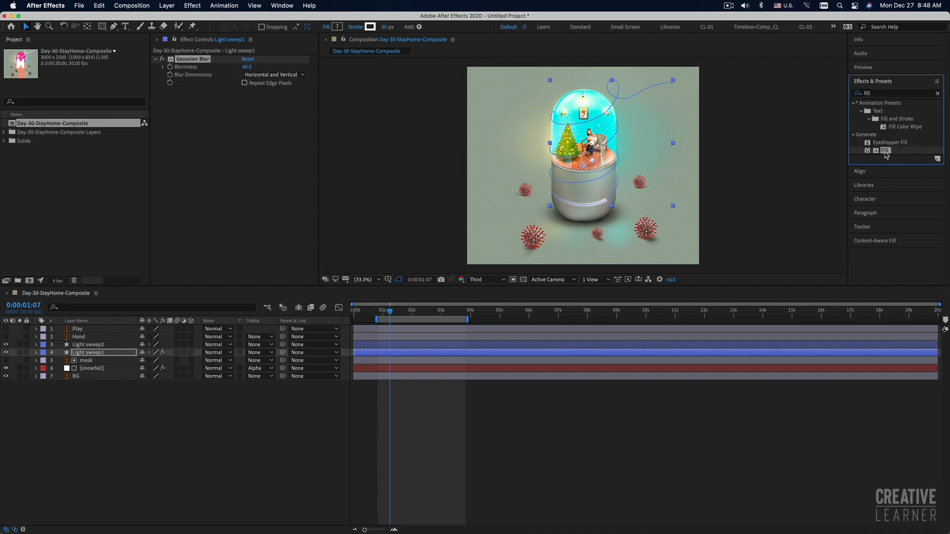
left_click_drag(885, 150, 203, 148)
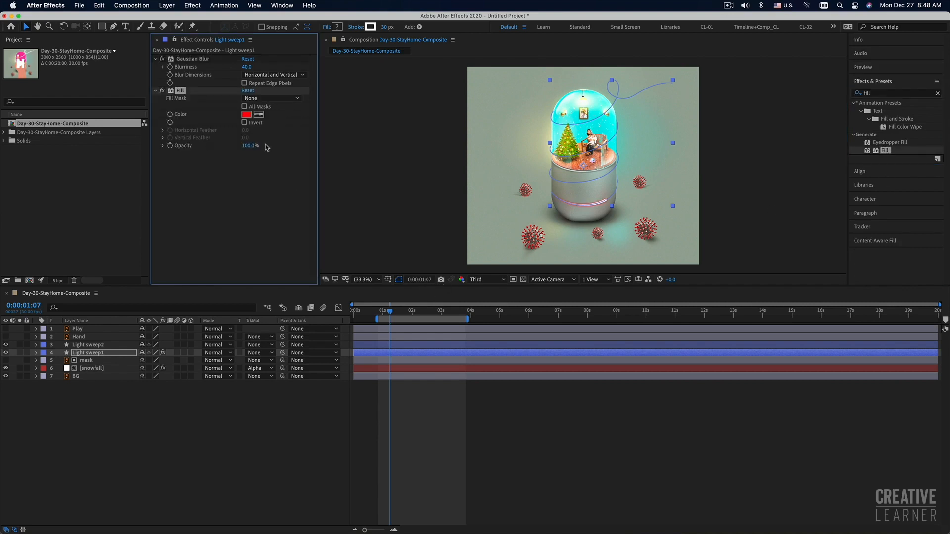
Step: Sample the capsule's cyan glow as the Fill effect's color and lighten it to pale cyan AAF7F8
left_click(247, 117)
left_click_drag(278, 158, 457, 208)
left_click(510, 261)
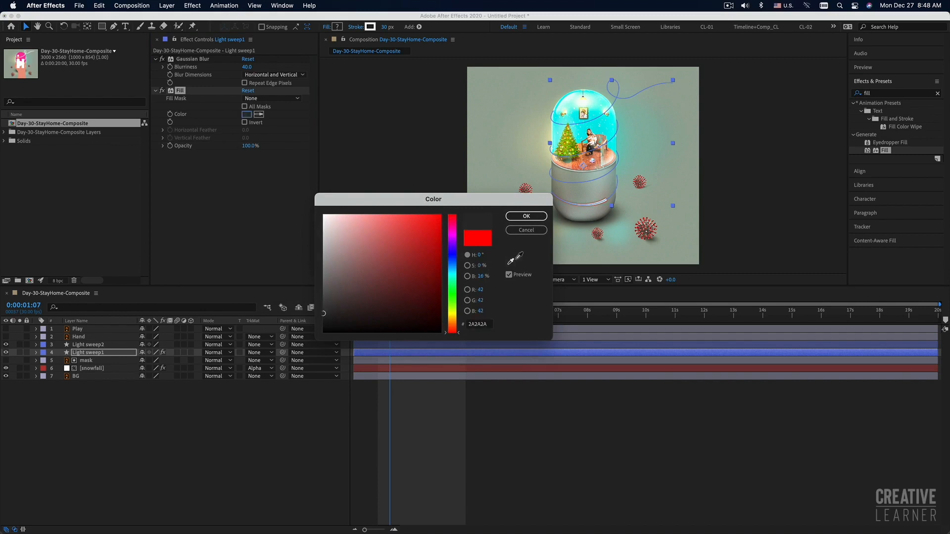
left_click(616, 120)
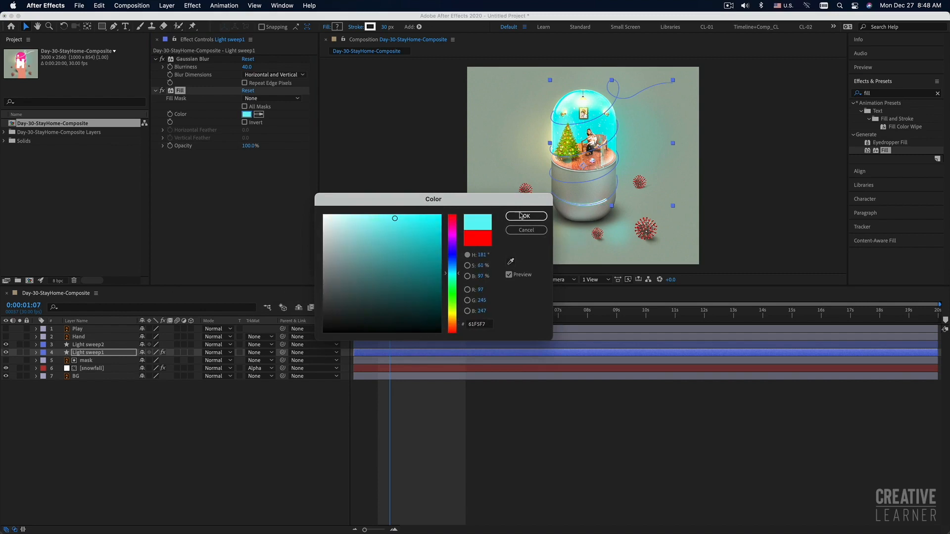
left_click_drag(390, 218, 363, 218)
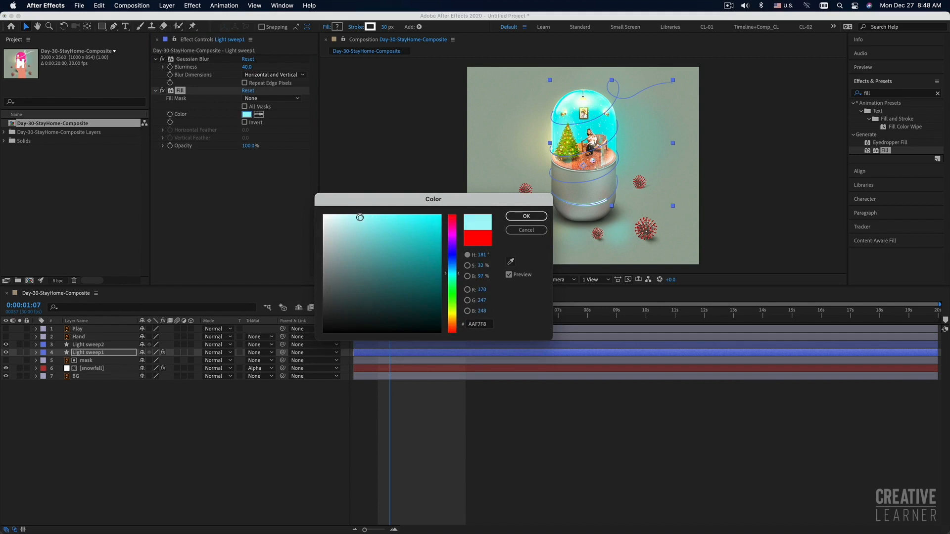
left_click(526, 216)
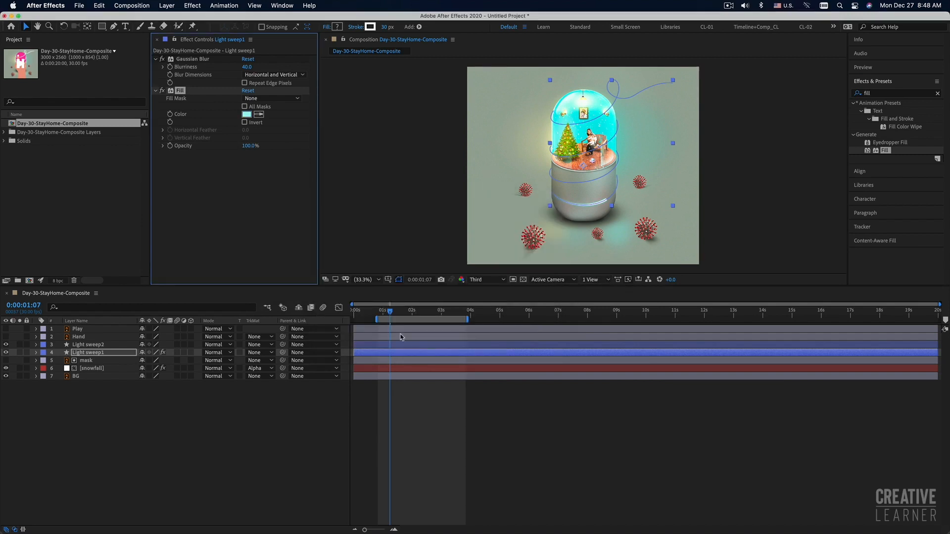
Step: Deselect all layers and play back the glowing light sweep from 0:00:00:28
left_click_drag(389, 311, 381, 311)
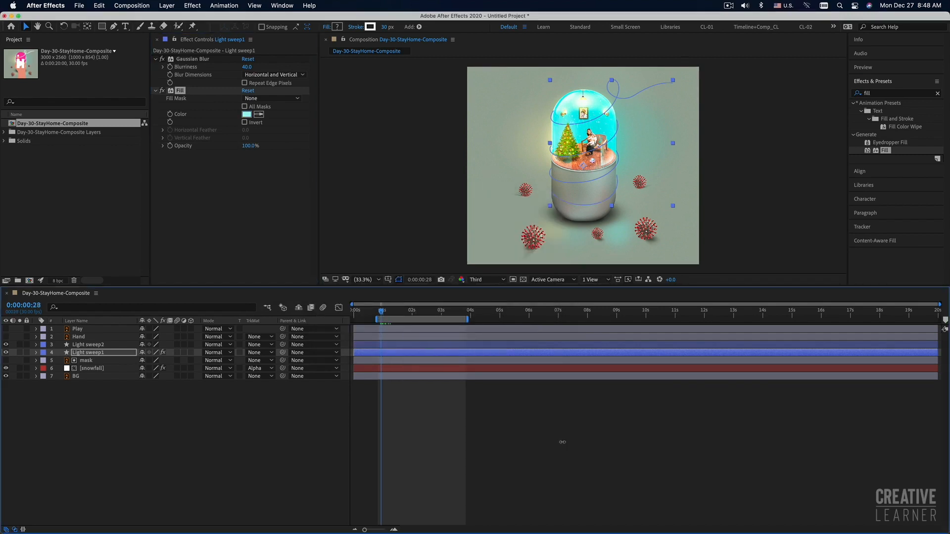
left_click(601, 456)
key("space")
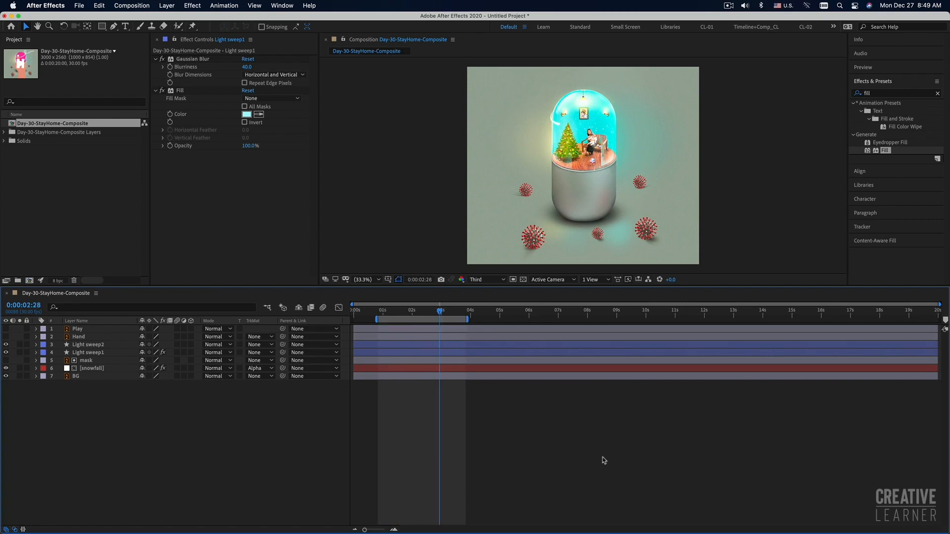
key("space")
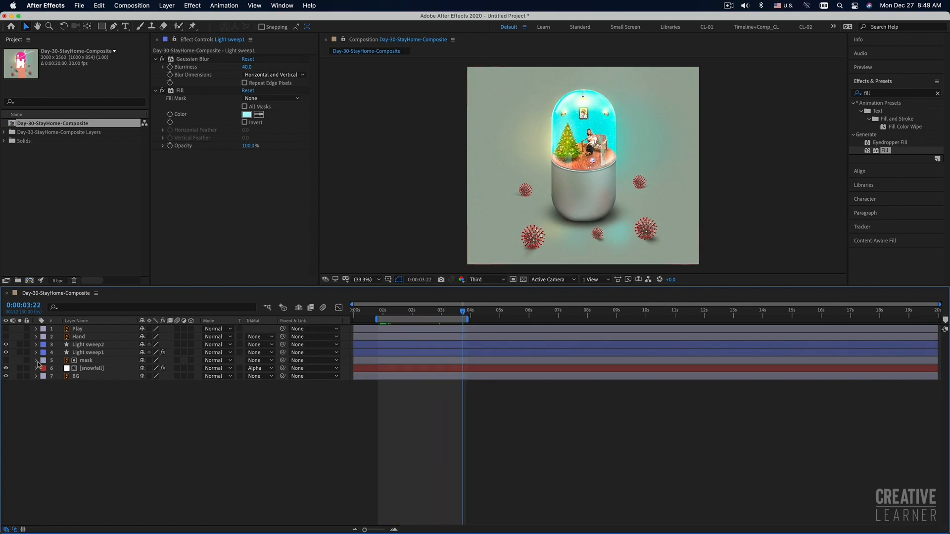
Step: Make the Hand layer visible and expand its Transform properties, selecting Position
left_click(6, 337)
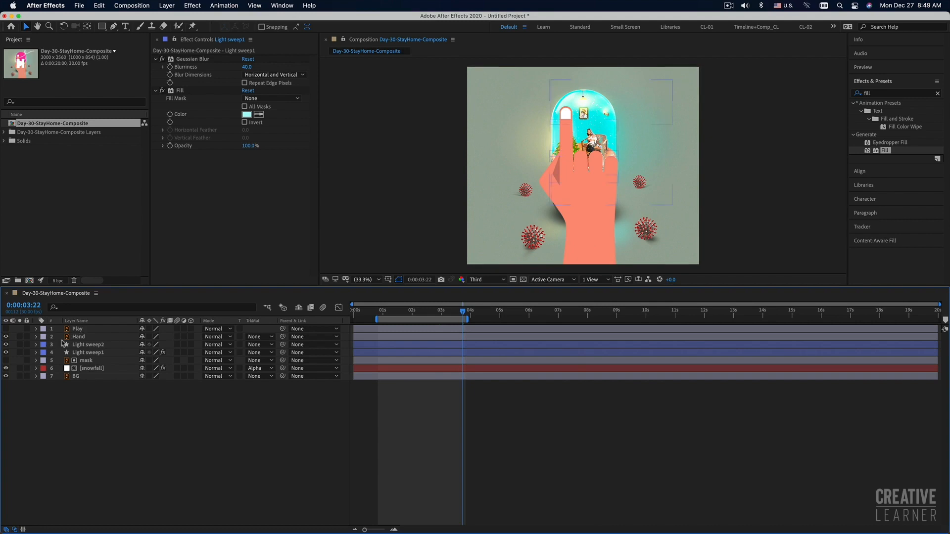
left_click(78, 338)
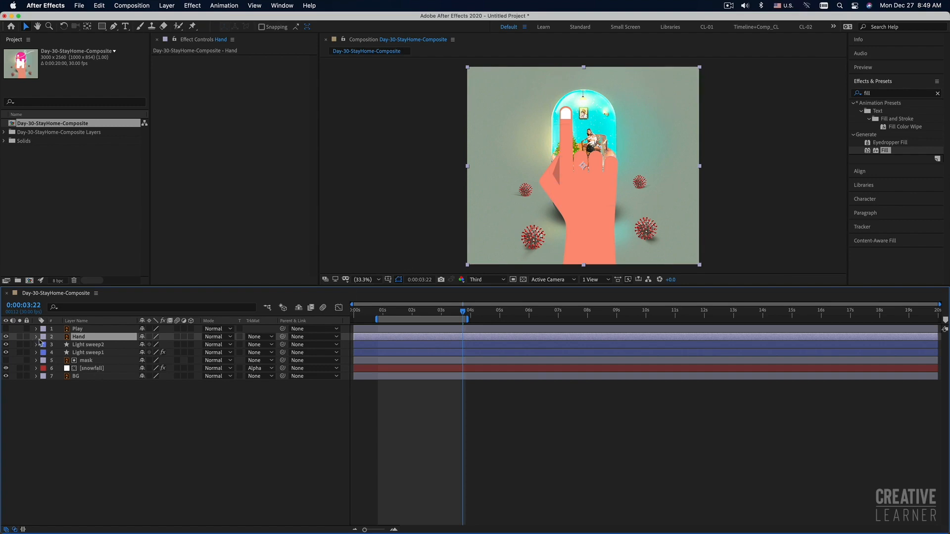
left_click(36, 337)
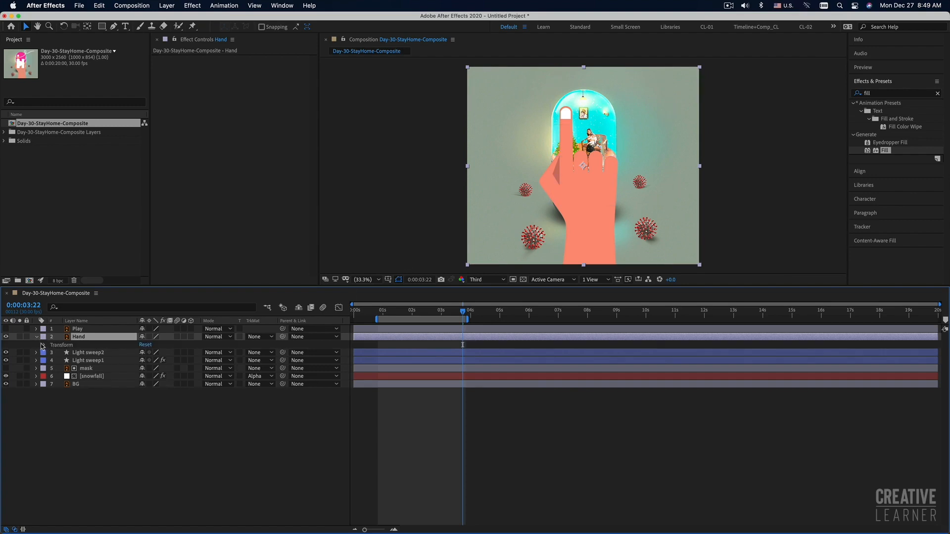
left_click(44, 345)
left_click(75, 362)
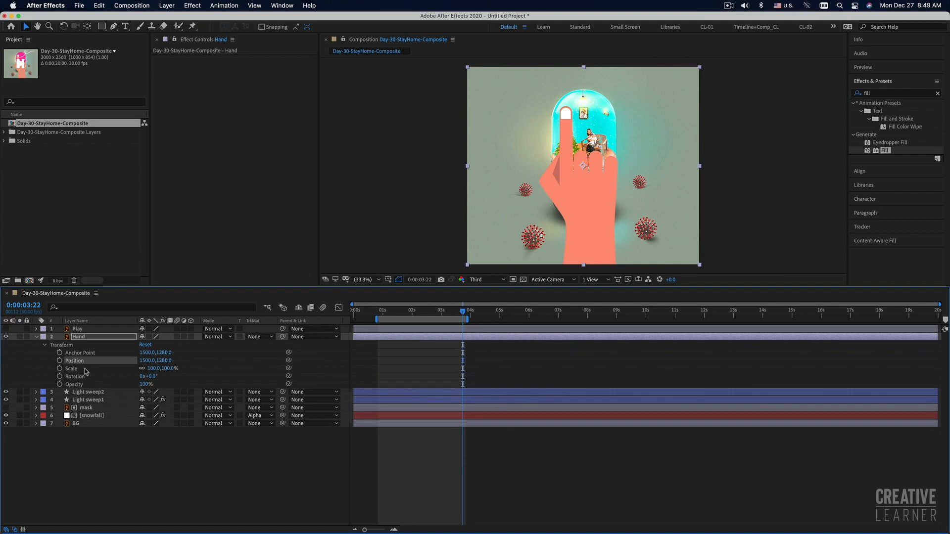
Step: Extend the start of the work area to the beginning of the composition and set the current time to 0:00:00:00
left_click_drag(463, 316, 390, 312)
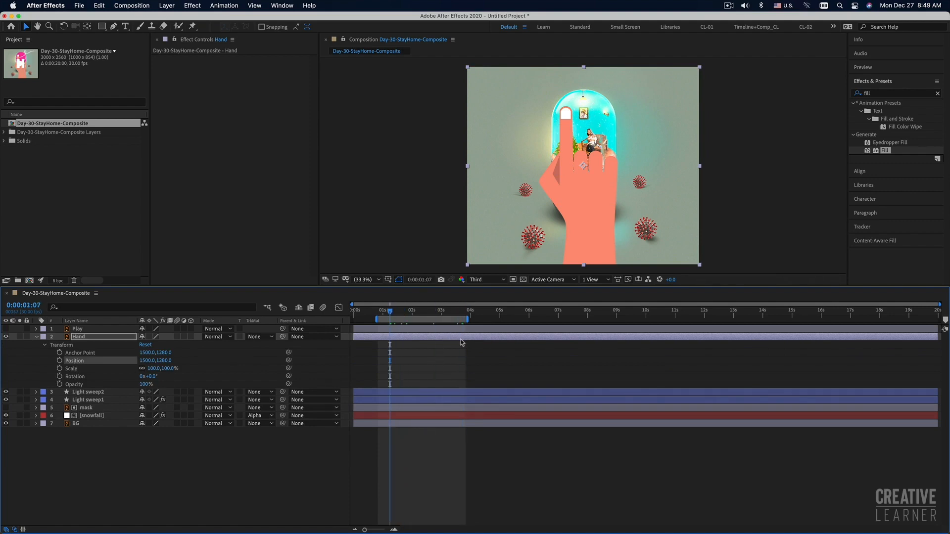
left_click_drag(375, 320, 354, 318)
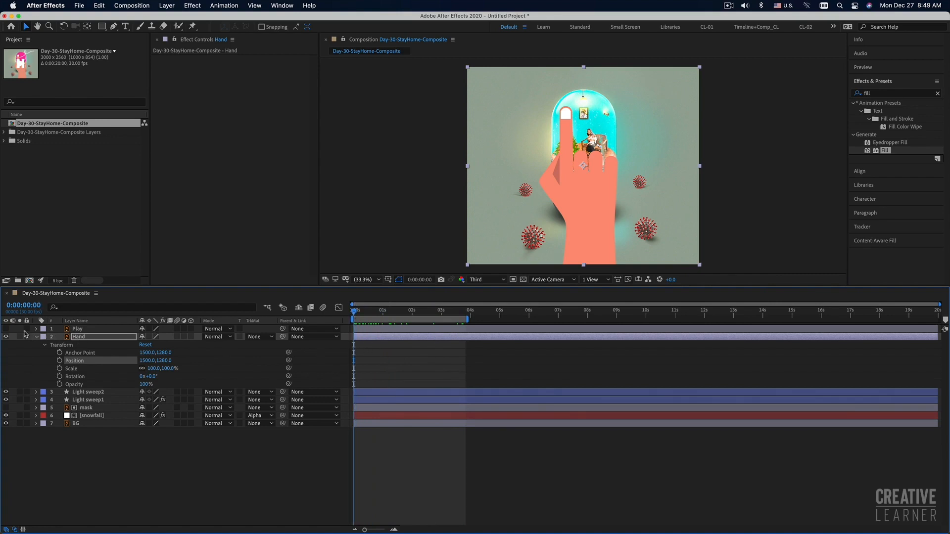
Step: Make the Play layer visible and move the Hand layer above it in the layer stack
left_click(6, 328)
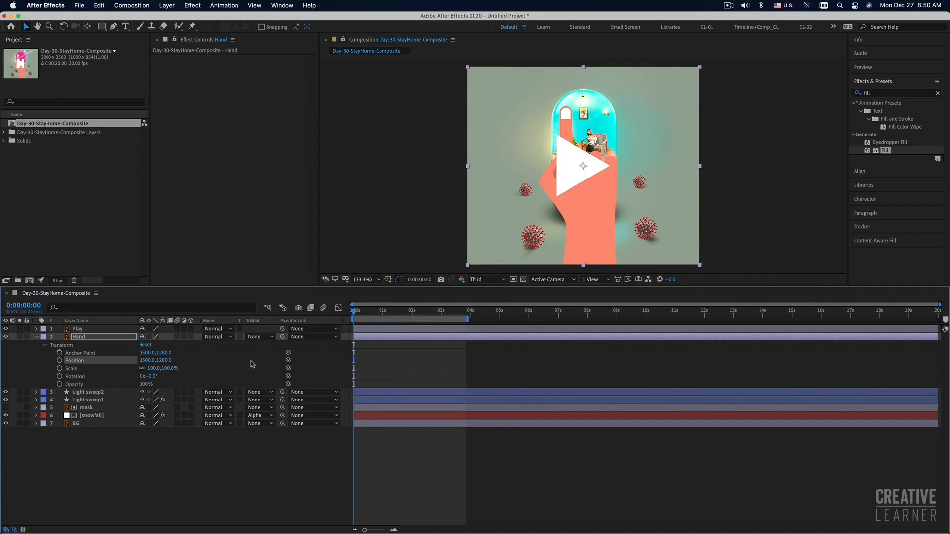
left_click(83, 338)
left_click_drag(84, 339, 83, 330)
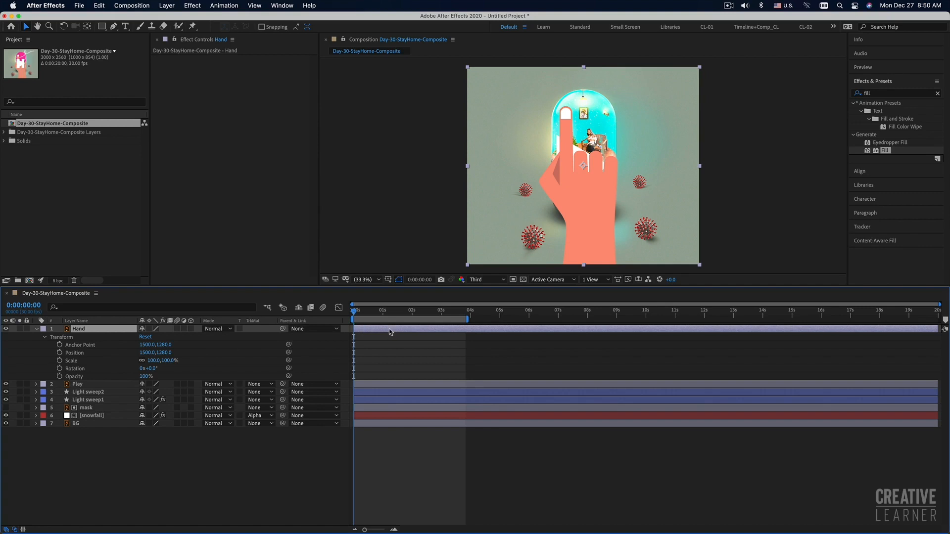
Step: Shift the Hand layer in time so that it starts at 0:00:01:14
left_click_drag(355, 315, 400, 320)
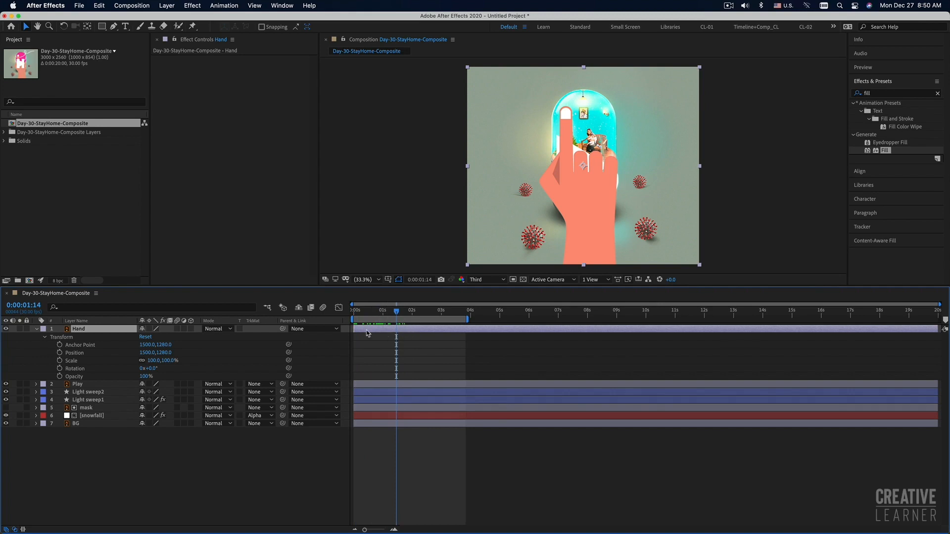
left_click_drag(363, 331, 415, 333)
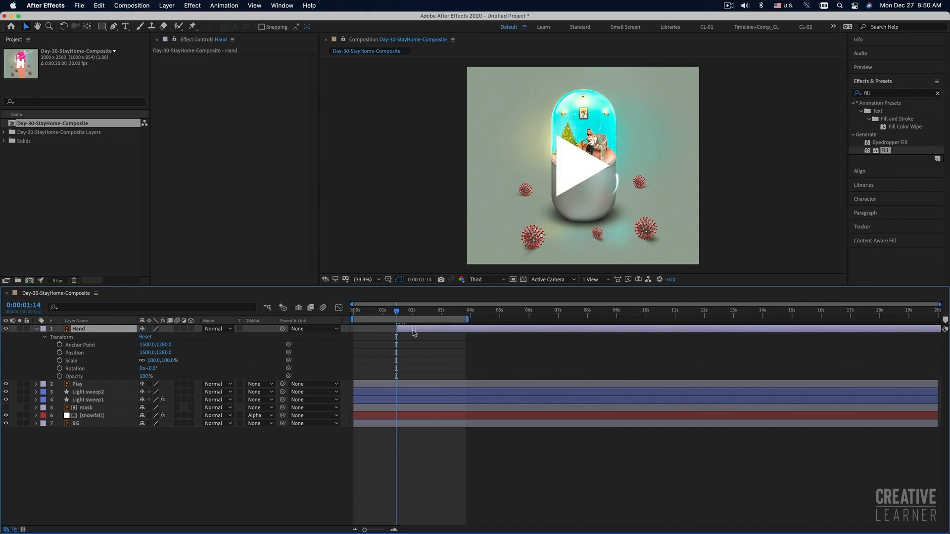
Step: Shift the Hand layer earlier so that it starts slightly before the half-second mark
left_click_drag(399, 313, 353, 313)
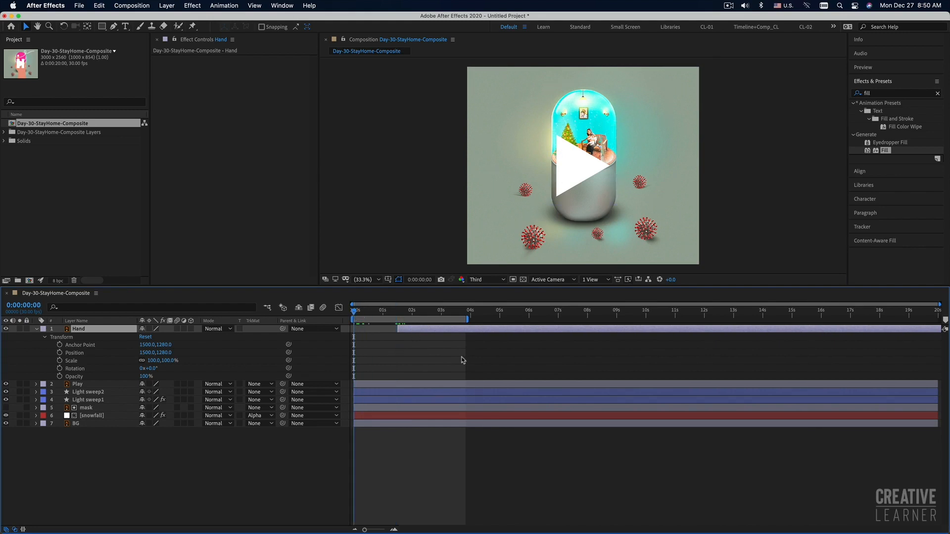
left_click_drag(406, 331, 378, 332)
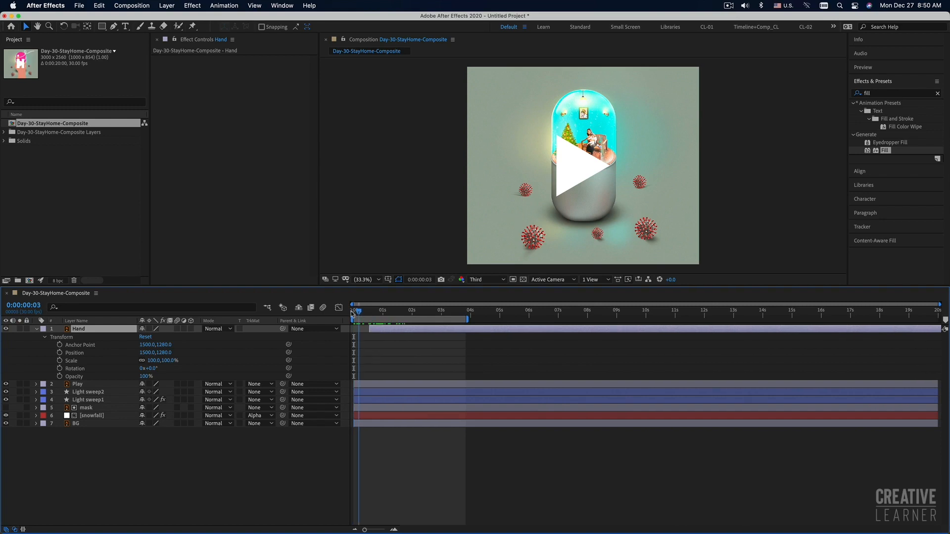
left_click_drag(384, 332, 378, 332)
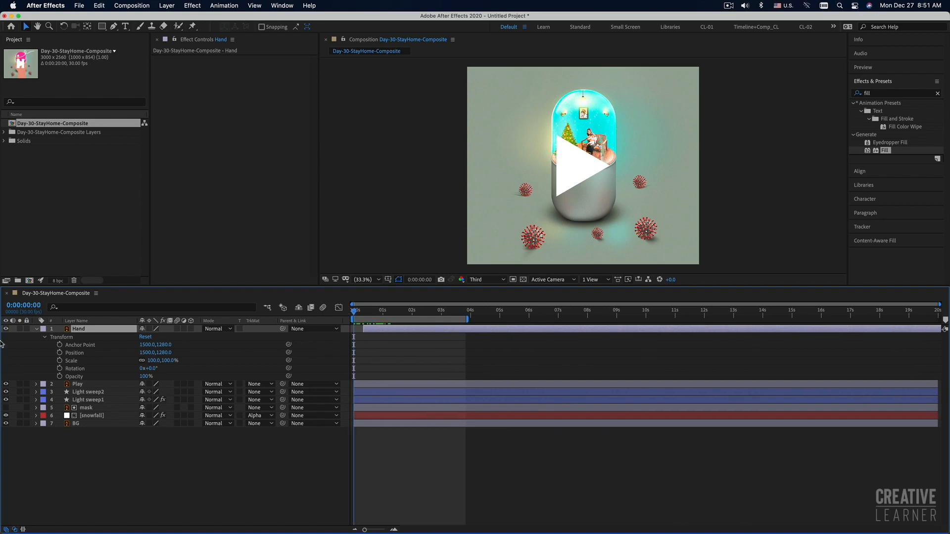
Step: Add Hand Position keyframes at 0:00:00:15 and 0:00:01:27, placing the hand straight down outside the frame at the first one
left_click_drag(354, 311, 369, 315)
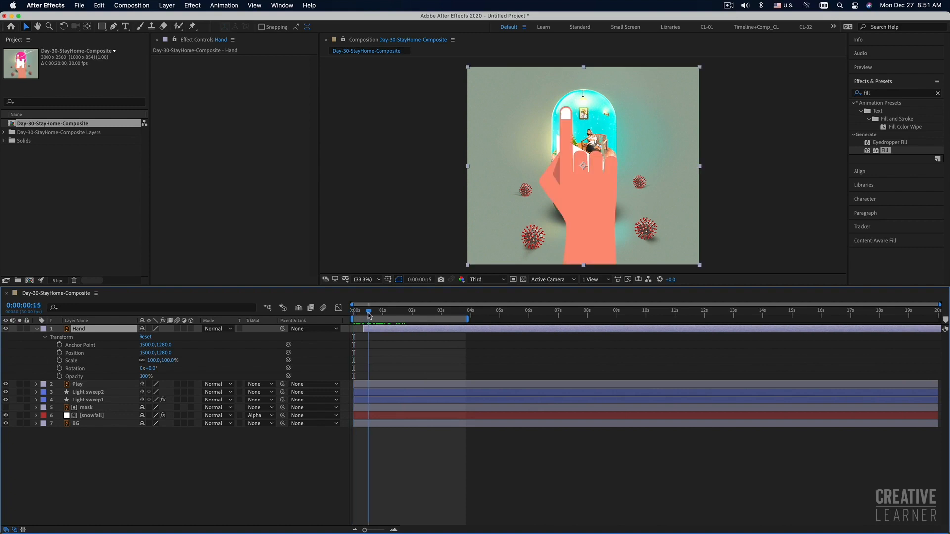
left_click(60, 353)
left_click_drag(370, 353, 410, 353)
left_click_drag(602, 173, 603, 224)
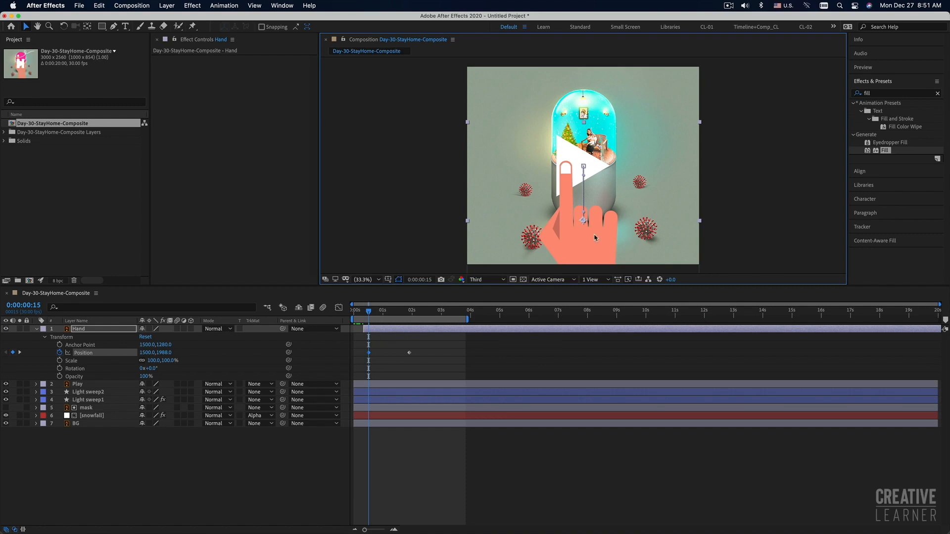
left_click_drag(591, 223, 600, 338)
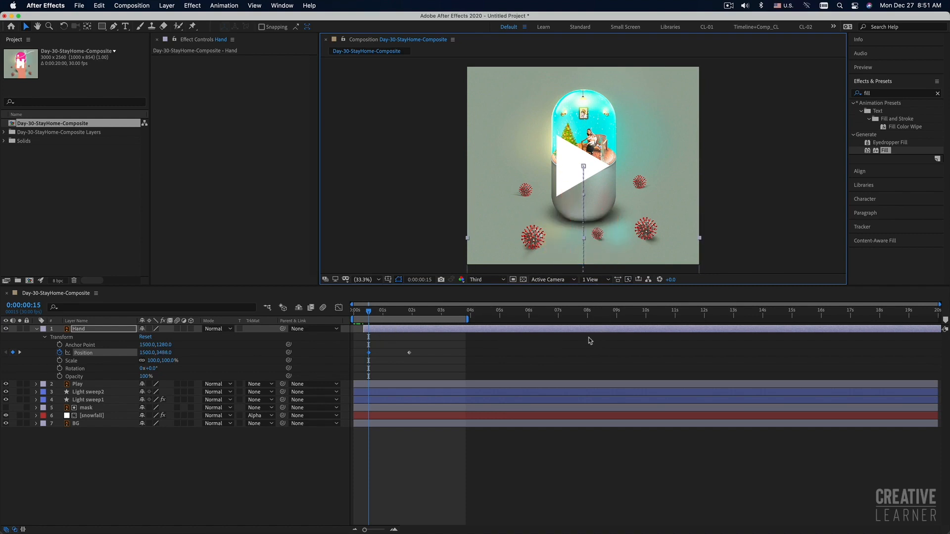
key("Up")
key("Up")
Step: At 0:00:01:27, lower the hand to Position 1500, 1970 so its fingertip rests on the play triangle
left_click(378, 313)
left_click_drag(382, 313, 404, 315)
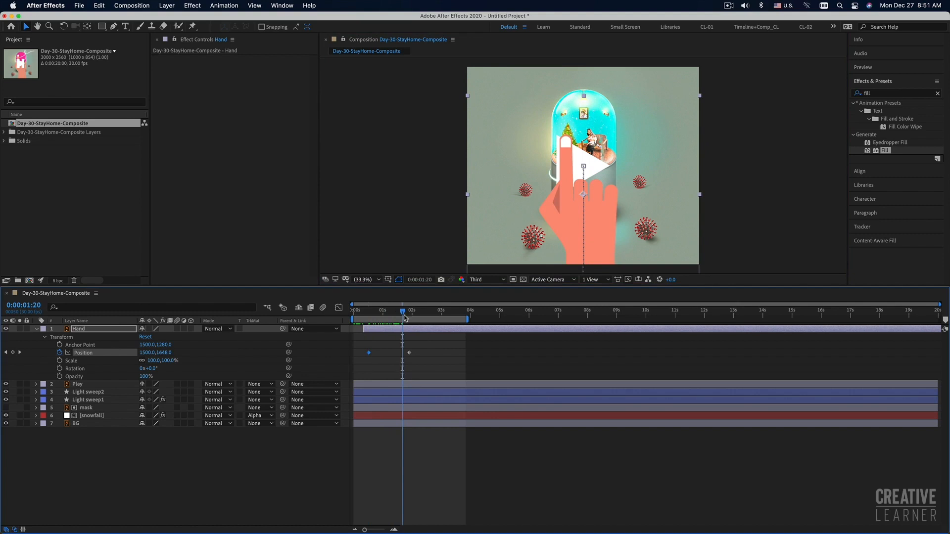
left_click_drag(403, 315, 410, 315)
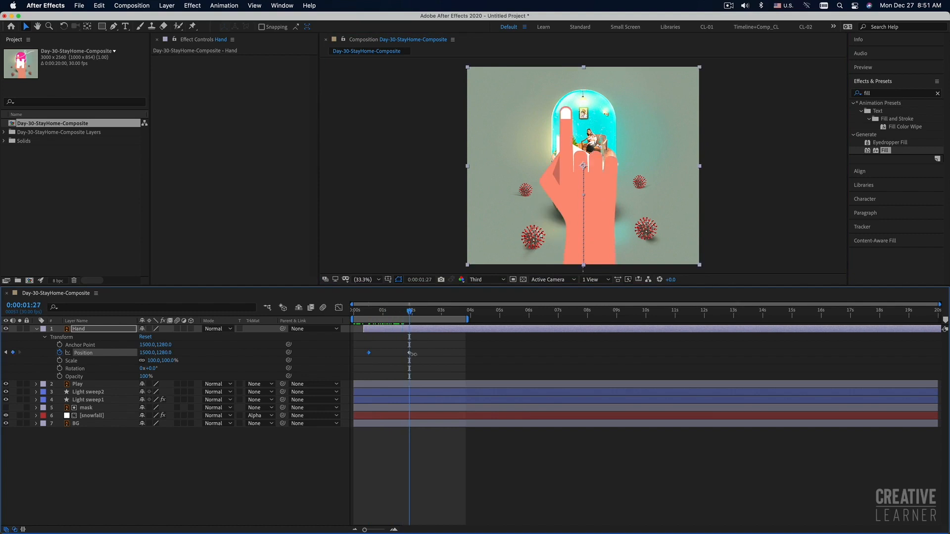
left_click_drag(596, 168, 596, 219)
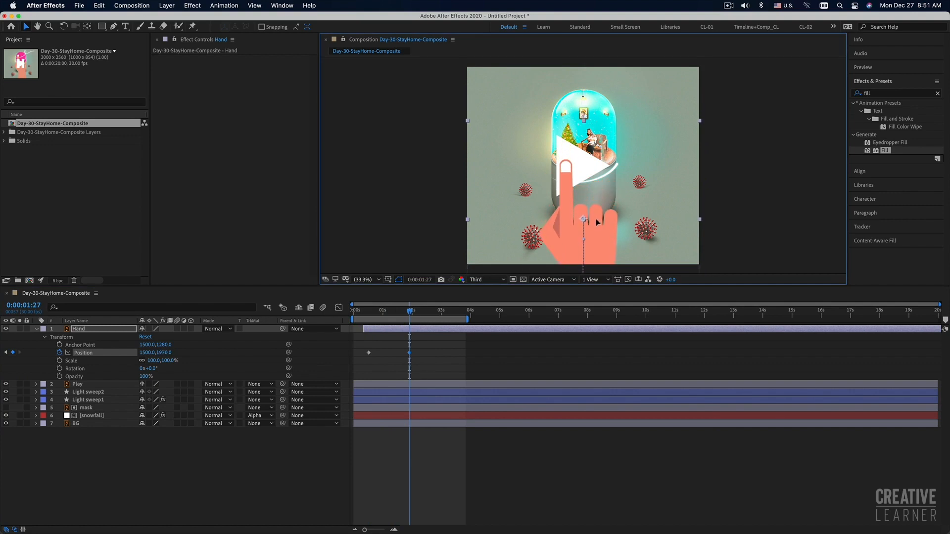
Step: Preview the hand's entrance and move its second Position keyframe earlier to about the one-second mark
left_click_drag(410, 310, 370, 311)
key("space")
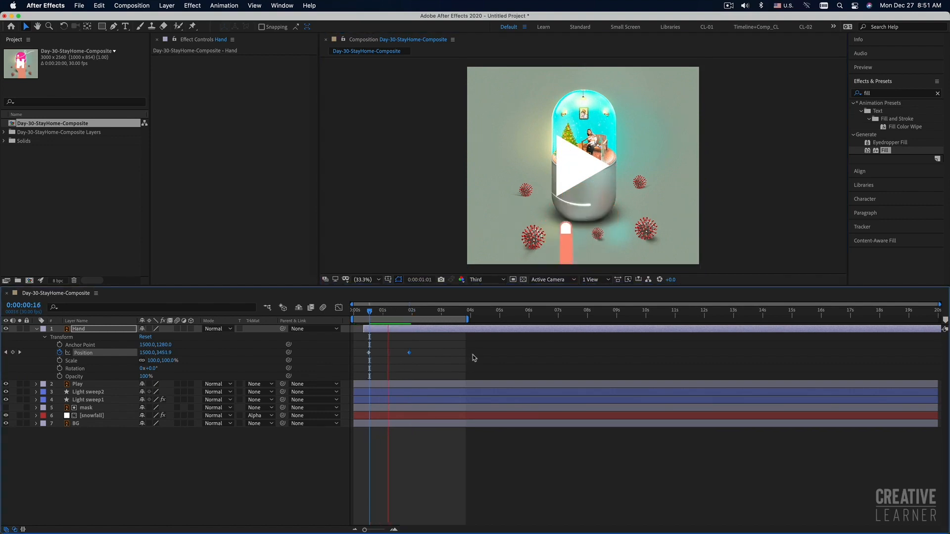
key("space")
left_click_drag(428, 351, 383, 356)
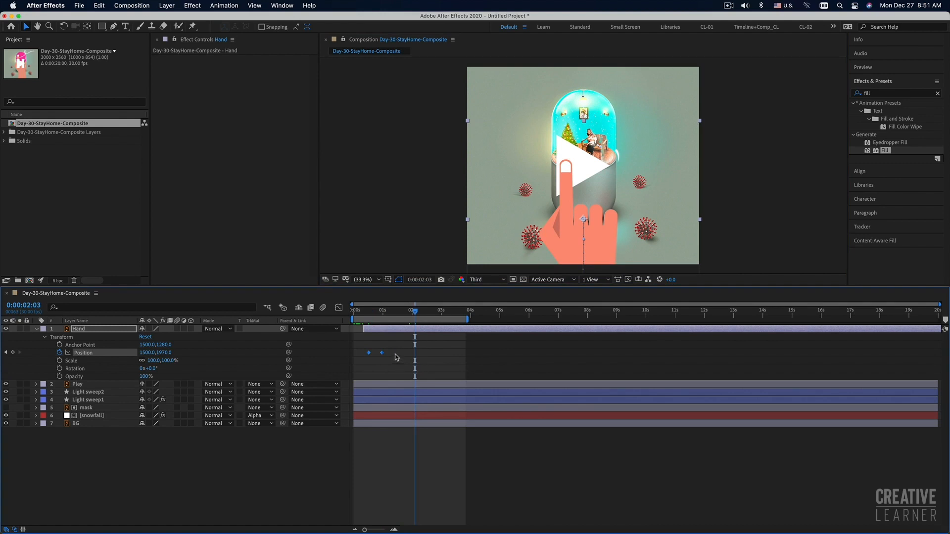
Step: Apply Easy Ease to both Hand Position keyframes and preview the motion
left_click_drag(391, 346, 360, 361)
left_click(365, 311)
key("space")
left_click(404, 363)
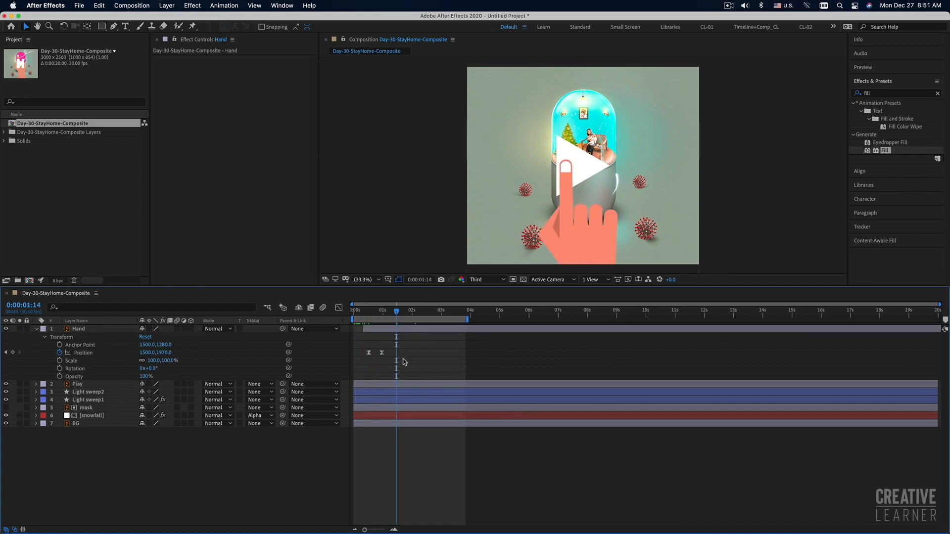
Step: Keyframe the Hand layer's Scale at 100% on 0:00:00:27 and at 95% on 0:00:01:04
left_click_drag(397, 315, 380, 315)
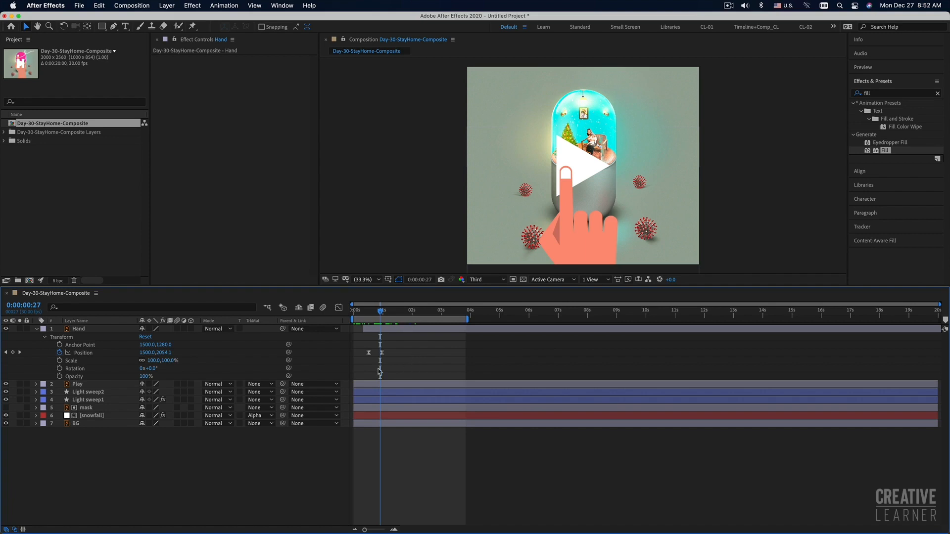
left_click(59, 361)
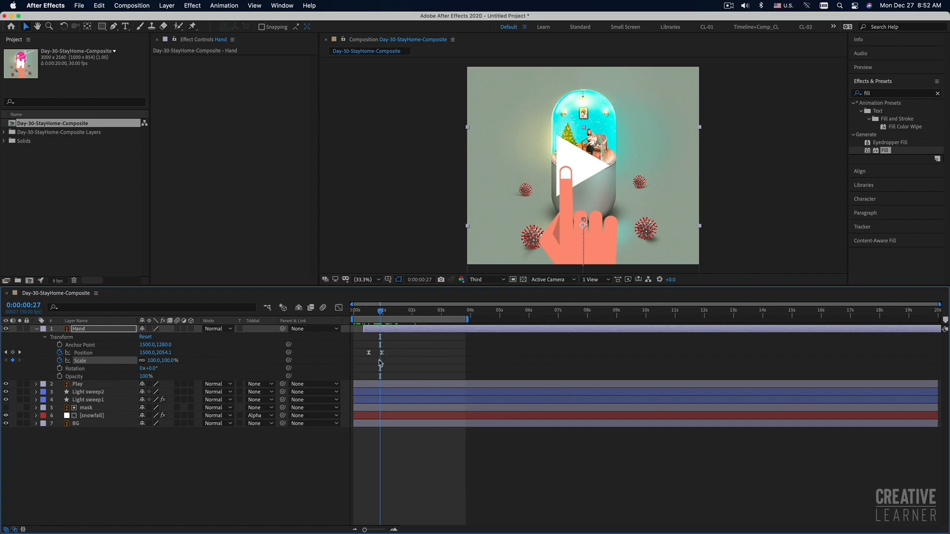
left_click_drag(382, 311, 386, 315)
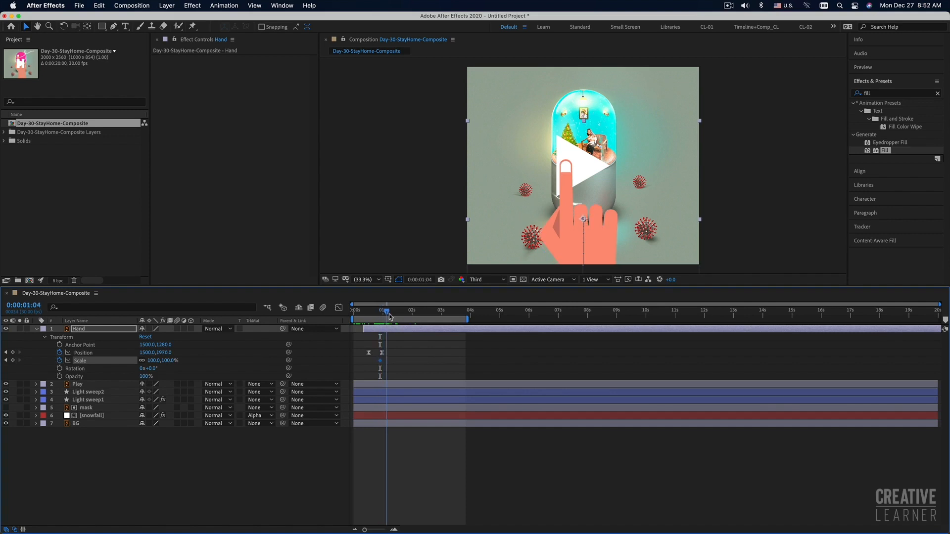
left_click(154, 361)
type("93")
key("Return")
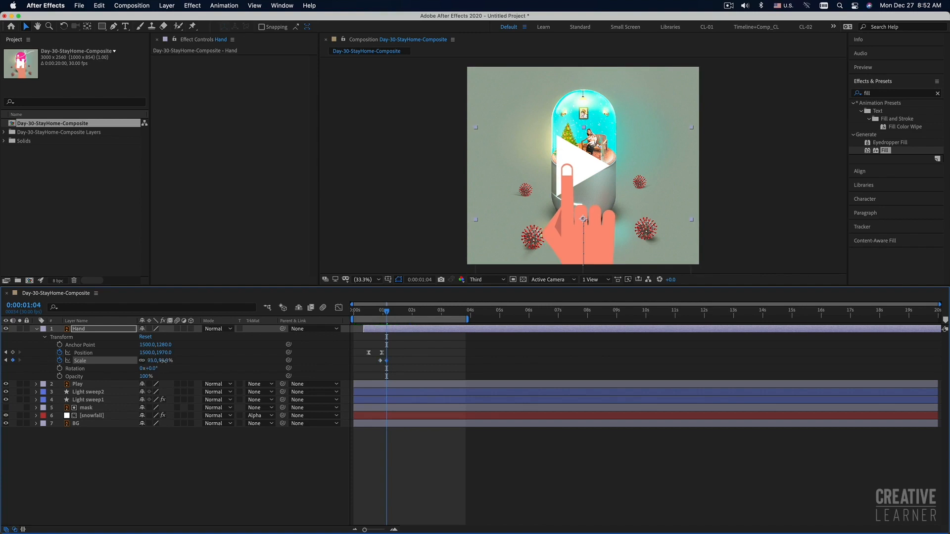
left_click(164, 361)
type("95")
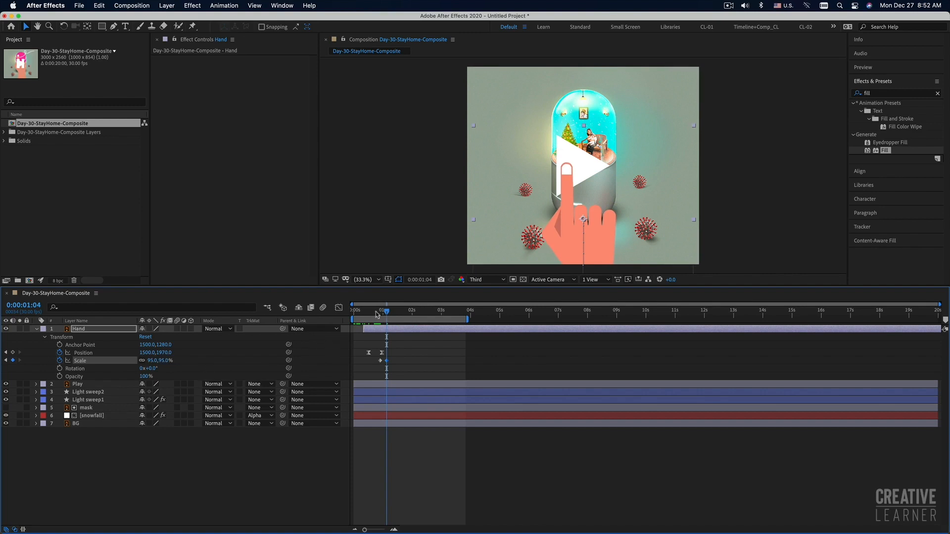
Step: Copy the Hand Scale keyframes to hold 95% until 0:00:01:15 and return to 100% at 0:00:01:21
left_click(378, 313)
left_click_drag(378, 313, 396, 313)
left_click_drag(386, 363, 385, 365)
left_click(397, 312)
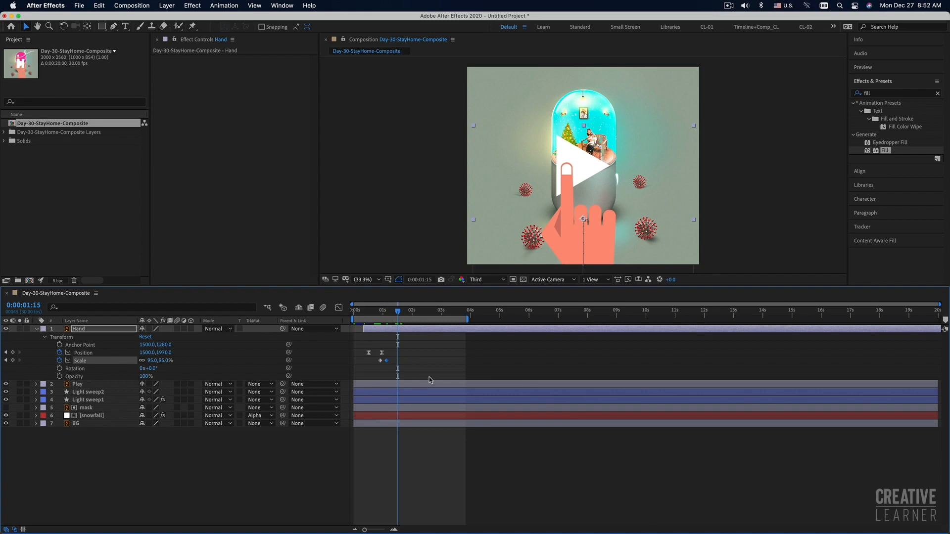
key("super+v")
left_click(380, 361)
left_click_drag(400, 314, 406, 315)
key("super+v")
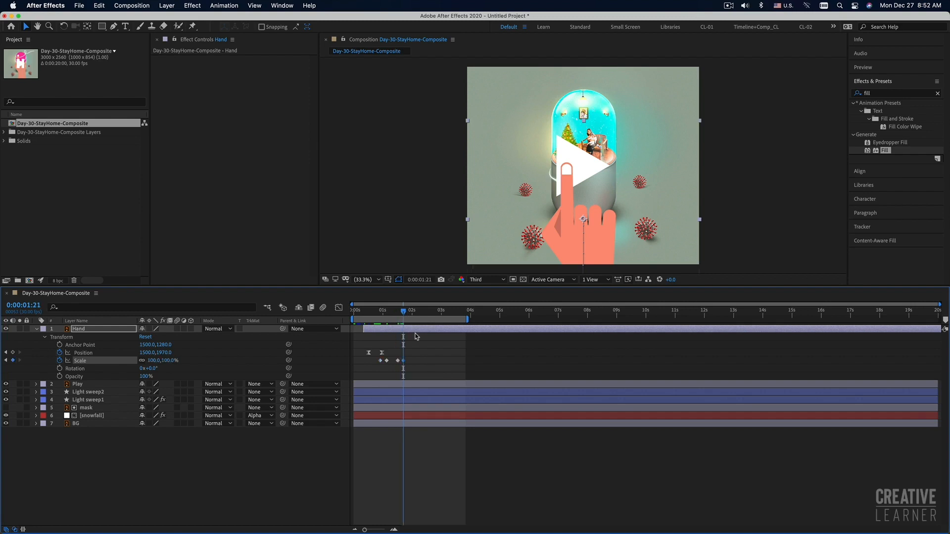
Step: Preview the hand's tapping animation from 0:00:00:28
left_click_drag(383, 316, 381, 318)
key("space")
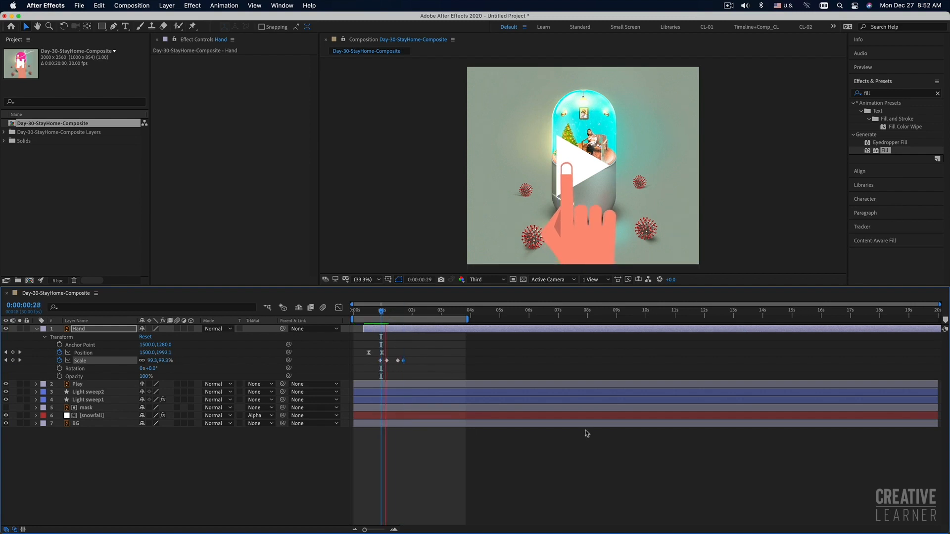
key("space")
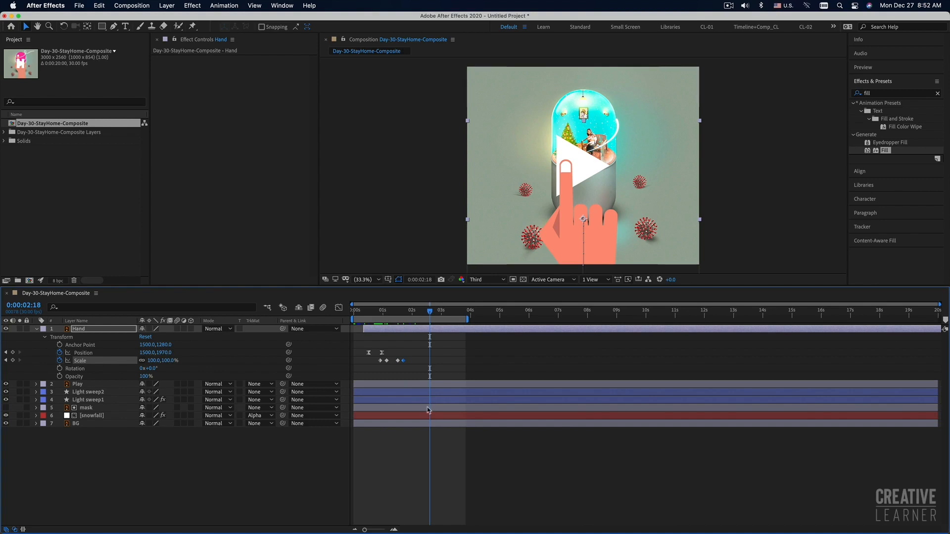
Step: Split the Hand and Play layers at 0:00:02:18
left_click(441, 329)
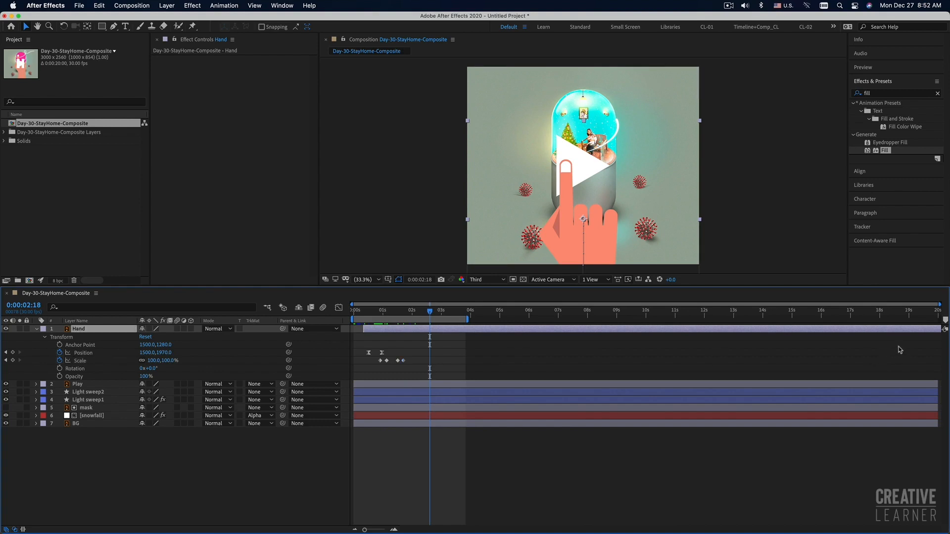
key("super+Down")
left_click(447, 330, "shift")
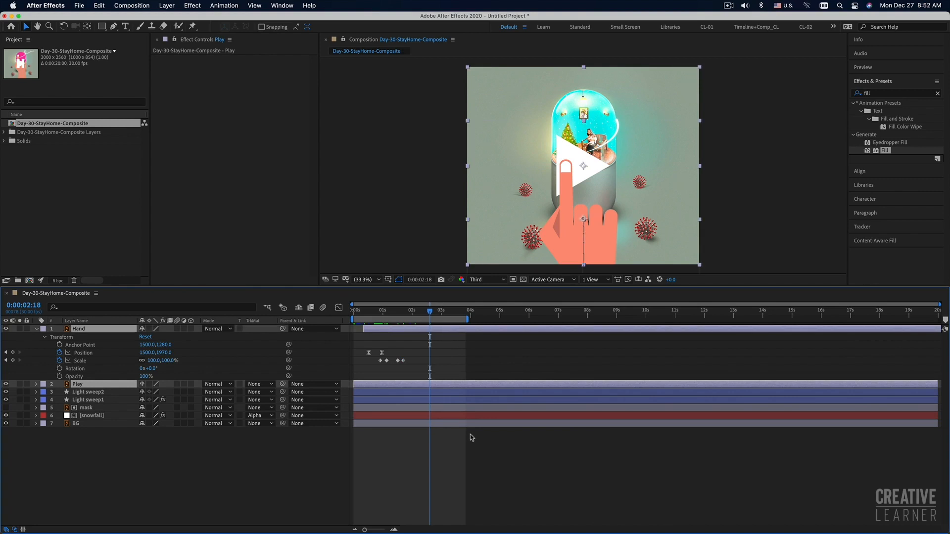
key("super+shift+d")
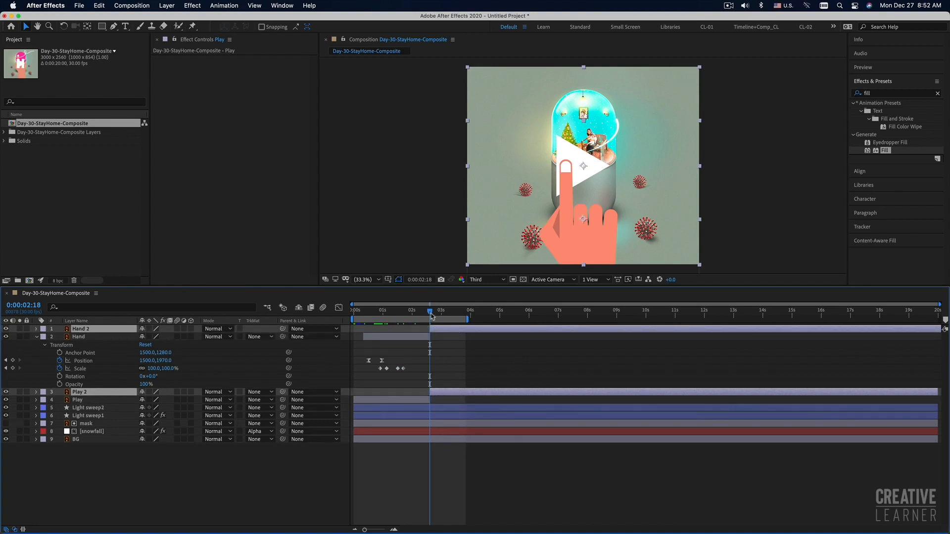
Step: Delete the second halves of the split layers, Play 2 and Hand 2
left_click_drag(432, 316, 424, 312)
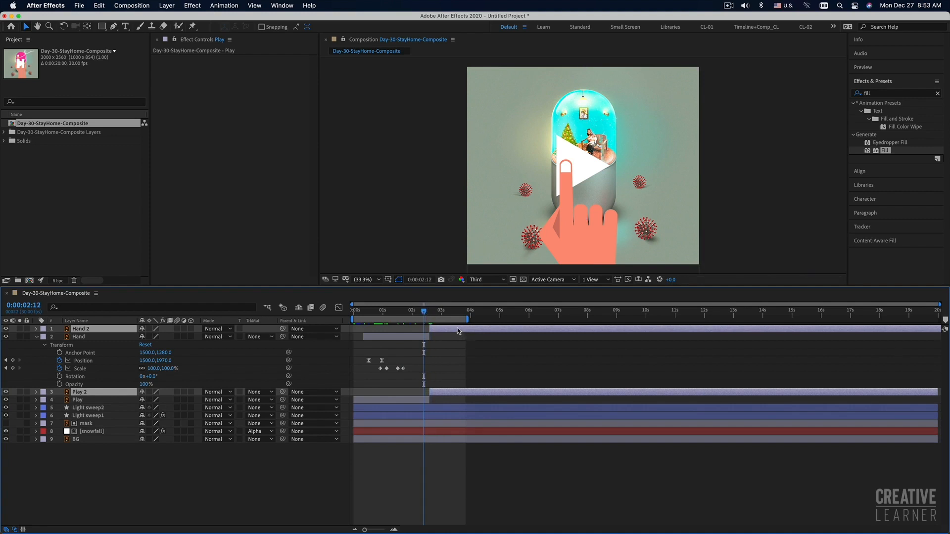
left_click(499, 371)
left_click(491, 394)
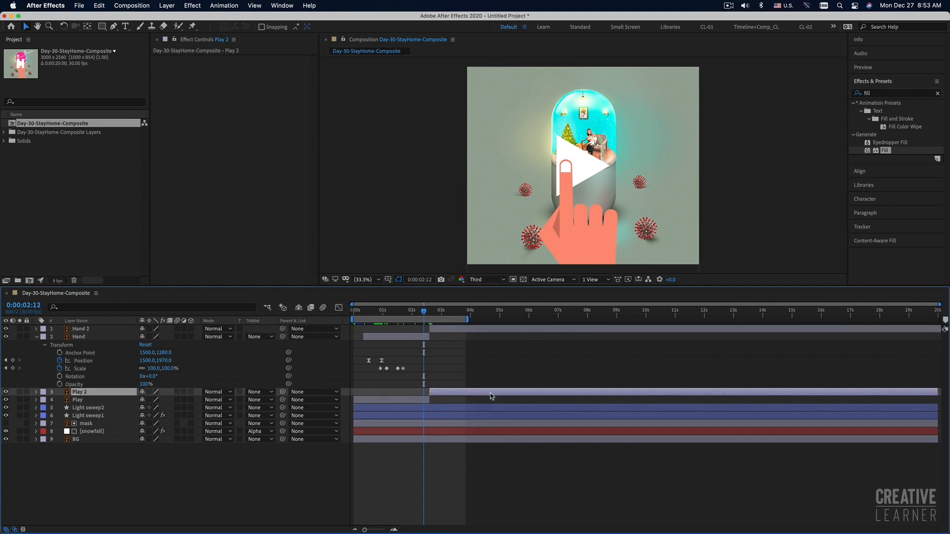
key("Delete")
left_click(475, 330)
key("Delete")
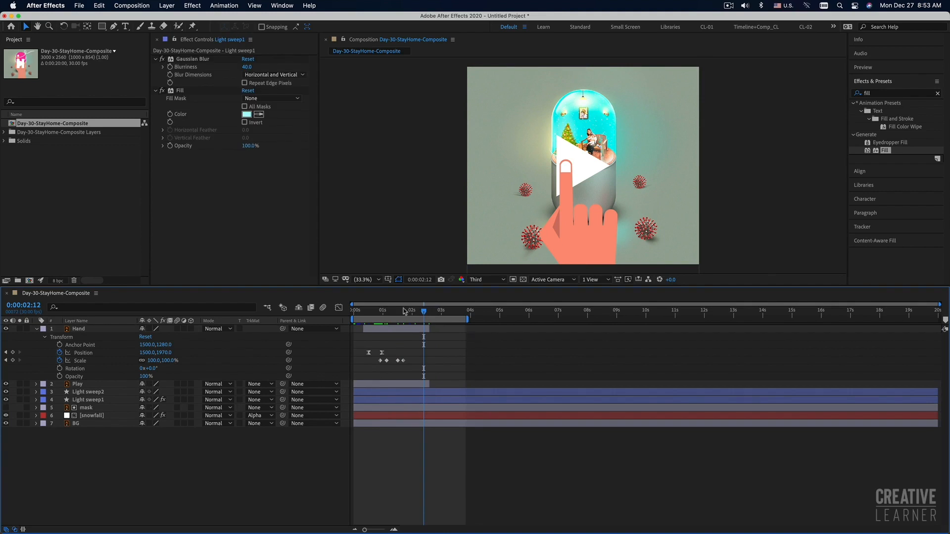
Step: Play back the trimmed hand and play button animation from the start of the composition
left_click_drag(373, 313, 349, 319)
key("space")
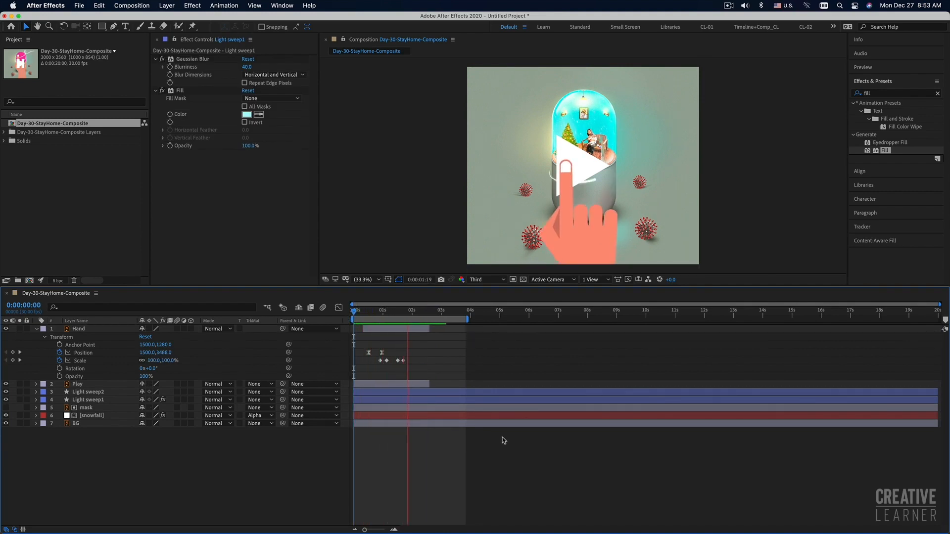
key("space")
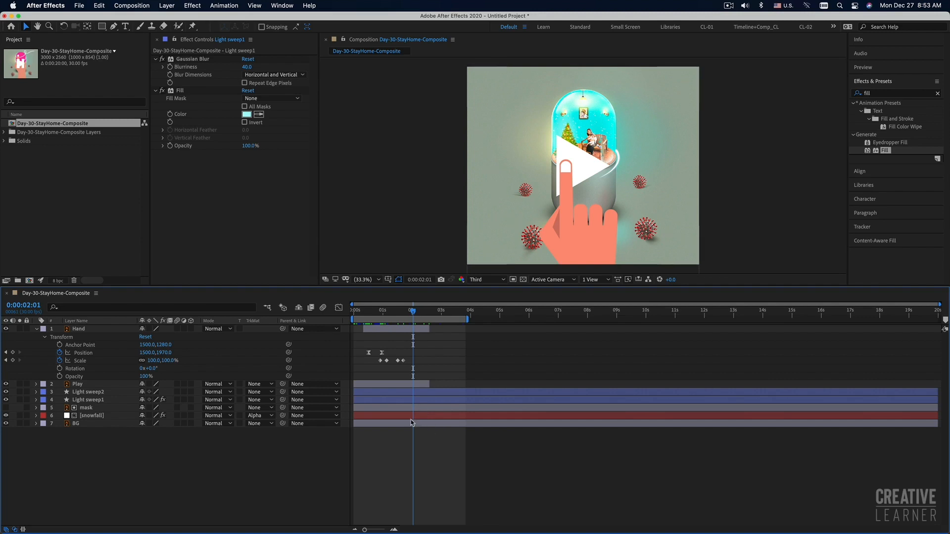
Step: Pre-compose the layers from Light sweep2 down to BG as Snowfall-1, moving all attributes into the new composition
left_click(396, 393)
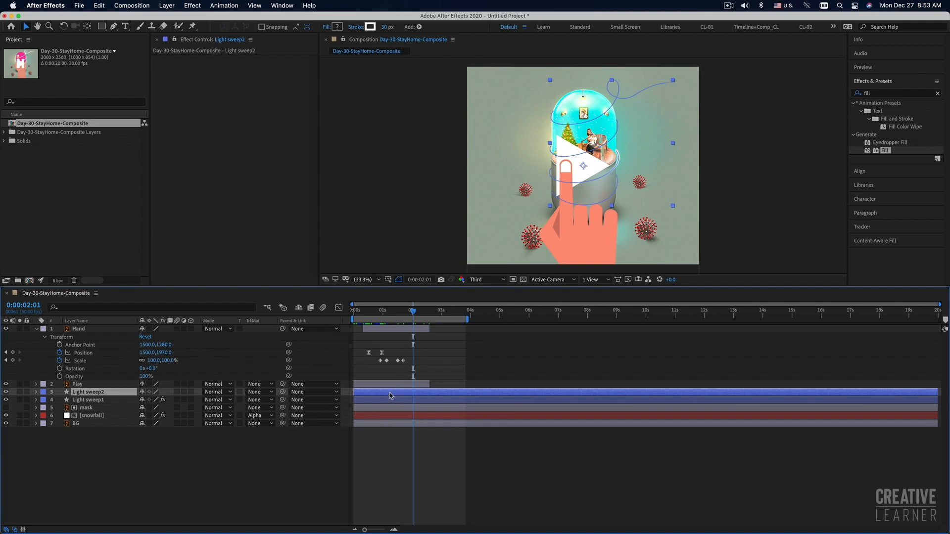
left_click(385, 424, "shift")
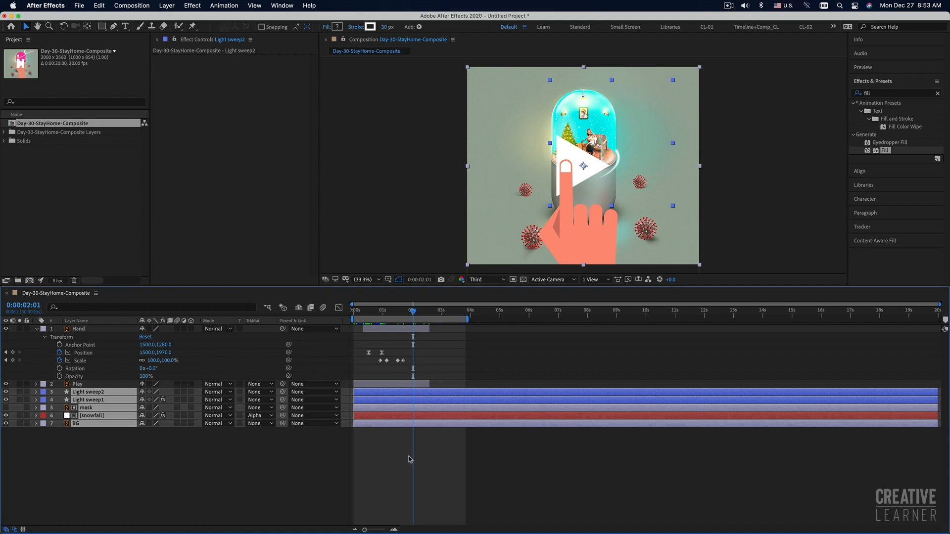
right_click(395, 426)
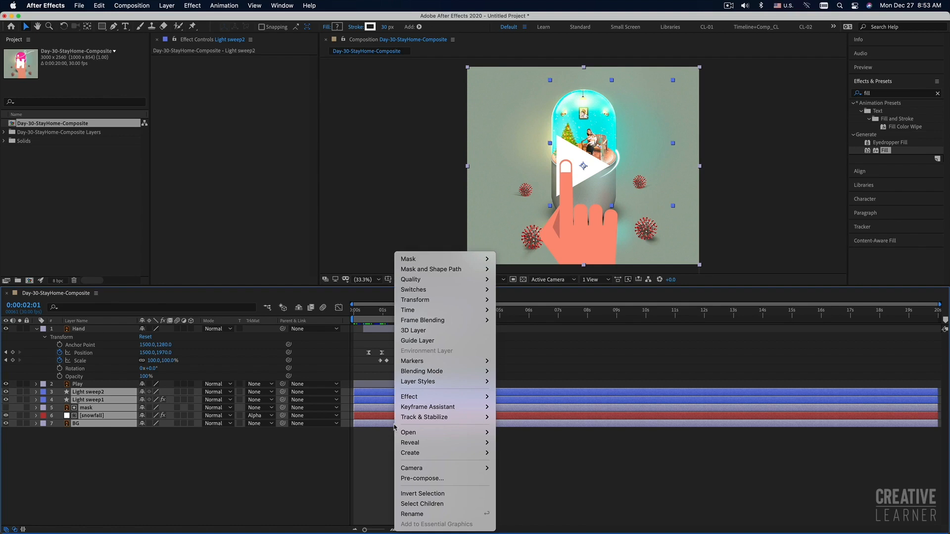
left_click(421, 478)
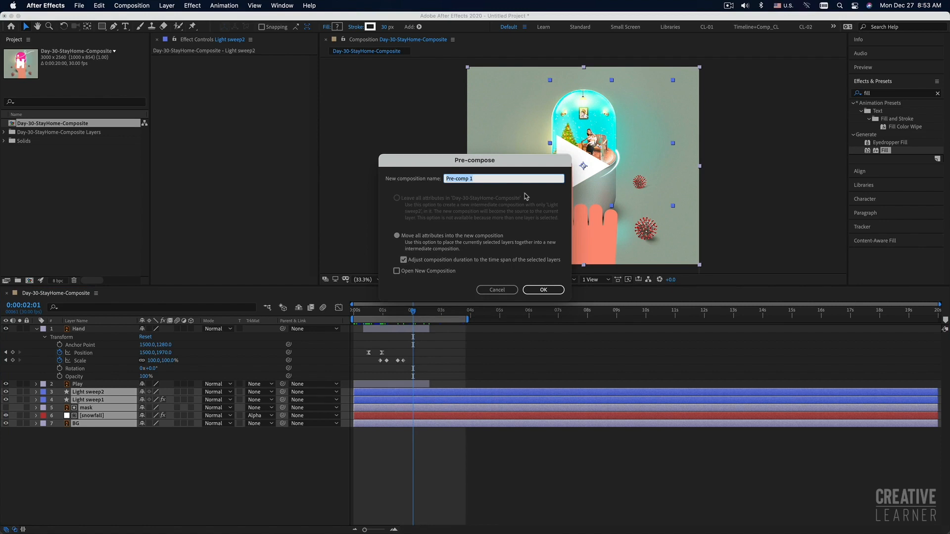
type("Snowfall-1")
left_click(544, 290)
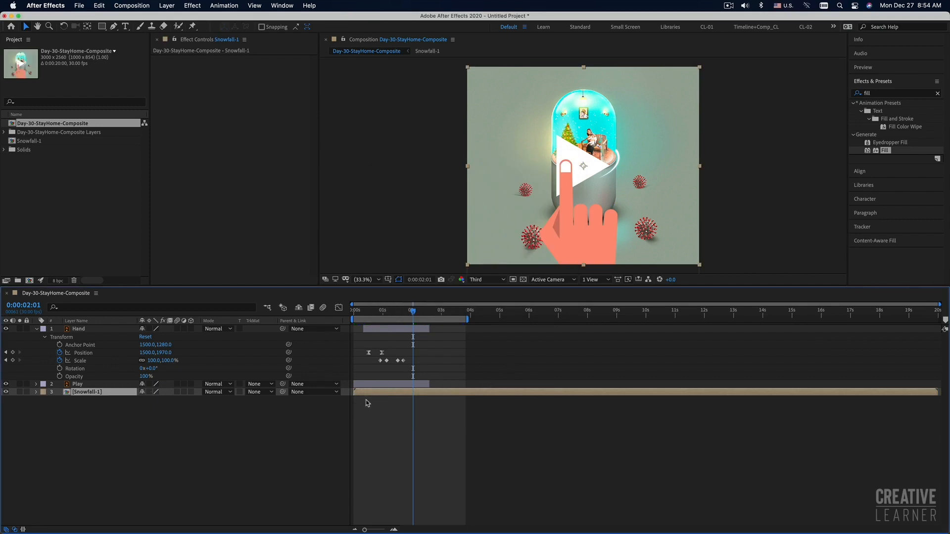
left_click_drag(362, 393, 381, 395)
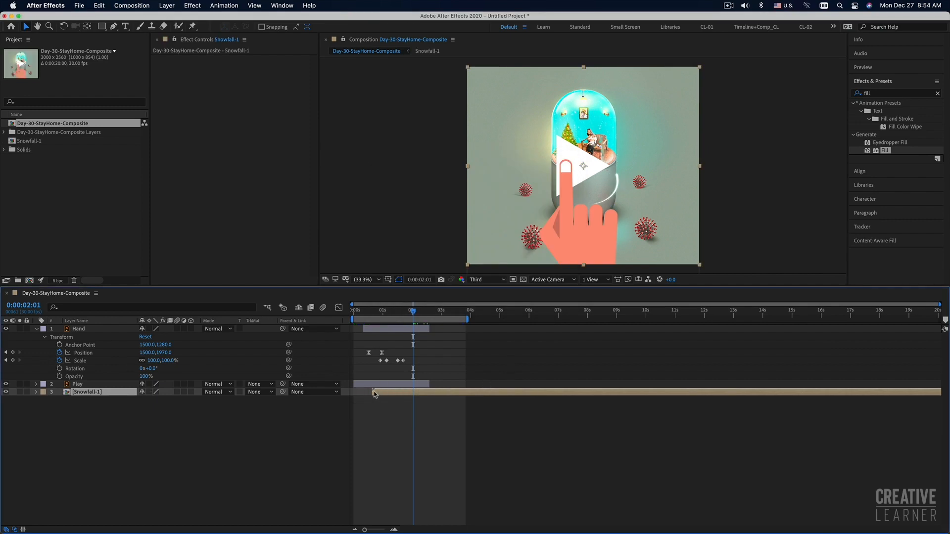
left_click_drag(360, 313, 355, 313)
left_click(372, 311)
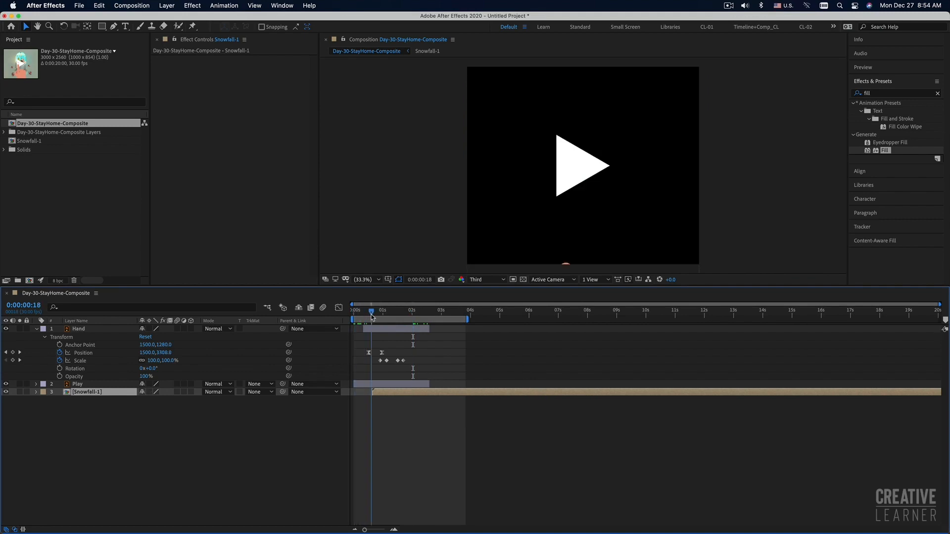
left_click_drag(377, 395, 359, 394)
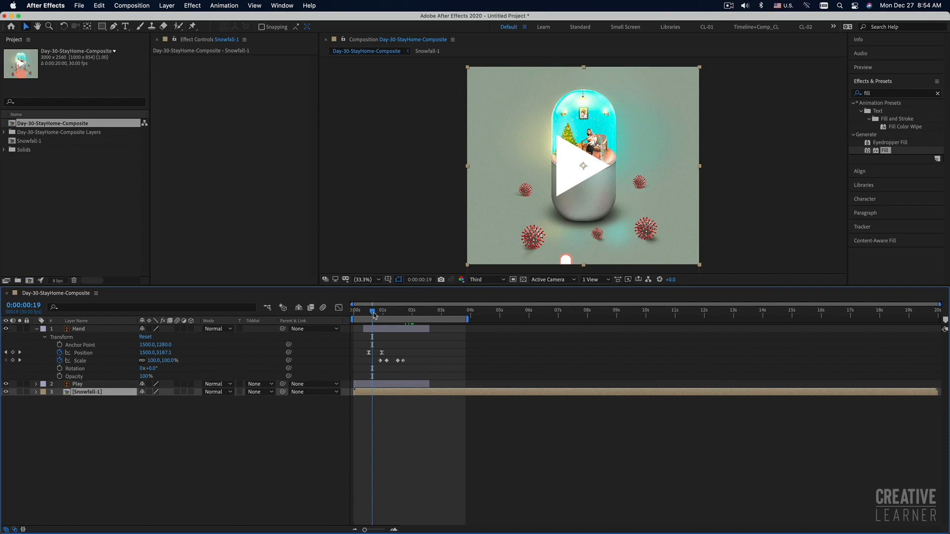
Step: Play back the composition from the start to check the tap over the Snowfall-1 animation
left_click(354, 312)
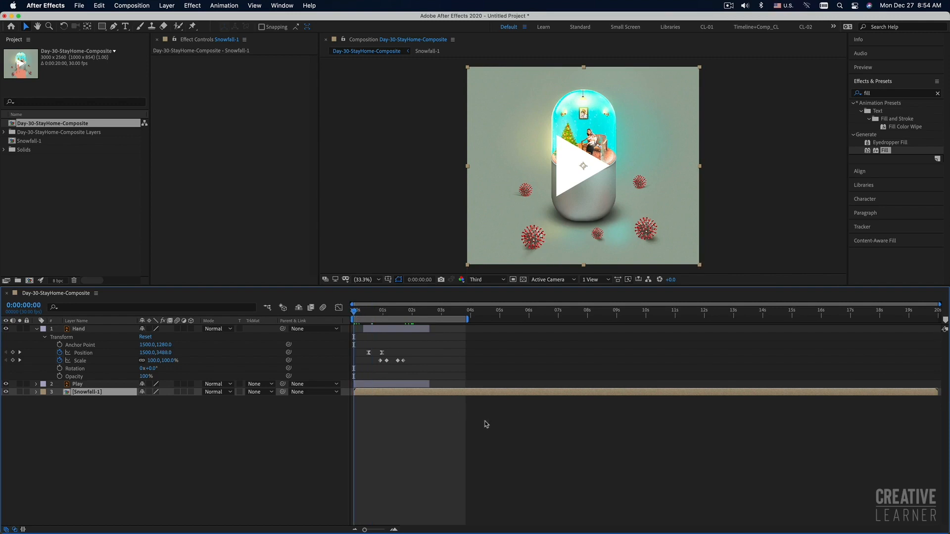
key("space")
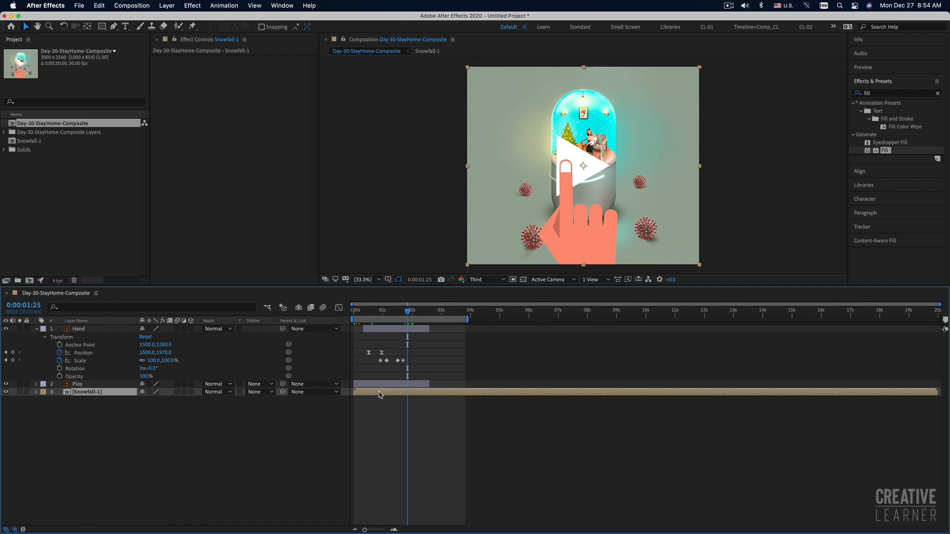
Step: Duplicate the Snowfall-1 layer and hide the upper copy
left_click(100, 6)
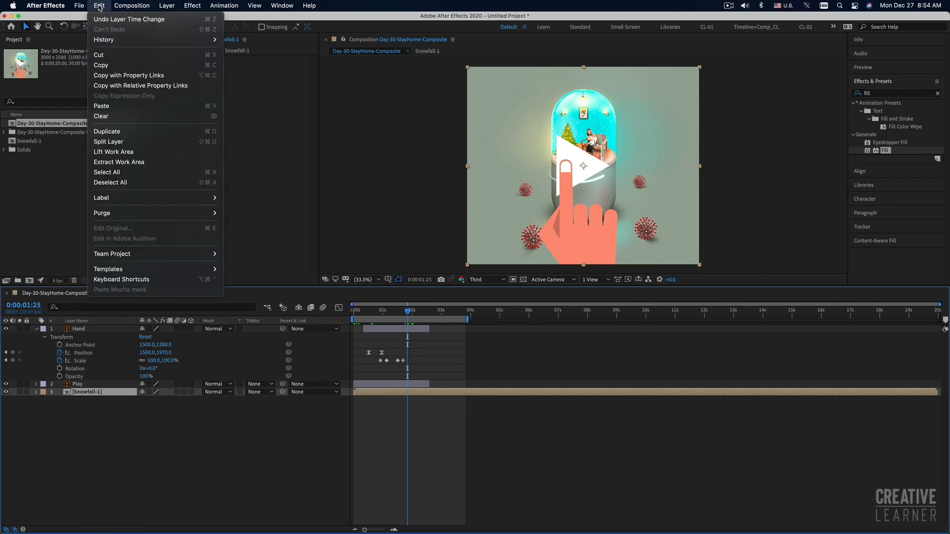
left_click(119, 132)
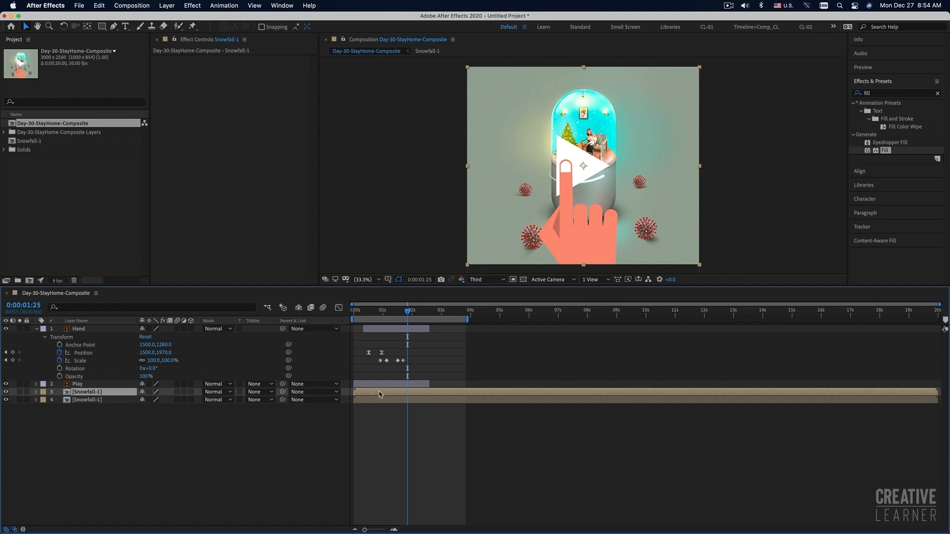
left_click(380, 401)
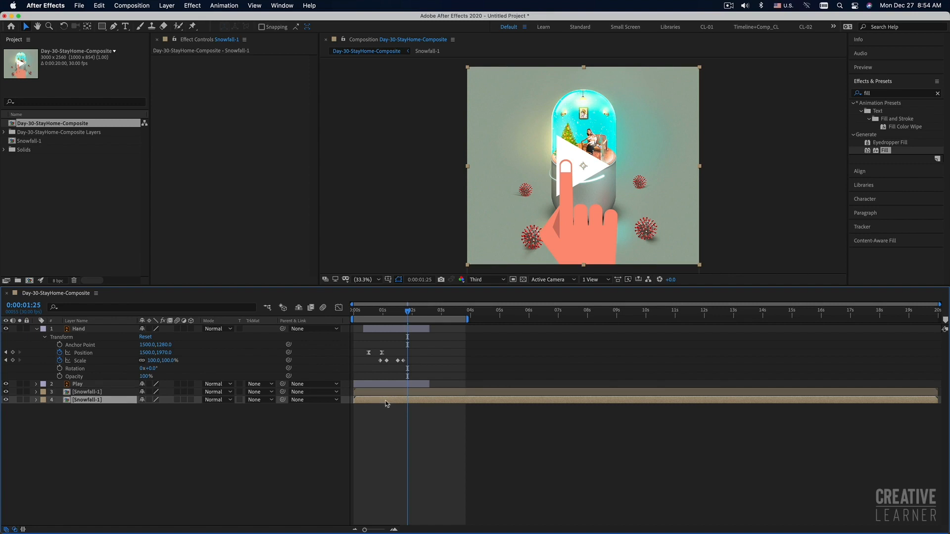
left_click(6, 391)
Step: Rename the lower snowfall copy Snowfall-bw and the hidden upper copy Snowfall-color
key("Return")
key("Right")
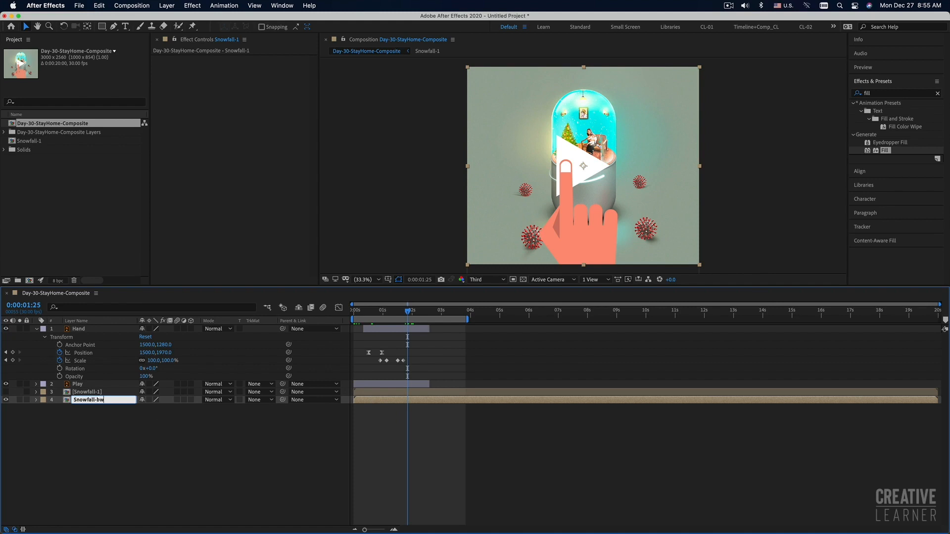
left_click(101, 392)
key("Return")
key("Right")
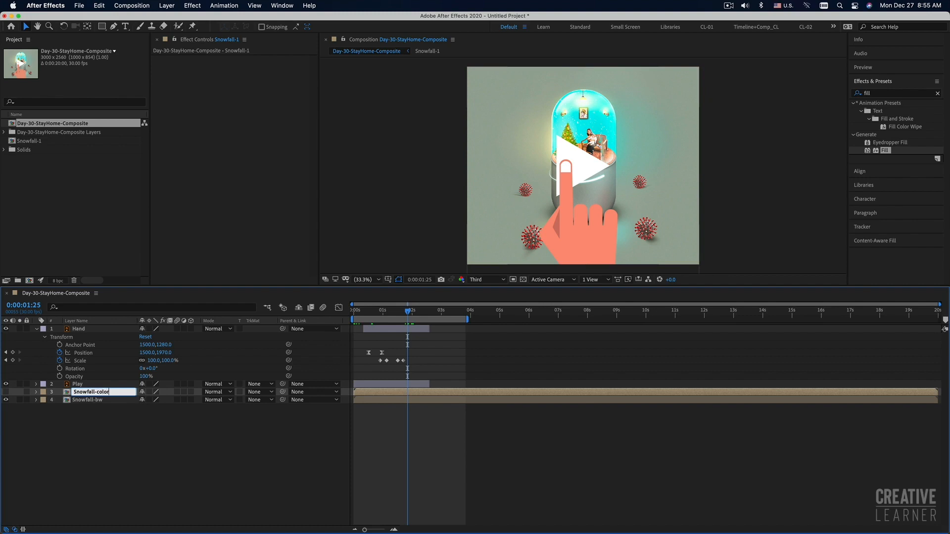
type("color")
key("Return")
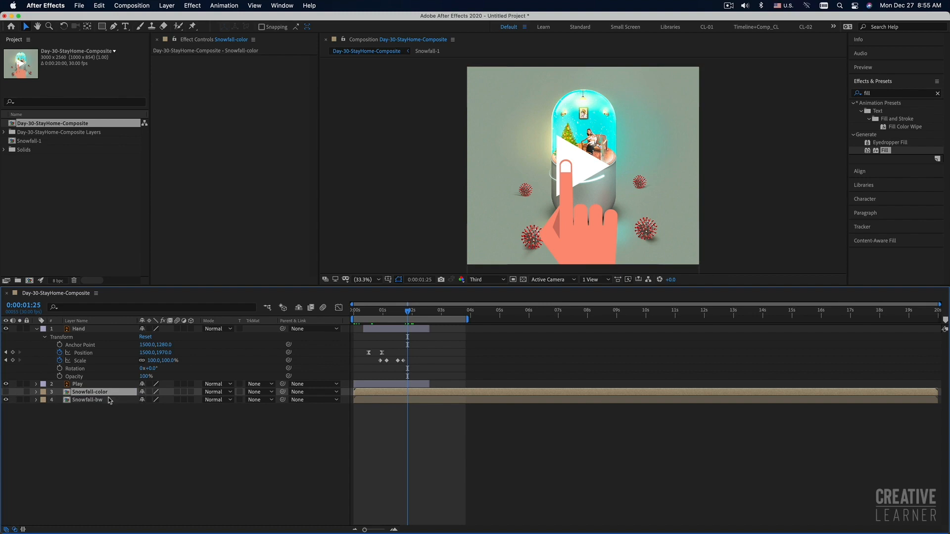
Step: Apply the Leave Color effect to the Snowfall-bw layer and set its Amount to Decolor to 100%
left_click(92, 401)
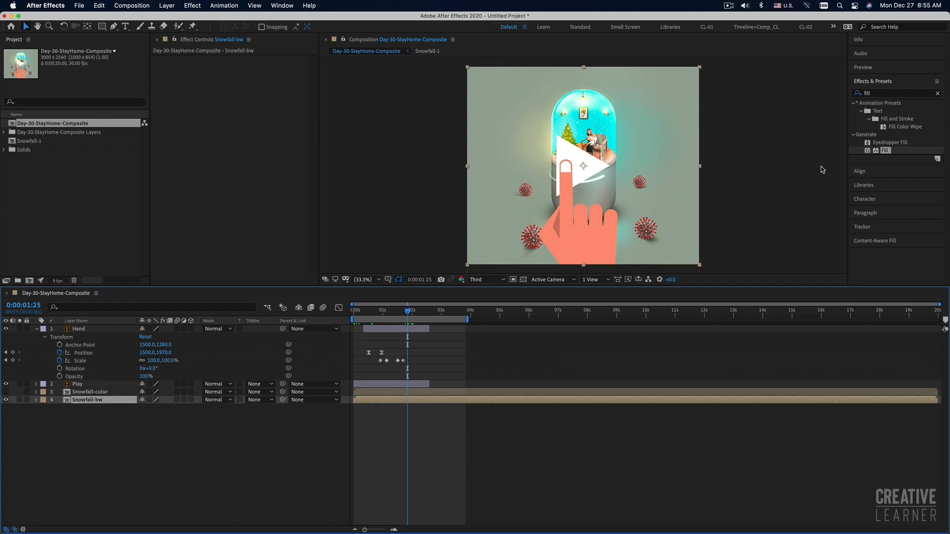
left_click(879, 94)
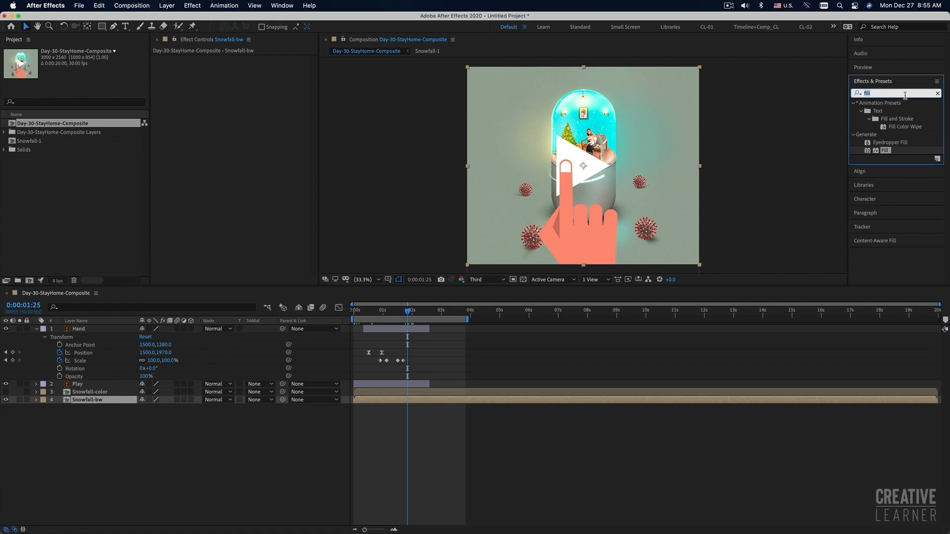
type("leave")
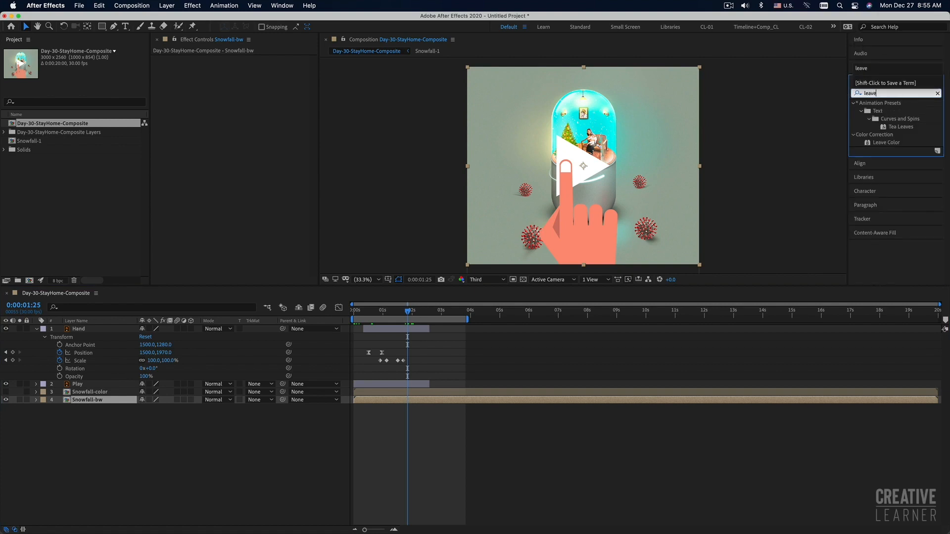
left_click(882, 143)
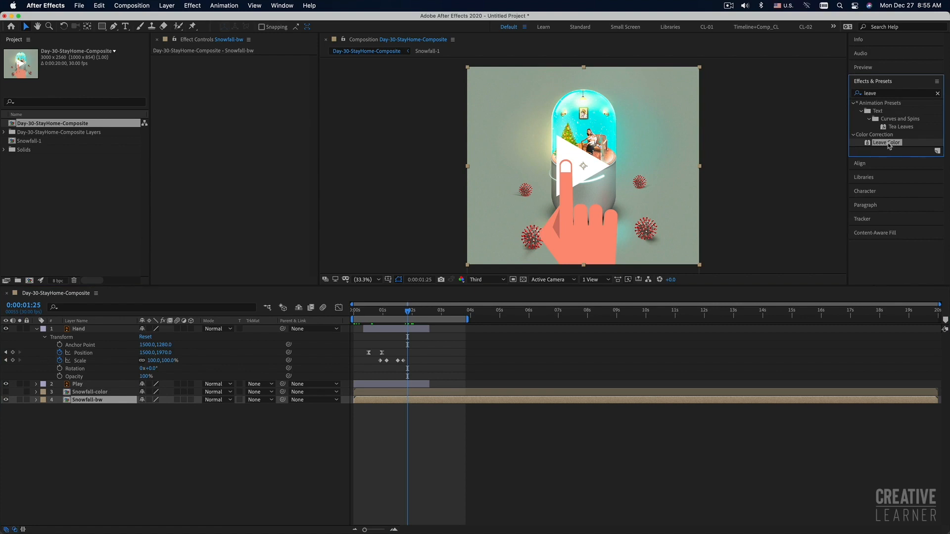
double_click(886, 143)
left_click(442, 402)
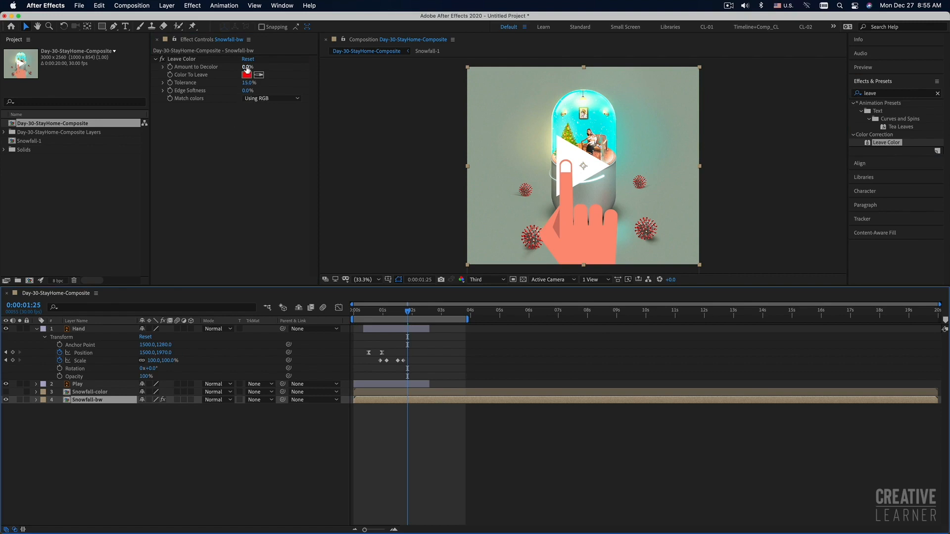
left_click_drag(246, 68, 349, 69)
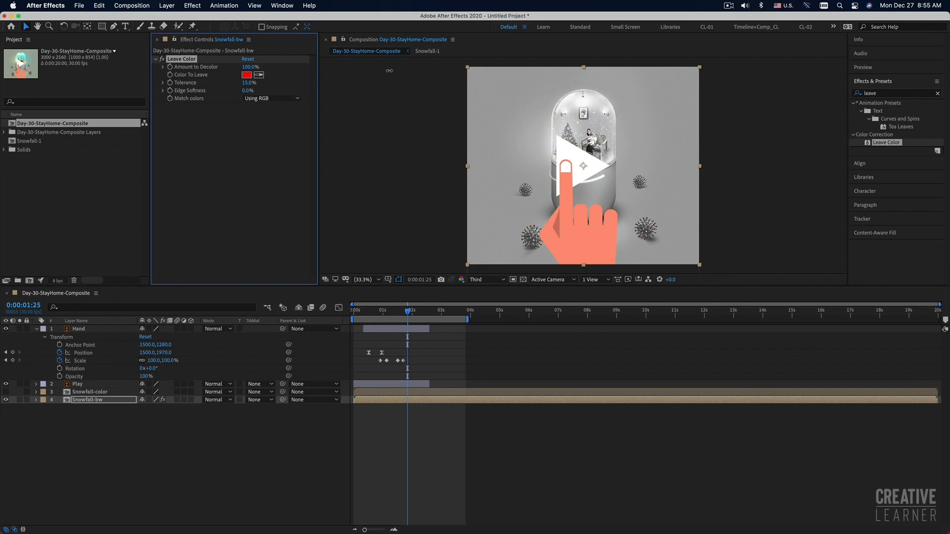
Step: Set the Color To Leave of the Leave Color effect on Snowfall-bw to dark teal 25545C
left_click(247, 75)
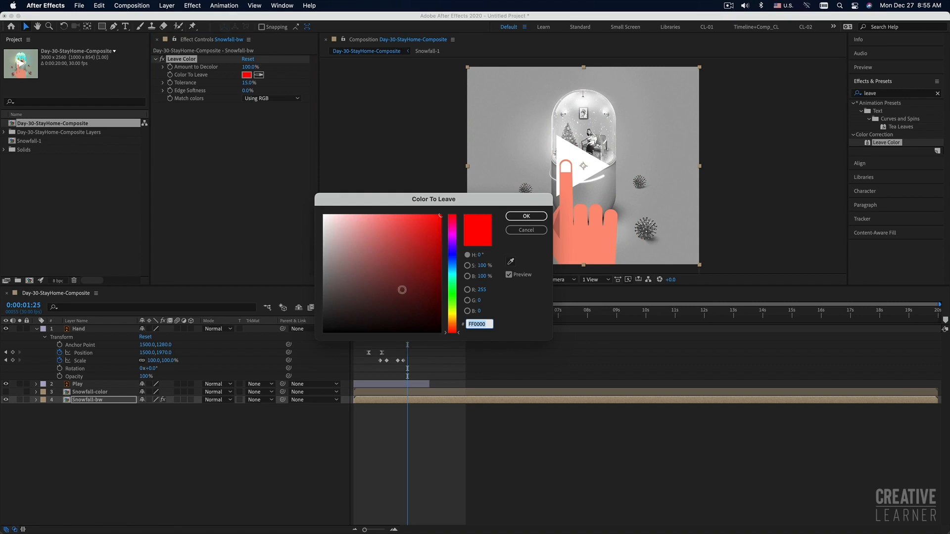
left_click(400, 295)
left_click_drag(400, 295, 415, 297)
left_click(451, 272)
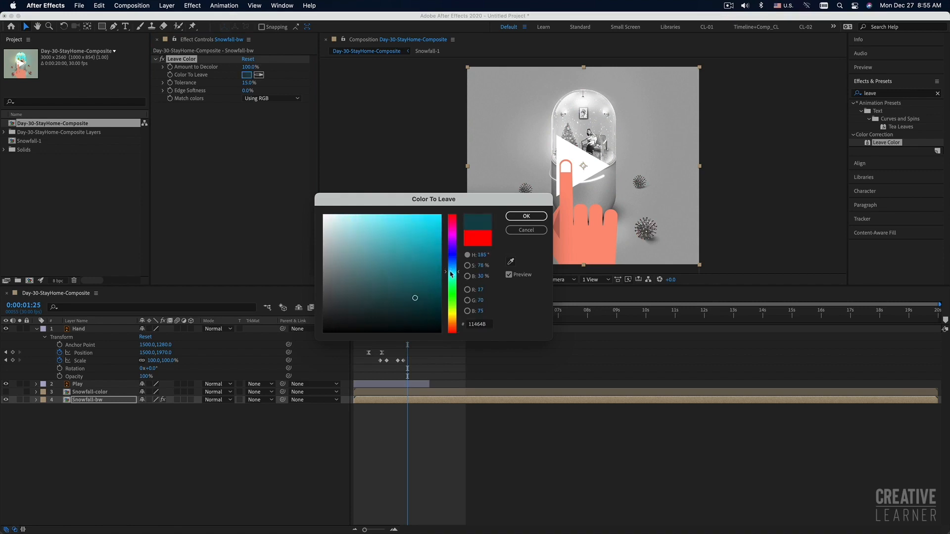
left_click(410, 298)
left_click(452, 271)
left_click(404, 280)
left_click_drag(404, 279, 393, 291)
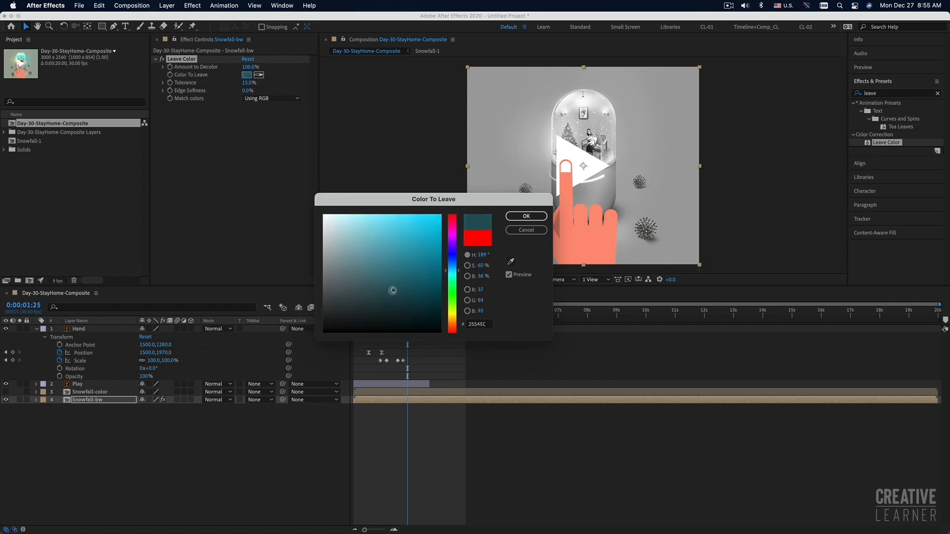
left_click(526, 216)
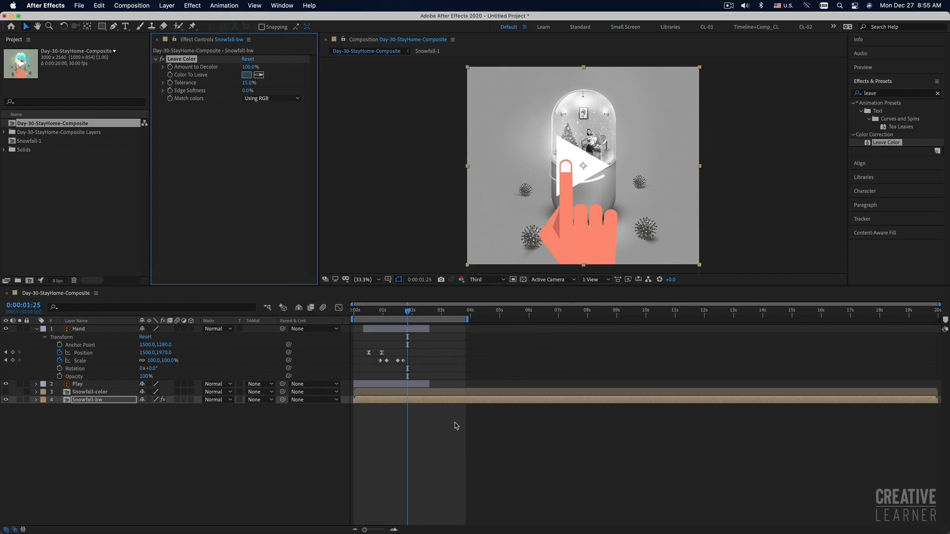
Step: Play back the decolored animation from the start and make the Snowfall-color layer visible again
left_click_drag(377, 316, 353, 312)
key("space")
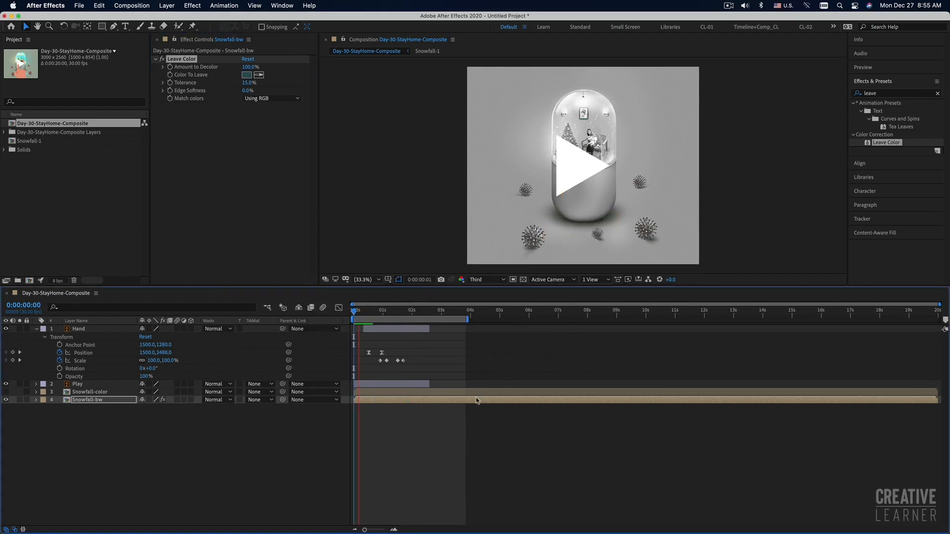
key("space")
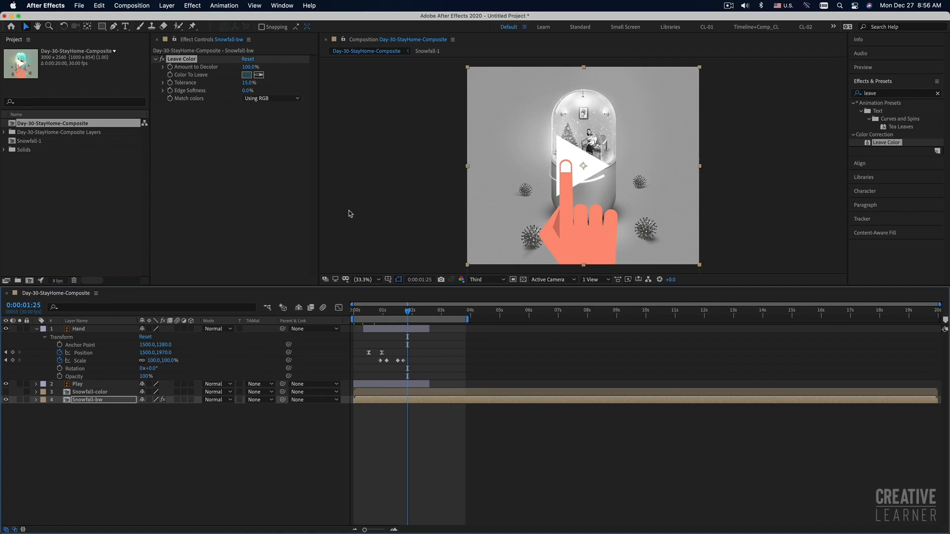
left_click(6, 392)
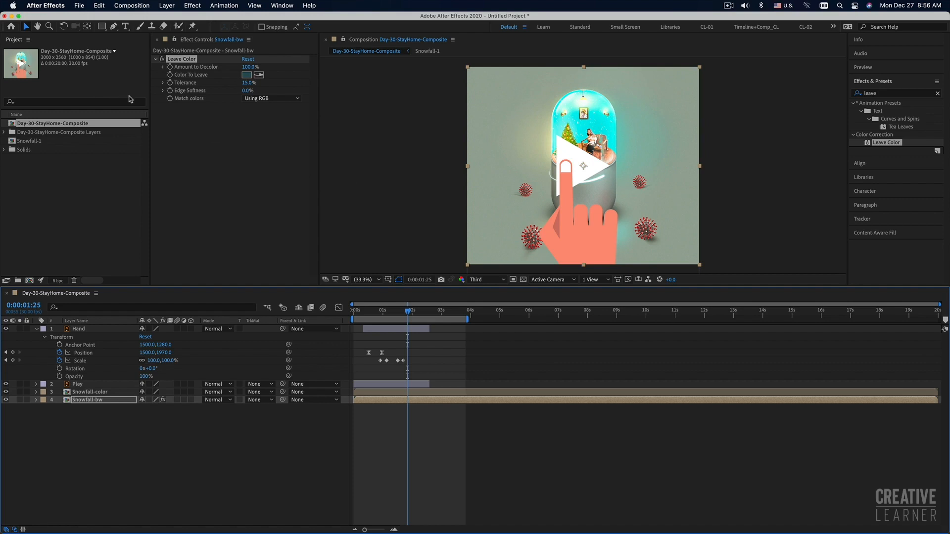
left_click(101, 27)
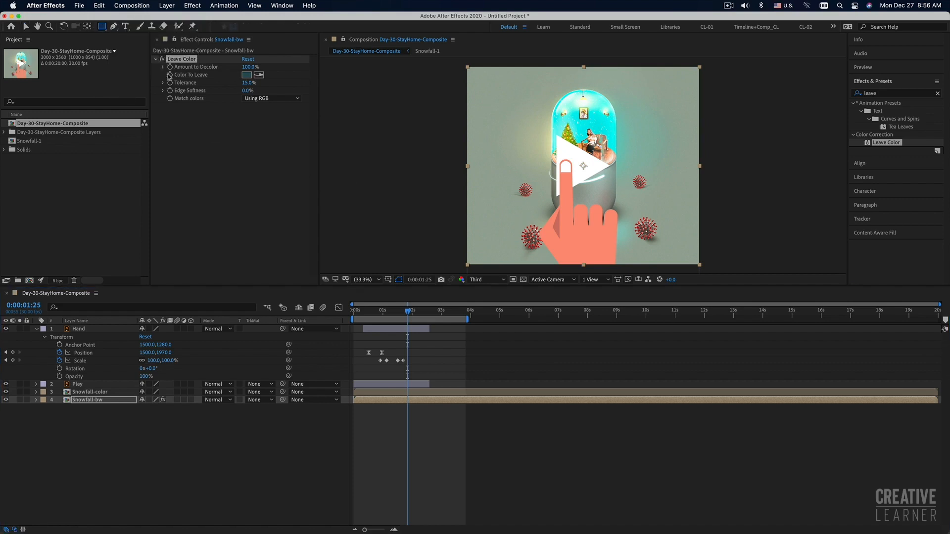
key("comma")
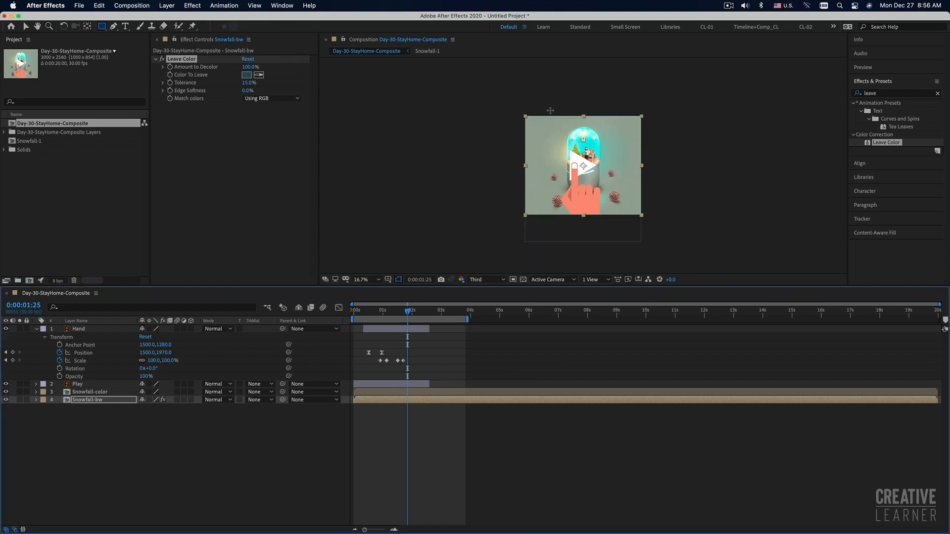
left_click_drag(521, 110, 649, 220)
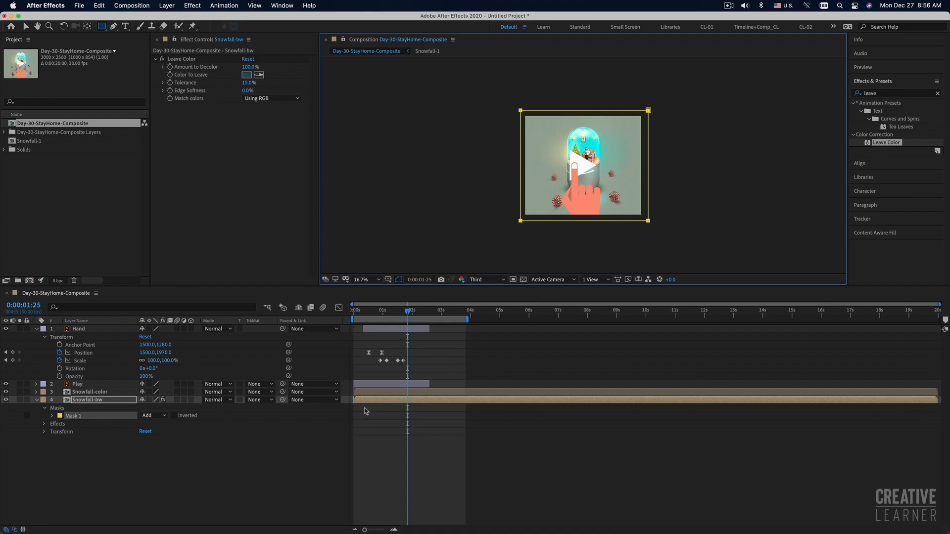
key("Delete")
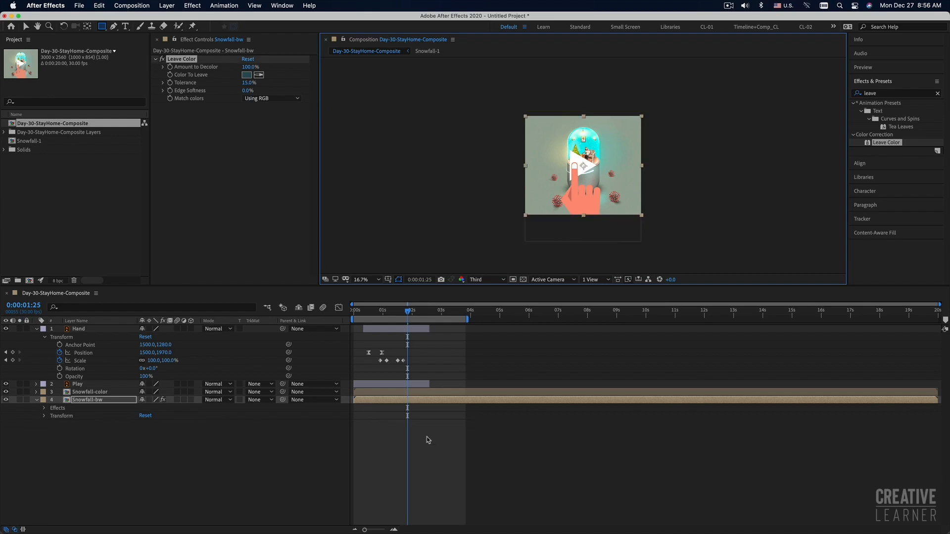
key("v")
left_click(478, 402)
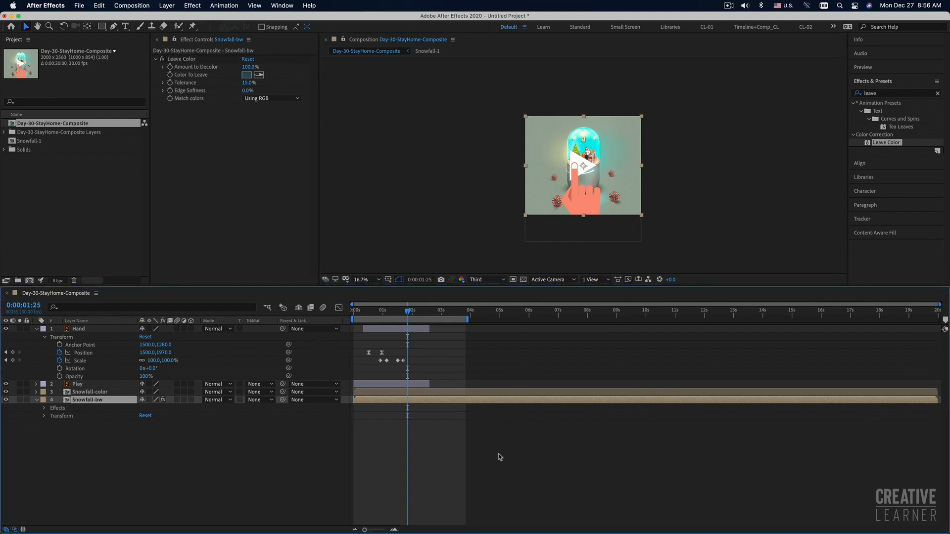
Step: With no layer selected, draw a white rectangle shape layer that extends slightly beyond all edges of the composition
left_click(488, 448)
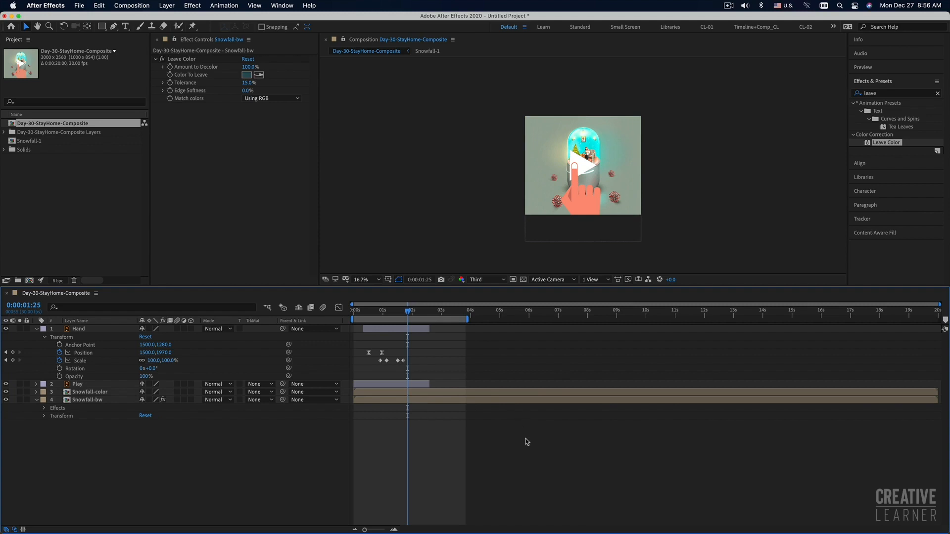
left_click(102, 27)
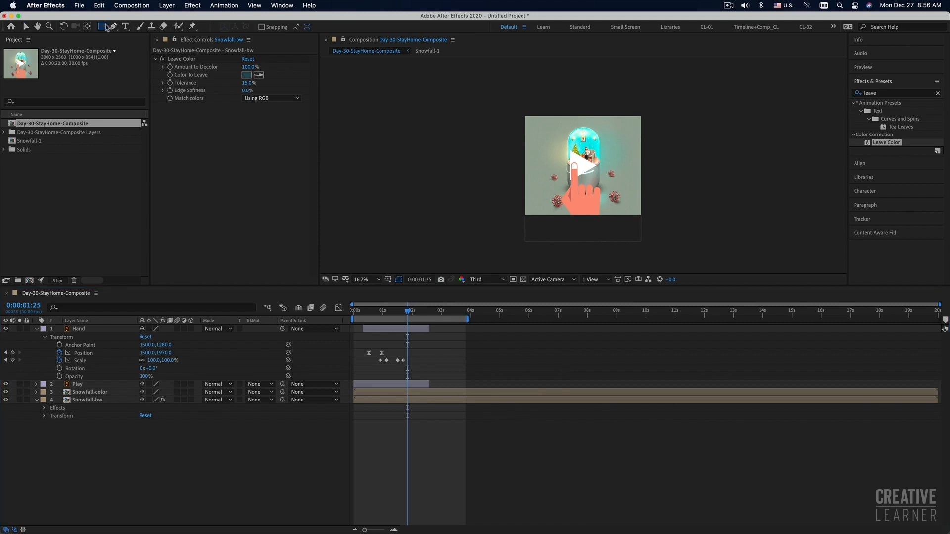
mouse_move(520, 112)
left_mouse_down()
mouse_move(586, 181)
mouse_move(647, 221)
left_mouse_up()
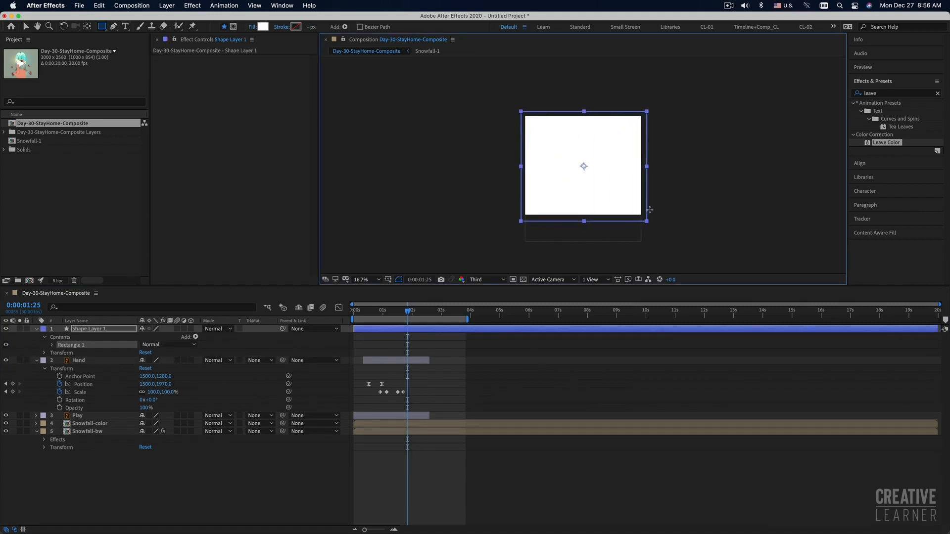
left_click(376, 280)
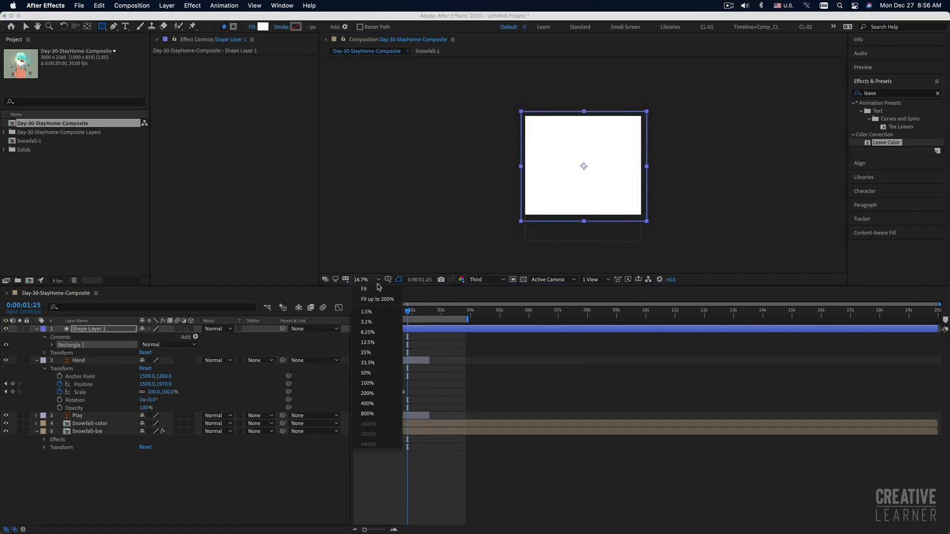
left_click(381, 292)
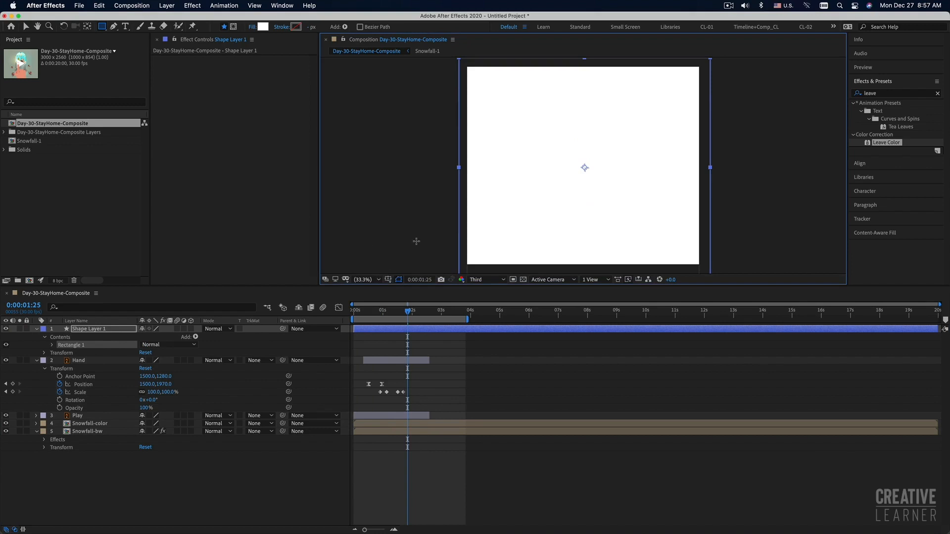
key("comma")
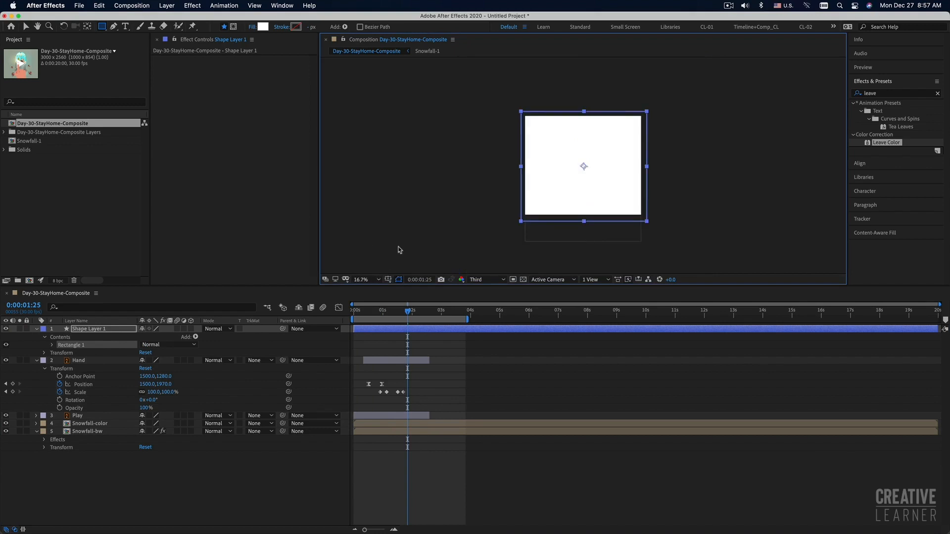
Step: Convert Rectangle Path 1 of Shape Layer 1 to a Bezier path and set the current time to 0:00:00:03
left_click(53, 346)
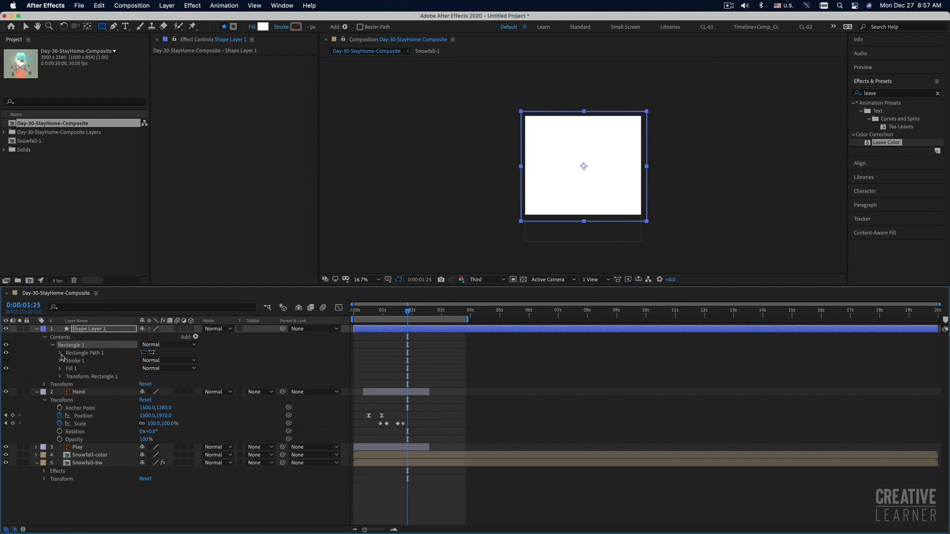
right_click(88, 354)
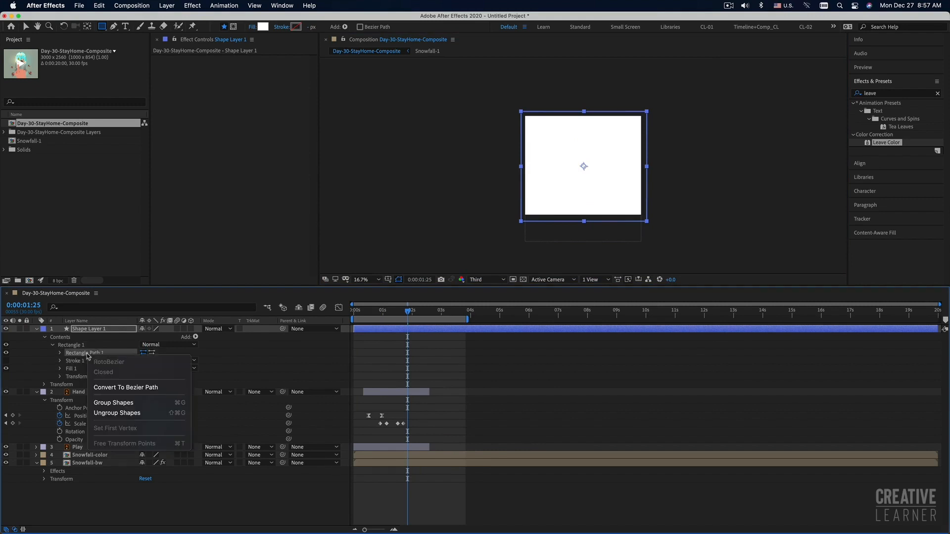
left_click(147, 389)
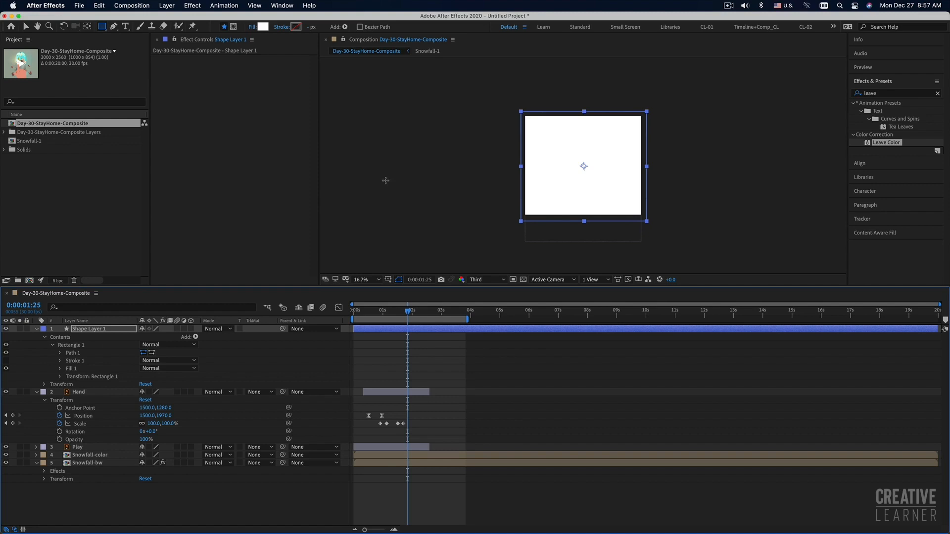
left_click_drag(409, 312, 358, 315)
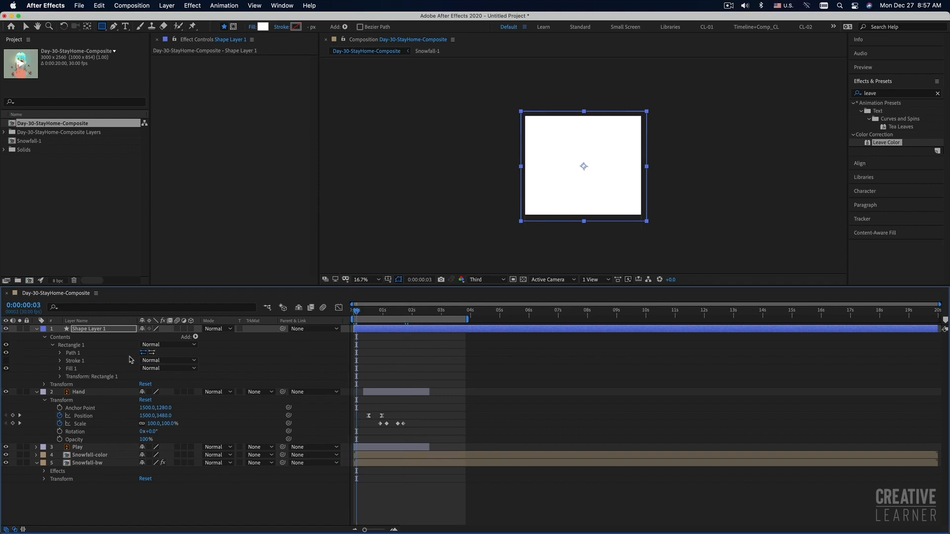
Step: Try adding a Position keyframe to Shape Layer 1 and moving it to about 1 second
left_click(44, 384)
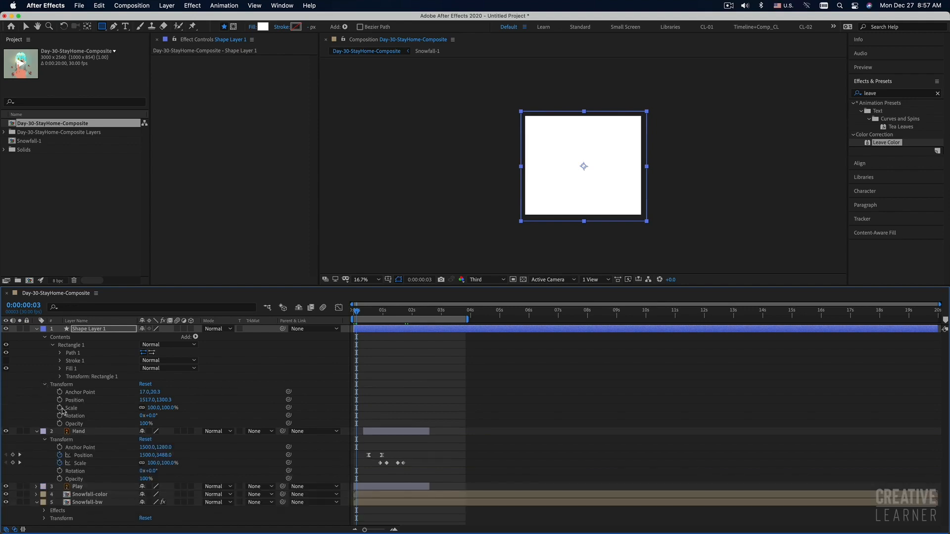
left_click(59, 401)
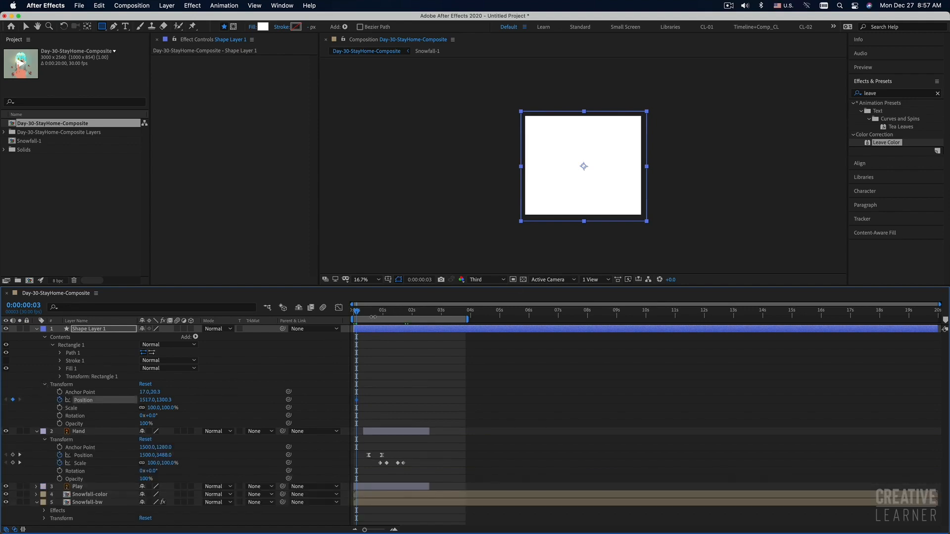
left_click_drag(357, 402, 383, 402)
Step: Collapse the rectangle path to a thin strip just outside the composition's left edge and add a Path keyframe at 0:00:00:03
left_click(26, 27)
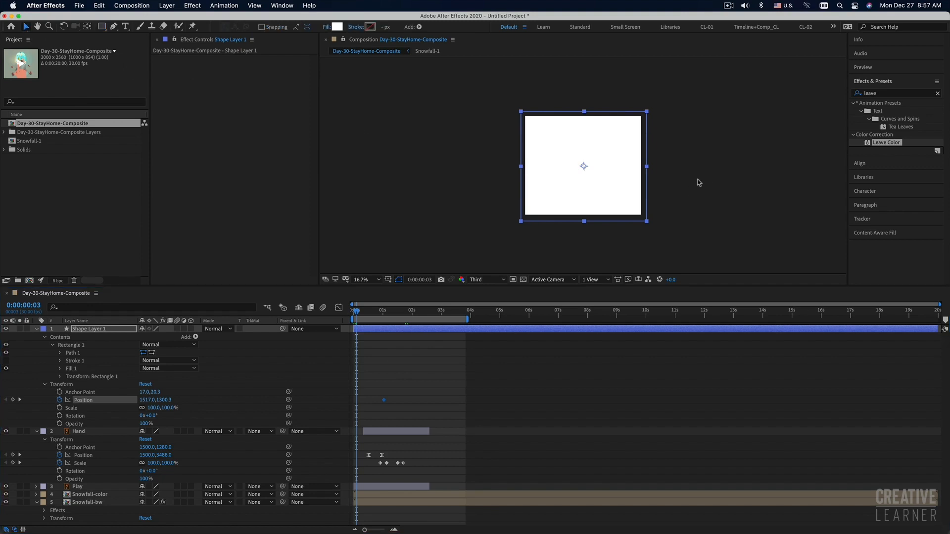
left_click(74, 353)
left_click(61, 352)
left_click(85, 361)
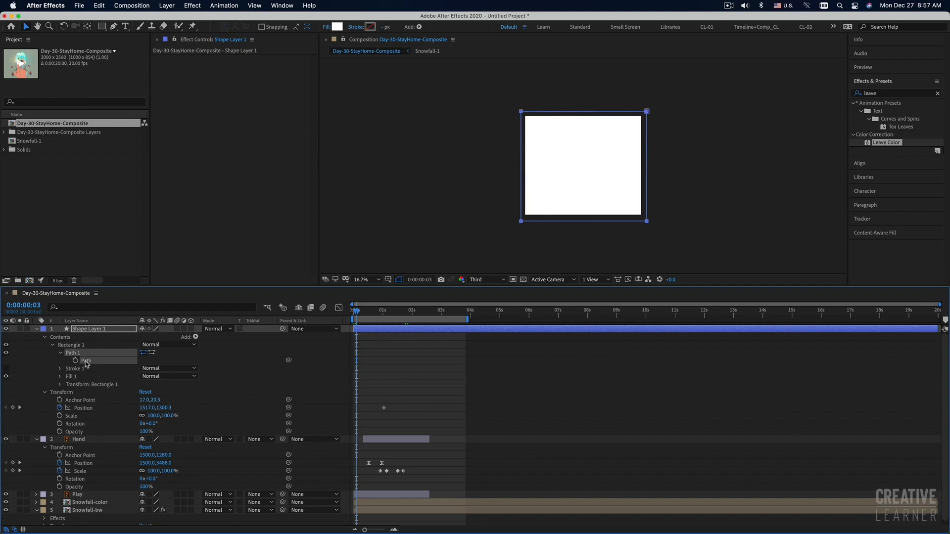
left_click(647, 112)
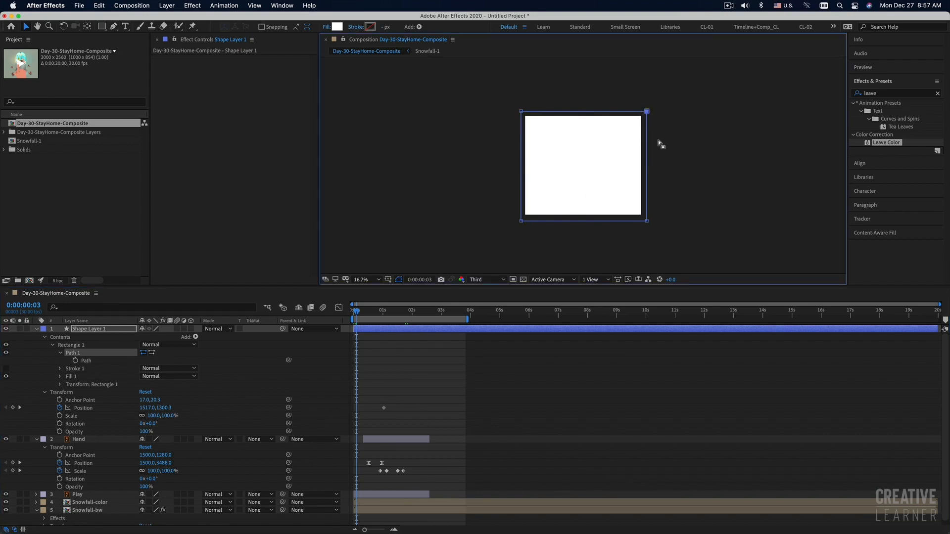
left_click_drag(664, 200, 526, 223)
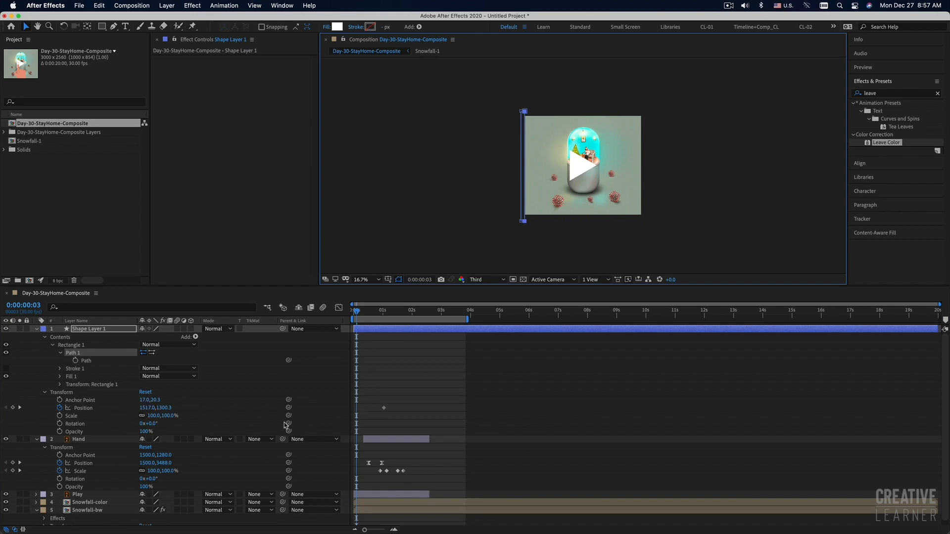
left_click(99, 364)
left_click(77, 361)
Step: Remove the Position keyframing from Shape Layer 1
left_click(382, 415)
left_click(384, 408)
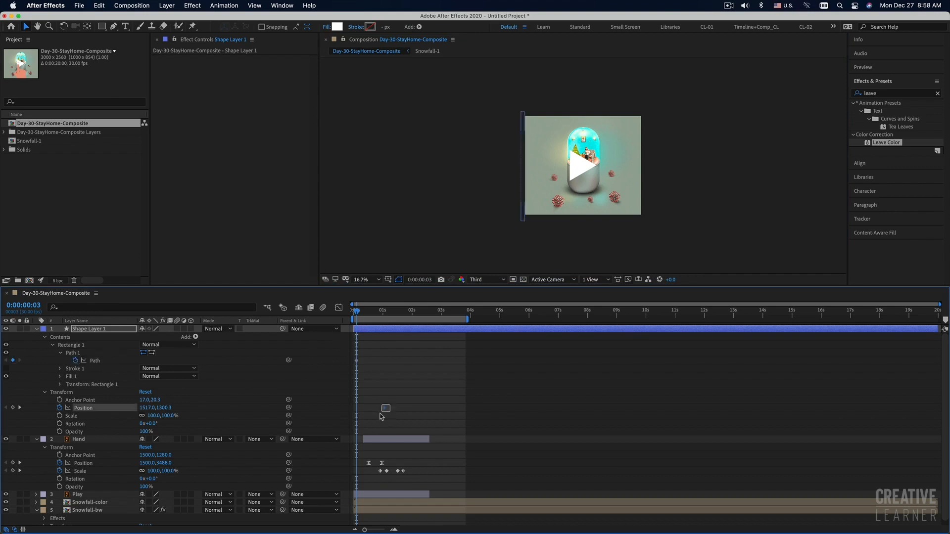
left_click(59, 410)
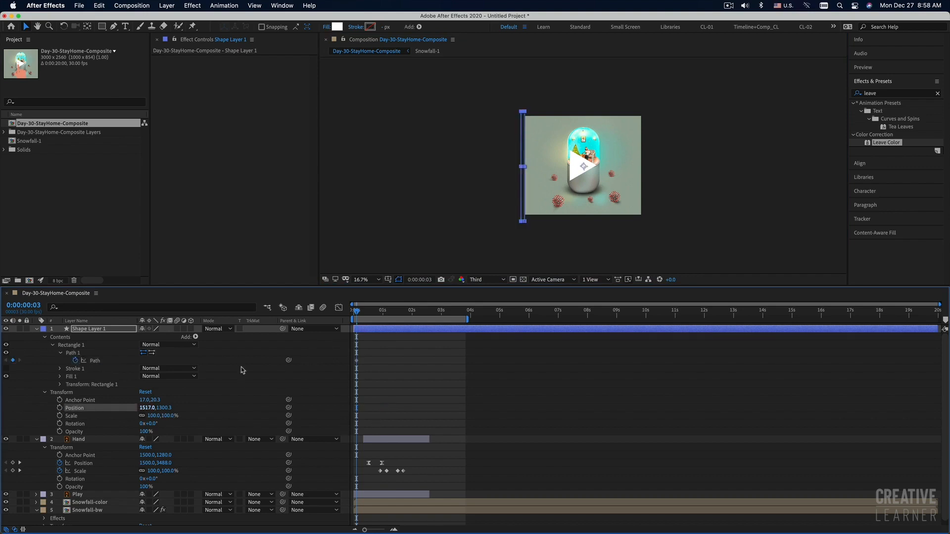
key("space")
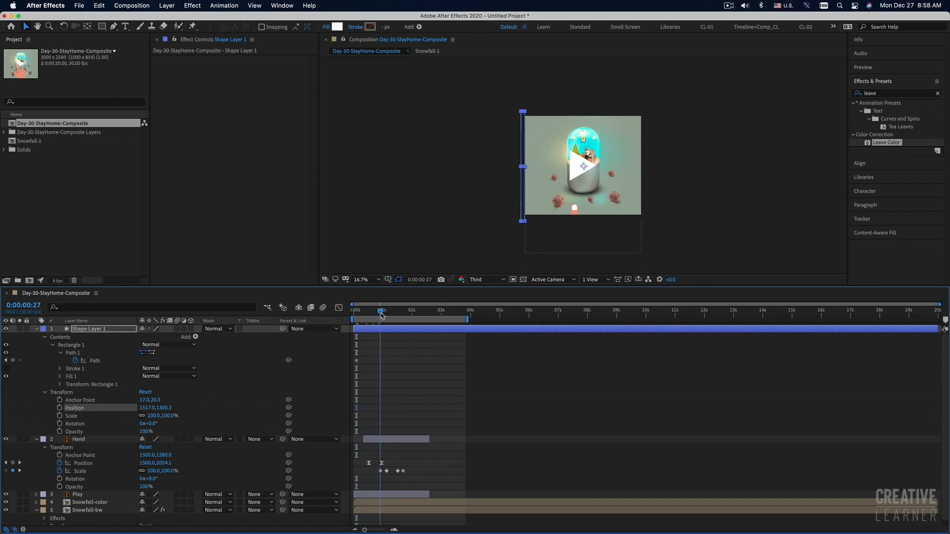
left_click_drag(525, 221, 541, 221)
key("super+z")
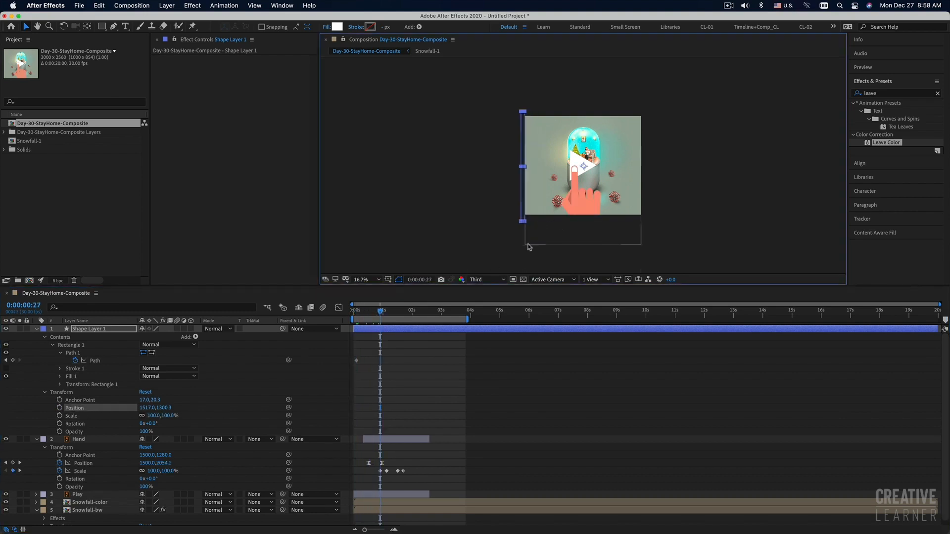
key("period")
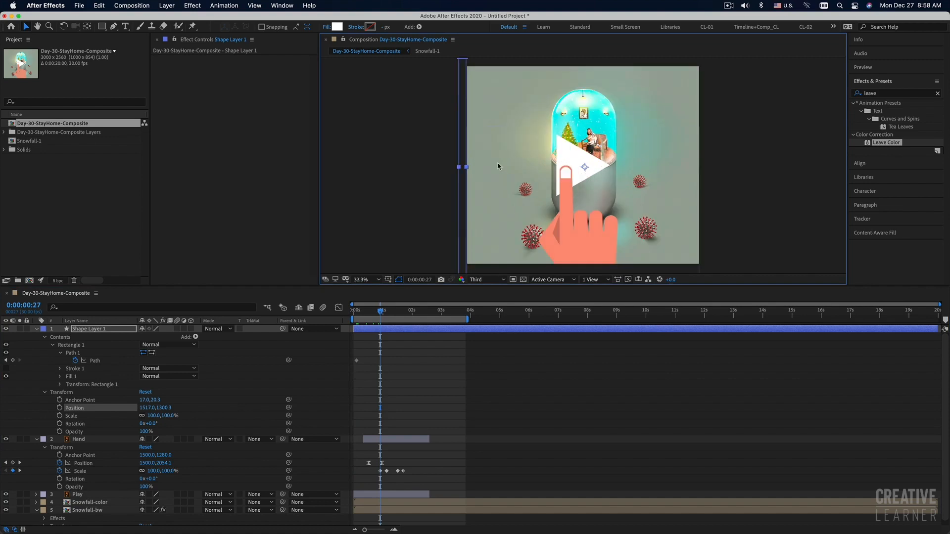
key("comma")
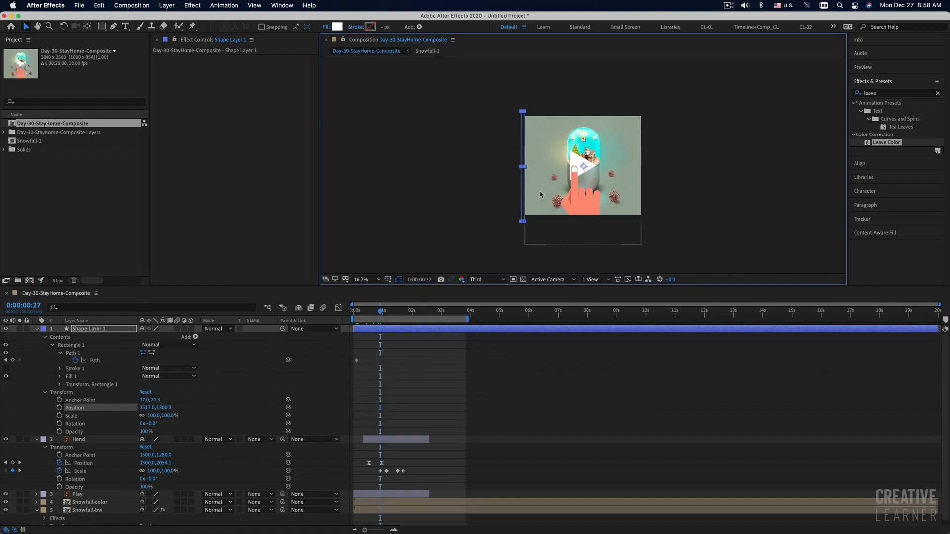
key("period")
left_click_drag(482, 106, 483, 141)
left_click_drag(478, 85, 464, 101)
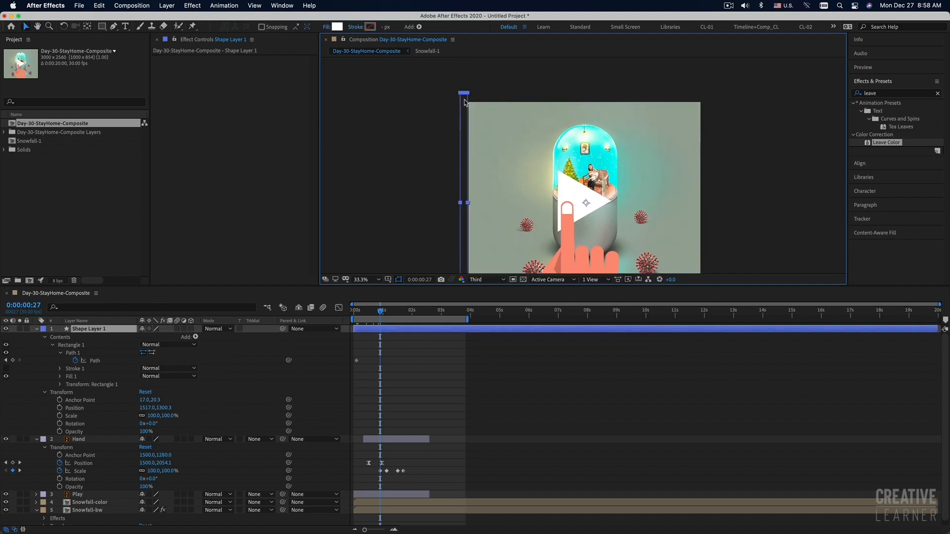
Step: At 0:00:00:28, stretch the path's two right-hand vertices past the composition's right edge so the rectangle covers the whole frame
left_click(97, 363)
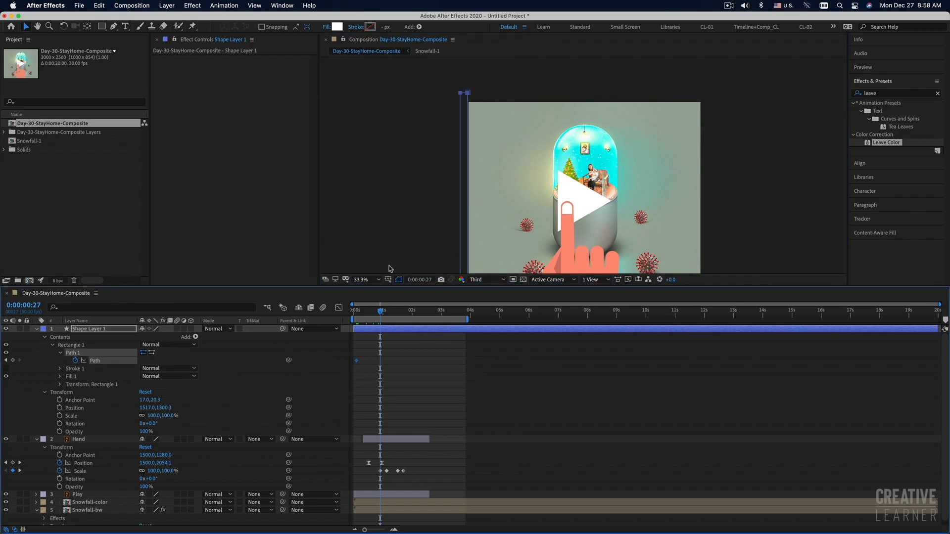
left_click_drag(481, 85, 464, 100)
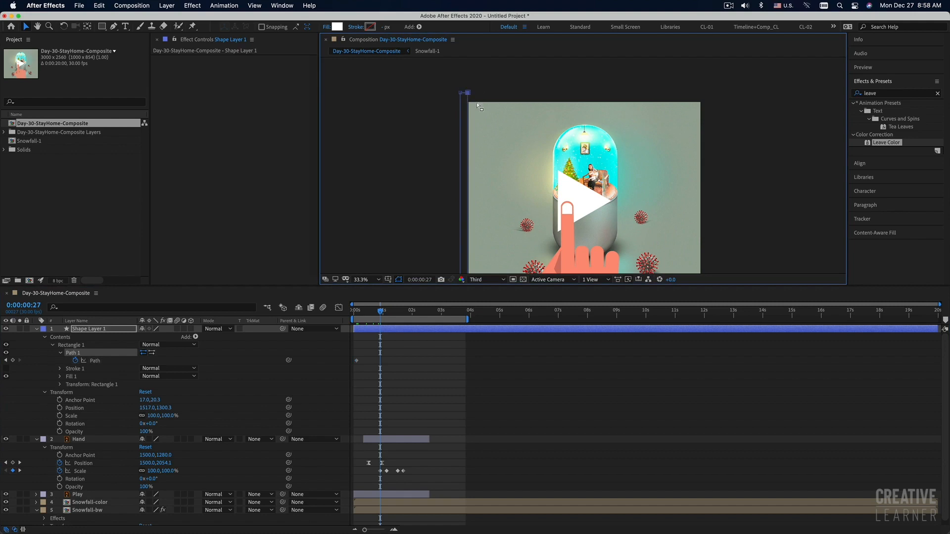
scroll(502, 153, "down", 5)
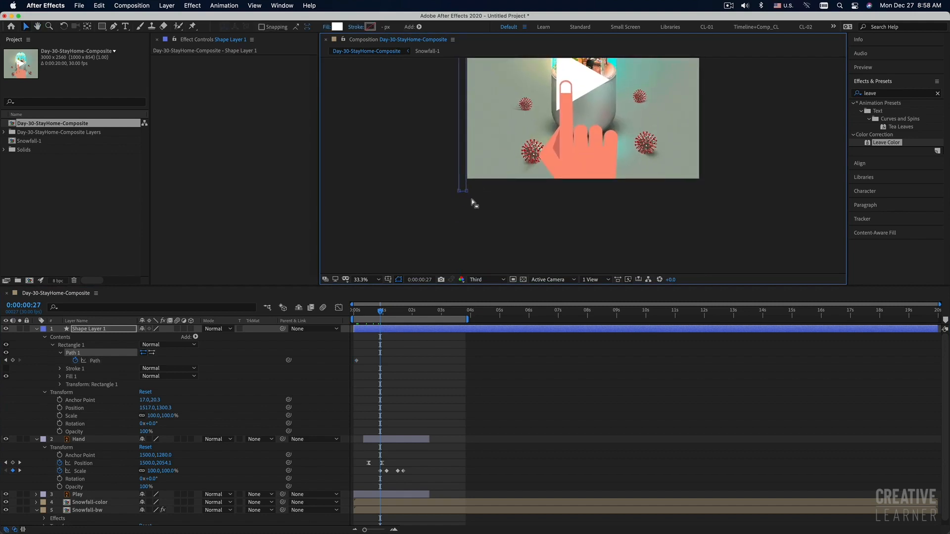
left_click(465, 192)
left_click(380, 312)
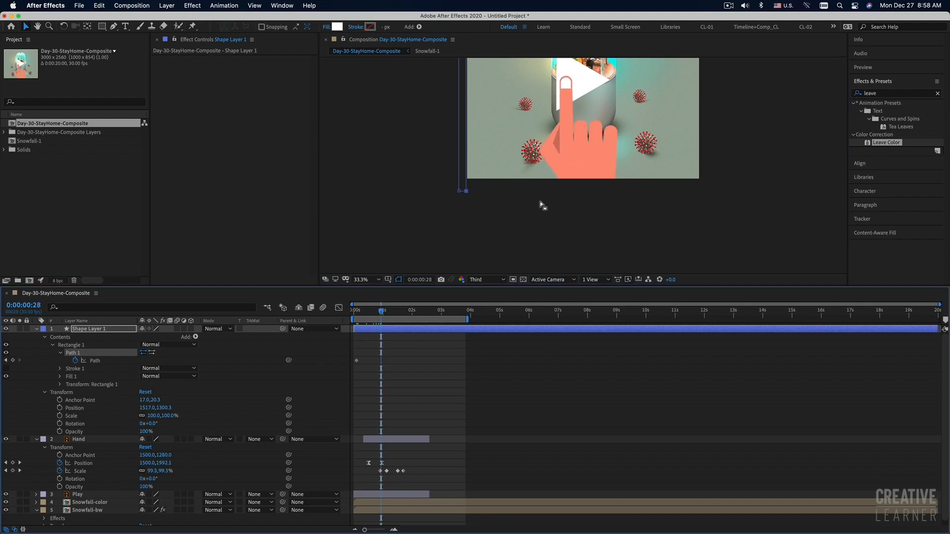
left_click_drag(467, 192, 714, 198)
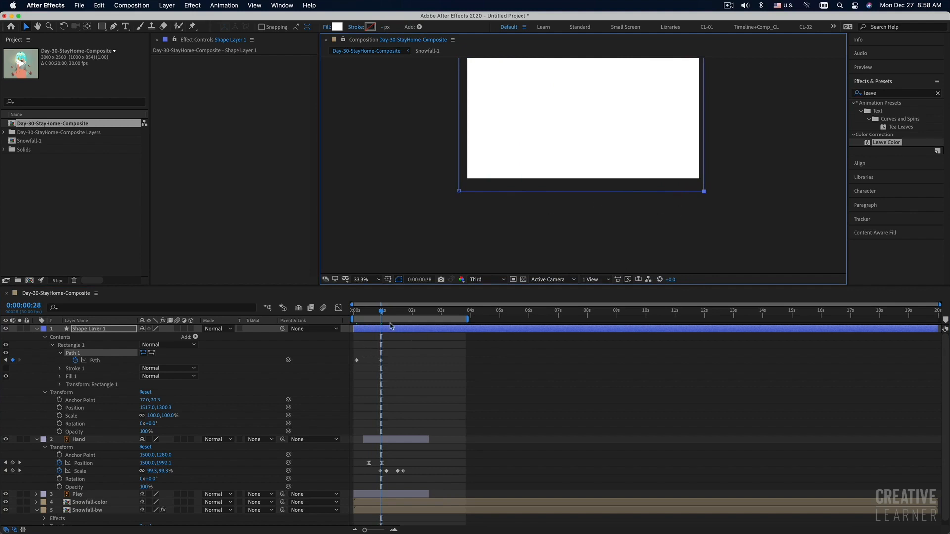
left_click(367, 283)
left_click(380, 306)
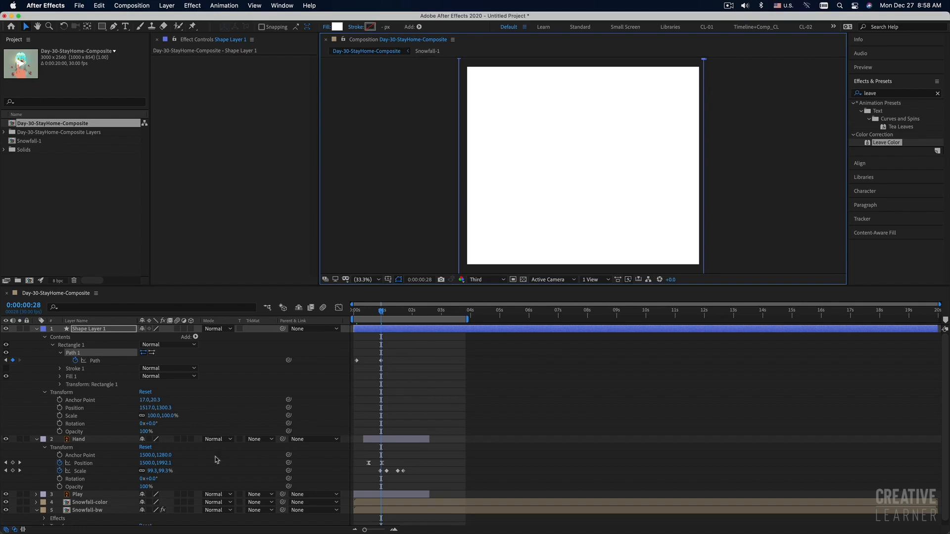
Step: Collapse Shape Layer 1's properties and move the layer directly above Snowfall-color in the layer stack
left_click(36, 329)
left_click(104, 330)
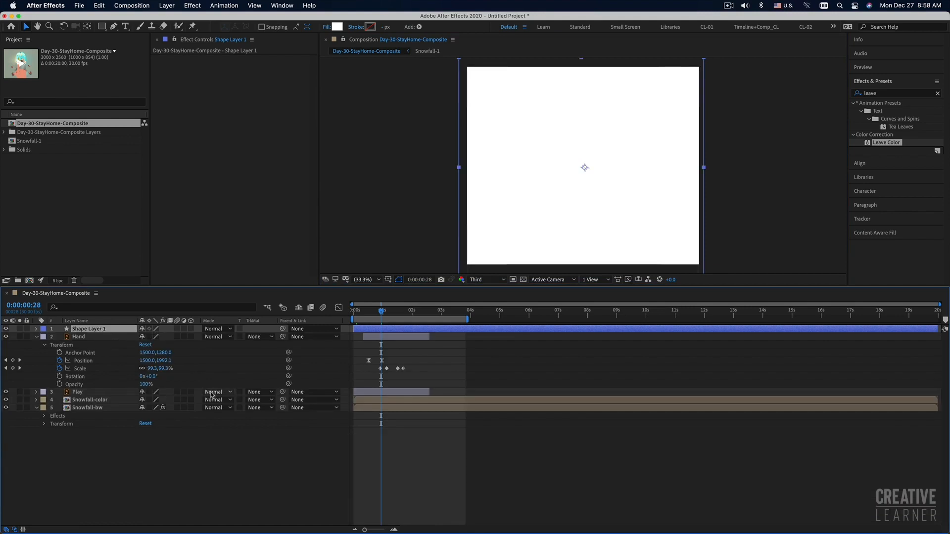
left_click(97, 400)
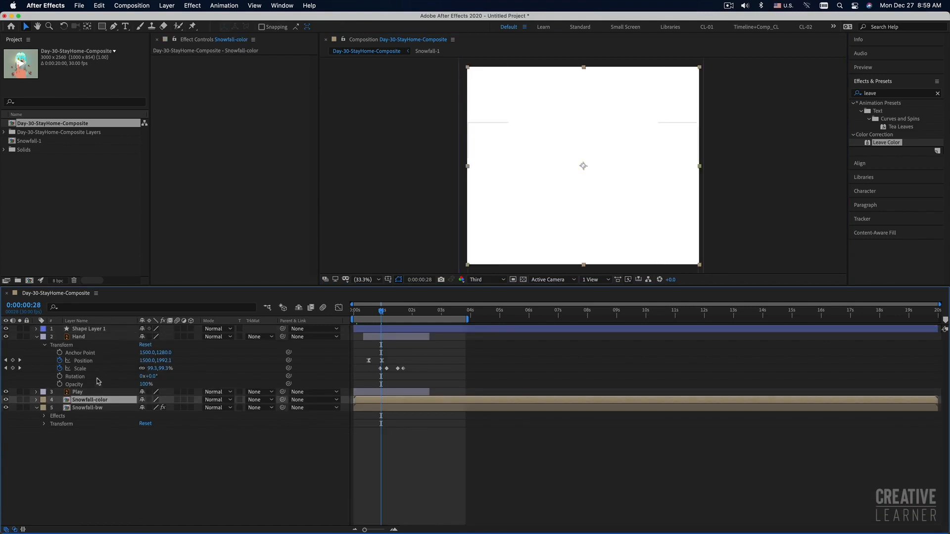
left_click(91, 330)
left_click_drag(94, 330, 94, 399)
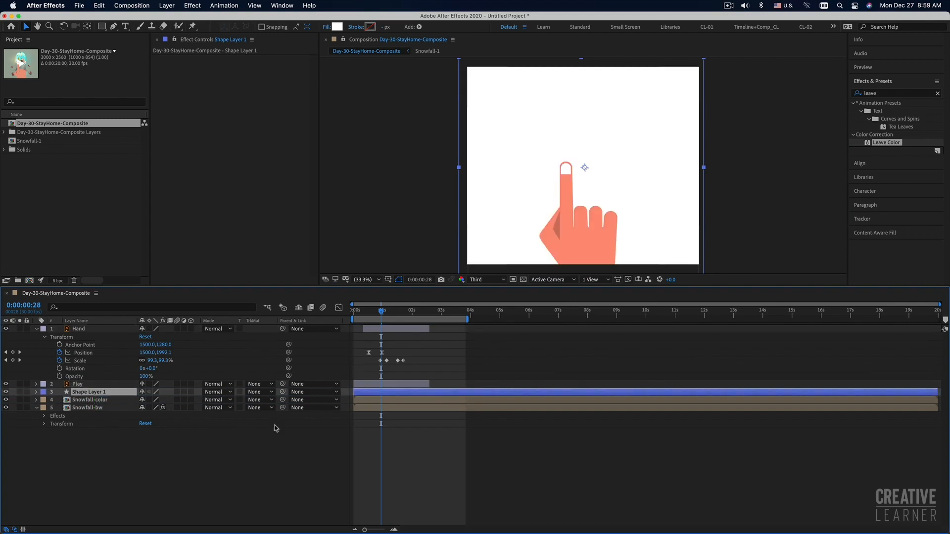
Step: Set the track matte of Snowfall-color to Alpha Matte "Shape Layer 1"
left_click(379, 402)
left_click(259, 399)
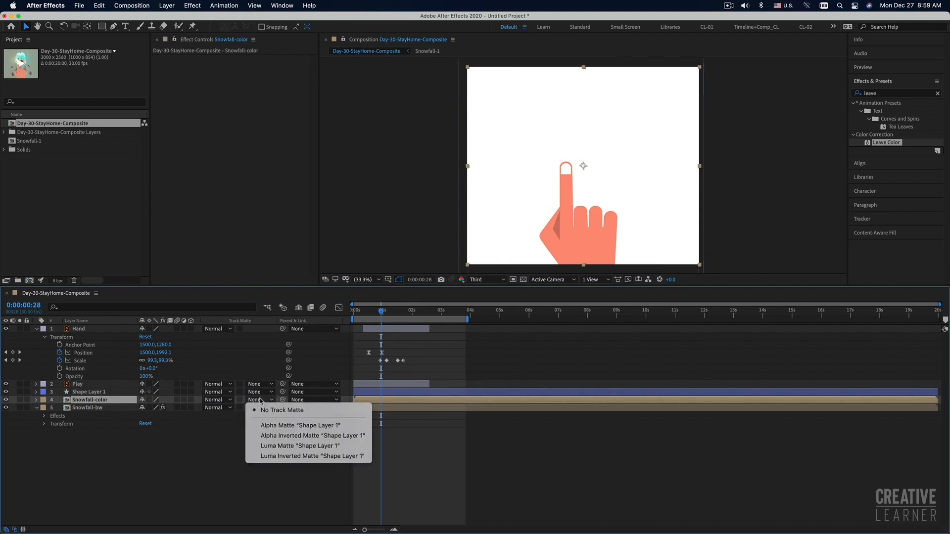
left_click(278, 426)
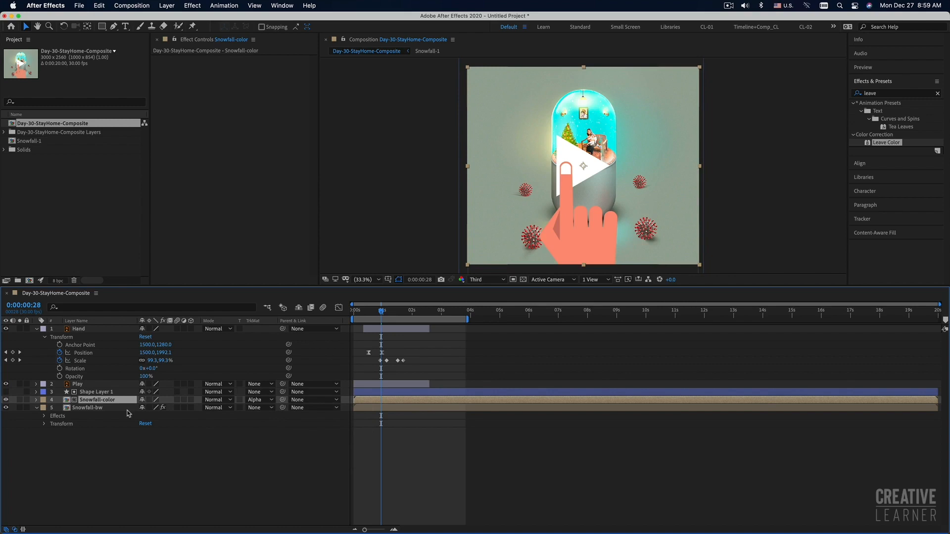
Step: Play back the black-and-white to colour wipe from the start and return to the first frame
left_click_drag(367, 313, 353, 314)
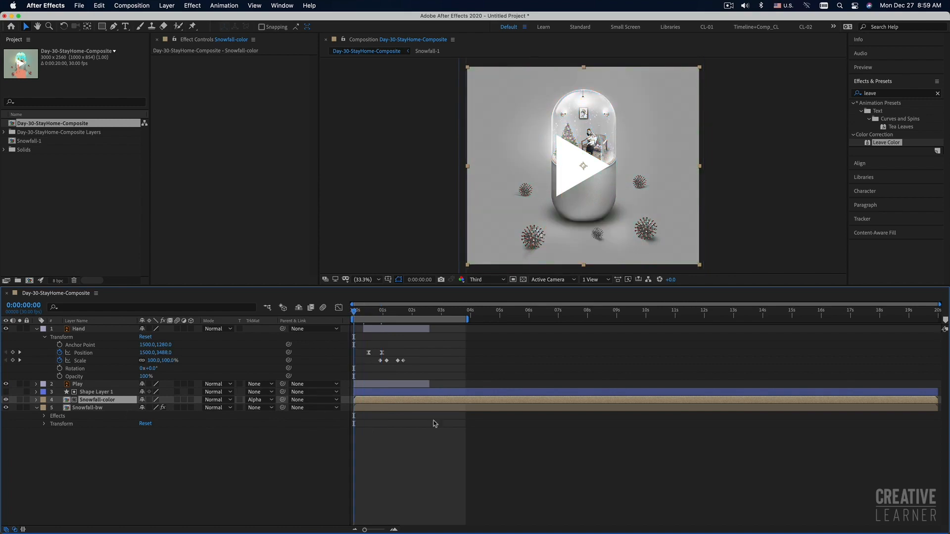
key("space")
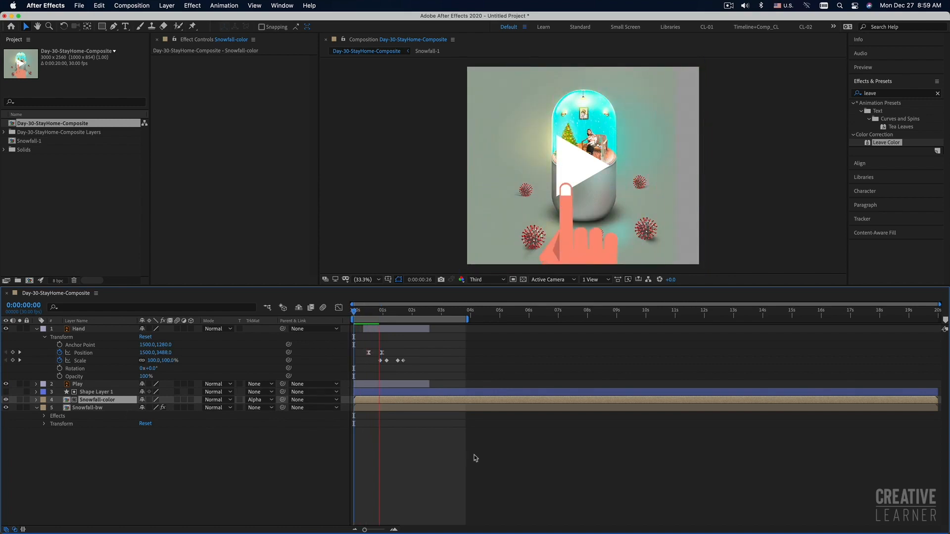
left_click_drag(360, 312, 346, 313)
key("space")
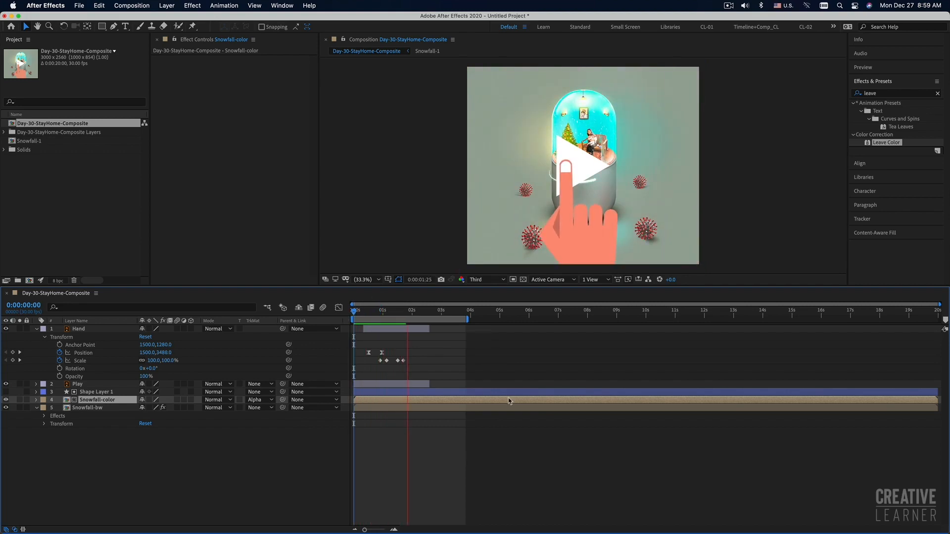
key("space")
left_click(358, 311)
key("Home")
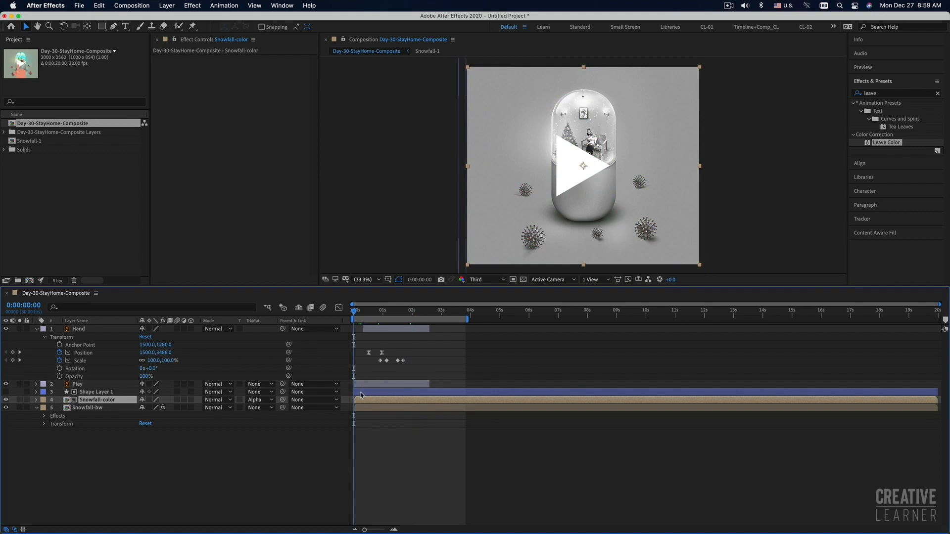
Step: Shift Shape Layer 1 to start at about 0.6 seconds, reveal its Path keyframes and preview the new timing
left_click_drag(360, 395, 380, 394)
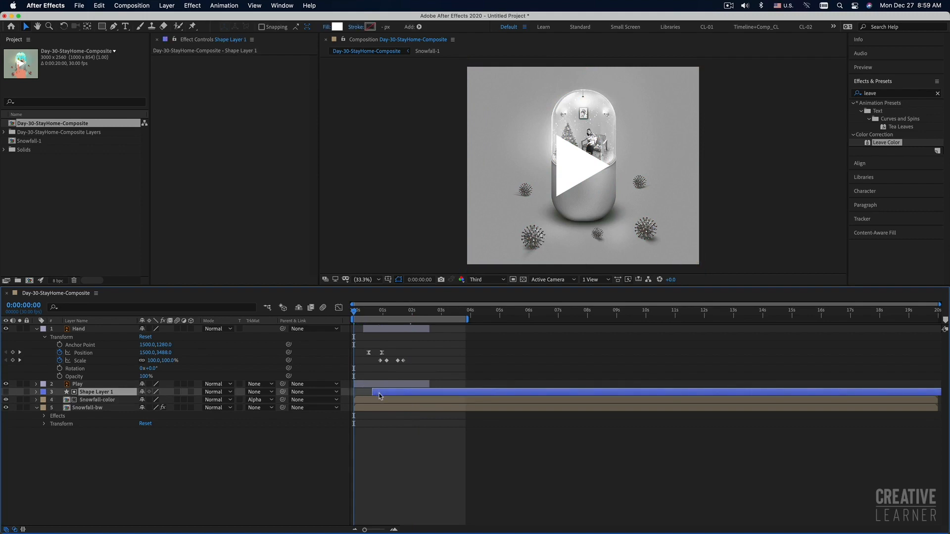
key("u")
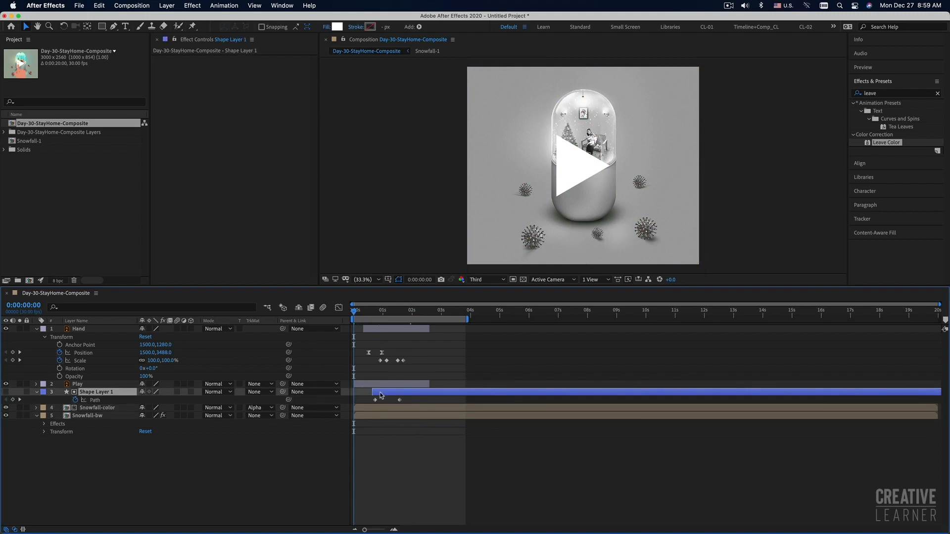
key("space")
key("space")
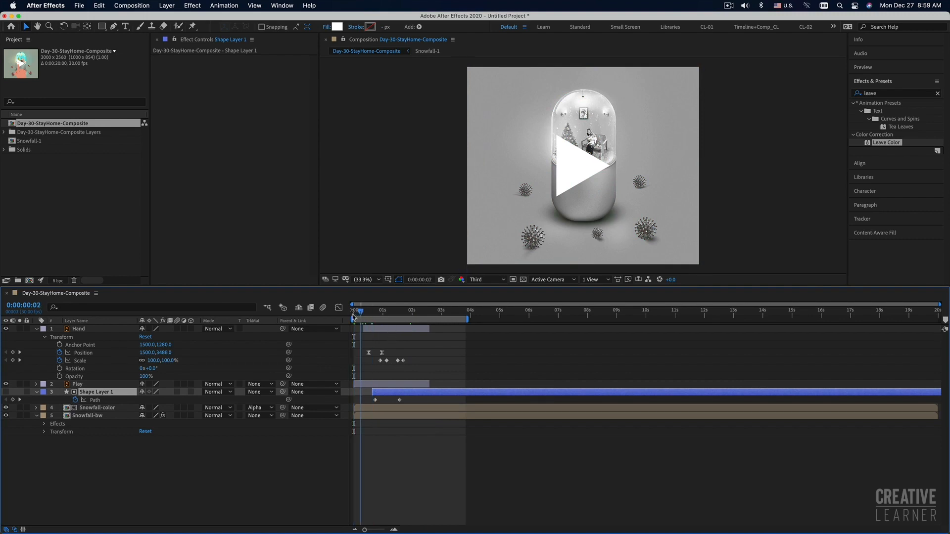
Step: Move the start of Shape Layer 1 to 0:00:01:15 and preview it with the work area extended to about 5 seconds
key("space")
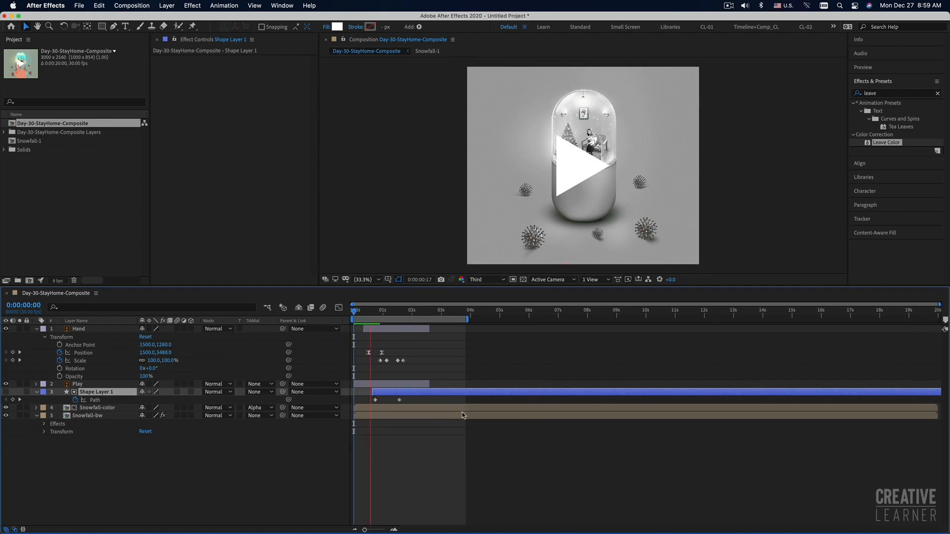
key("space")
key("bracketleft")
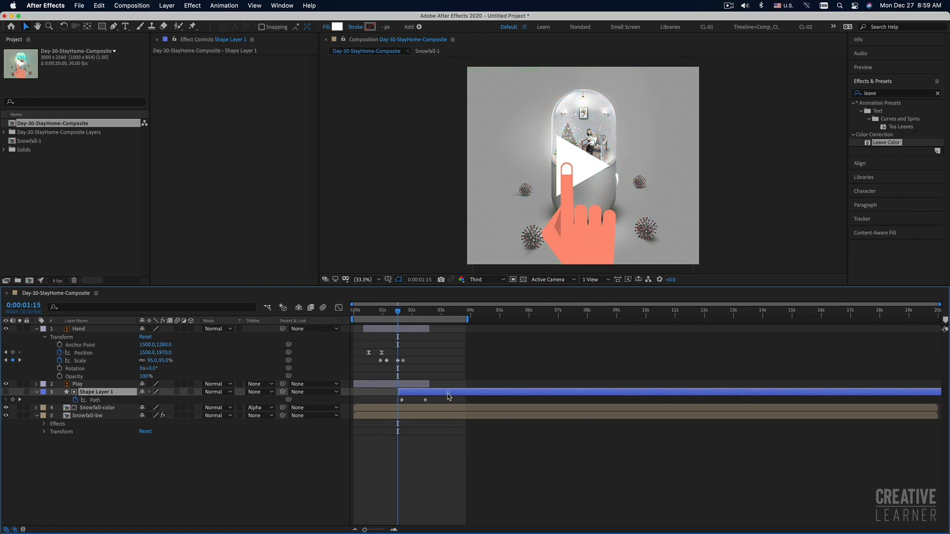
left_click_drag(469, 319, 499, 319)
key("space")
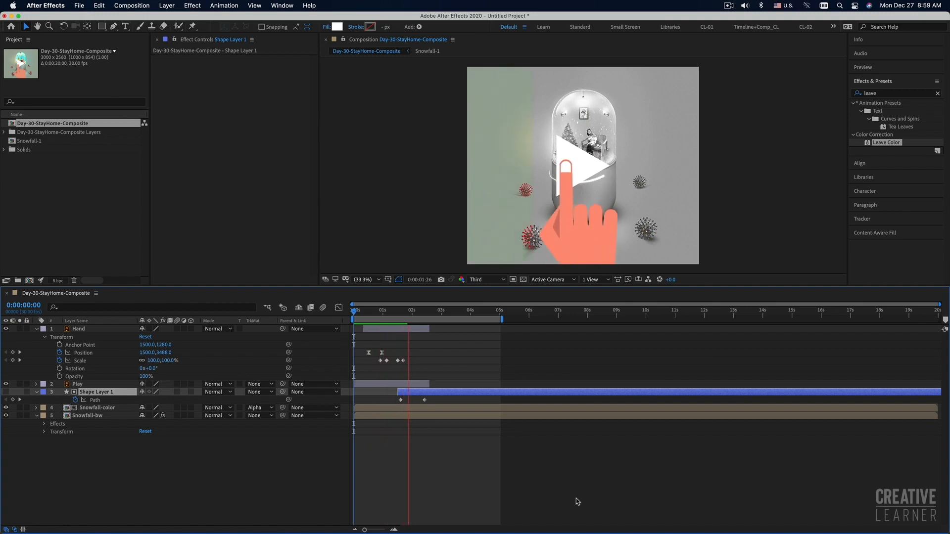
Step: Shift Shape Layer 1 to start at about 2 seconds and preview the wipe against the hand tap
left_click_drag(431, 397, 445, 395)
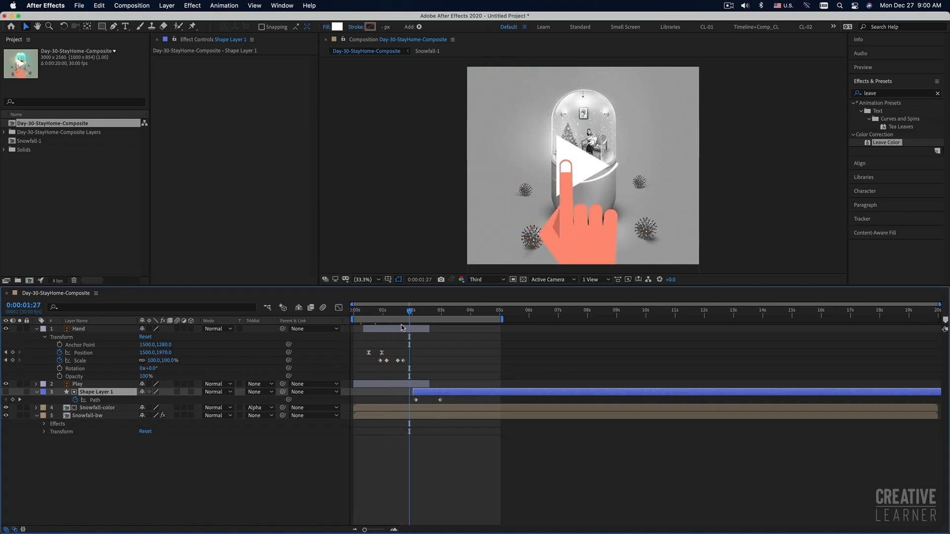
key("space")
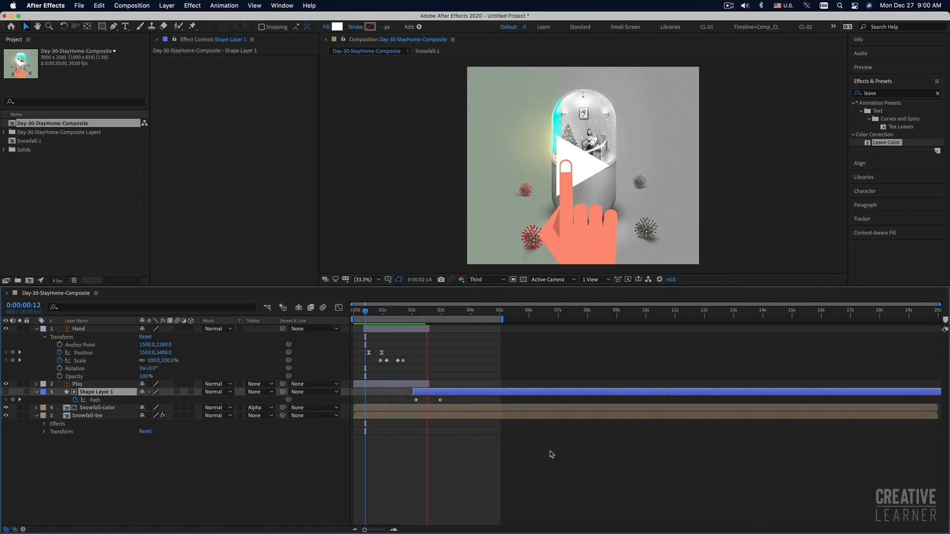
key("space")
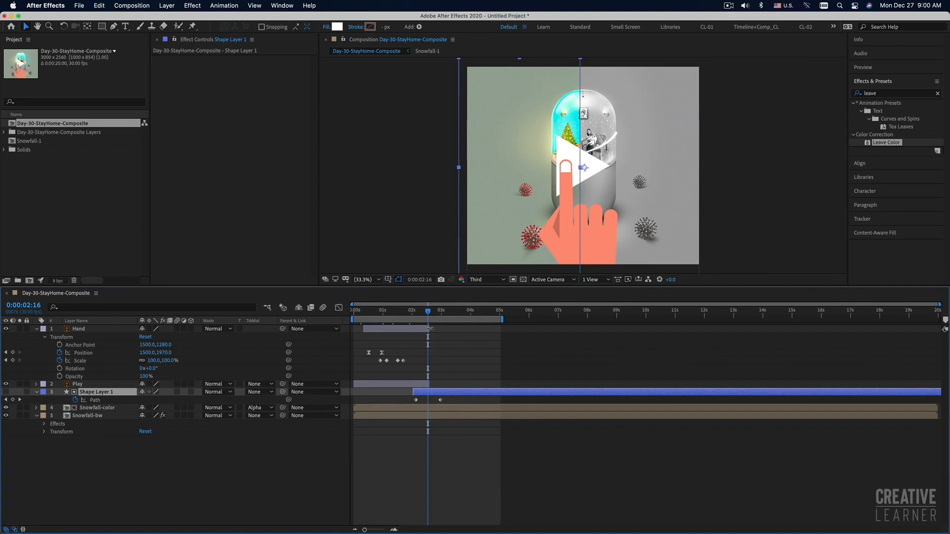
Step: Trim the Hand and Play layers to end at about 2 seconds and align the start of Shape Layer 1 with that cut
left_click_drag(430, 328, 417, 328)
key("super+z")
left_click(414, 385, "shift")
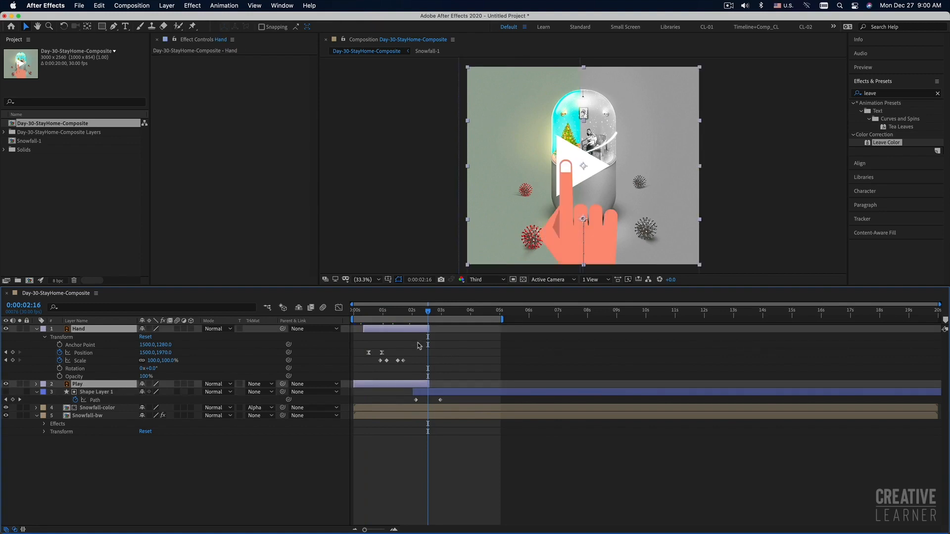
left_click_drag(427, 329, 412, 329)
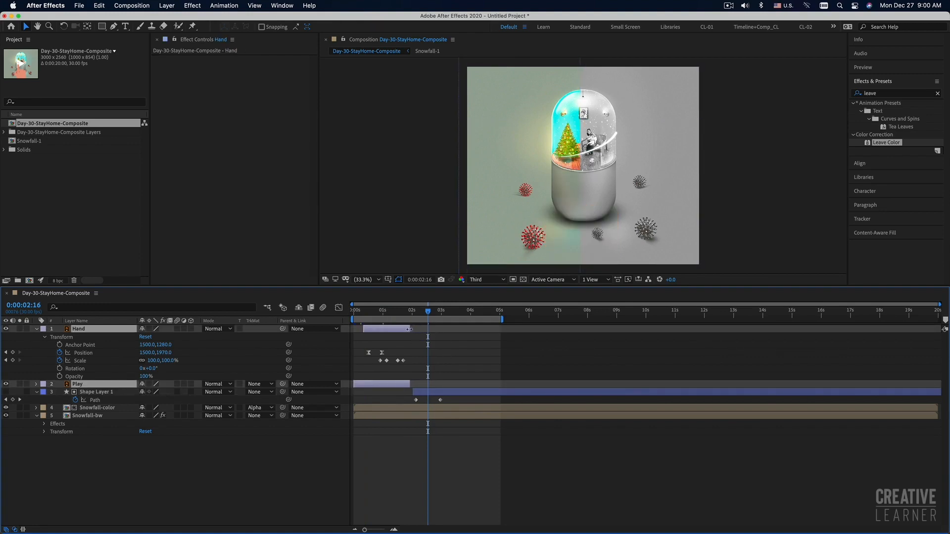
left_click_drag(455, 392, 453, 393)
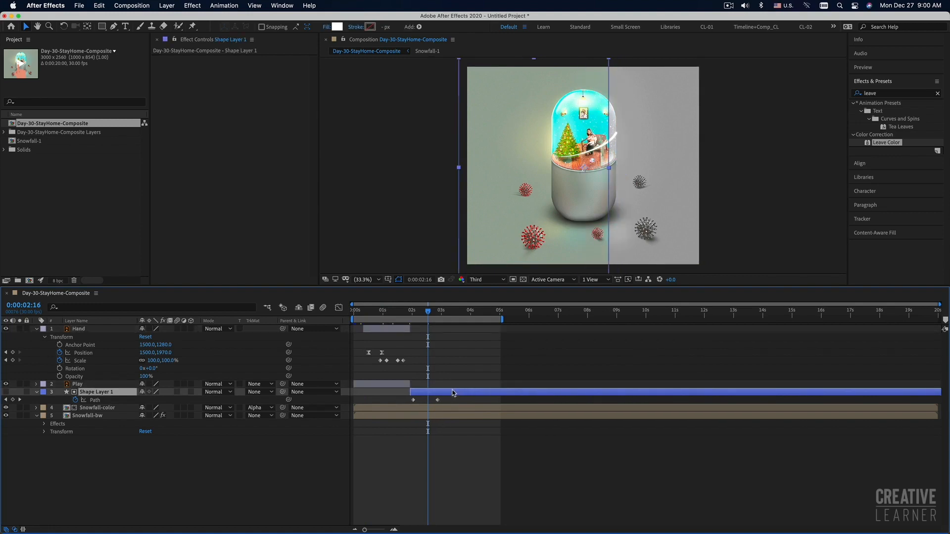
Step: Play back the hand tap and colour wipe from the start, leaving all layers deselected
key("space")
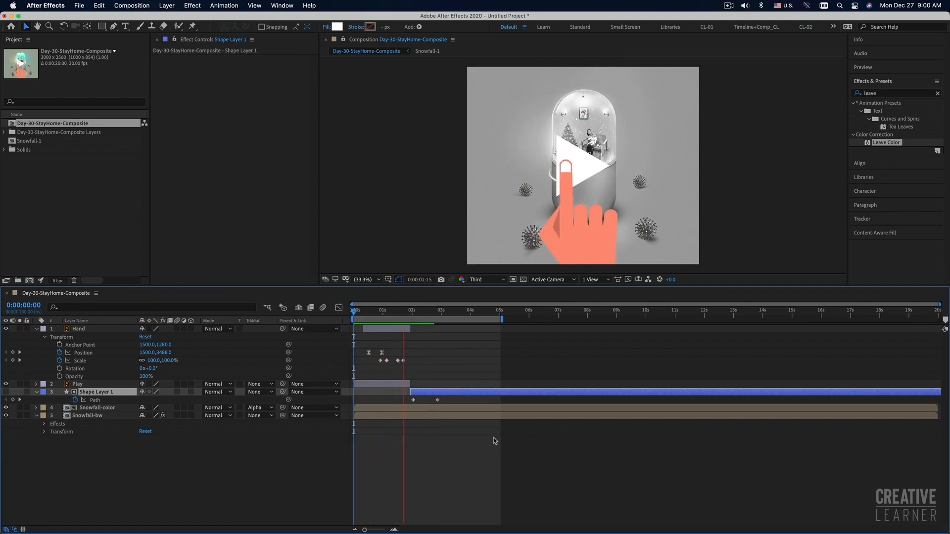
key("space")
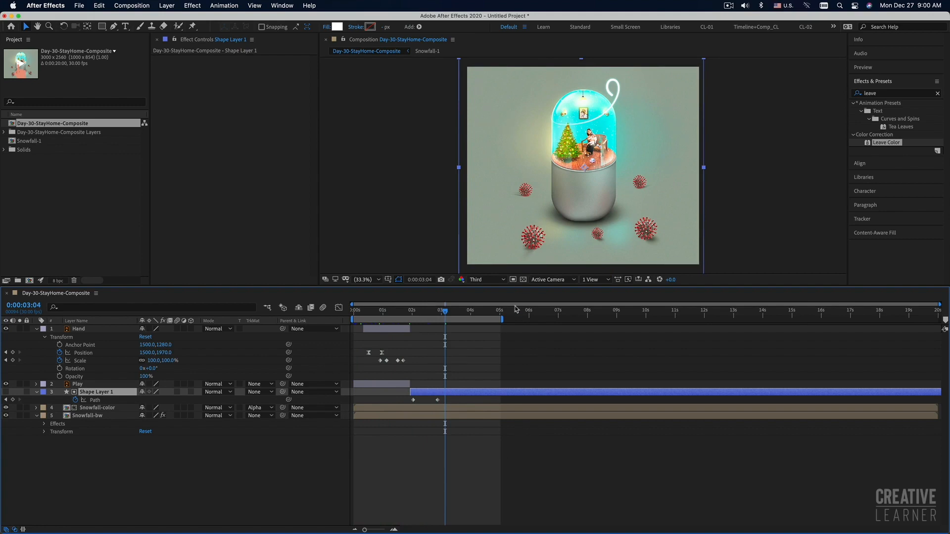
left_click(575, 501)
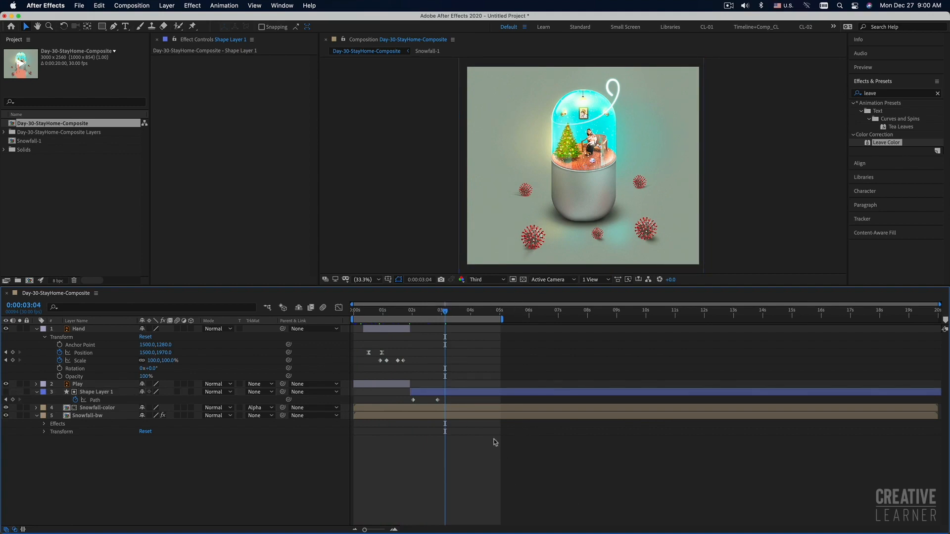
Step: Duplicate Shape Layer 1 and make the duplicate visible, with the playhead at 0:00:02:07 partway through the wipe
left_click_drag(420, 316, 412, 315)
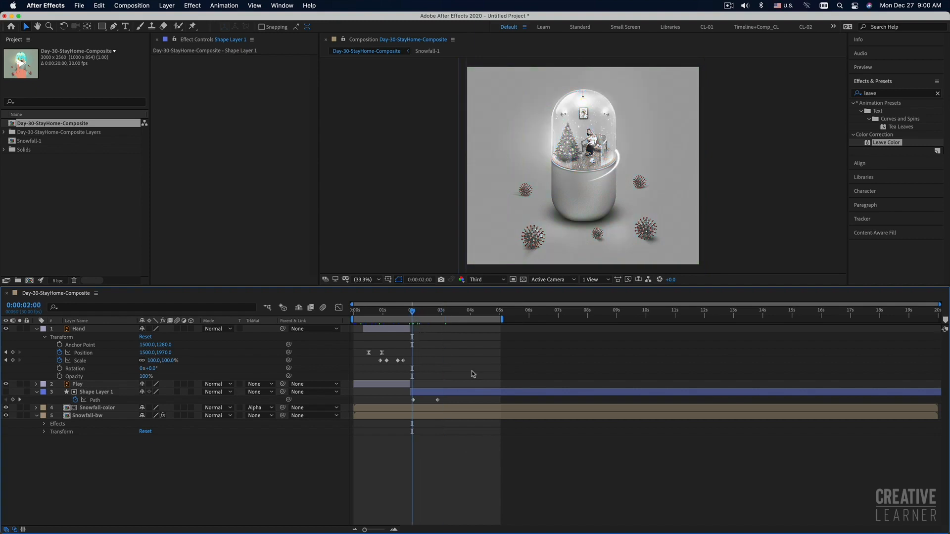
left_click(447, 393)
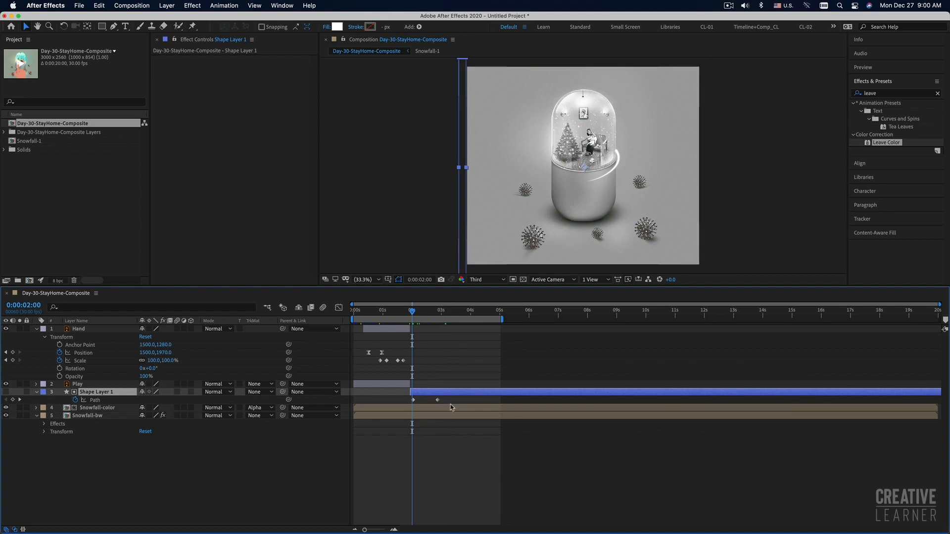
left_click_drag(412, 311, 419, 312)
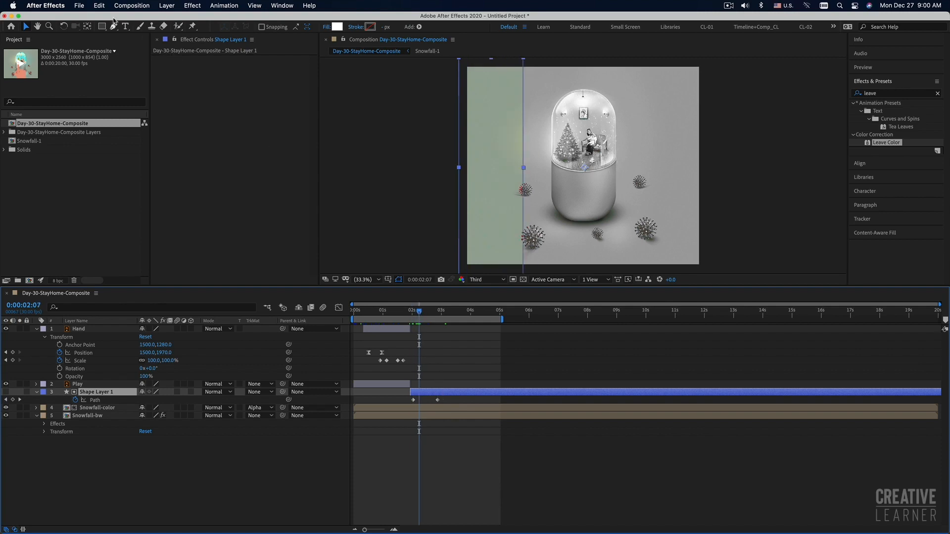
left_click(99, 5)
left_click(107, 132)
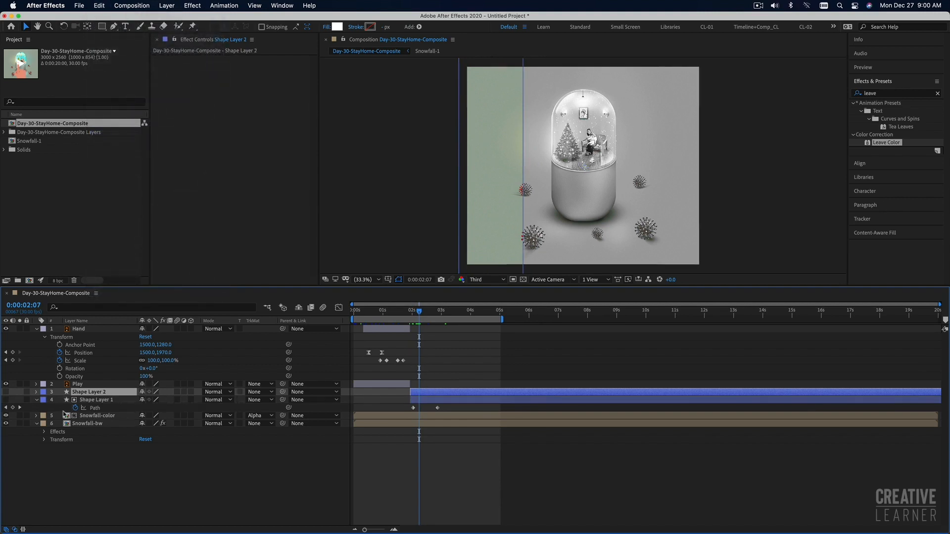
left_click(6, 391)
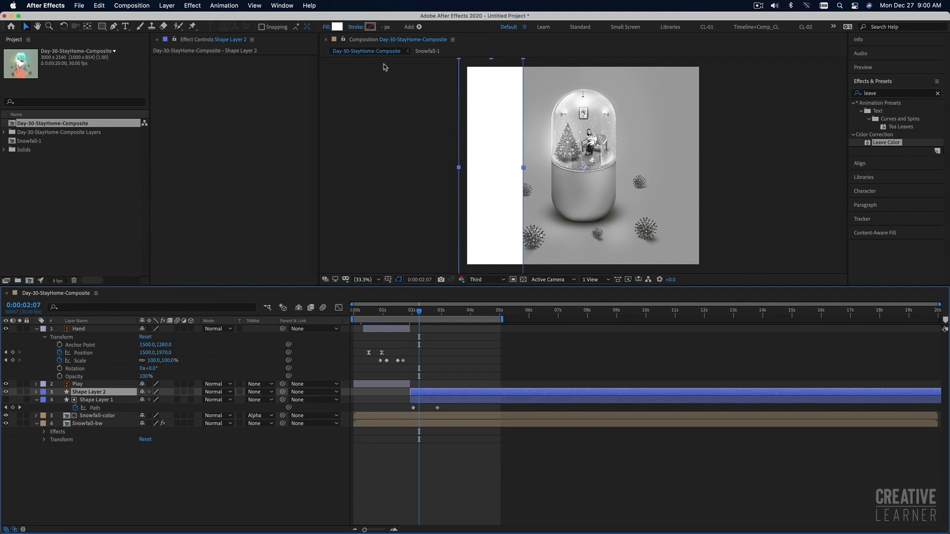
Step: Set the fill of Shape Layer 2 to None
left_click(326, 26)
left_click(234, 107)
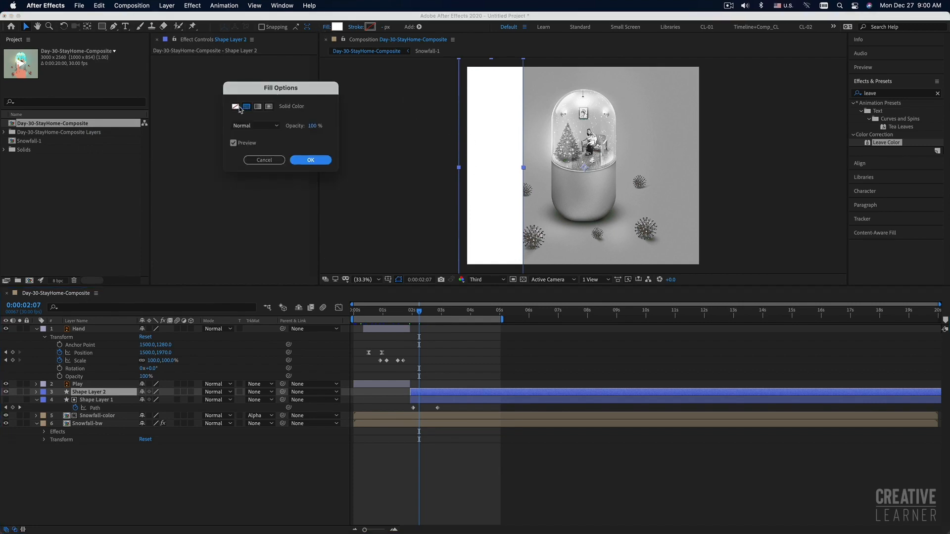
left_click(310, 160)
Step: Give Shape Layer 2 a solid white stroke 20 px wide
left_click(357, 28)
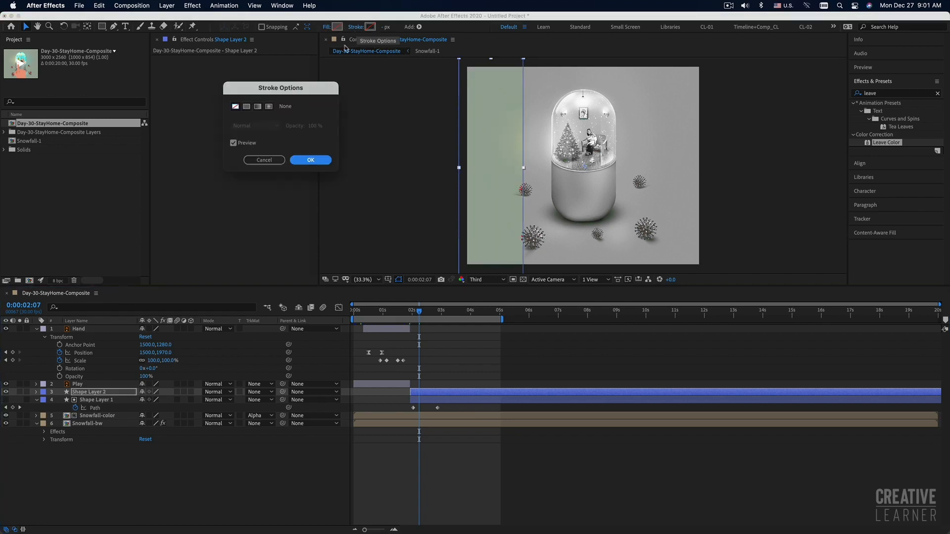
left_click(247, 107)
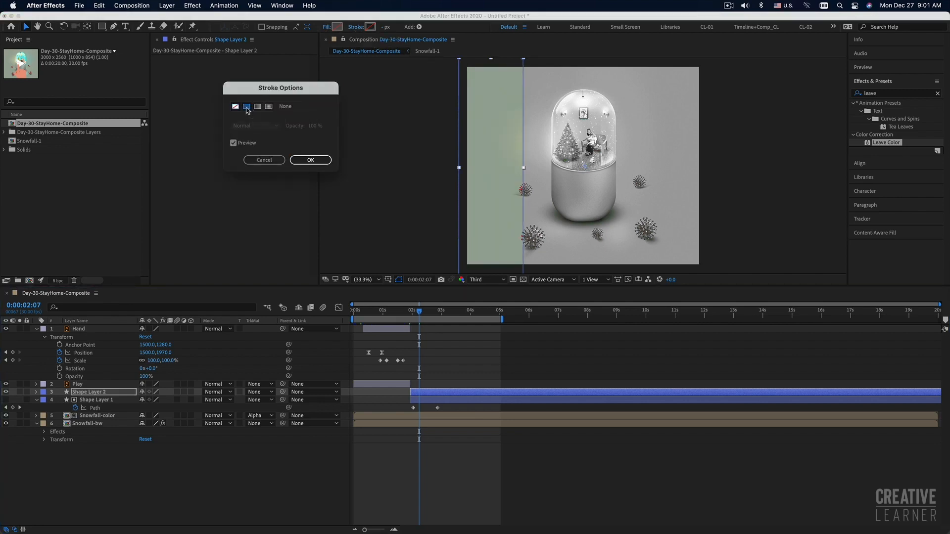
left_click(310, 159)
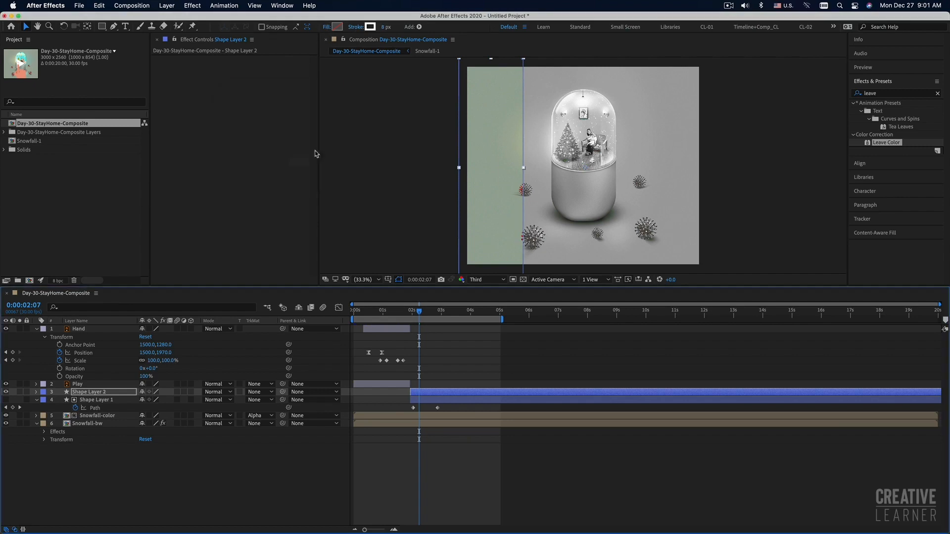
left_click(385, 27)
type("20")
key("Return")
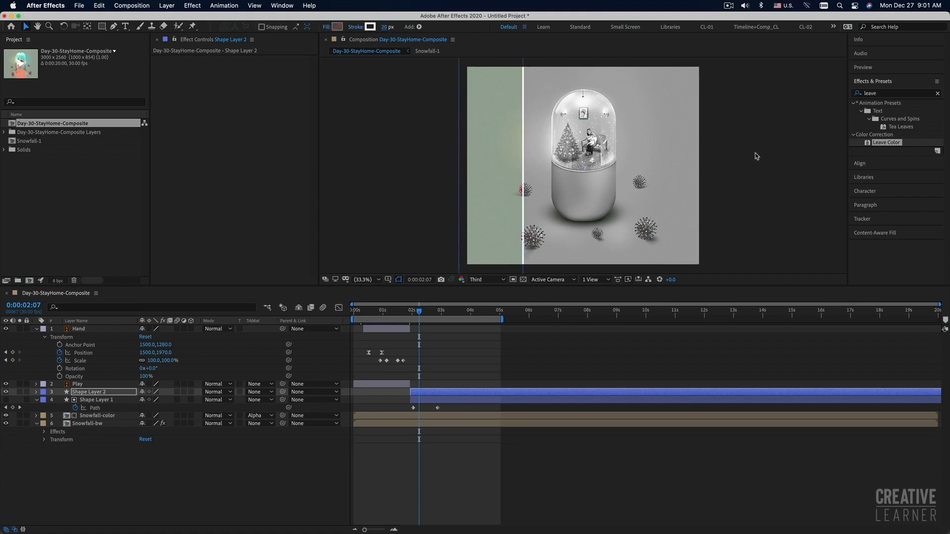
Step: Deselect the shape and play back the wipe with its white edge line from the first frame
left_click(756, 154)
left_click_drag(381, 310, 344, 315)
key("space")
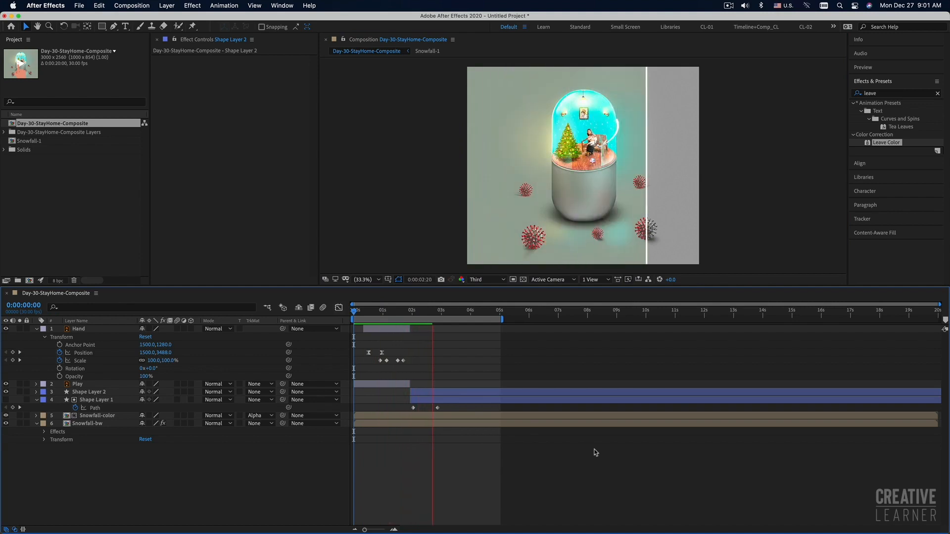
key("space")
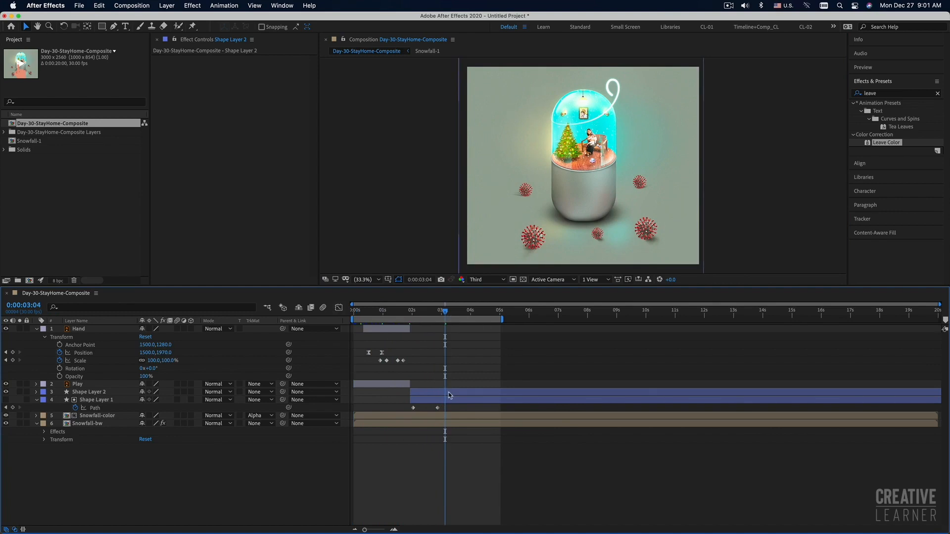
Step: Apply Easy Ease to both shape layers' Path keyframes, move their end keyframes to about 3.8 seconds and preview the slower wipe
key("u")
left_click_drag(450, 367, 406, 389)
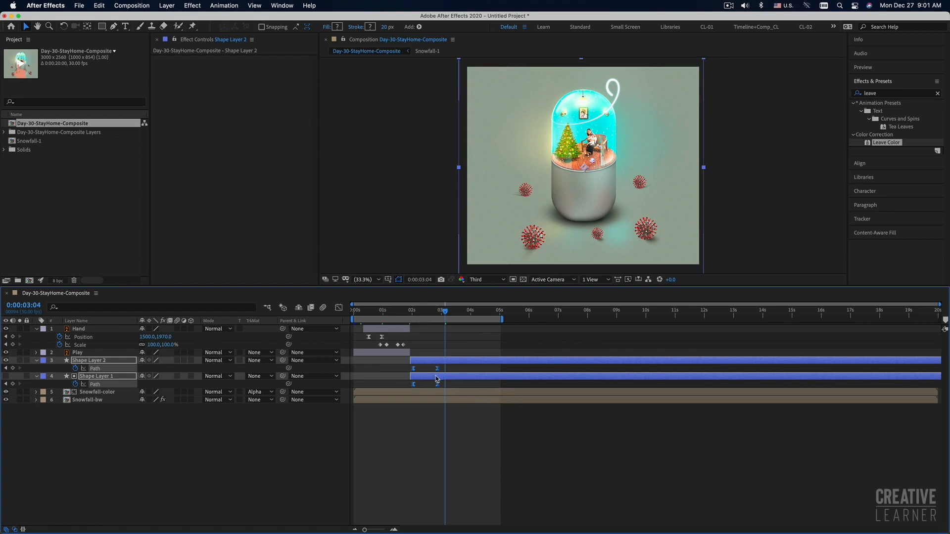
left_click_drag(438, 370, 464, 372)
key("Home")
key("space")
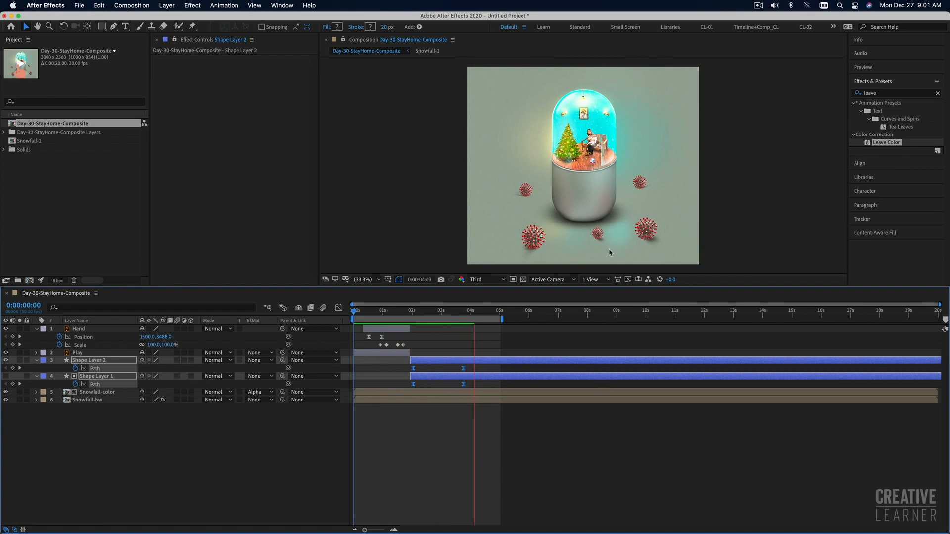
key("space")
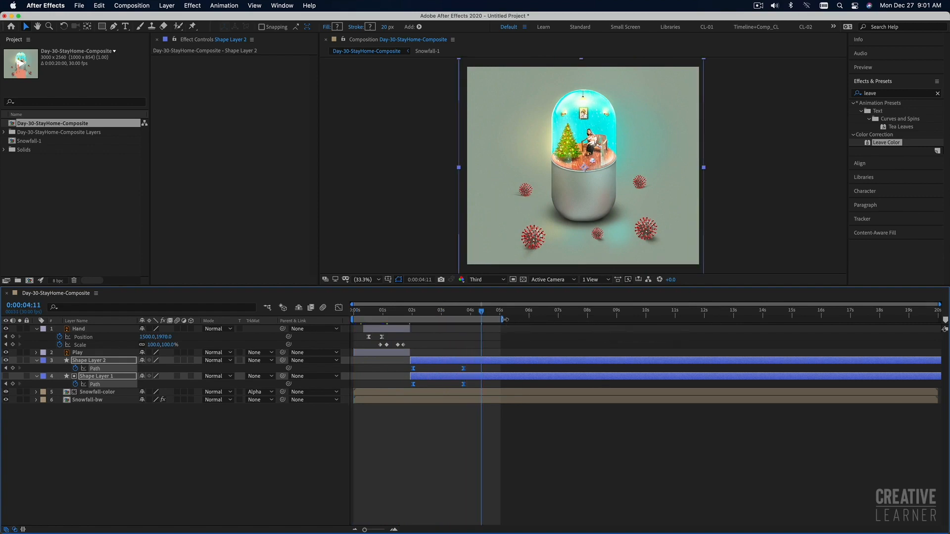
Step: Shorten the work area to end at about 4.5 seconds and preview the composition in a maximized viewer
left_click_drag(487, 320, 486, 320)
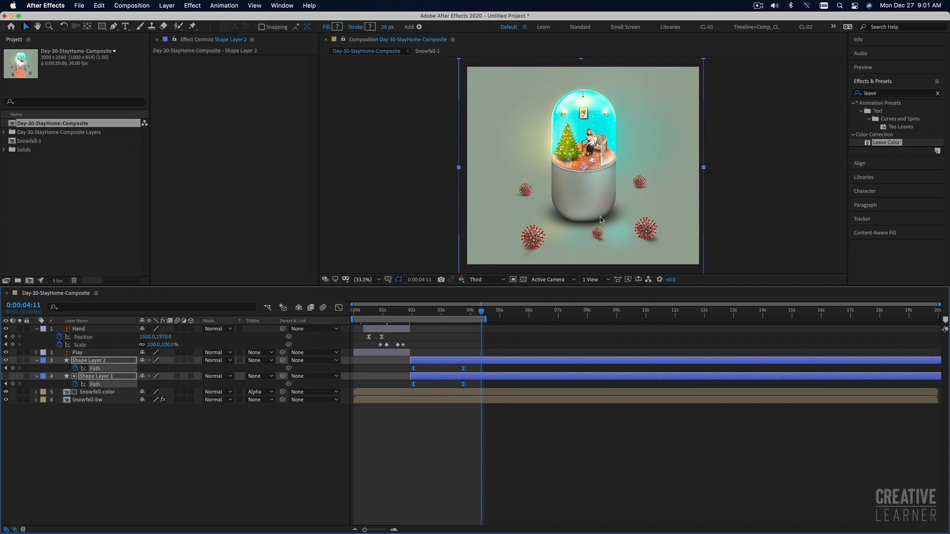
key("grave")
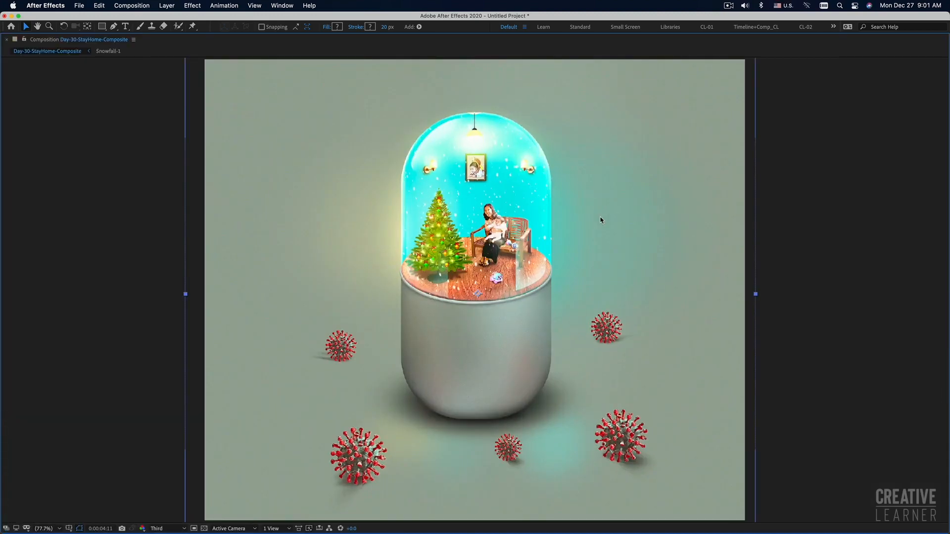
key("space")
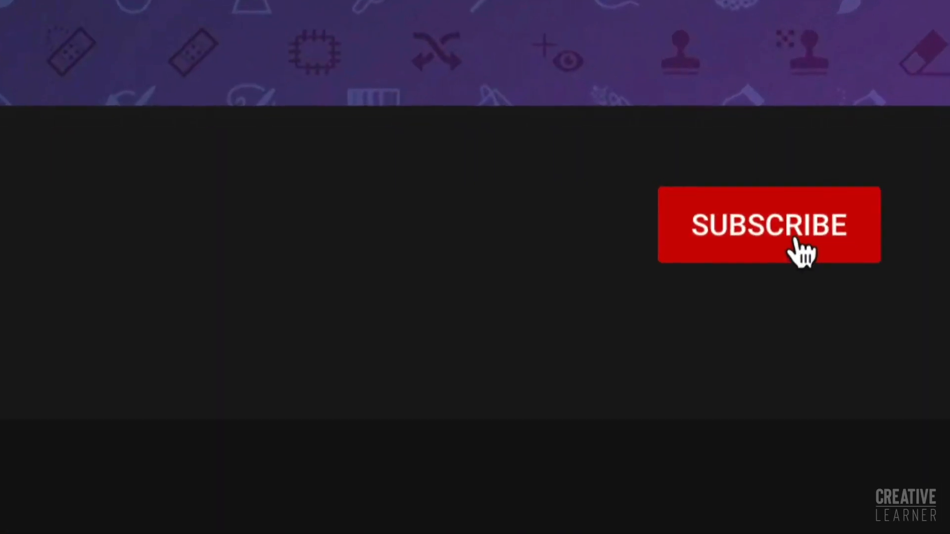
Step: Subscribe to the Creative Learner channel on YouTube and open its notification options
left_click(806, 239)
left_click(853, 232)
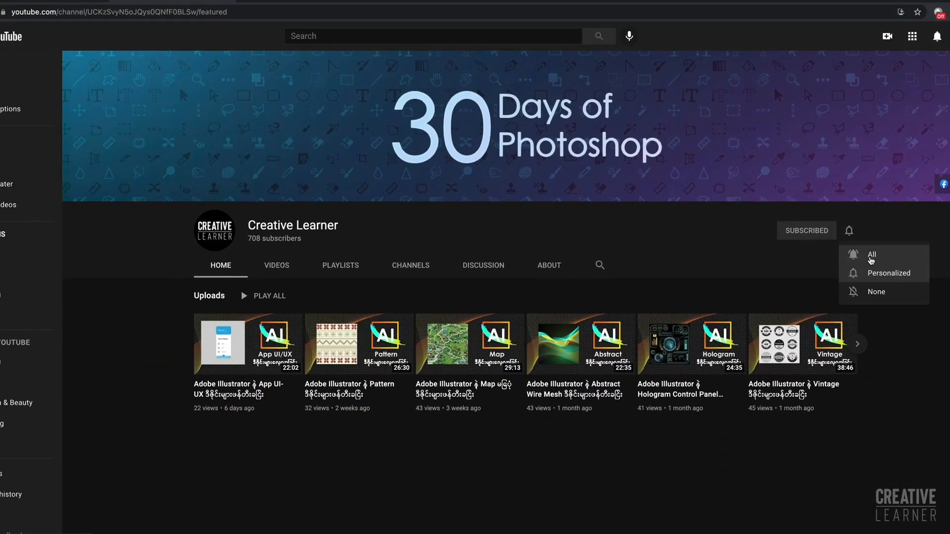
Step: Switch to the Creative Learner Facebook page, browse its posts and bring up the reactions for the App UI-UX post
left_click(929, 342)
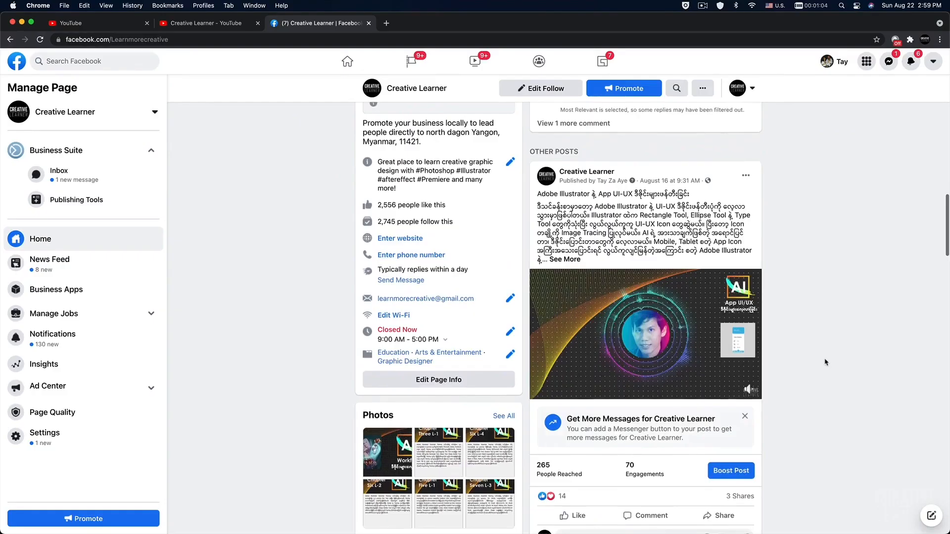
scroll(681, 306, "down", 1)
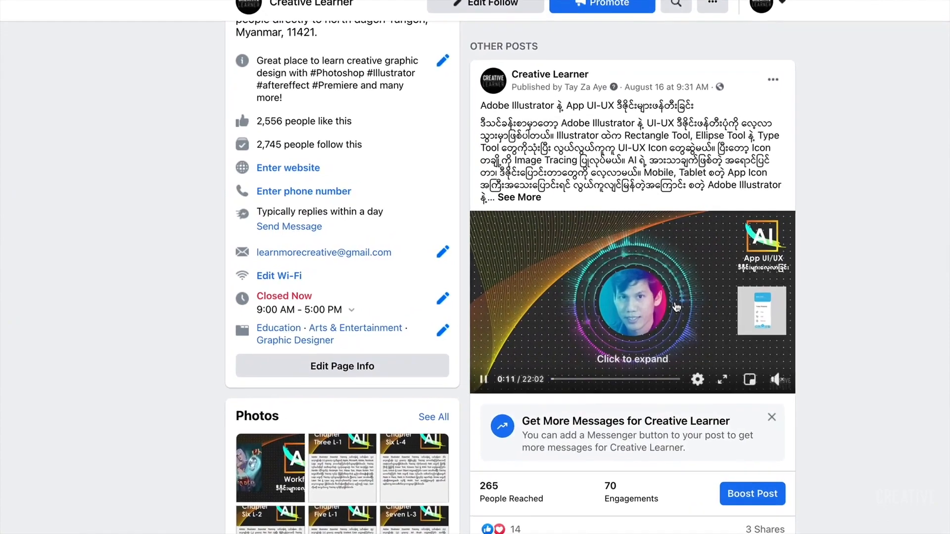
scroll(679, 307, "down", 5)
scroll(561, 300, "up", 2)
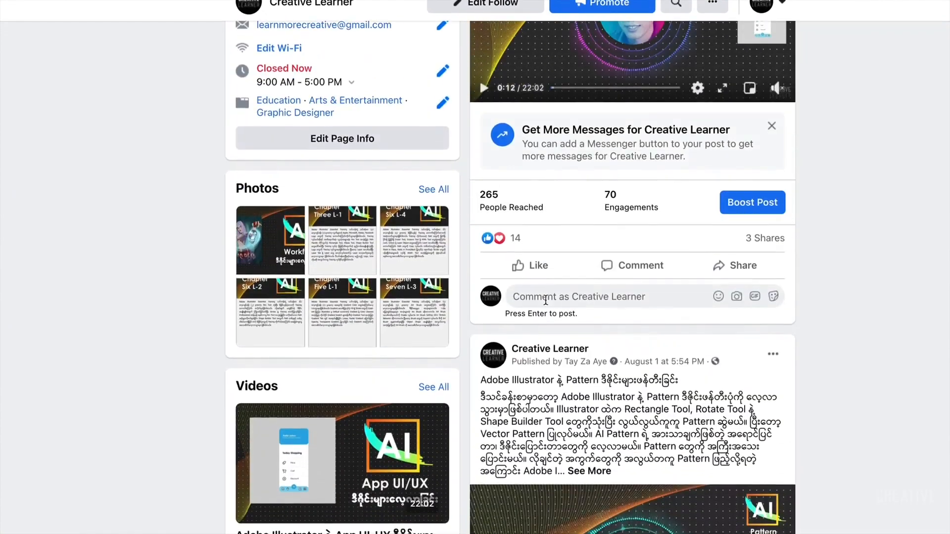
mouse_move(528, 272)
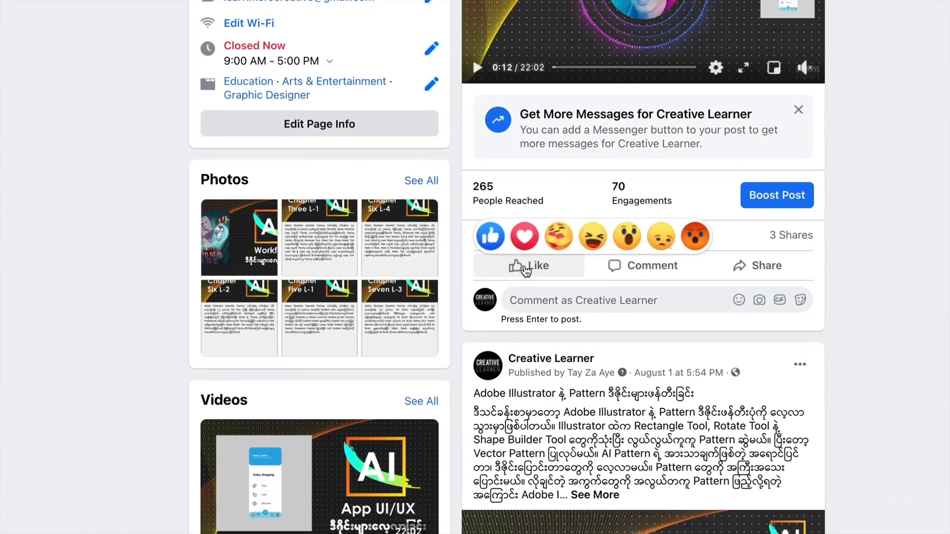